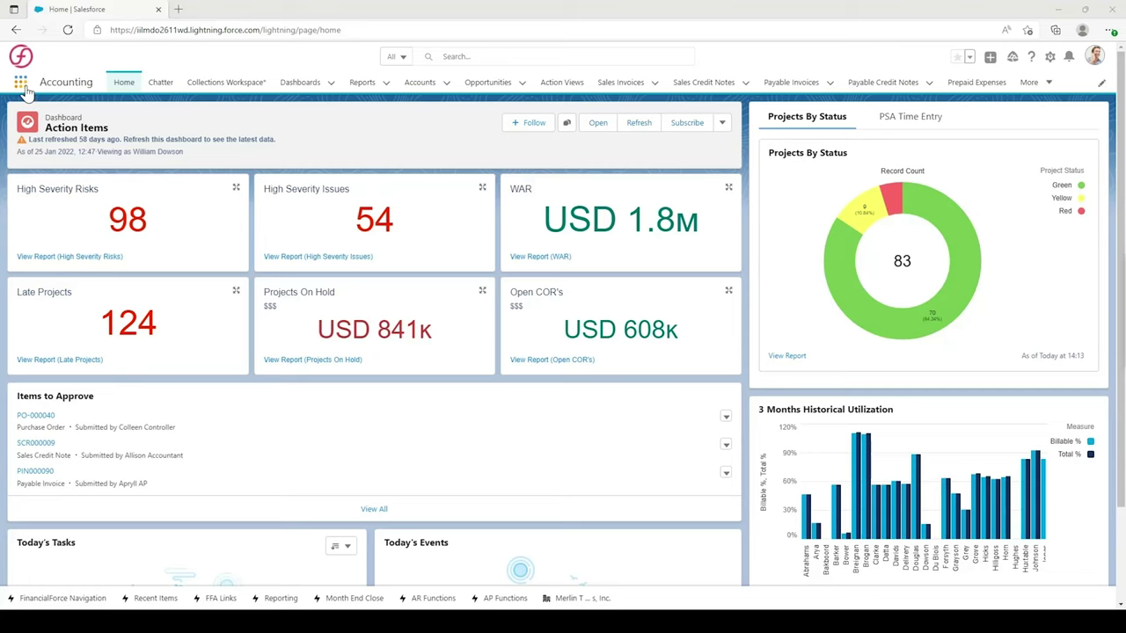
- Search the available apps for FF report builder and switch to FF Report Builder
click(21, 84)
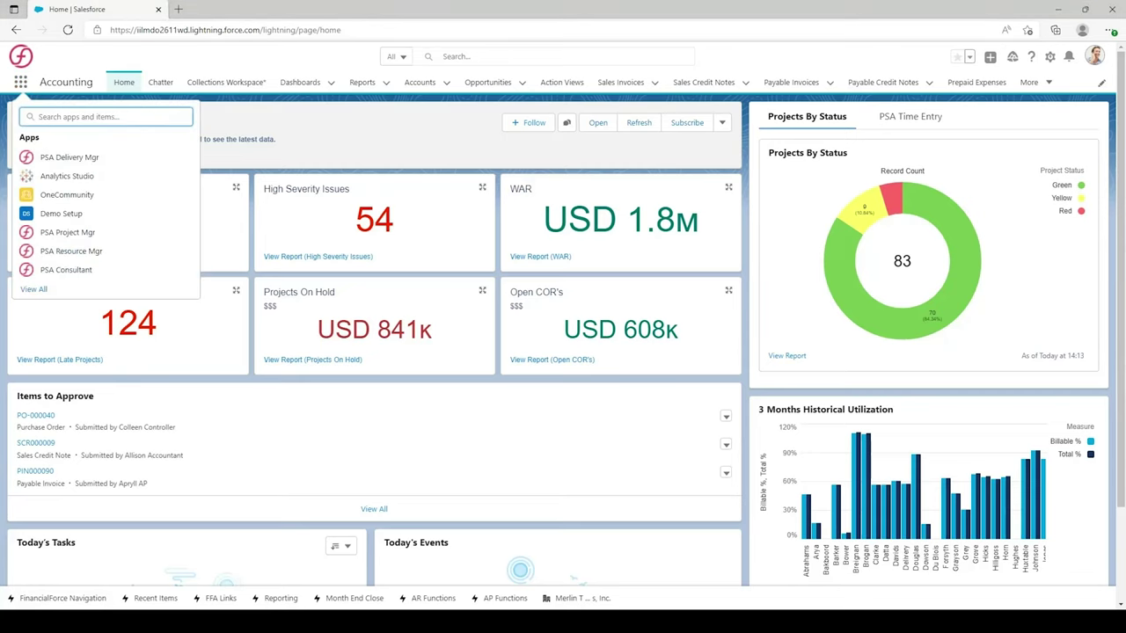
text(FF report builder)
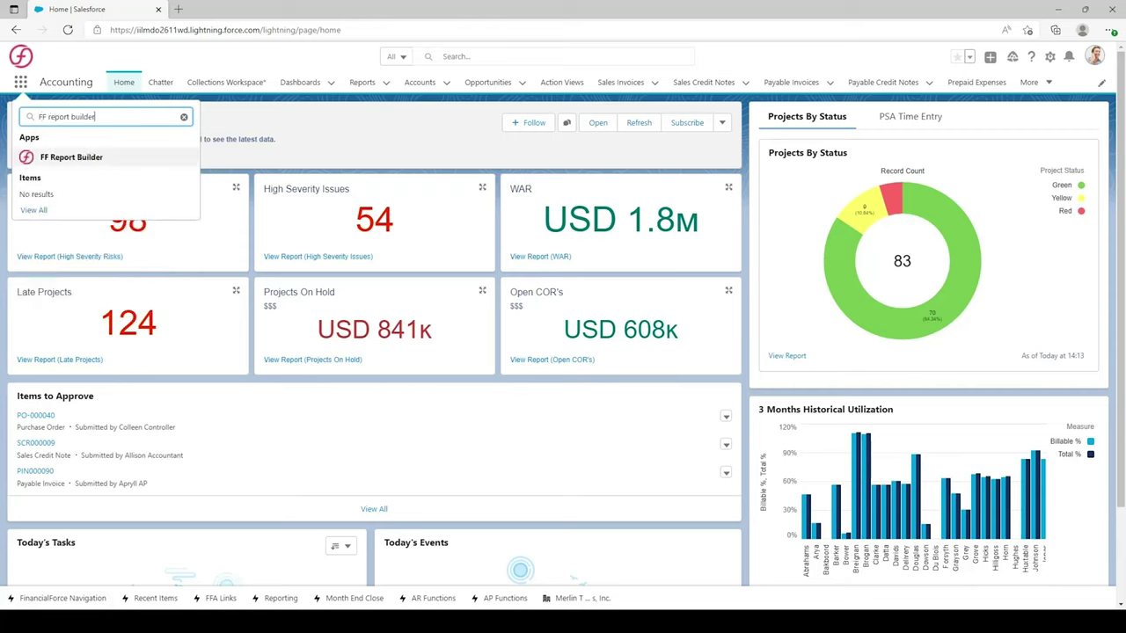
click(72, 158)
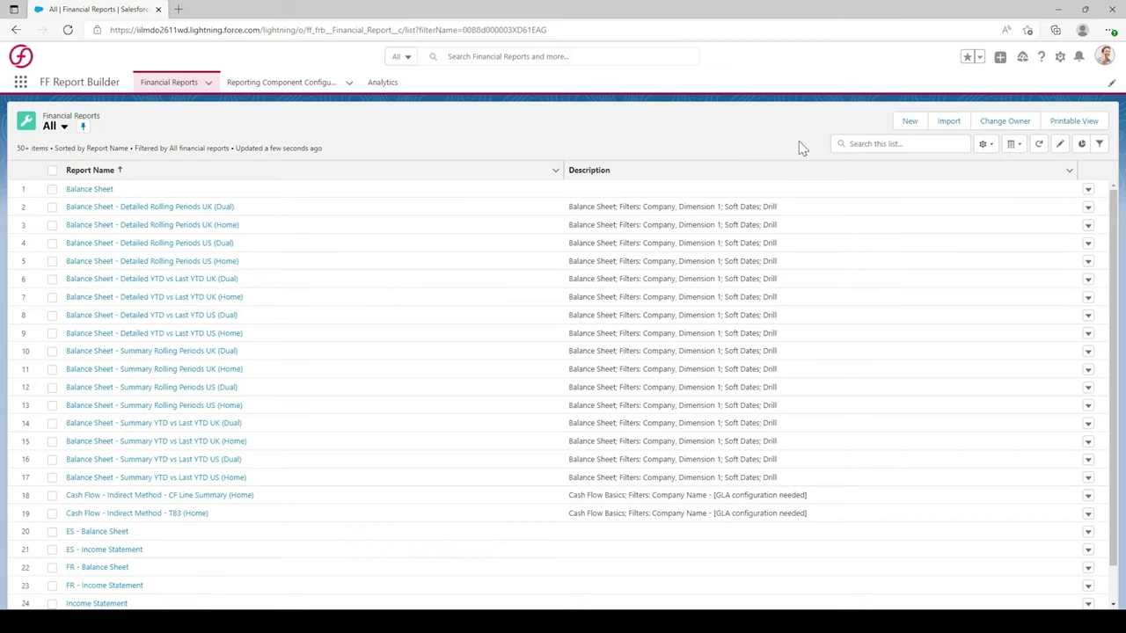
- Start a new financial report of type General with 1 table configuration and 2 filter configurations
click(910, 125)
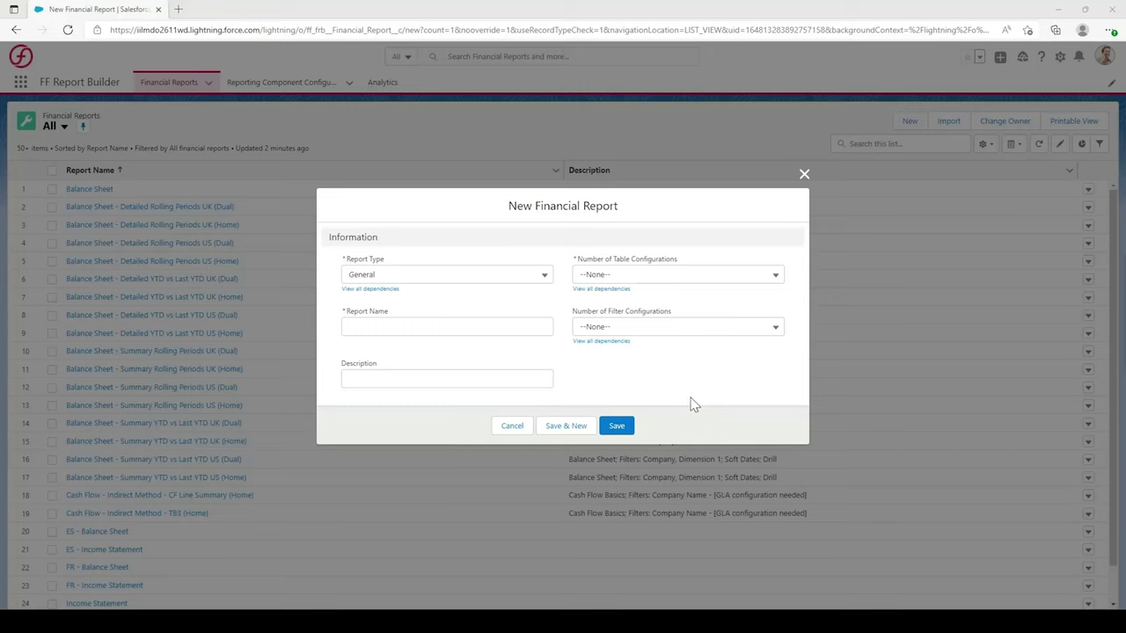
click(500, 280)
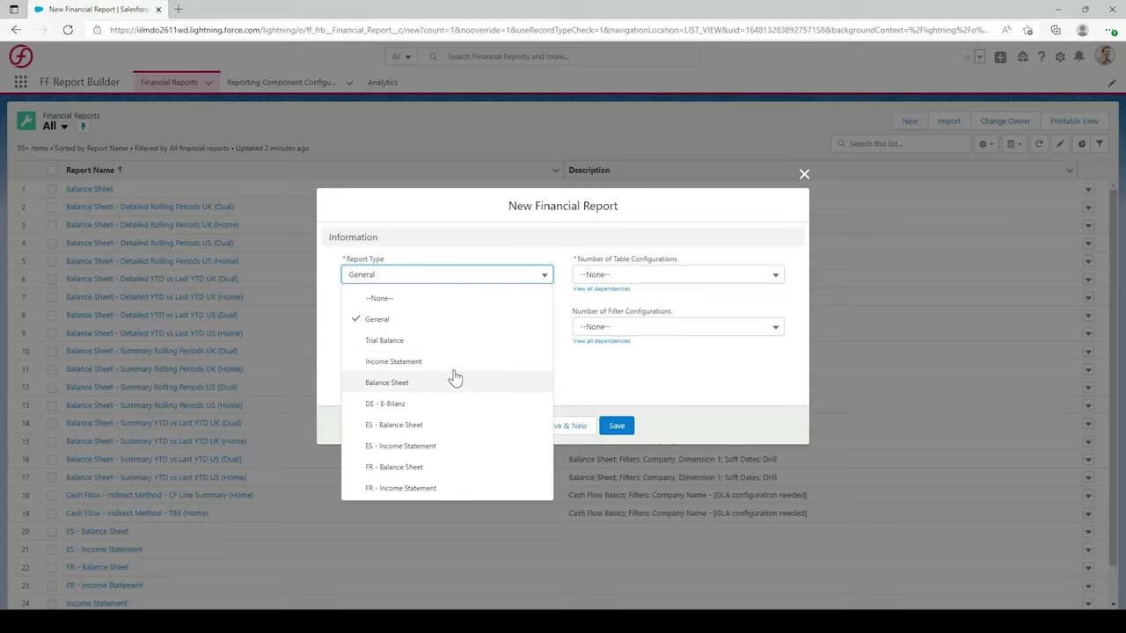
click(466, 326)
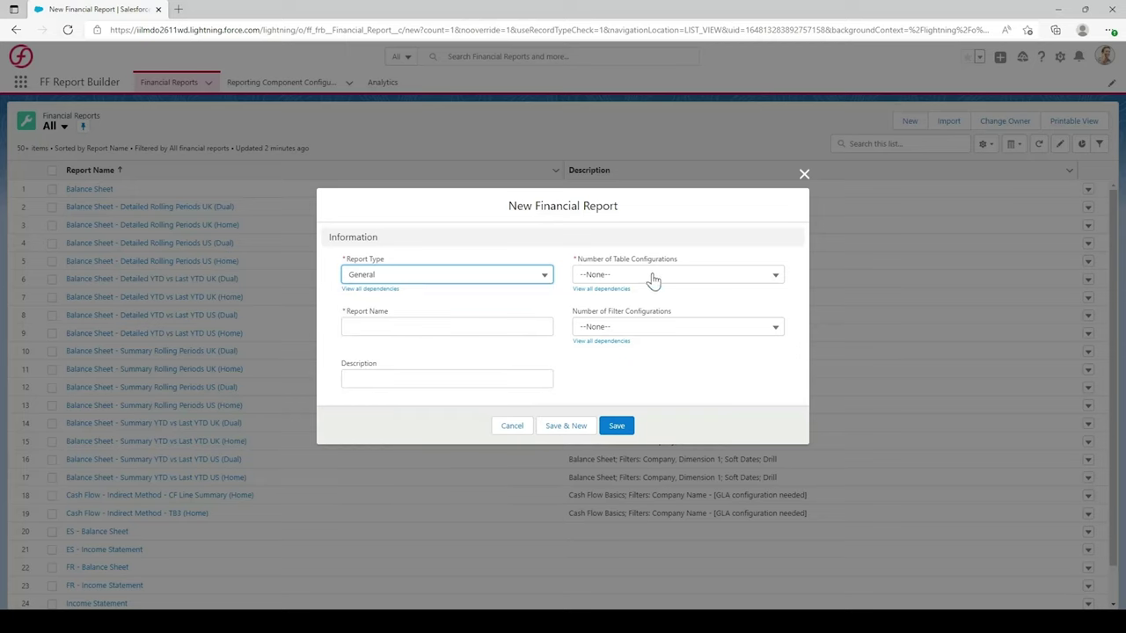
click(717, 275)
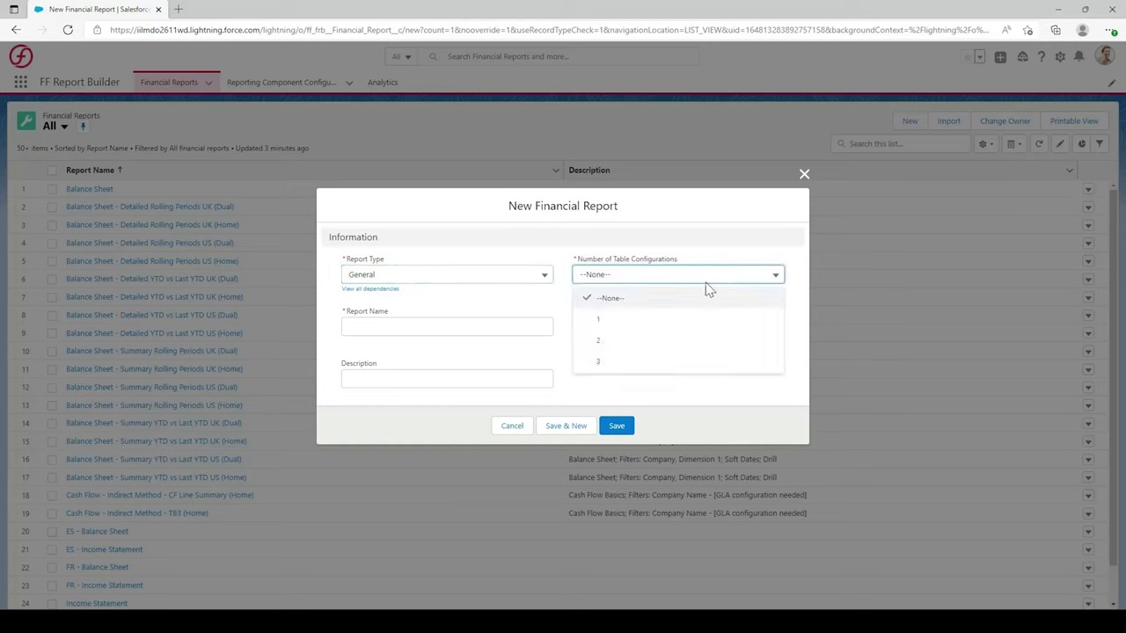
click(674, 322)
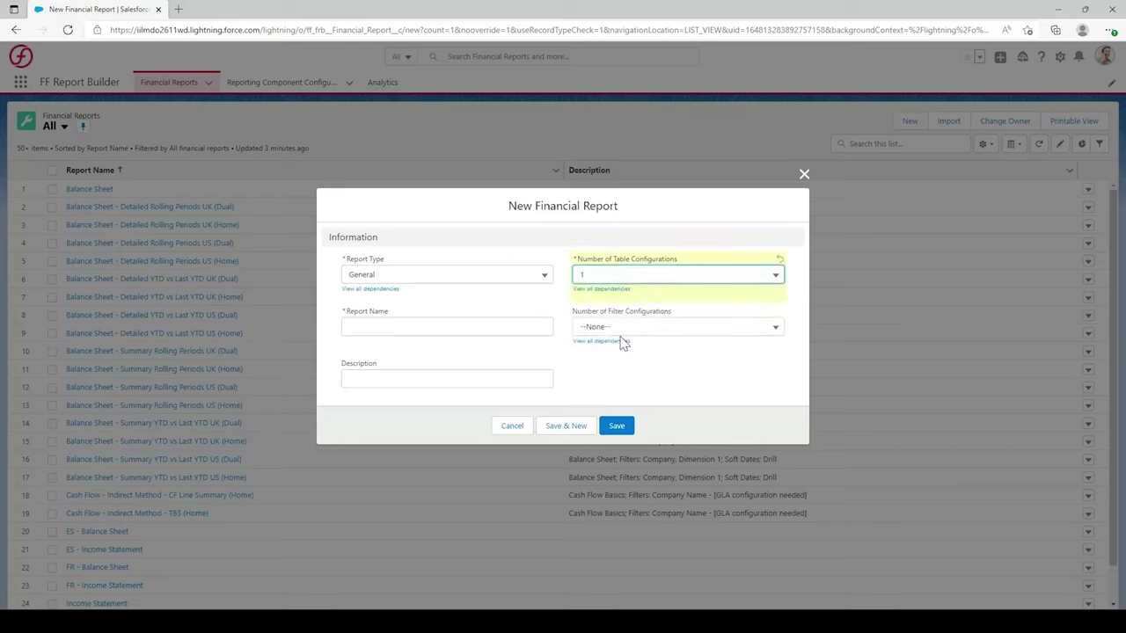
click(704, 330)
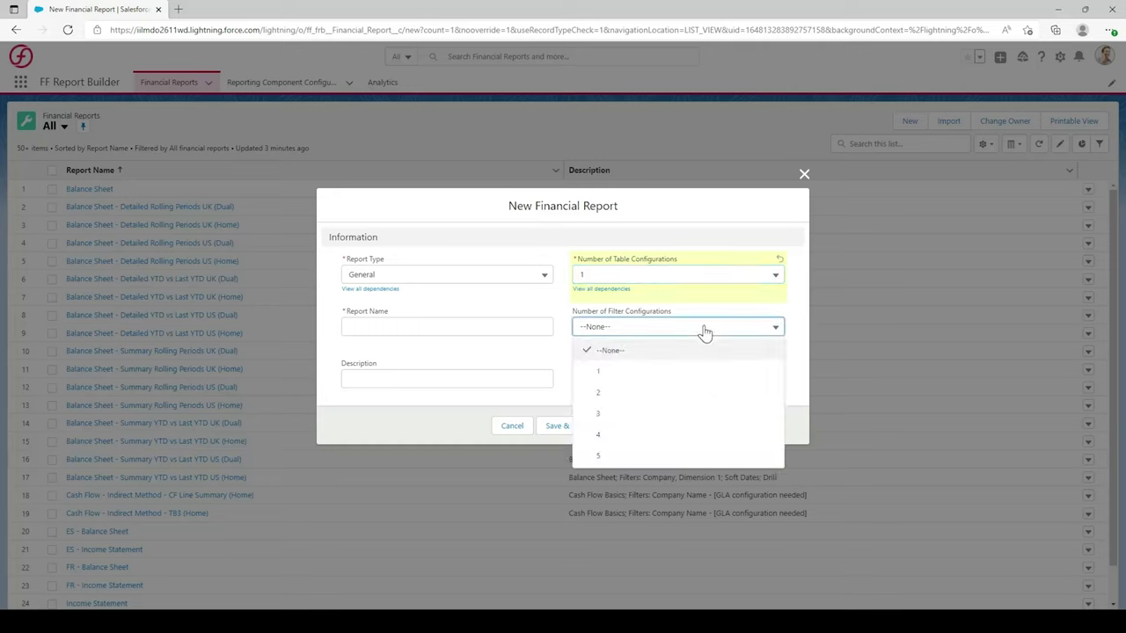
click(714, 393)
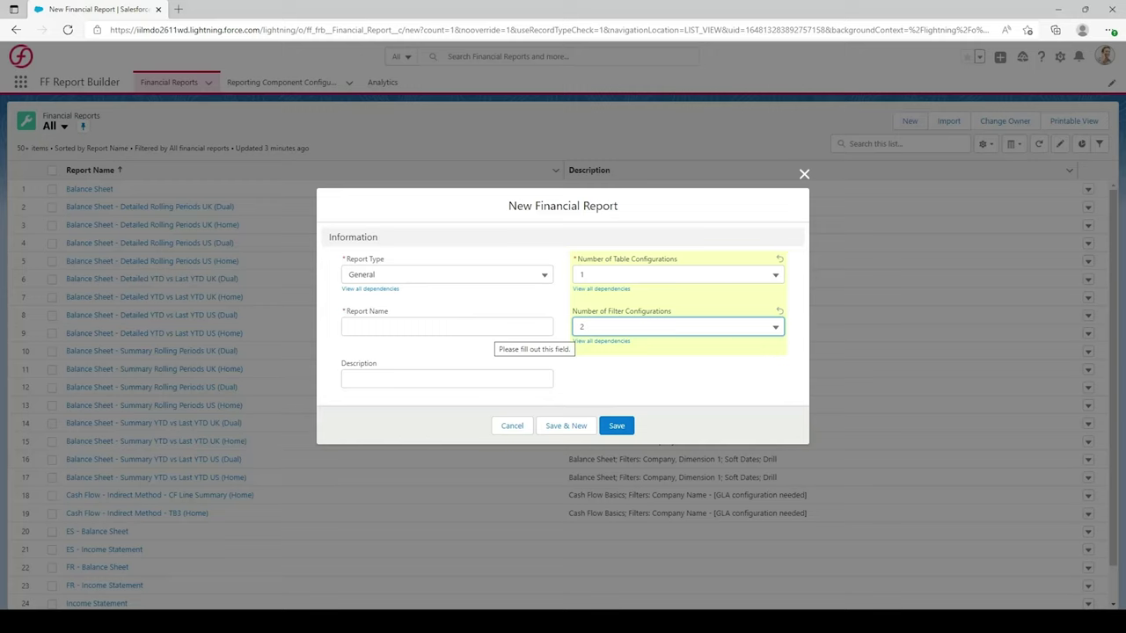
- Name the report "Income Statement Dual" and save it
click(493, 327)
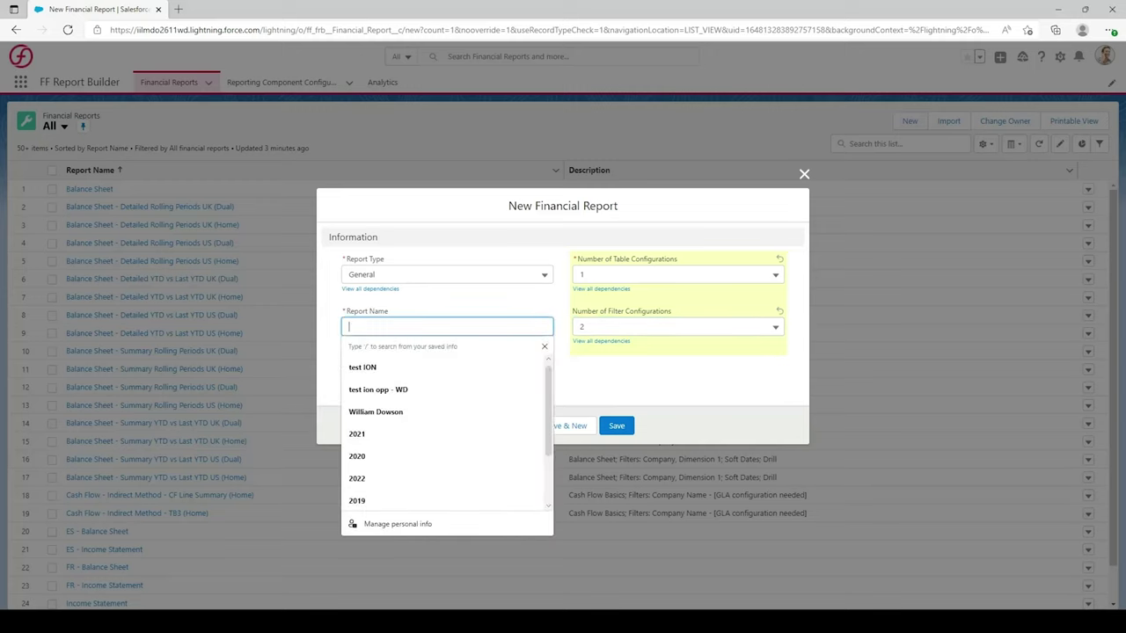
text(Income)
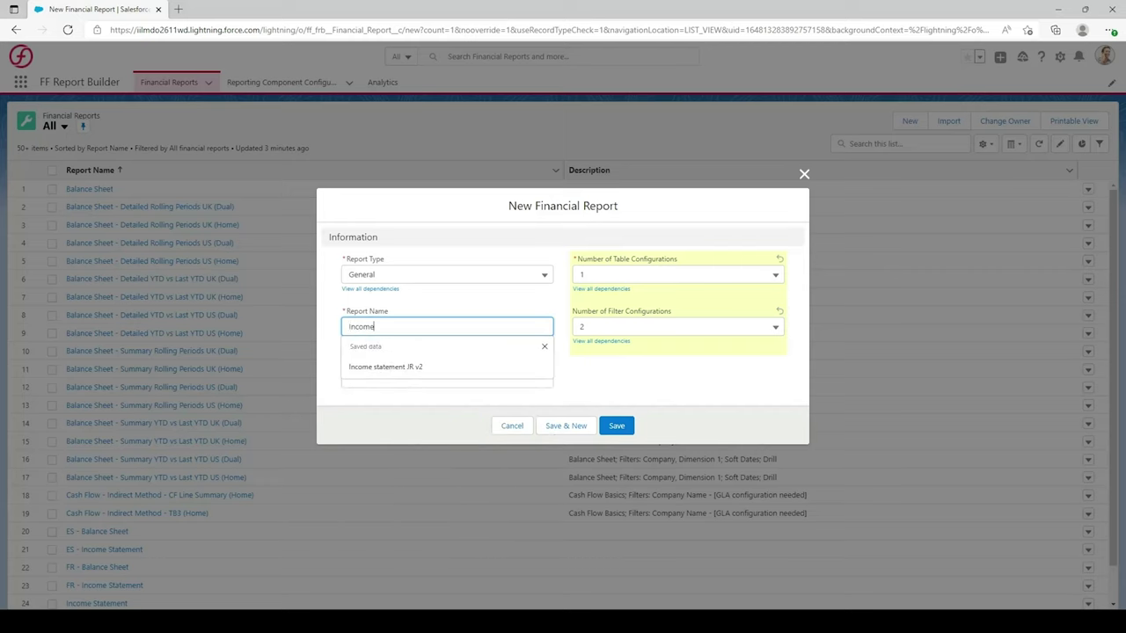
text( Statement Dual)
click(672, 392)
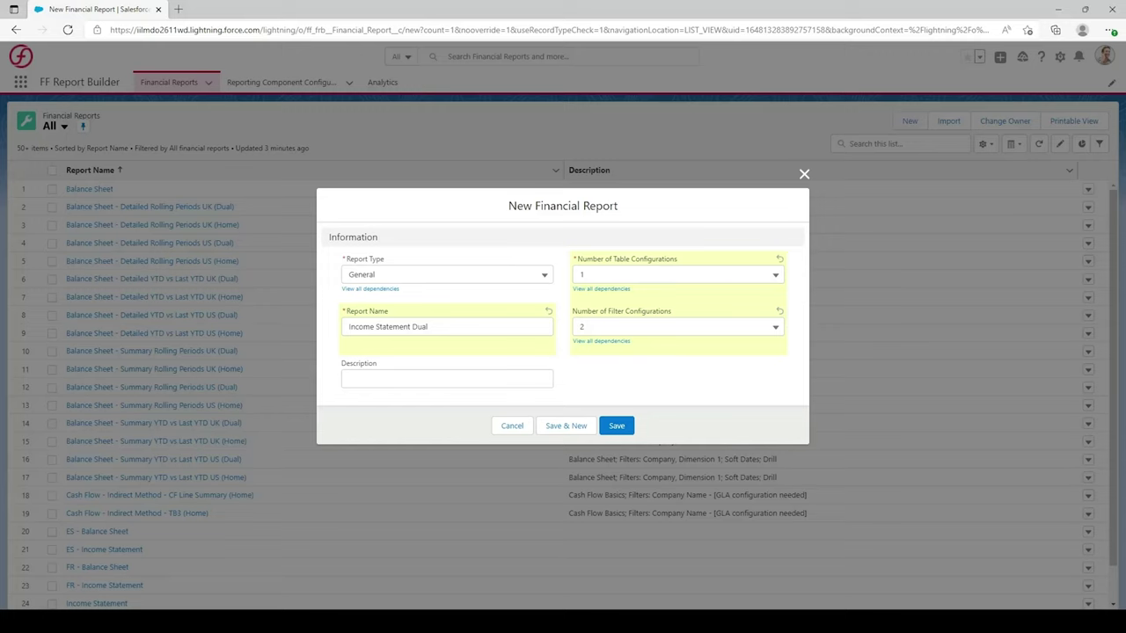
click(618, 426)
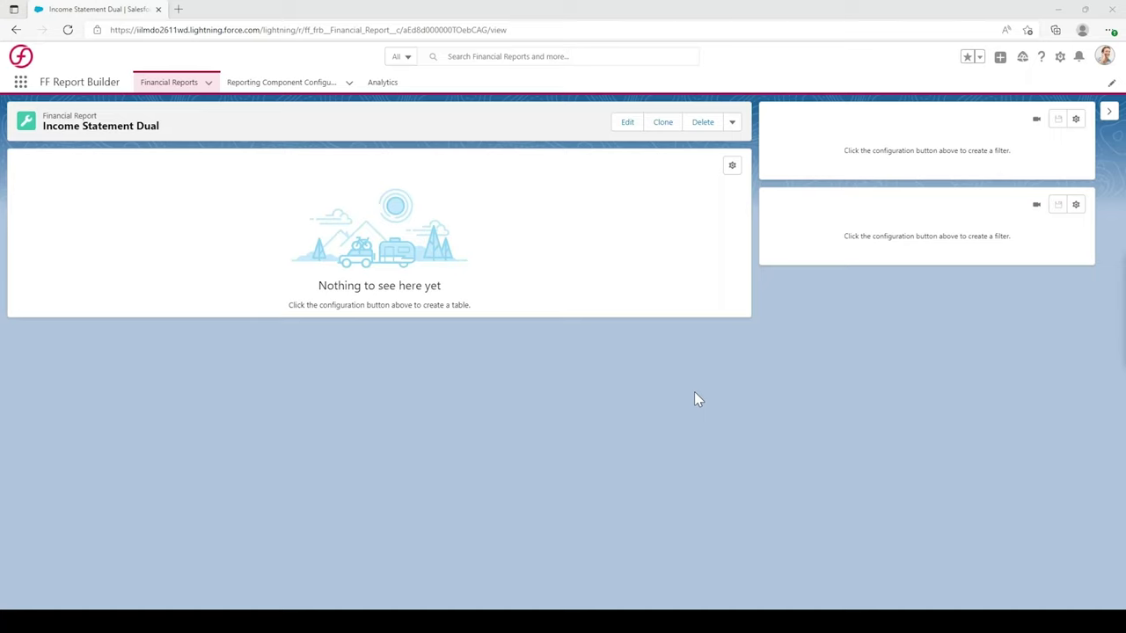
- Examine the datasets offered for the report's first table configuration, and leave the configuration without choosing one
click(731, 170)
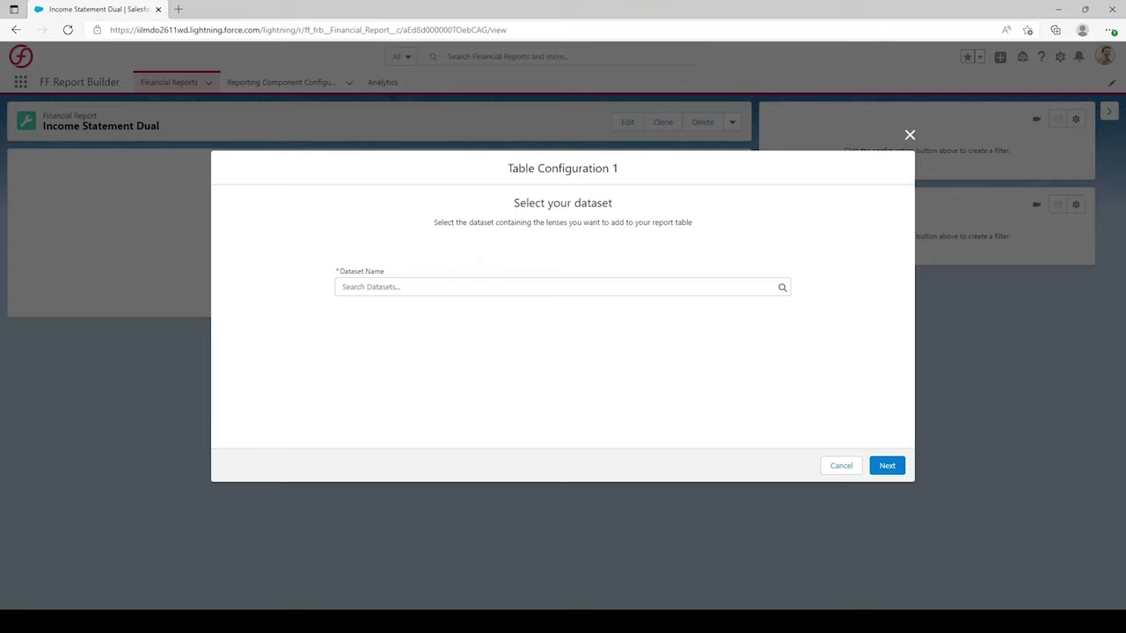
click(343, 286)
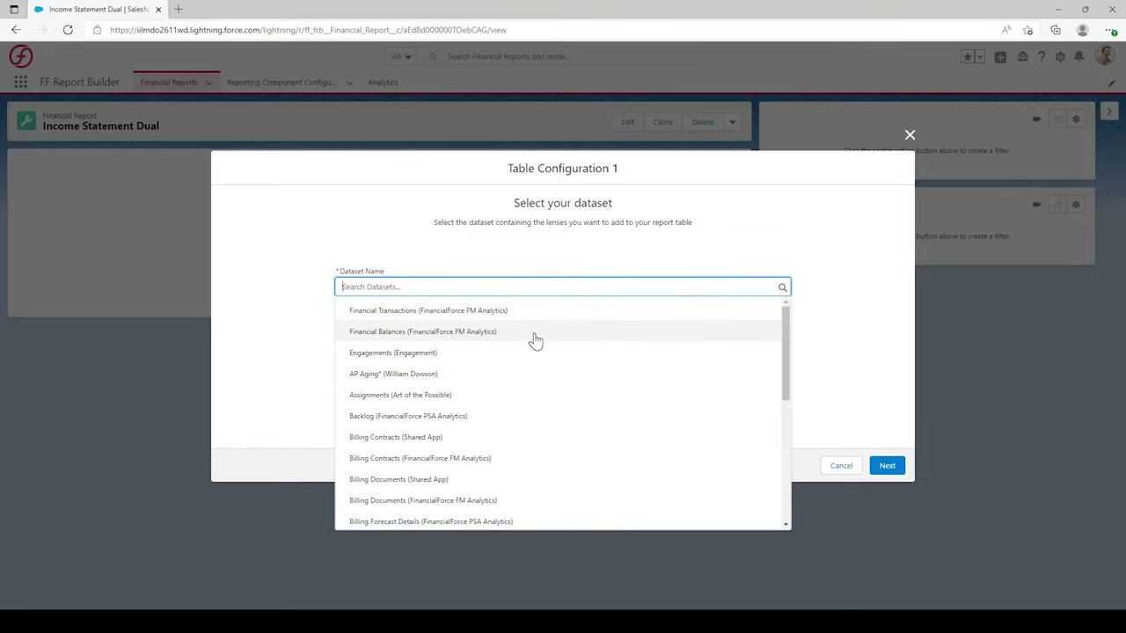
scroll(543, 440, down, 3)
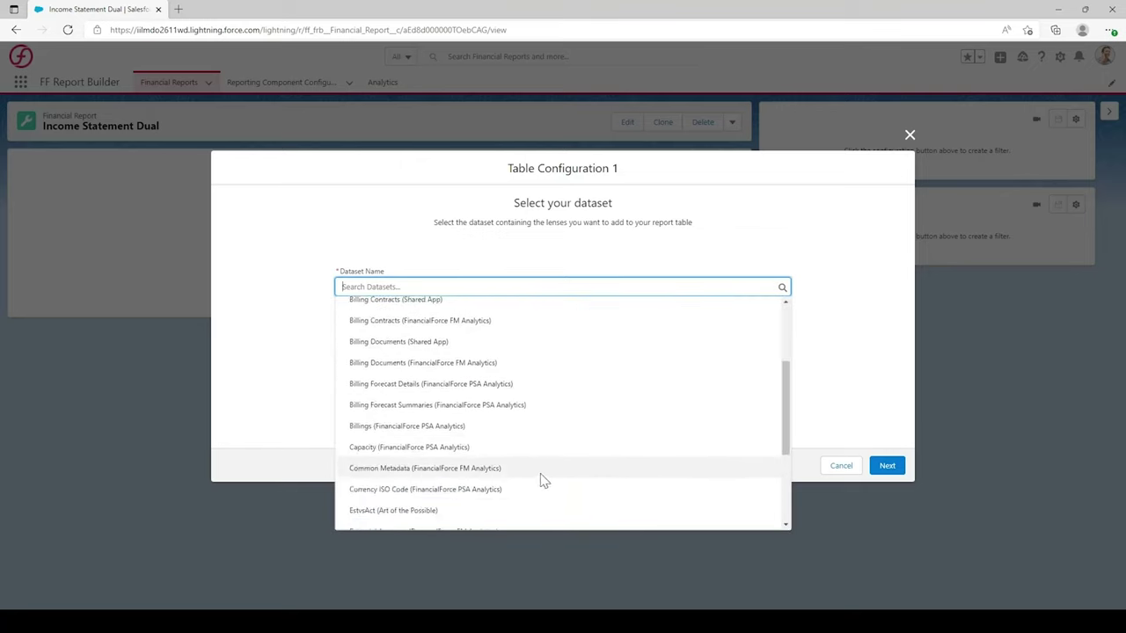
scroll(551, 454, up, 5)
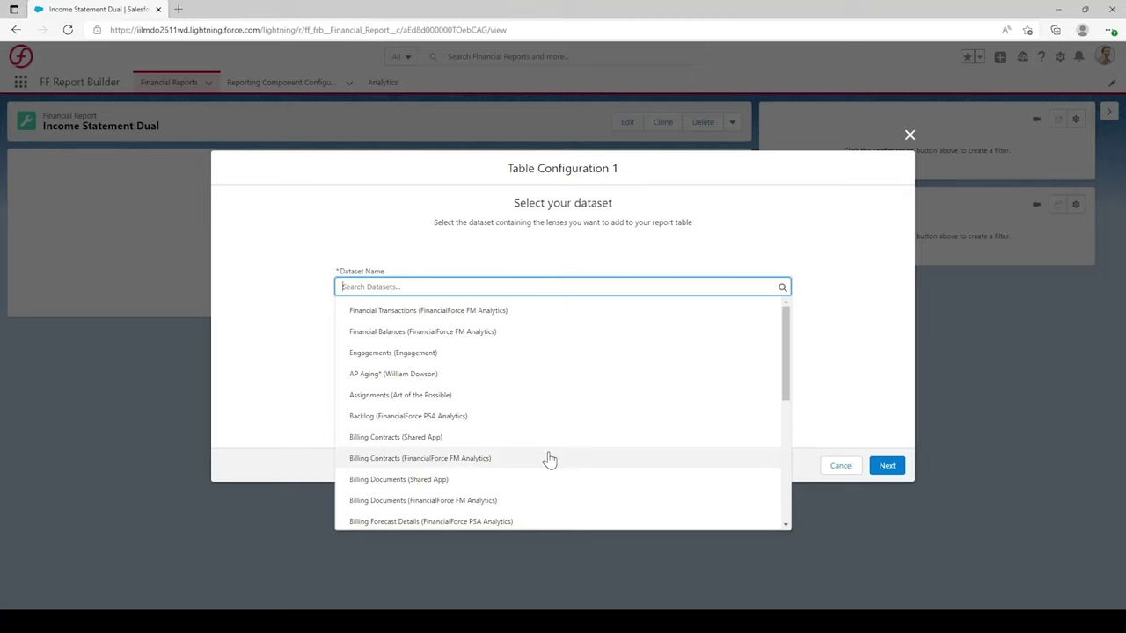
scroll(549, 459, down, 1)
scroll(549, 459, down, 2)
scroll(550, 458, up, 1)
scroll(549, 455, up, 2)
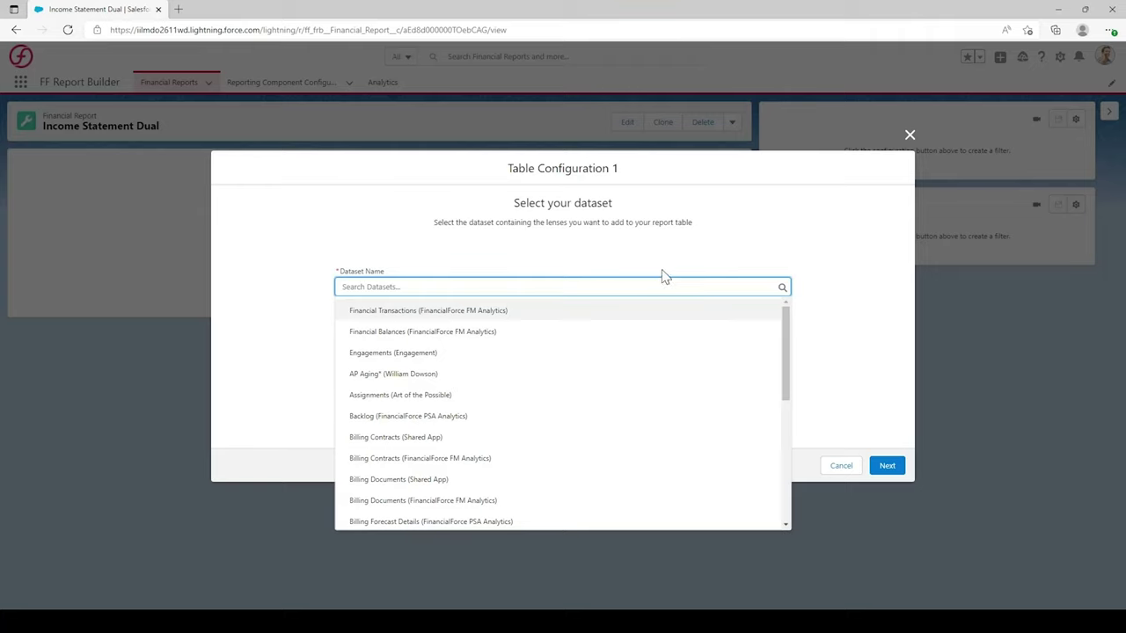
click(844, 469)
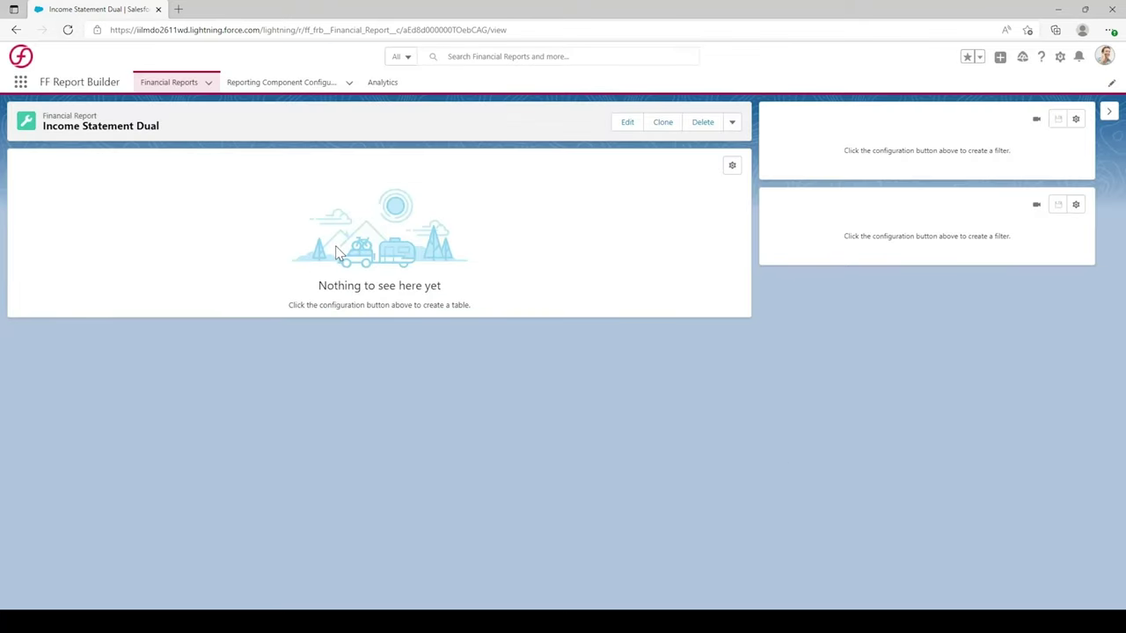
- Search the available apps for analytics studio and switch to Analytics Studio
click(21, 86)
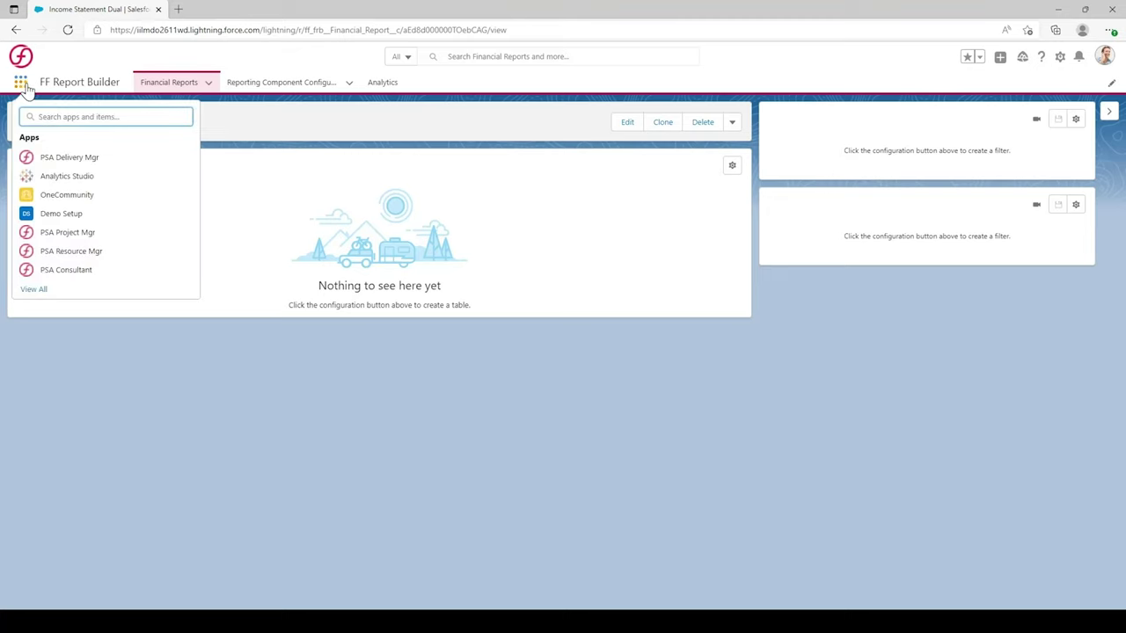
text(analy)
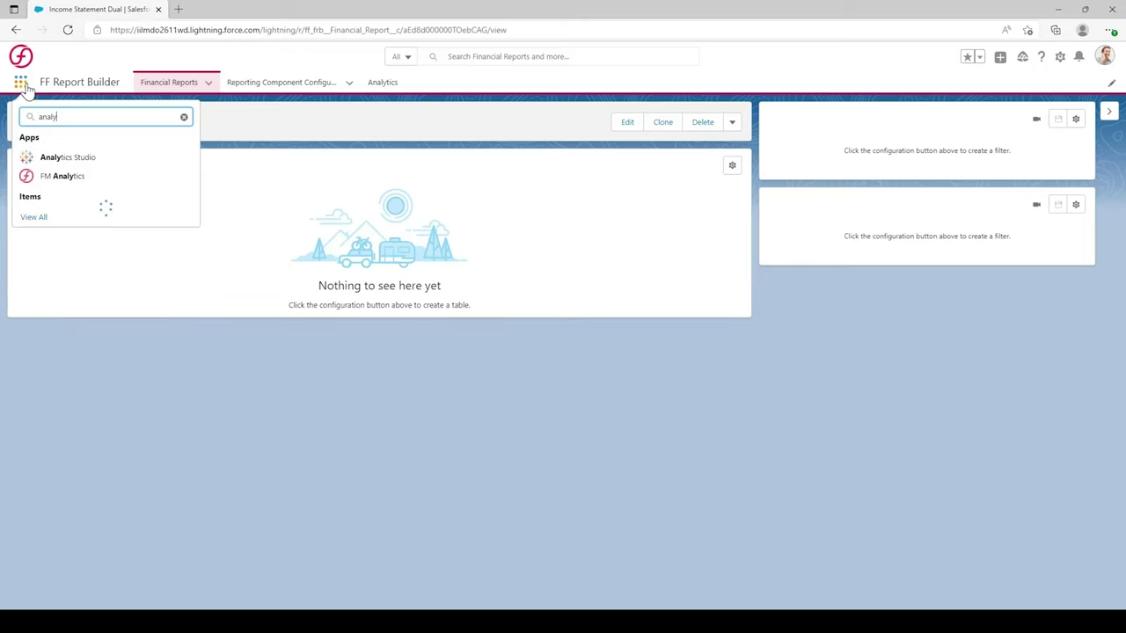
text(tics studio)
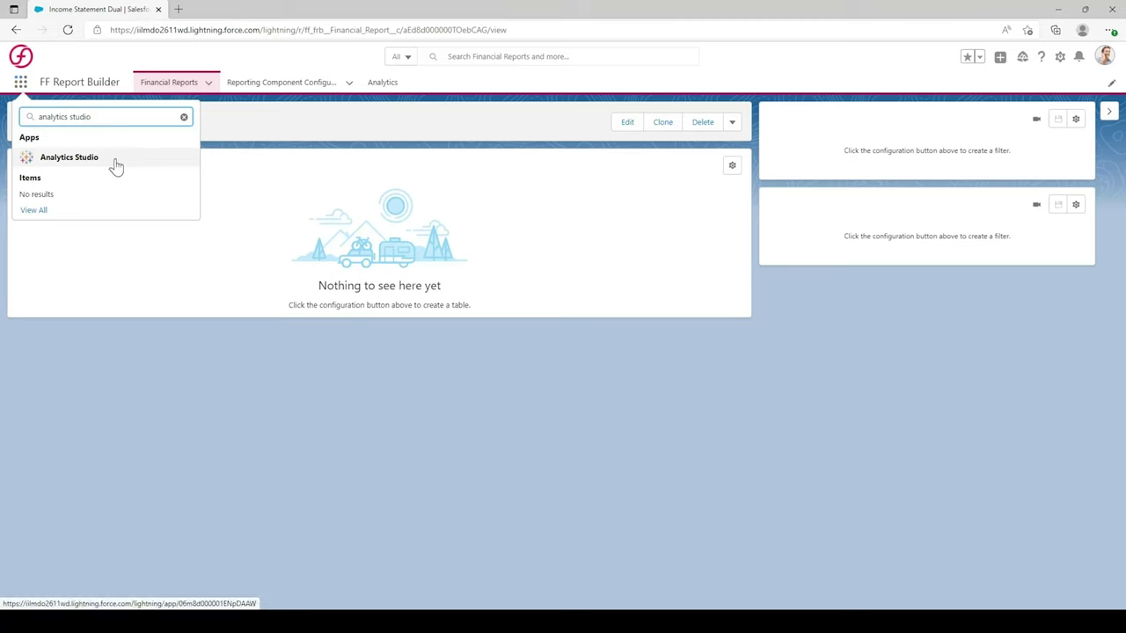
click(117, 166)
click(118, 166)
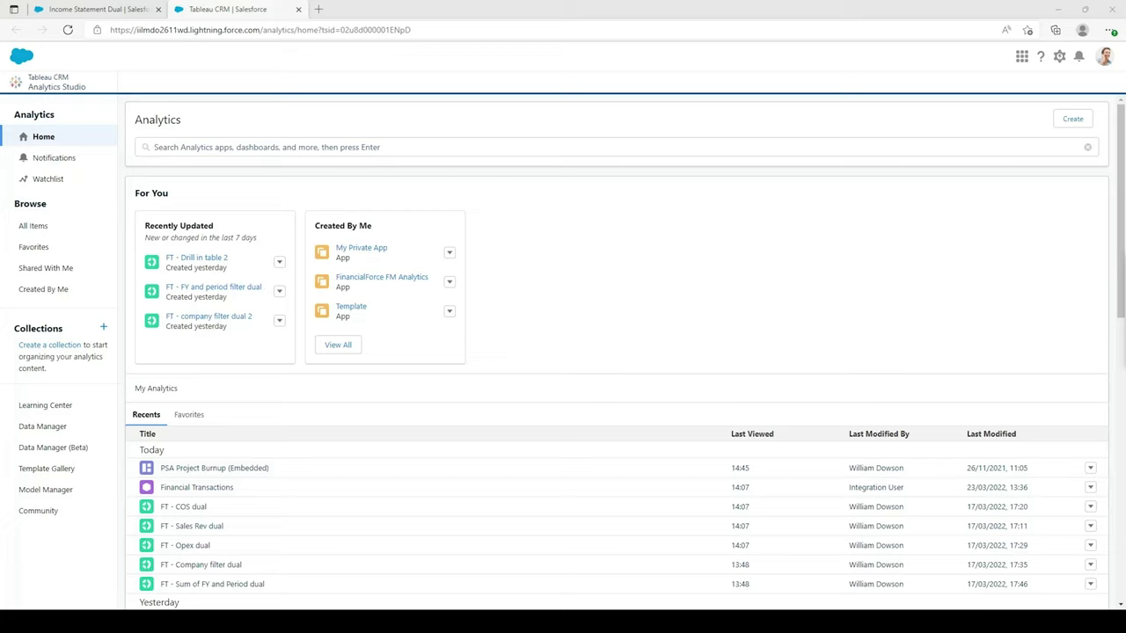
- Search Analytics for the Financial Transactions dataset and open it in a new lens
click(264, 147)
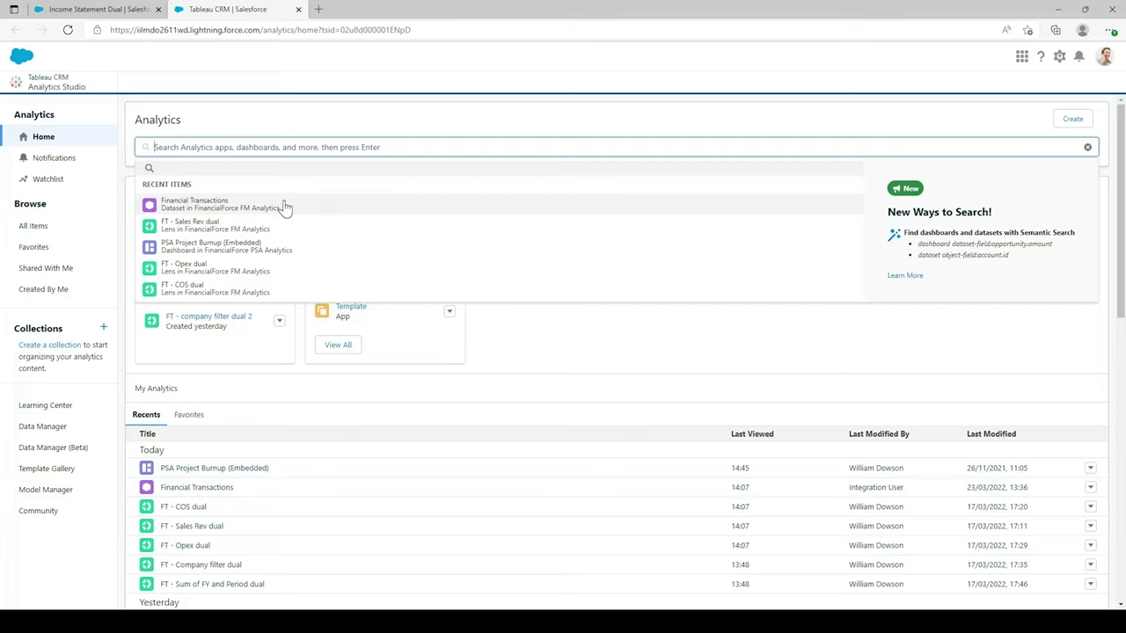
text(financial transaction)
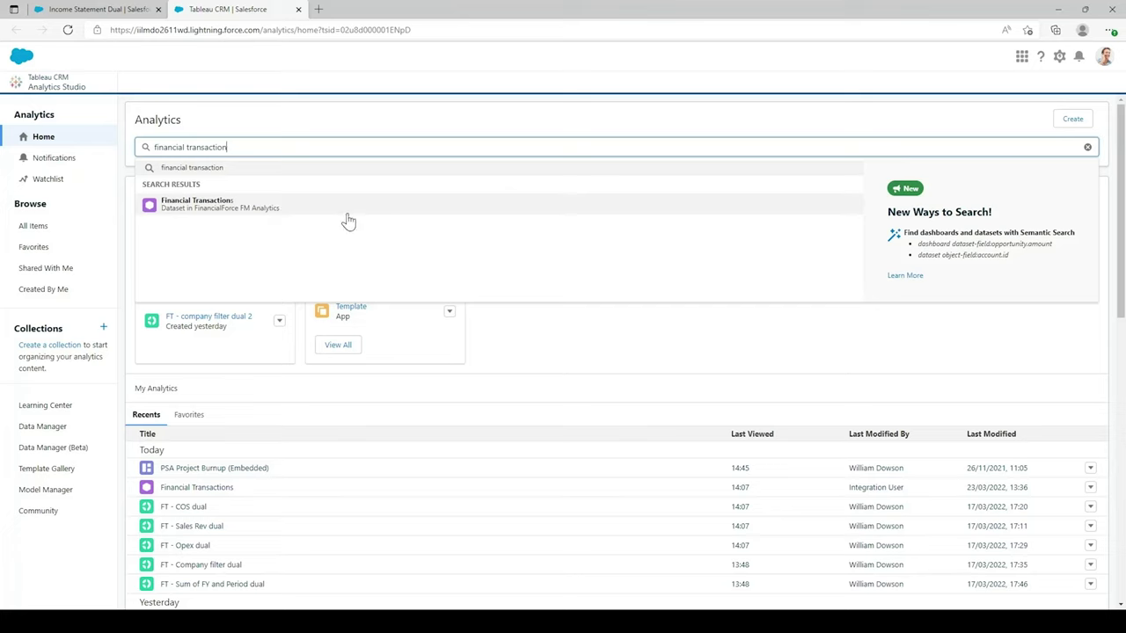
click(283, 207)
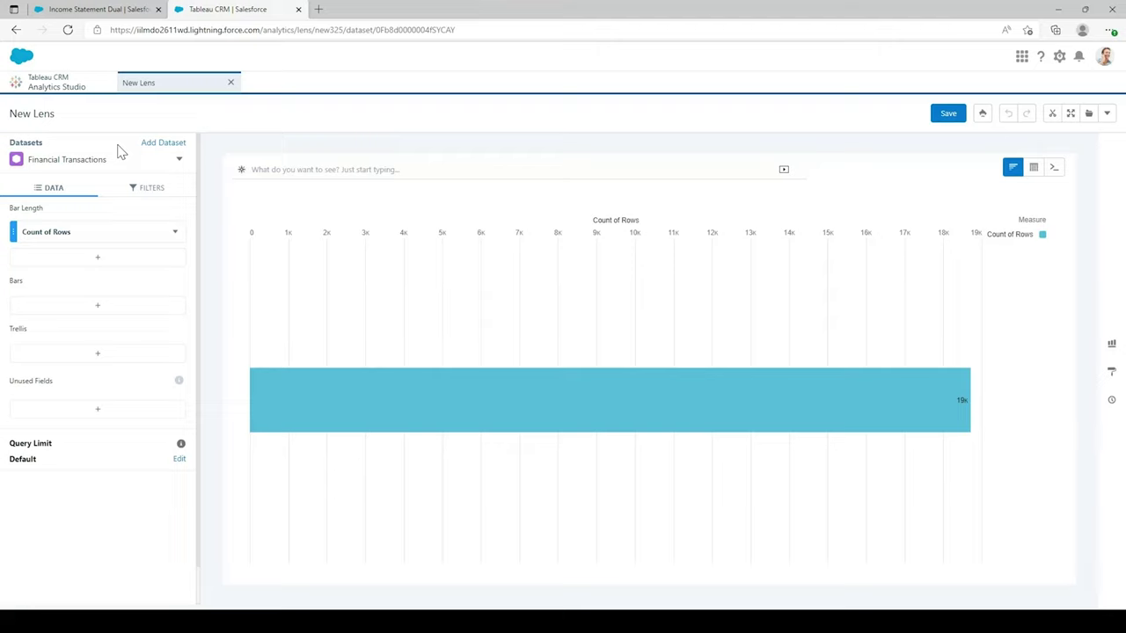
- Change the new lens from a chart to a Compare Table
mouse_move(543, 382)
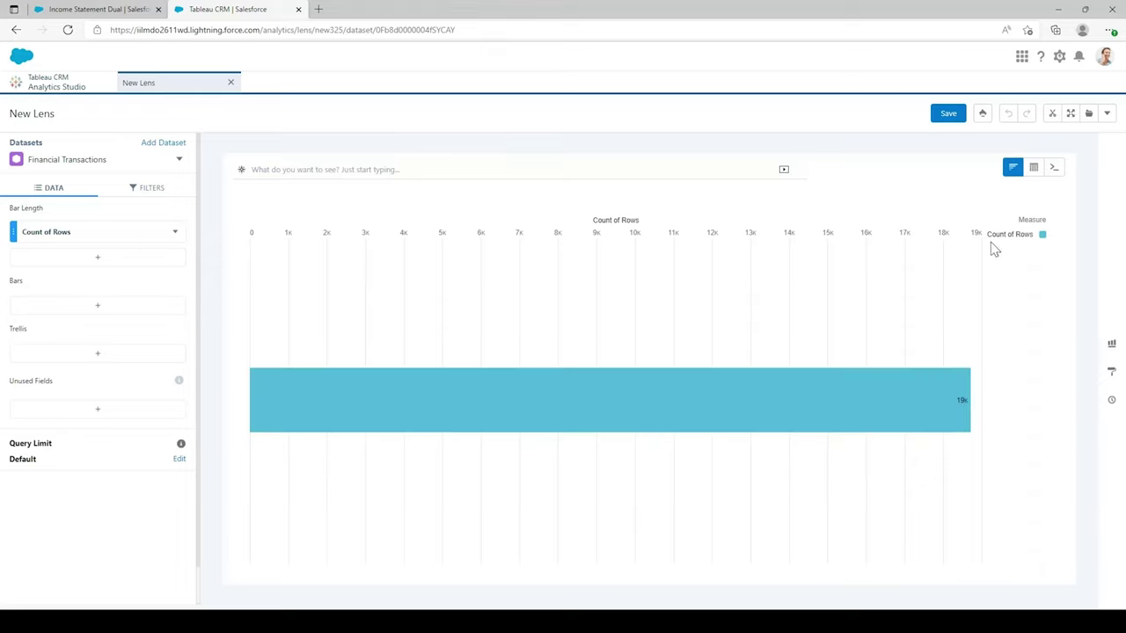
click(1035, 168)
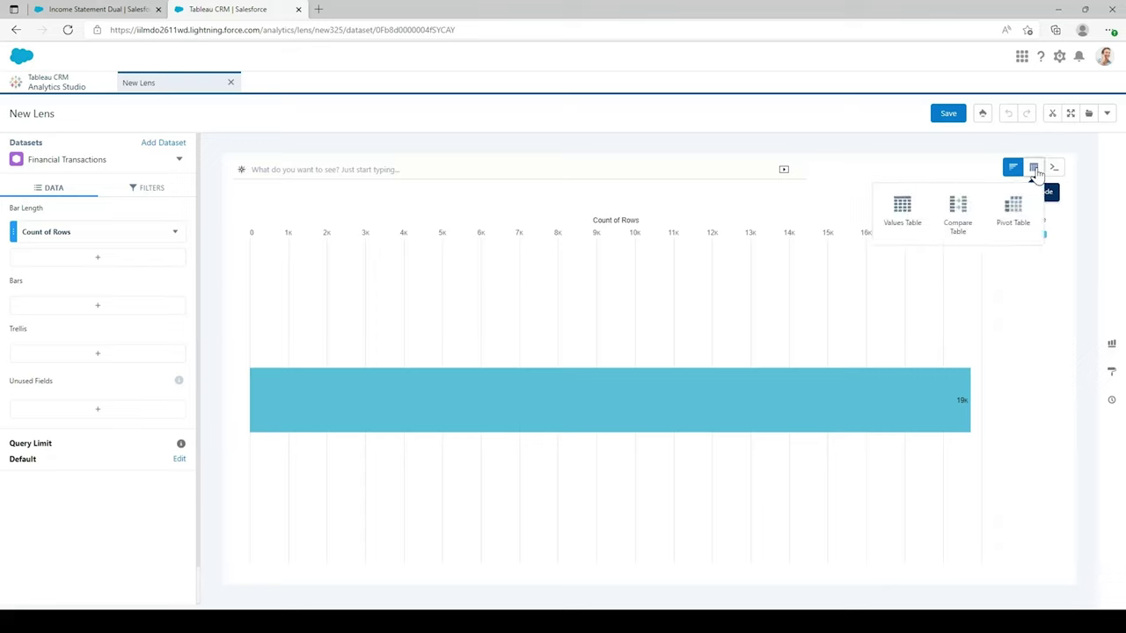
click(974, 232)
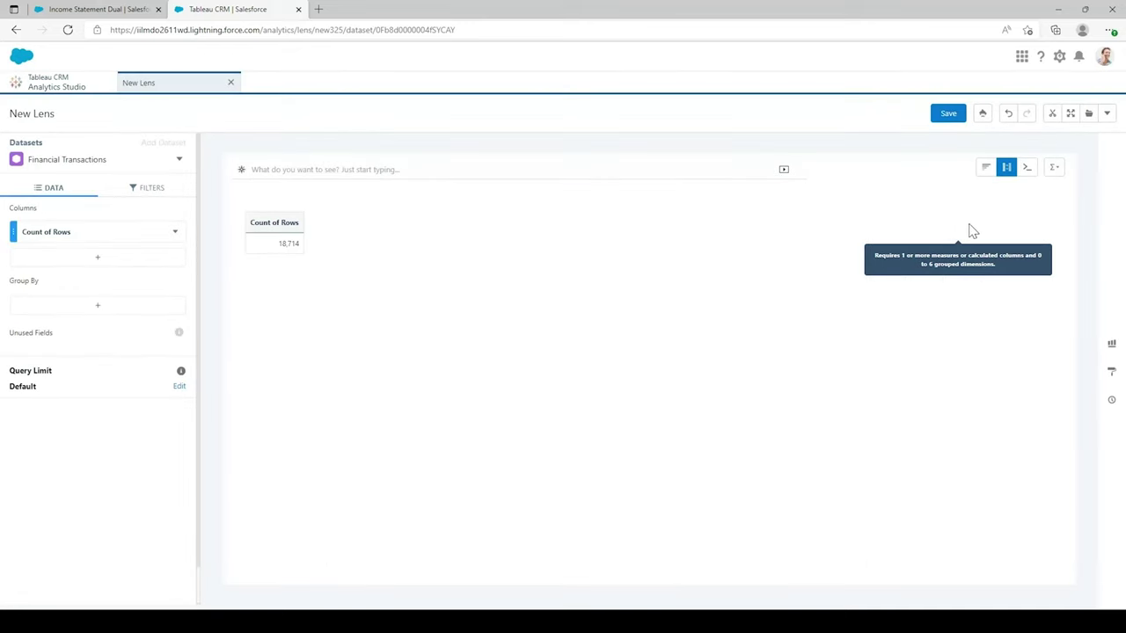
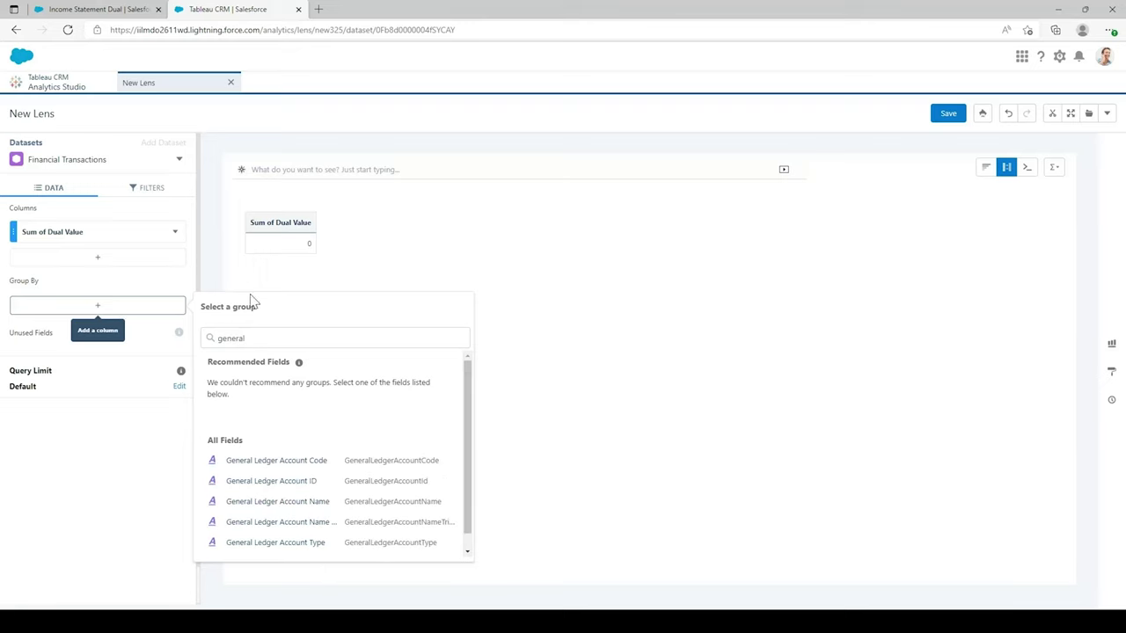
- Group the compare table by General Ledger Account Name and look through the listed accounts
click(360, 509)
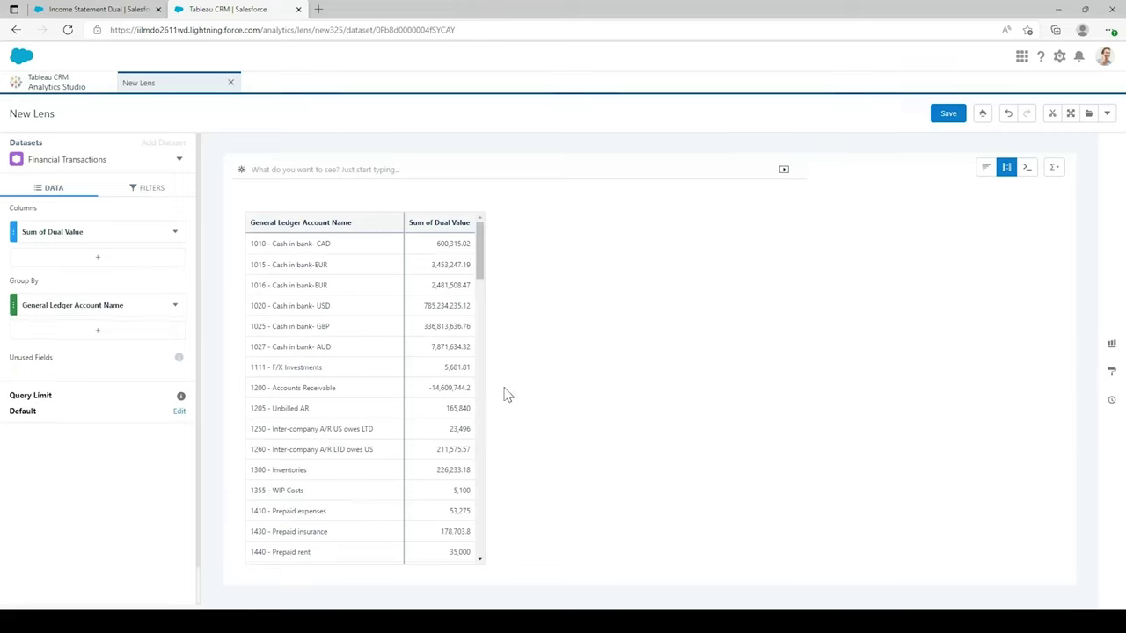
scroll(345, 403, down, 5)
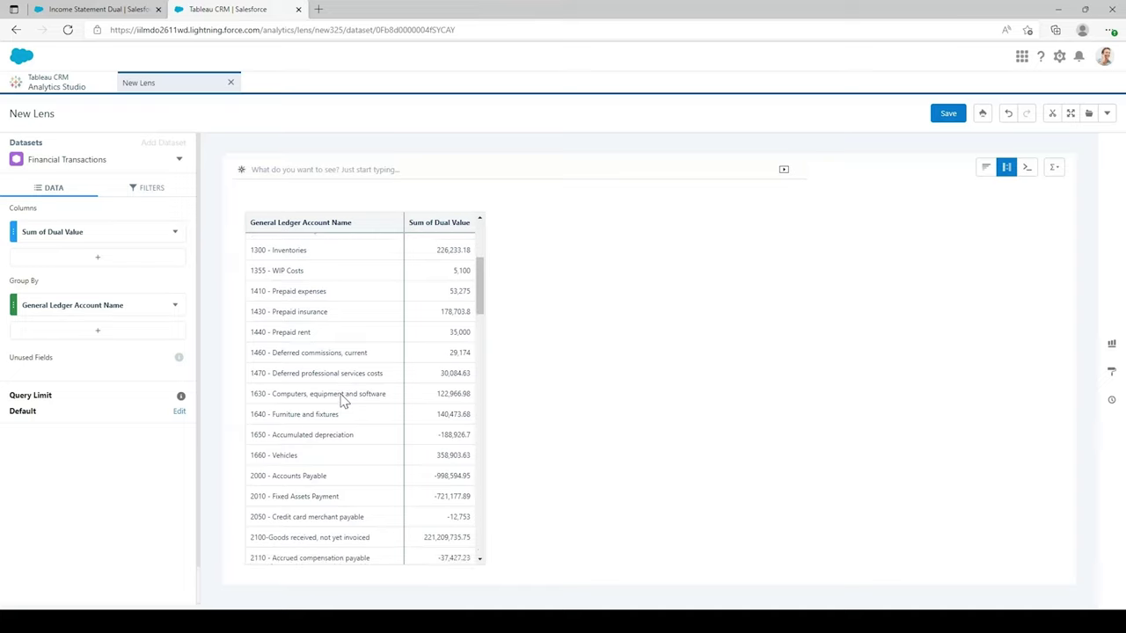
scroll(345, 403, down, 20)
scroll(347, 402, down, 6)
drag(486, 472, 486, 234)
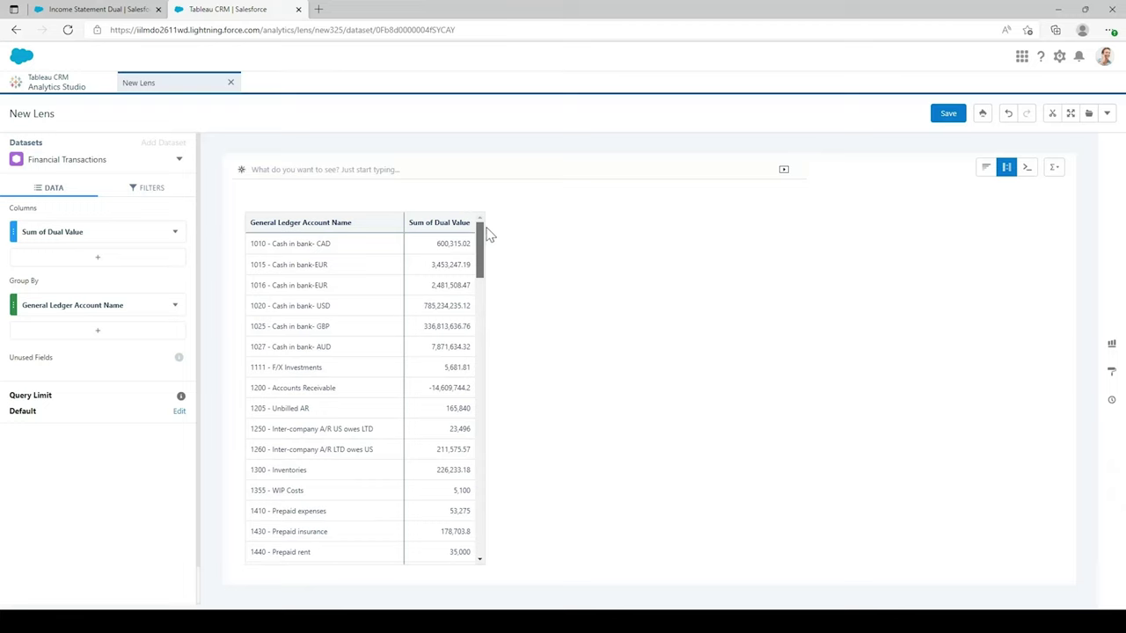
- Remove the General Ledger Account Name grouping and set the Sum of Dual Value column's header to Dual
click(176, 307)
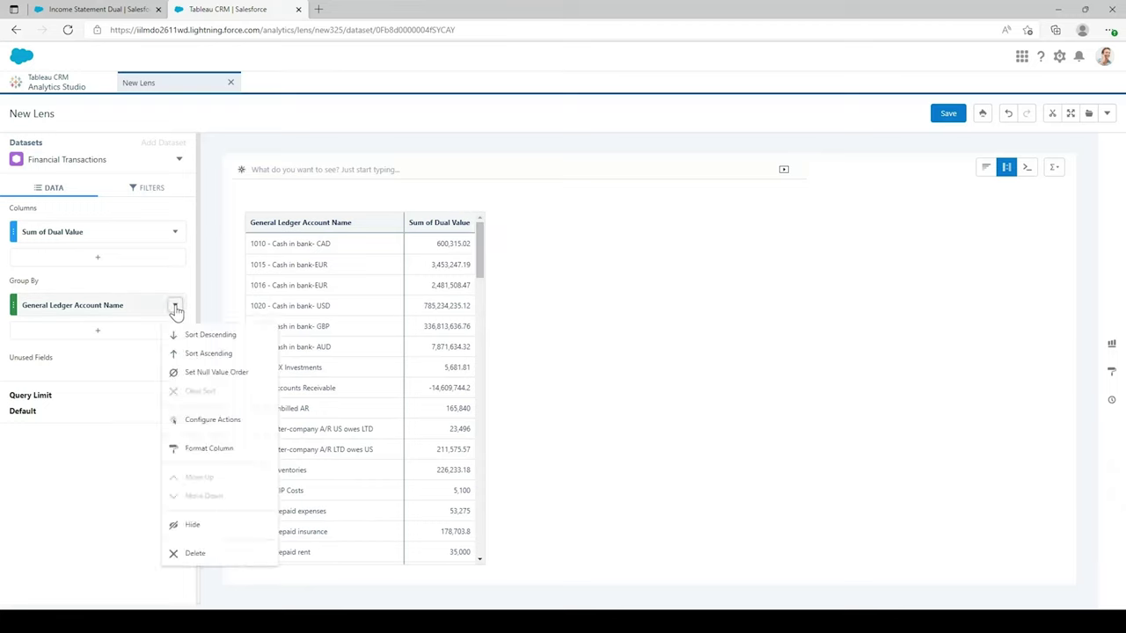
click(211, 554)
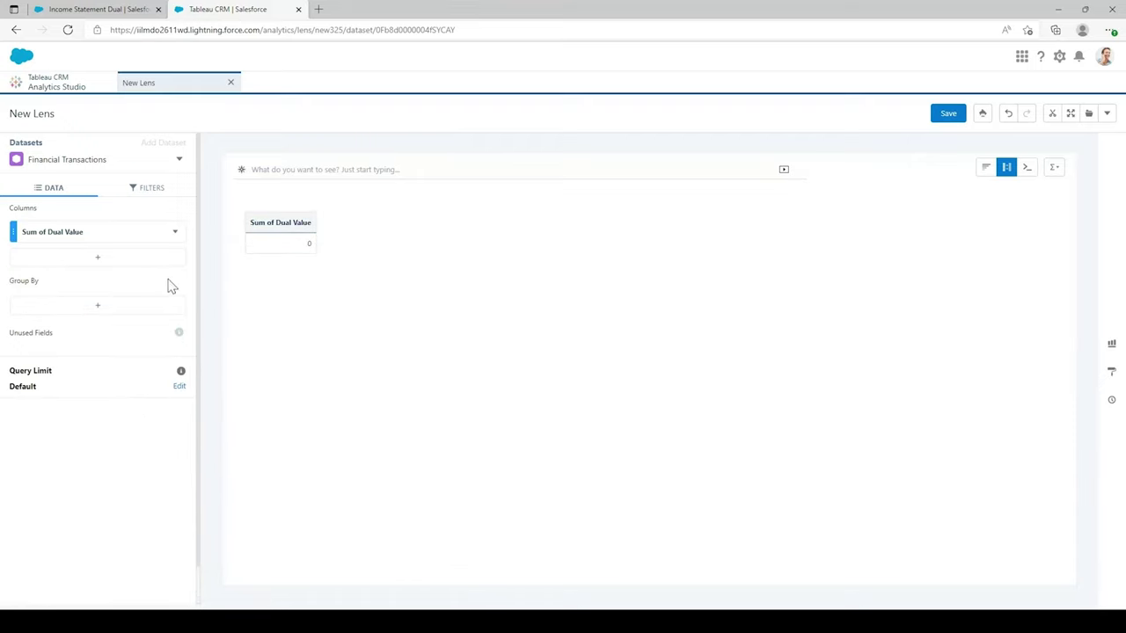
click(175, 234)
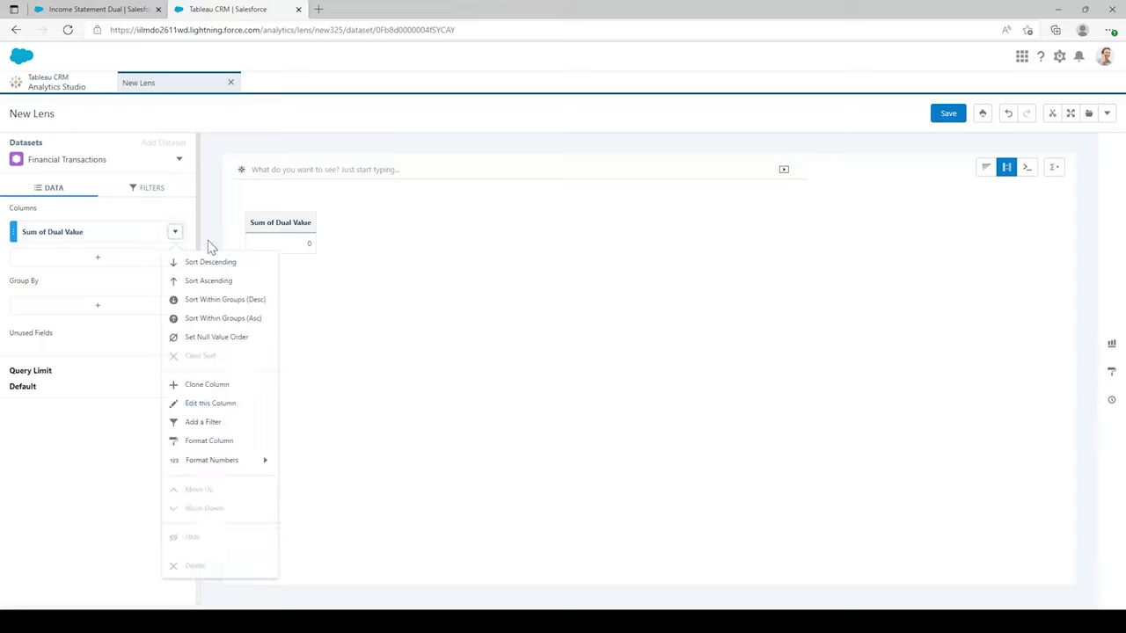
click(242, 406)
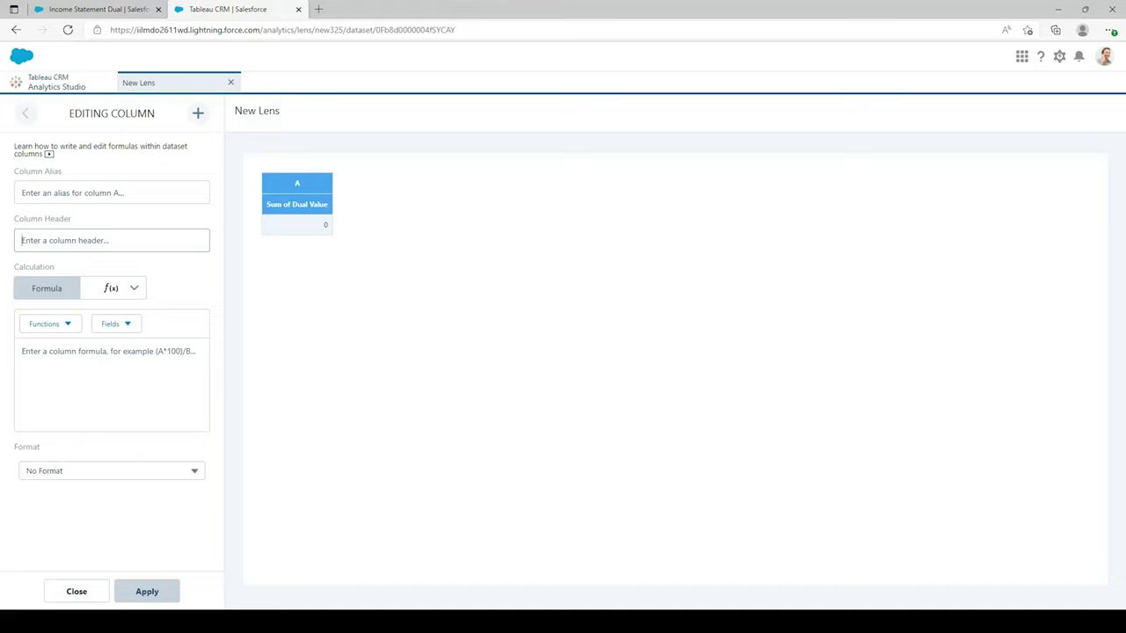
text(Dual)
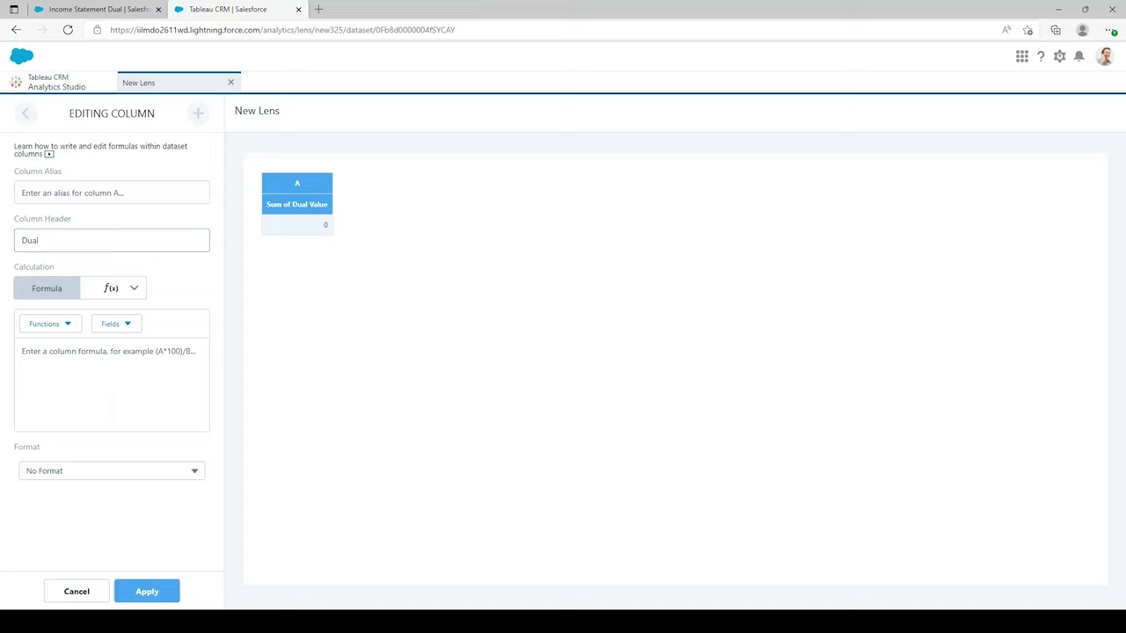
click(134, 596)
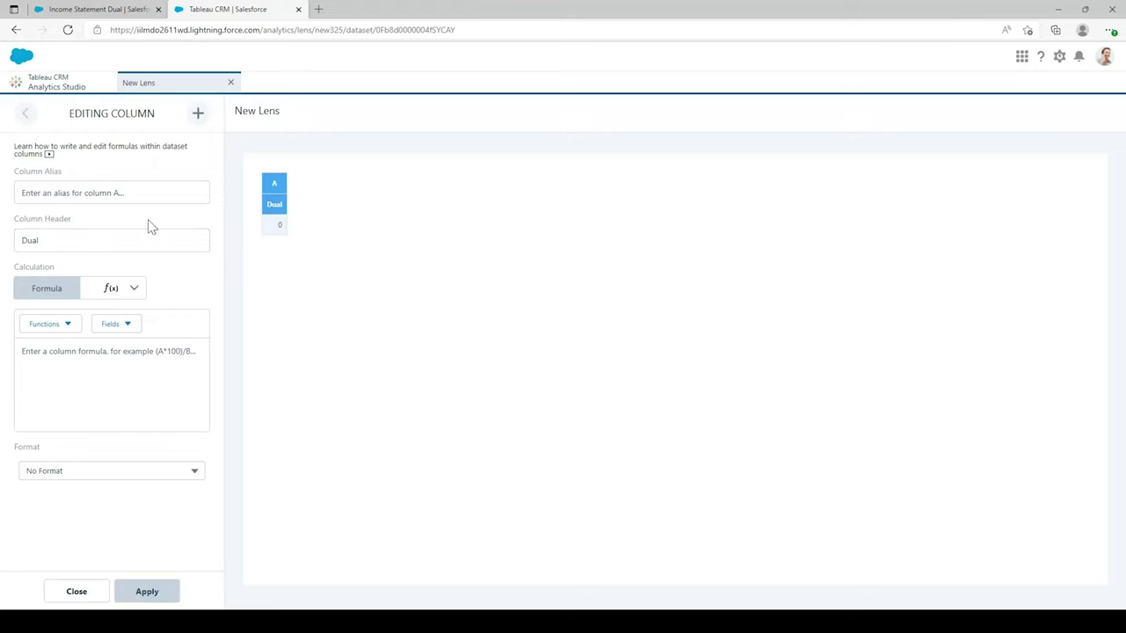
click(76, 592)
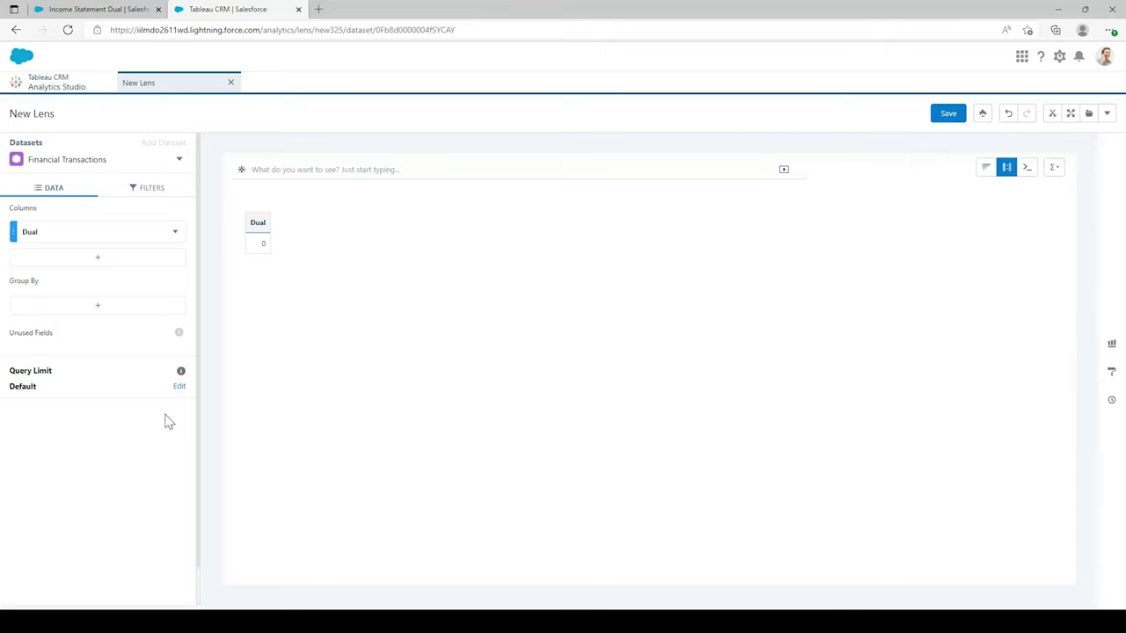
- Filter the lens so that Trial Balance 2 equals Sales Revenue
click(153, 190)
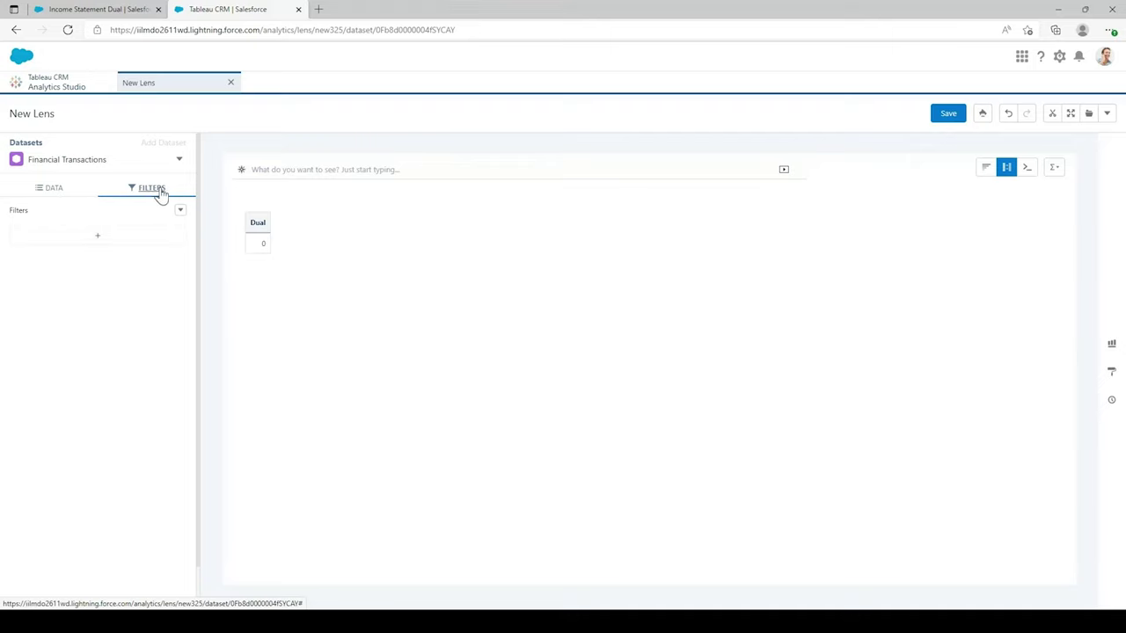
click(126, 245)
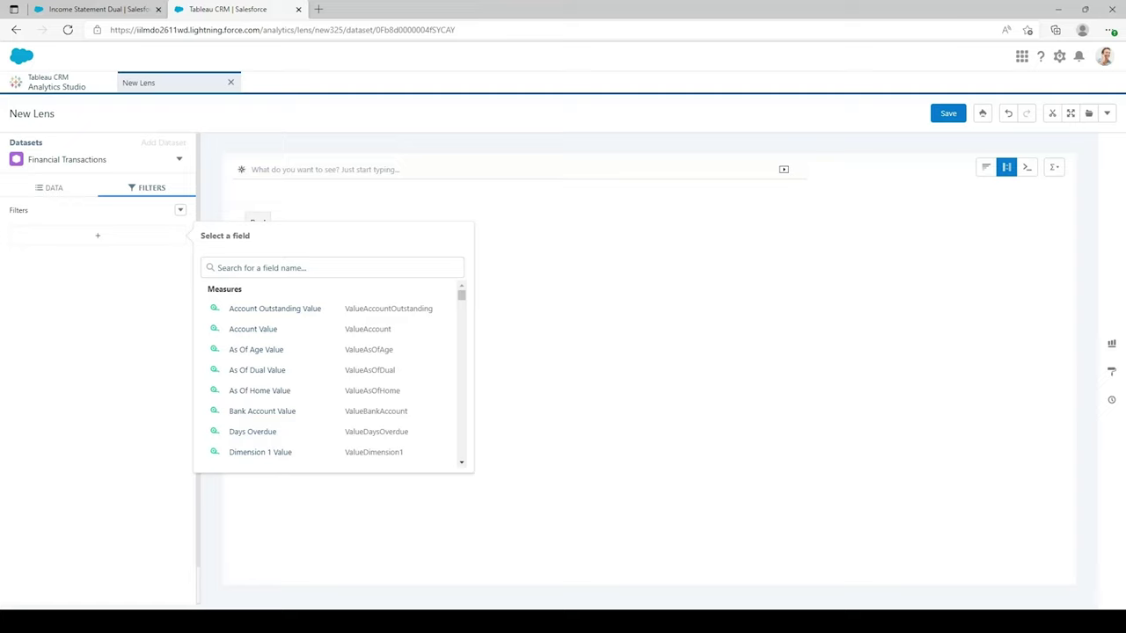
text(tra)
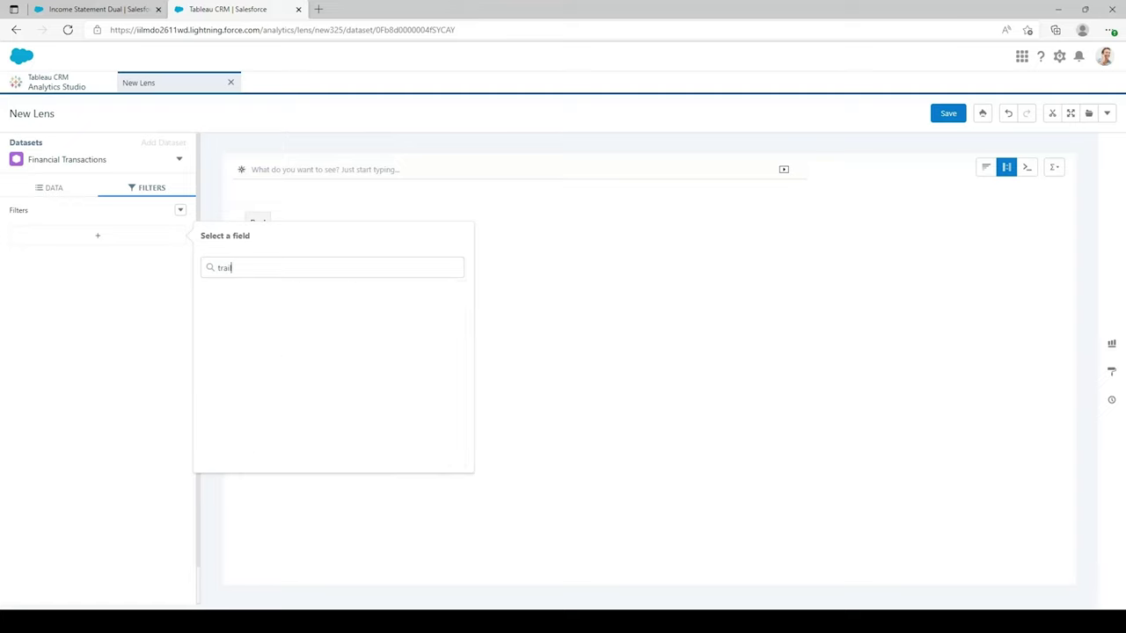
text(il)
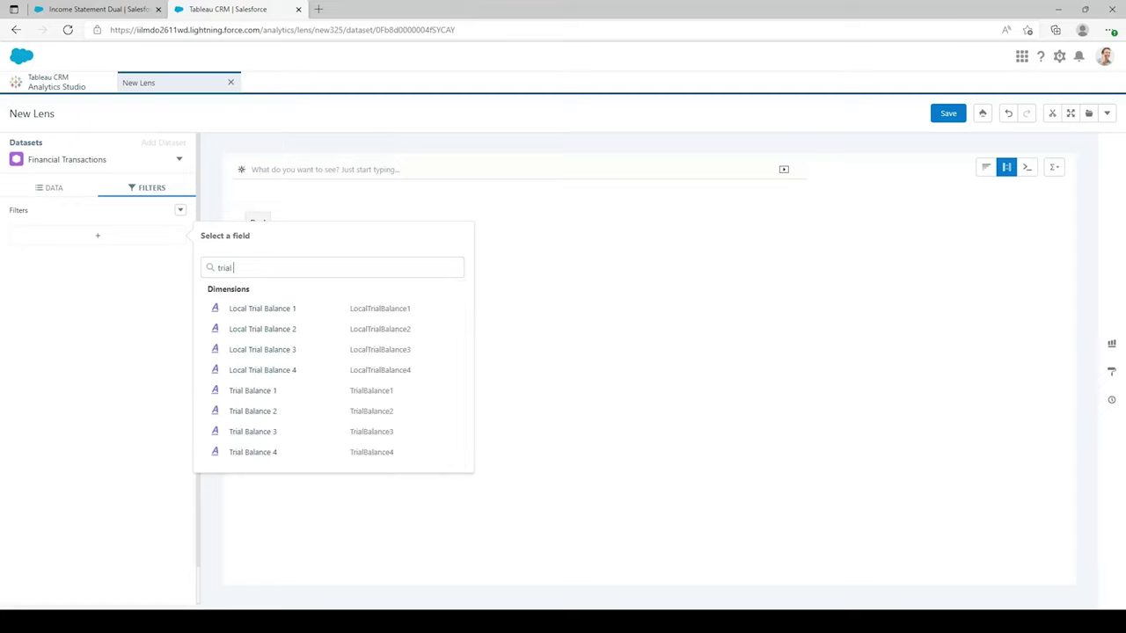
click(272, 411)
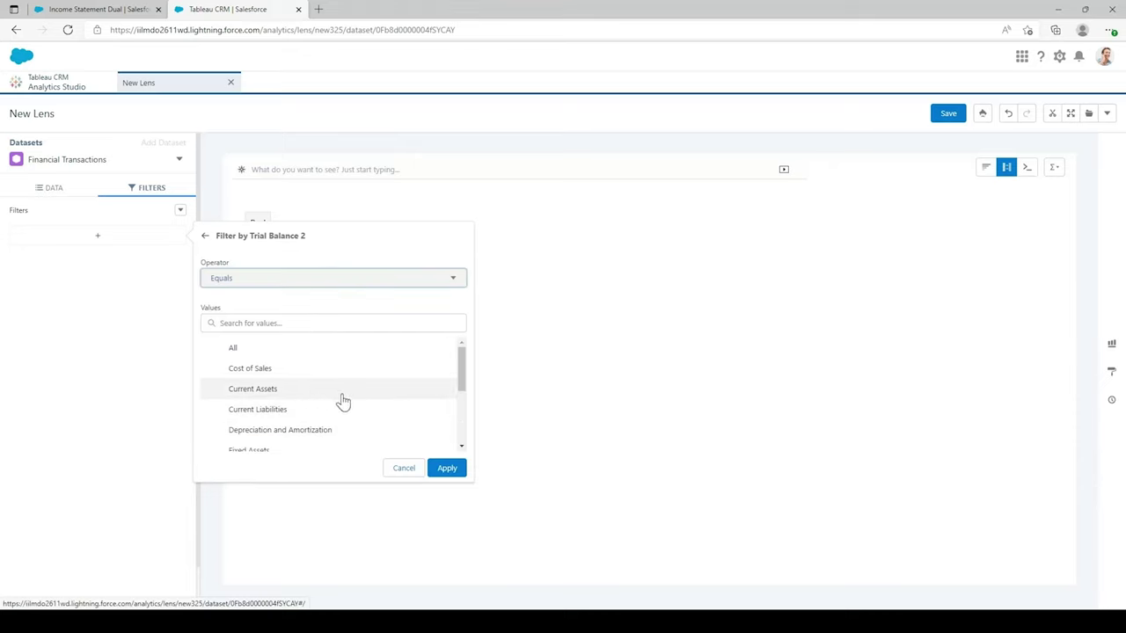
scroll(345, 397, down, 4)
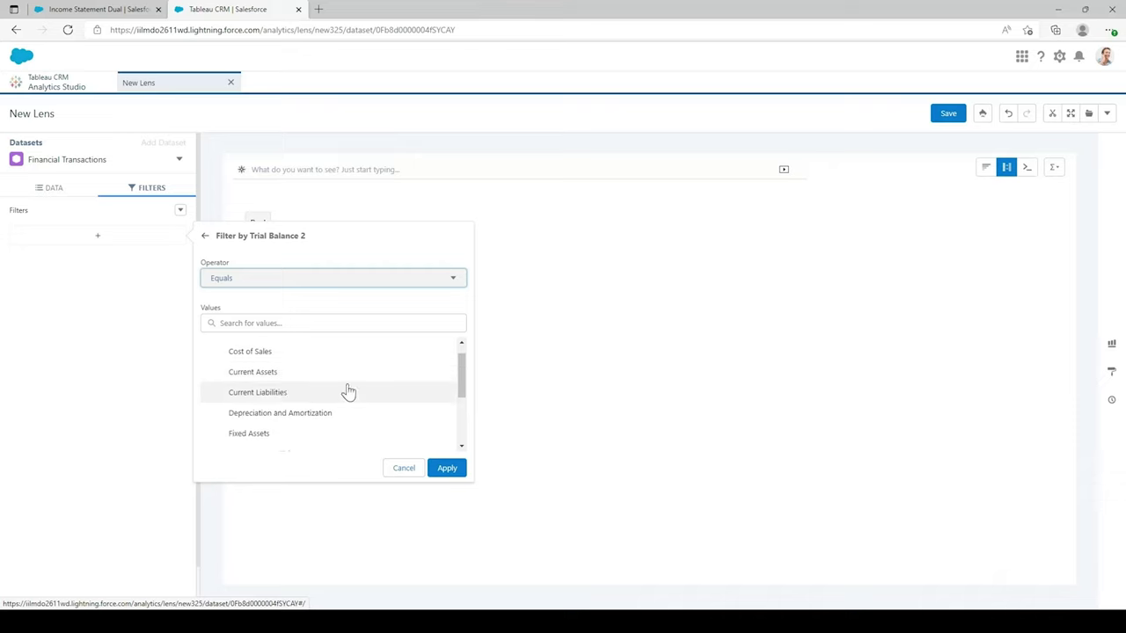
scroll(350, 389, down, 2)
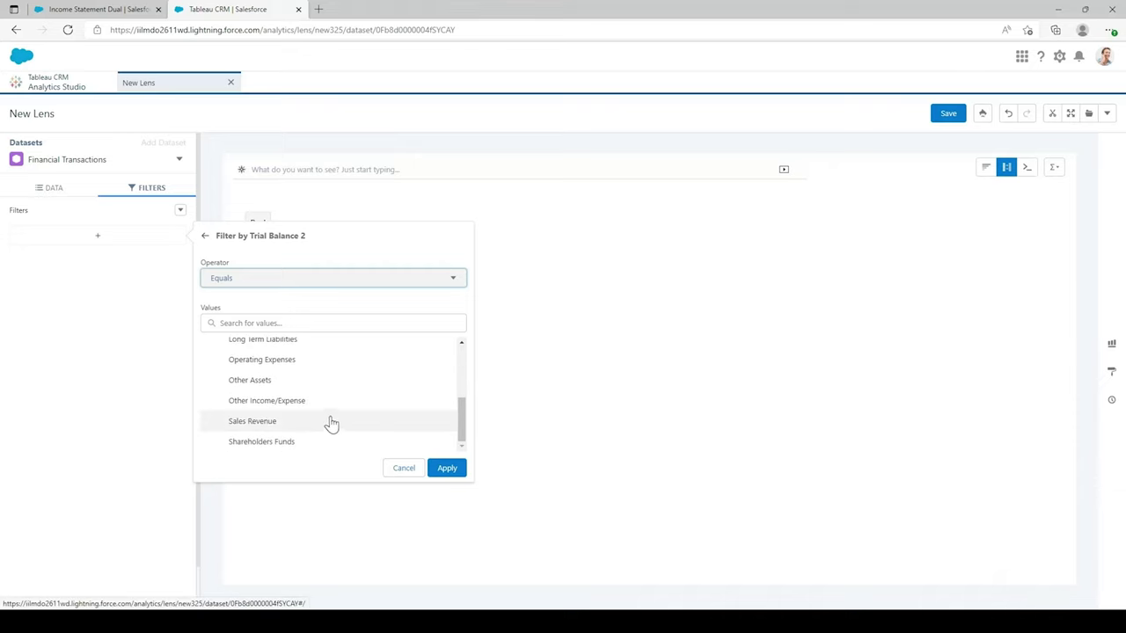
scroll(330, 427, up, 6)
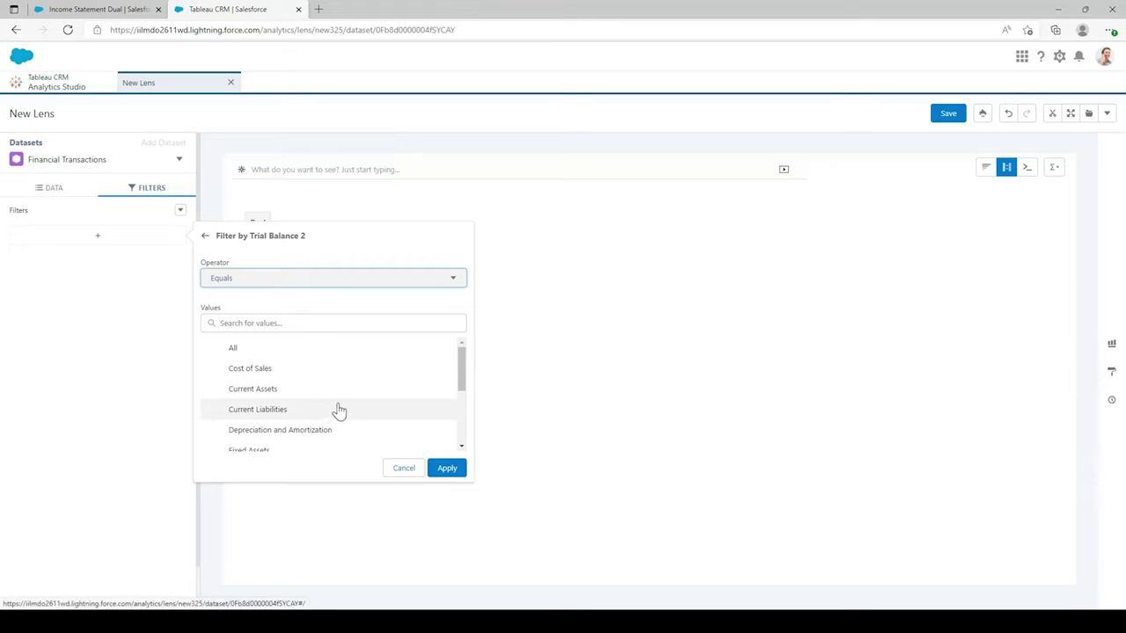
scroll(337, 412, down, 2)
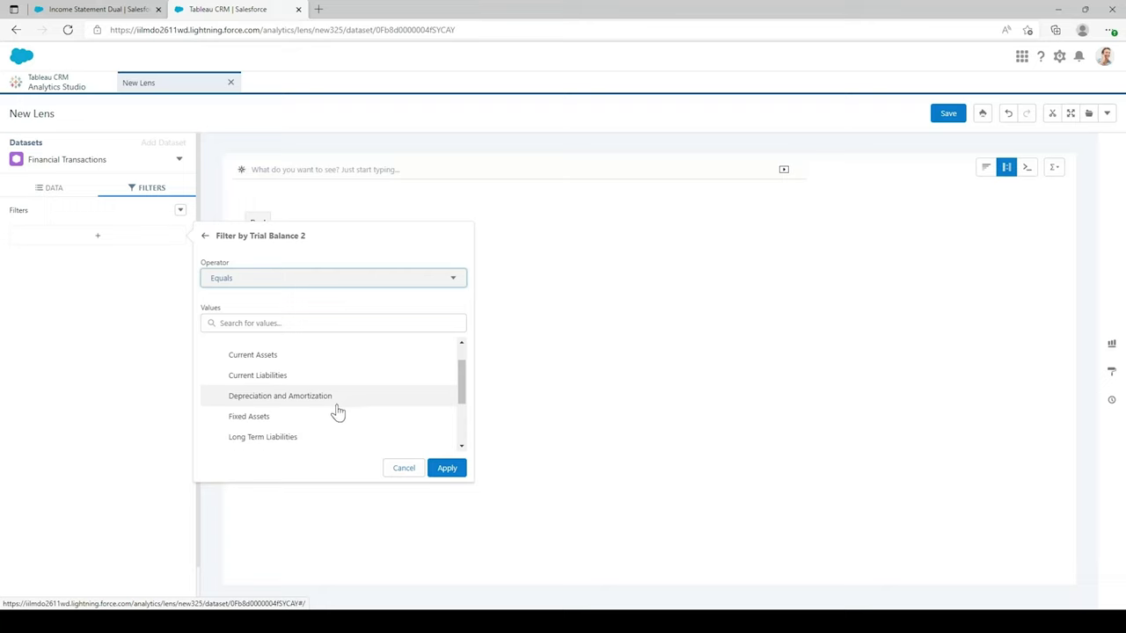
scroll(339, 411, down, 4)
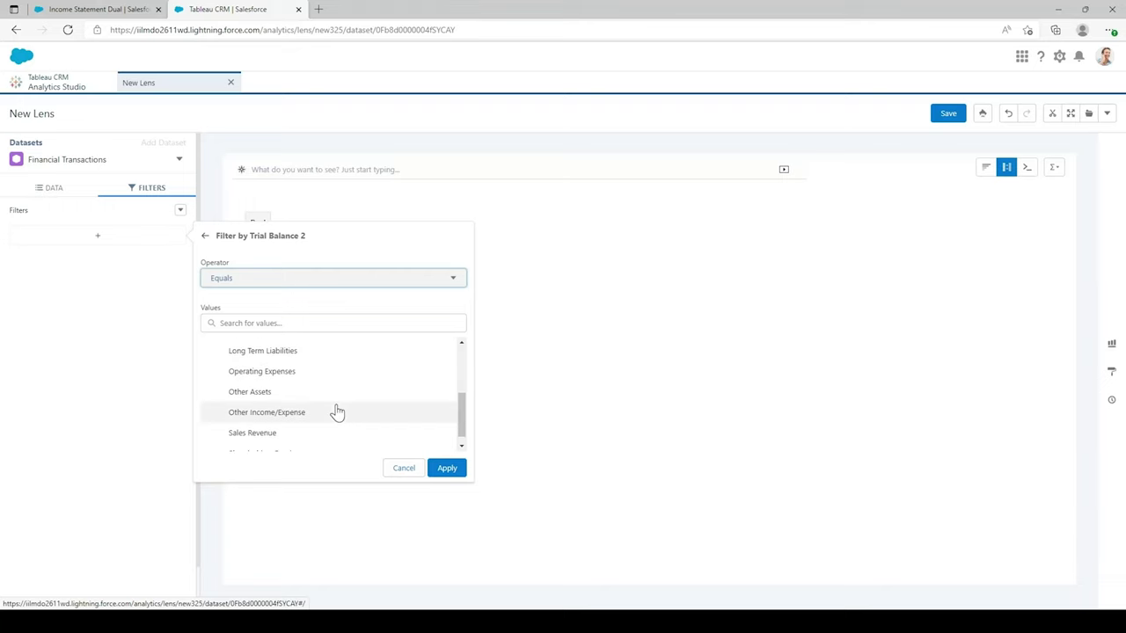
scroll(334, 409, down, 1)
click(304, 424)
click(446, 468)
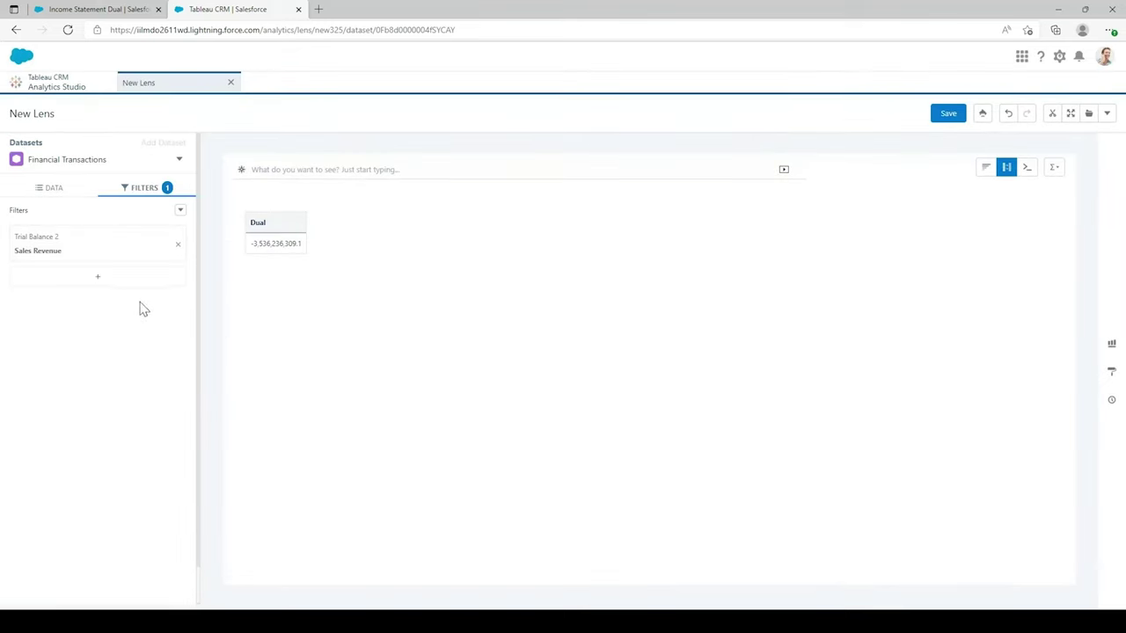
click(181, 210)
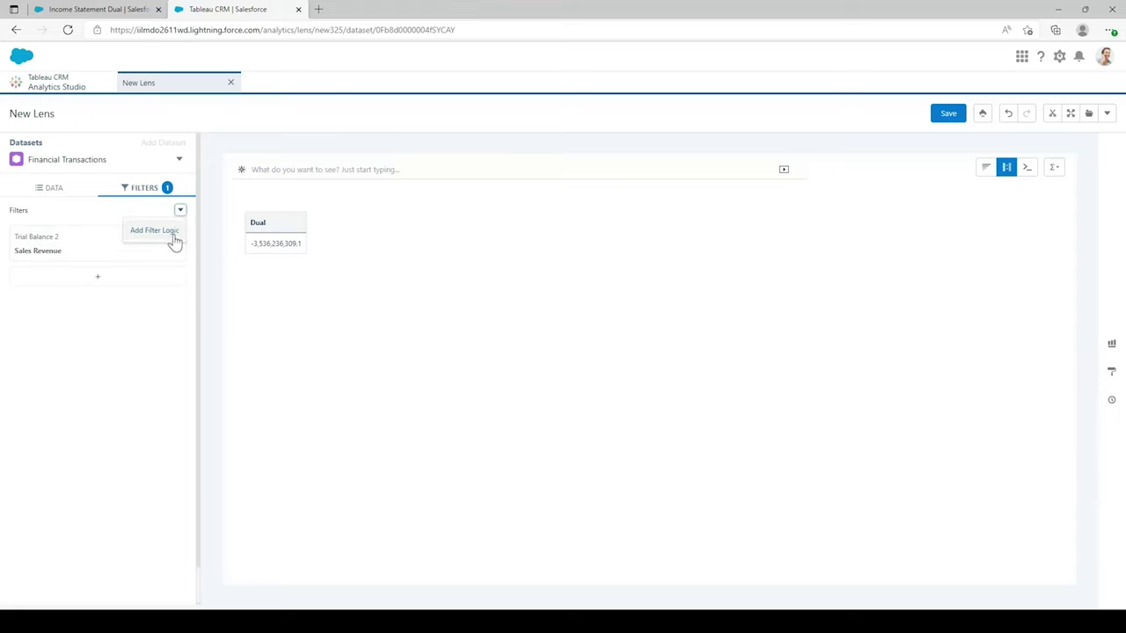
click(158, 335)
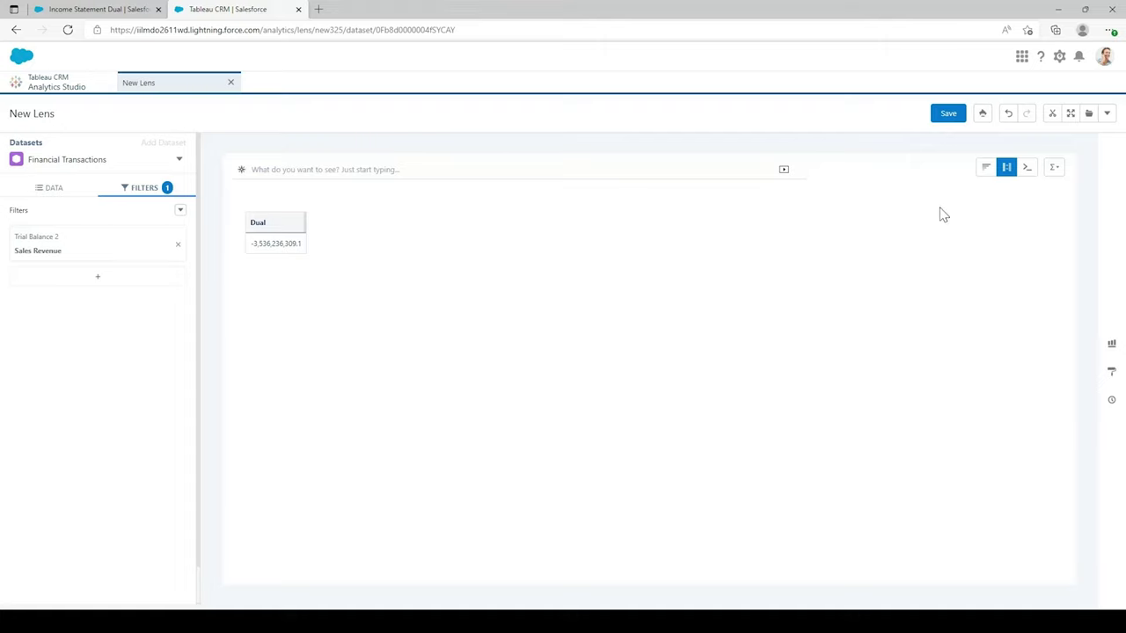
- Save the lens as "FT - Sales Revenue" in the Shared App
click(958, 117)
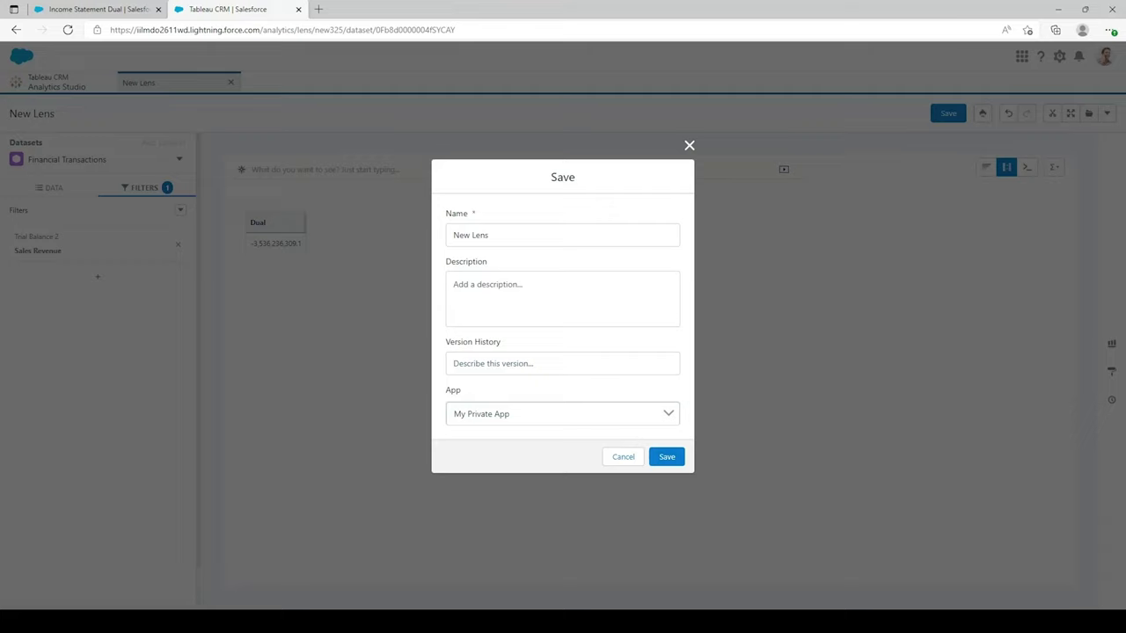
triple_click(471, 235)
key(BackSpace)
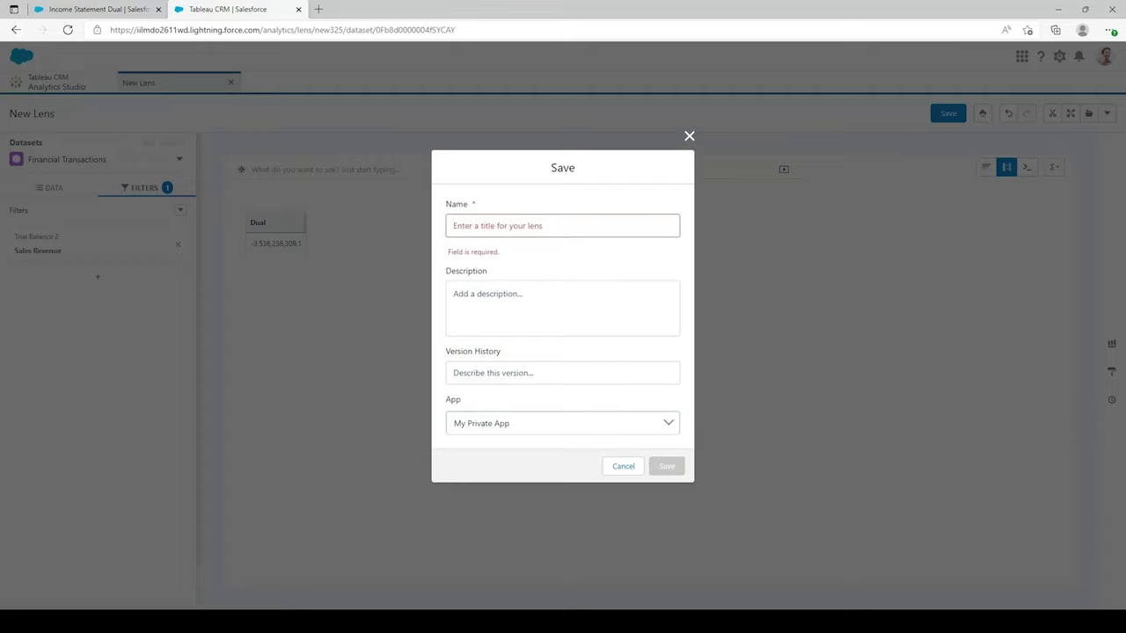
text(FT)
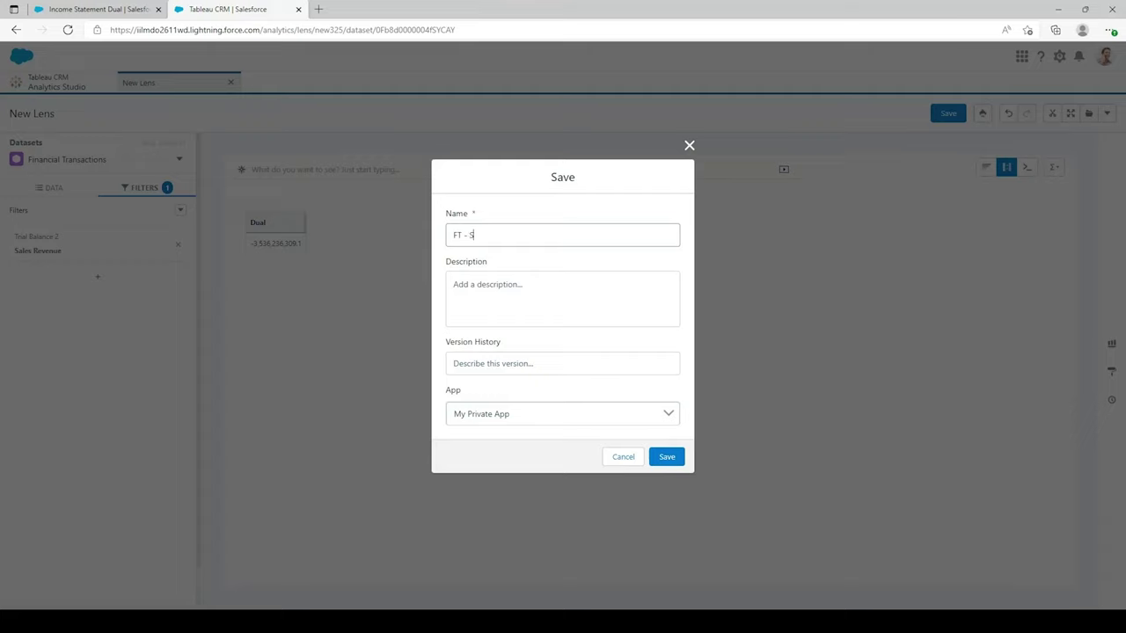
text(- Sales Revenue)
click(548, 220)
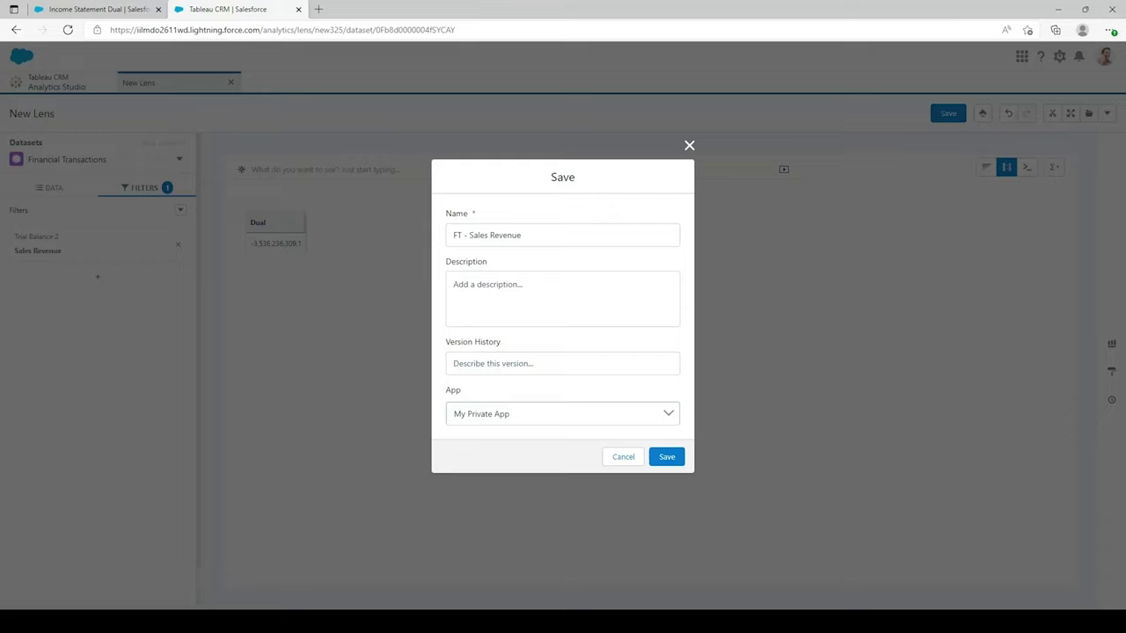
click(665, 415)
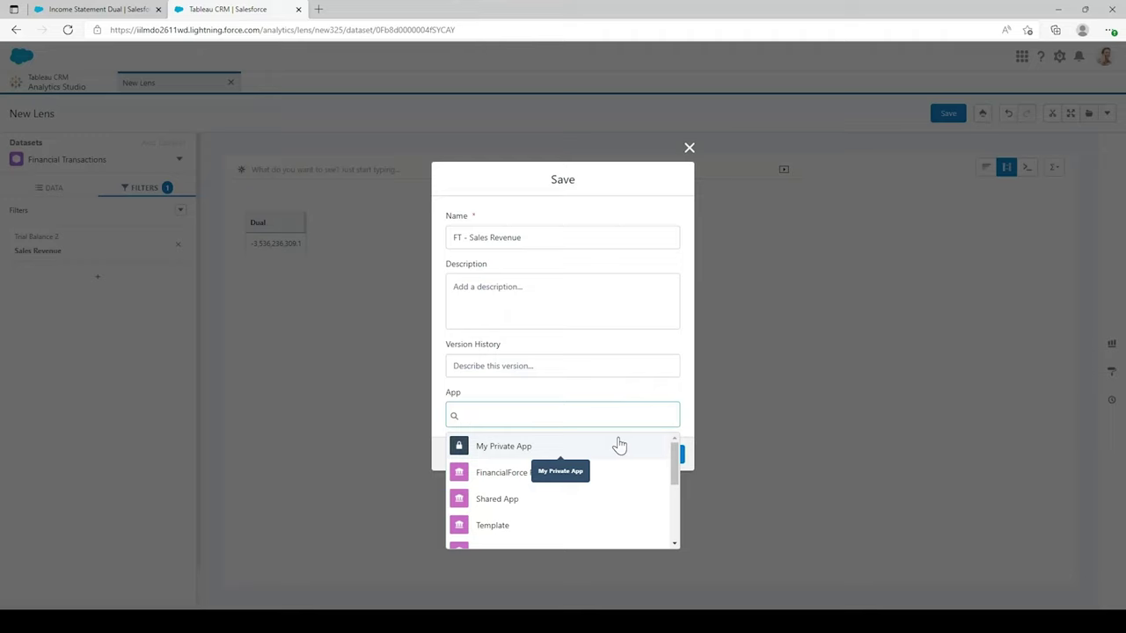
click(615, 510)
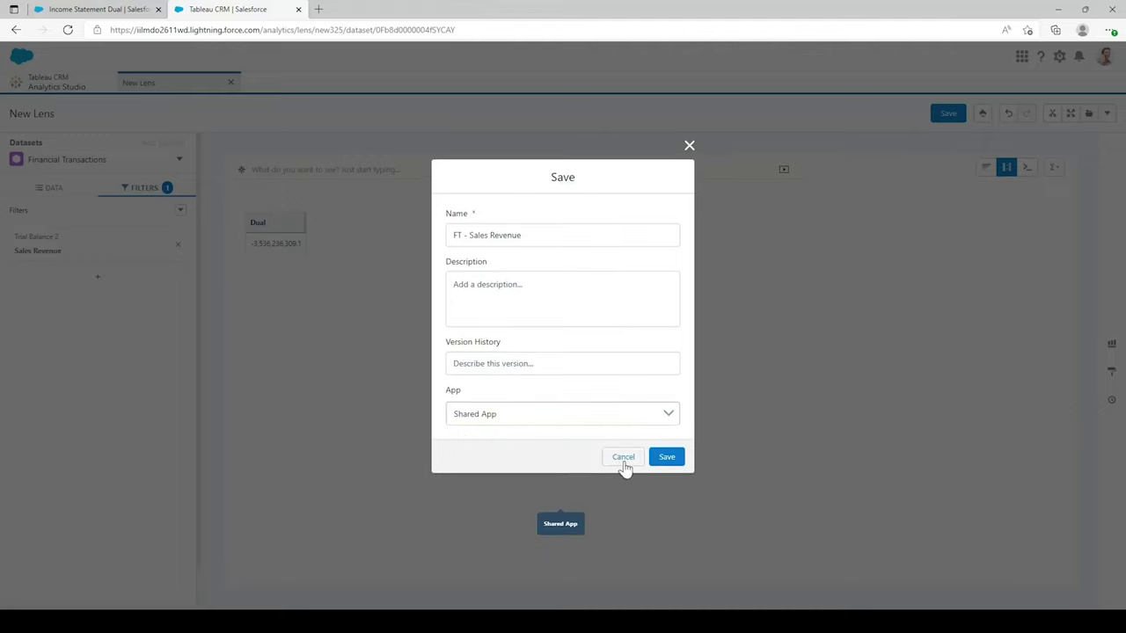
click(676, 466)
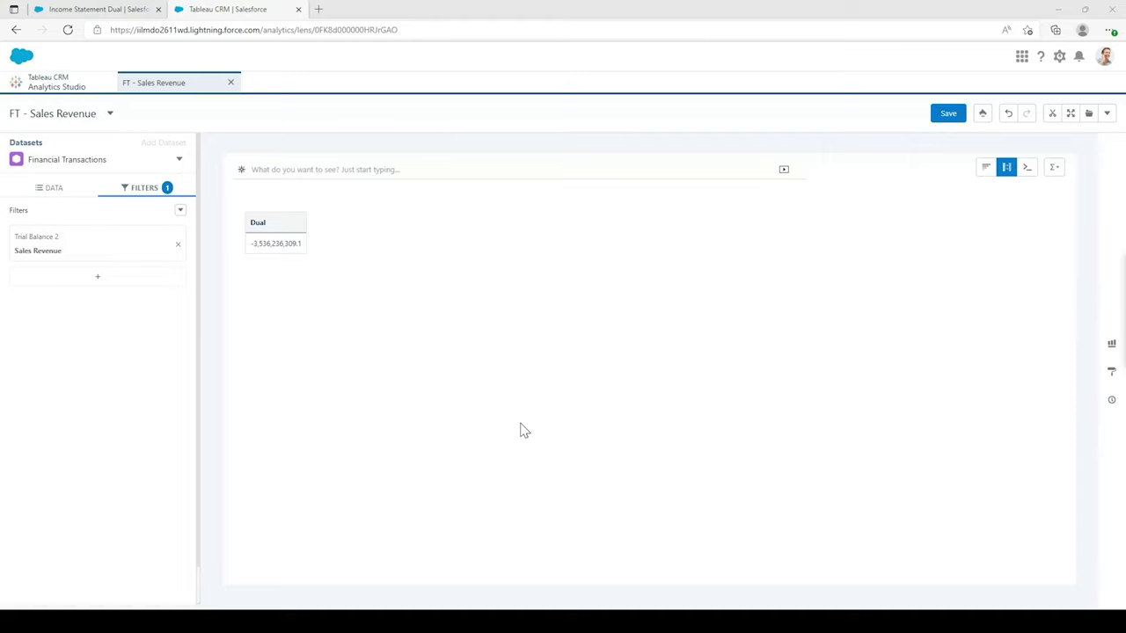
- Switch to the Income Statement Dual report in FF Report Builder and base its table on the Financial Transactions (FinancialForce FM Analytics) dataset
click(105, 10)
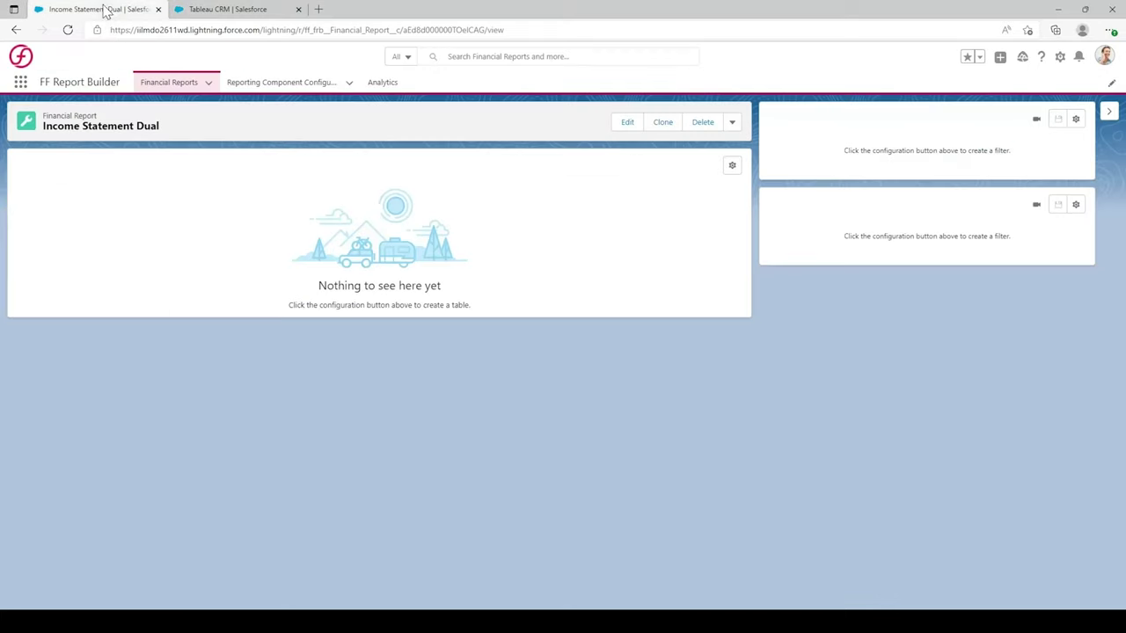
click(732, 166)
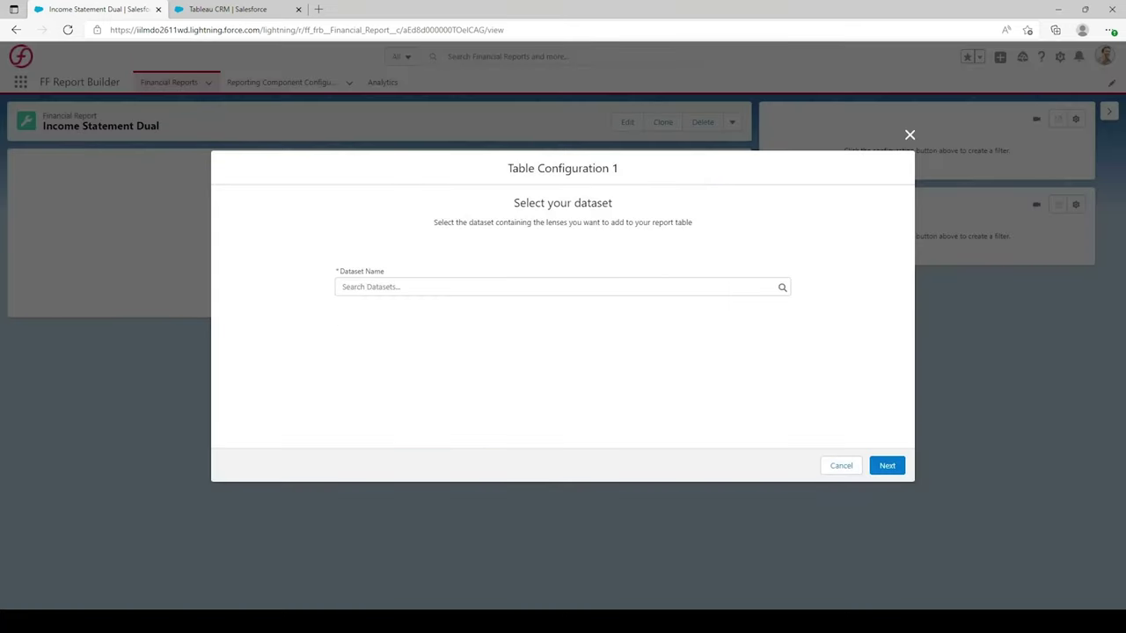
click(563, 286)
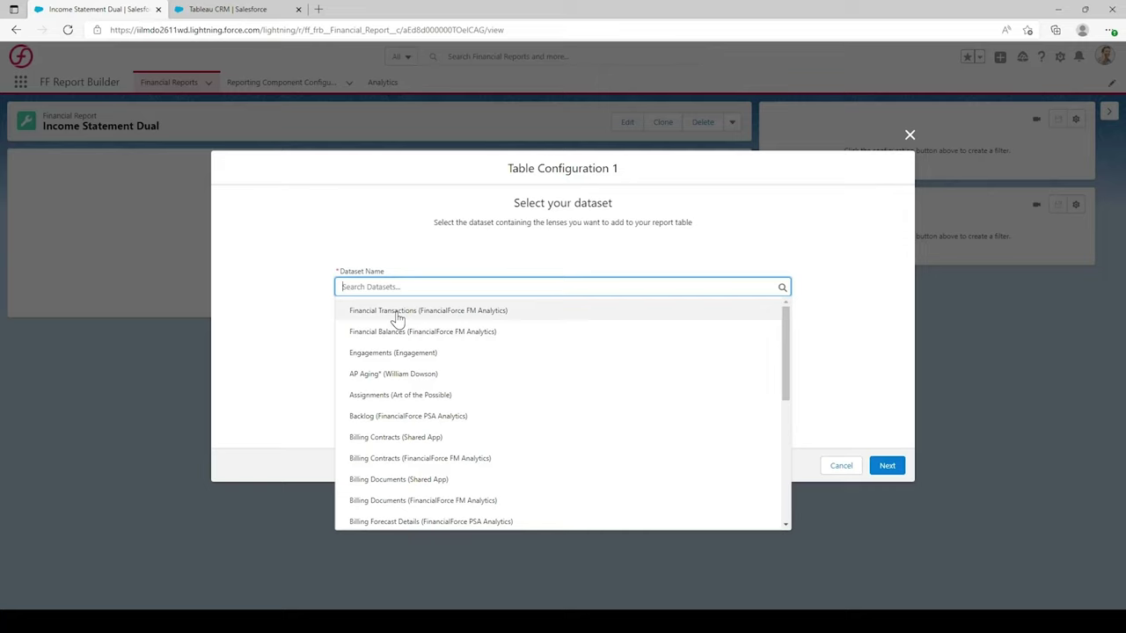
click(397, 314)
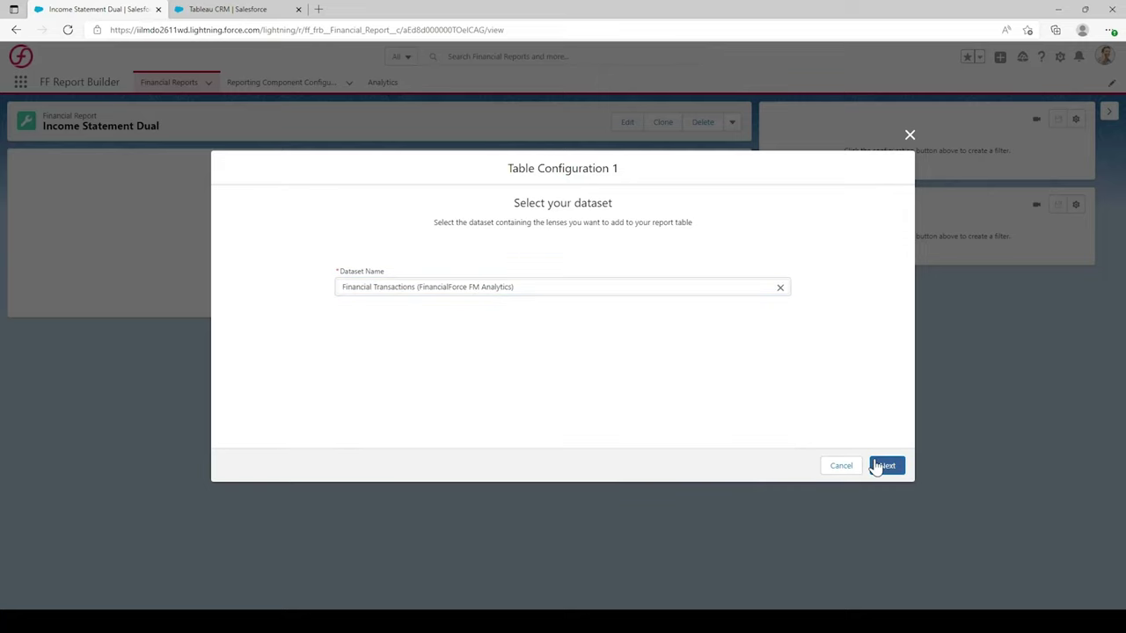
click(876, 467)
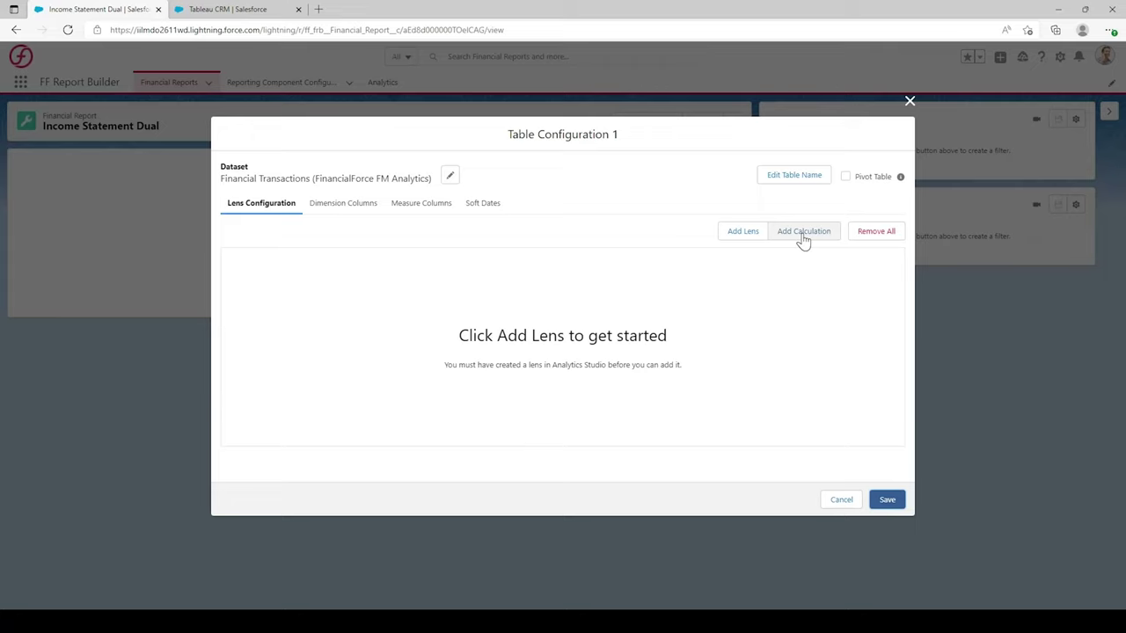
- Add the FT - Sales Revenue (Shared App) lens to the table with the alias salesrev and save the configuration
click(743, 232)
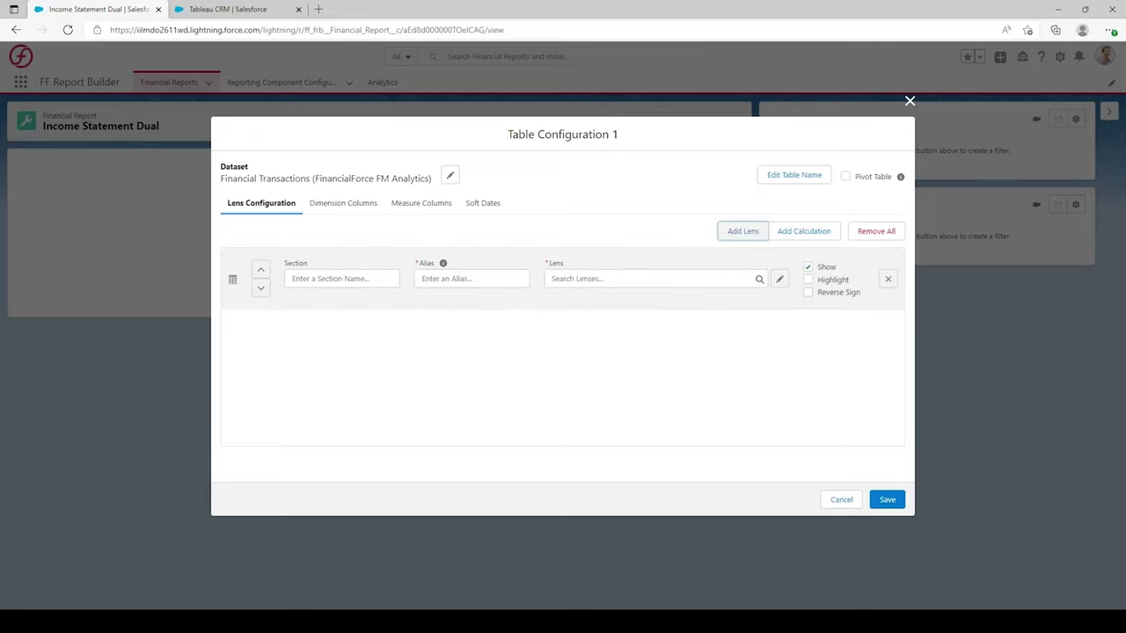
click(471, 278)
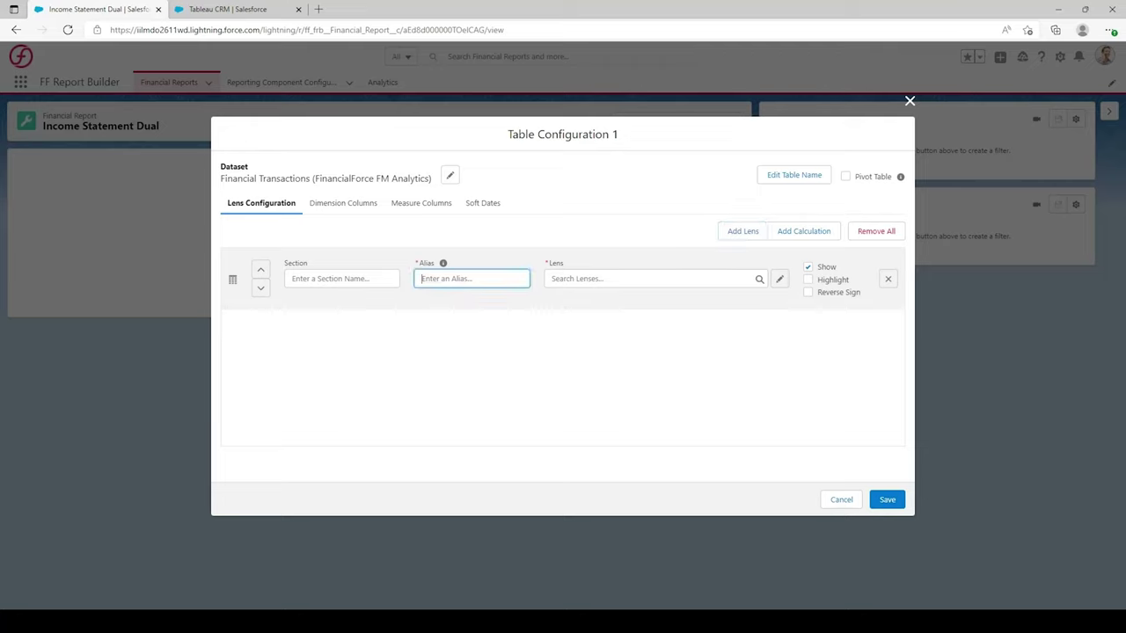
text(salesrev)
click(564, 345)
click(611, 279)
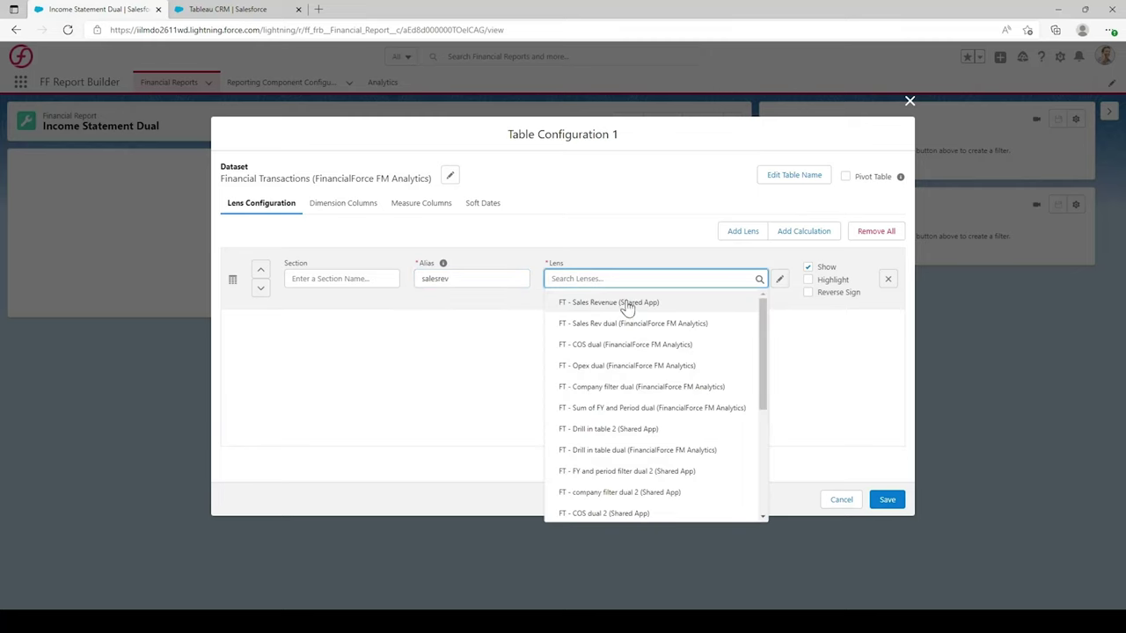
click(674, 304)
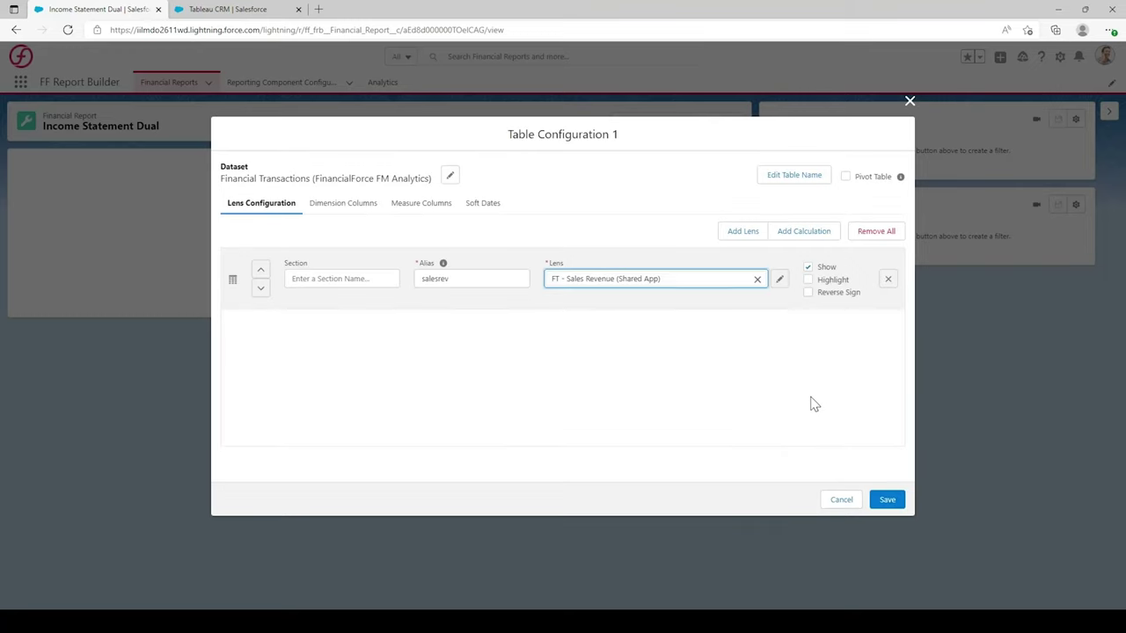
click(893, 502)
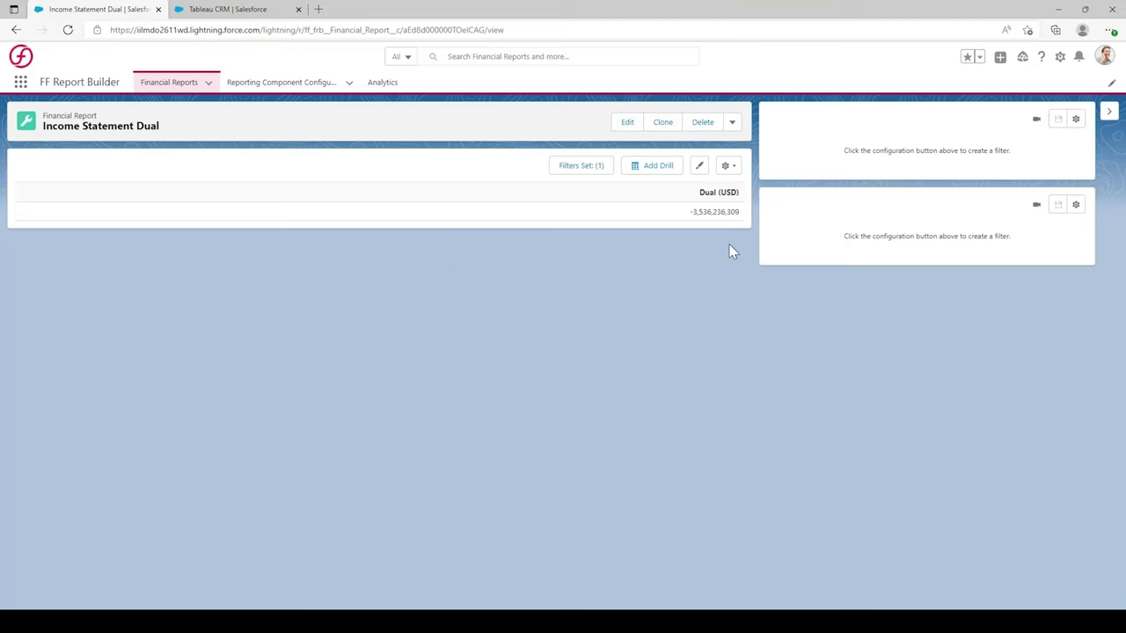
- Add Trial Balance 2 and General Ledger Account Name as the table's dimension columns and save
click(729, 167)
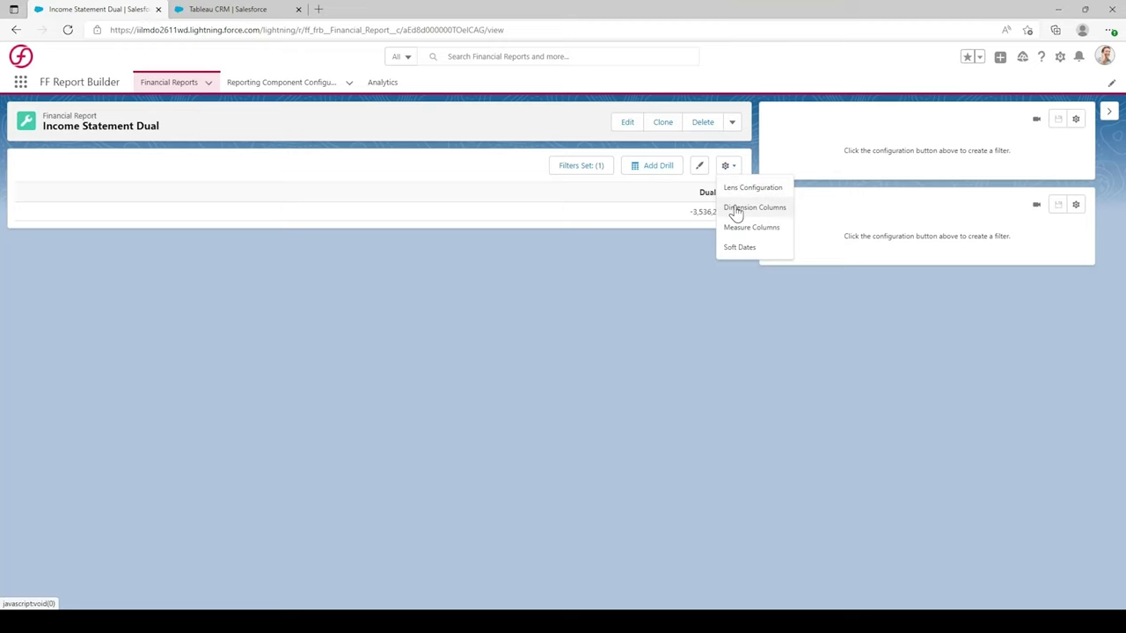
click(735, 212)
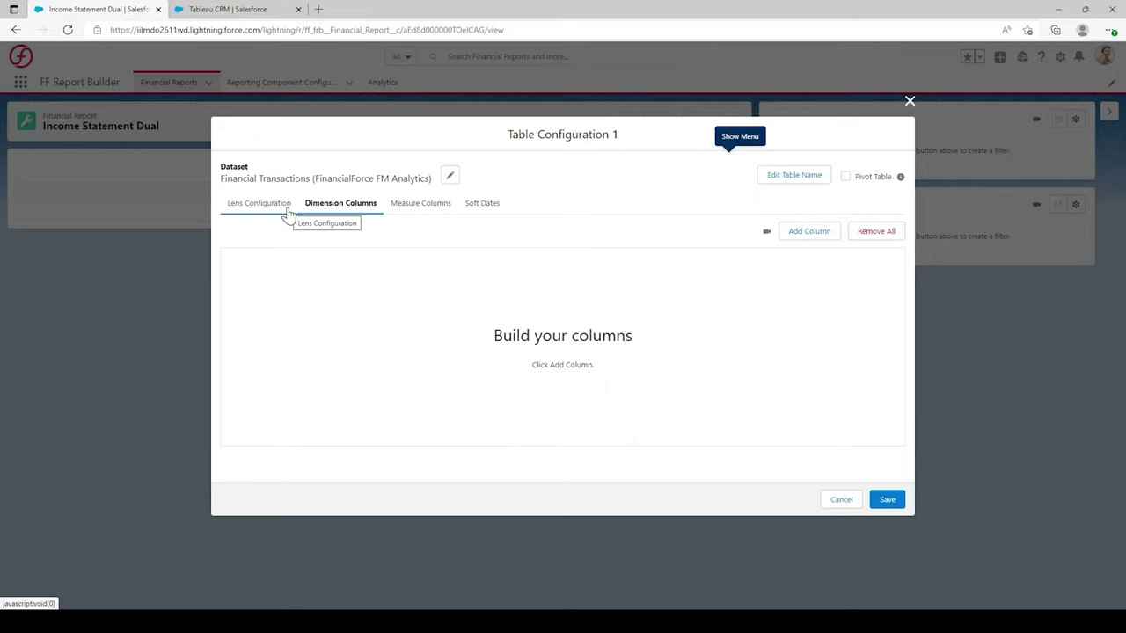
click(809, 234)
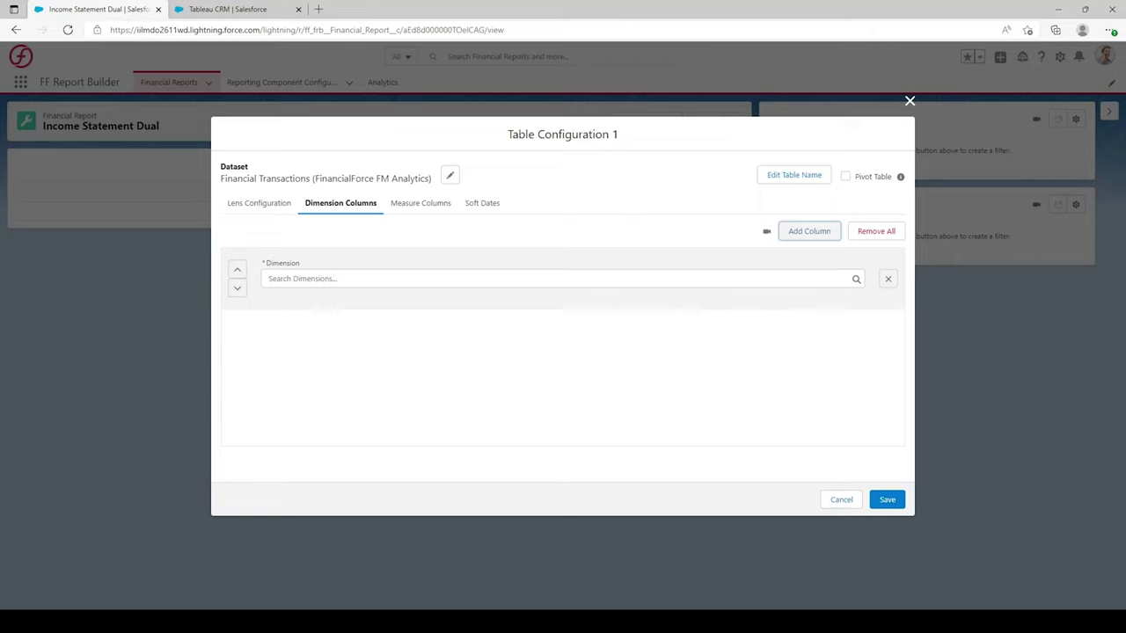
click(269, 278)
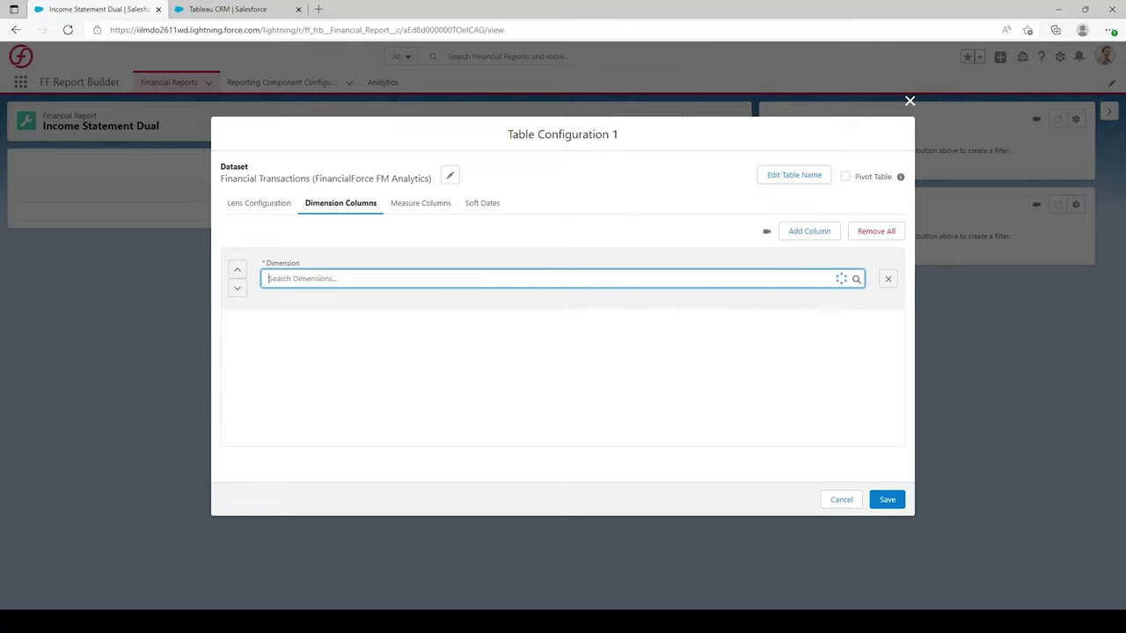
text(trial)
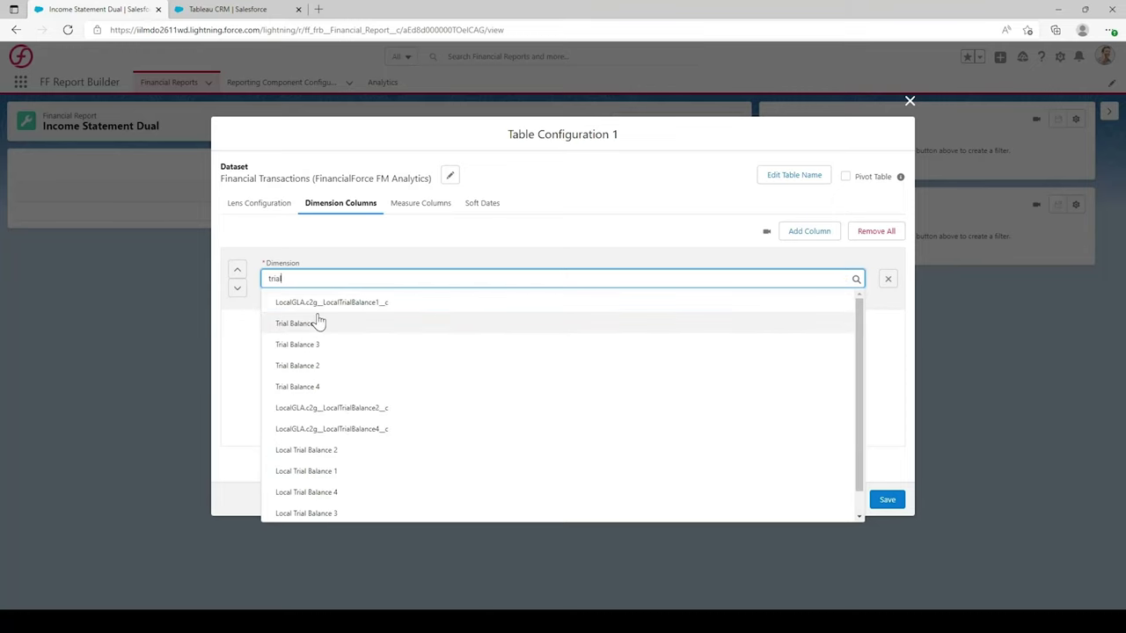
click(316, 366)
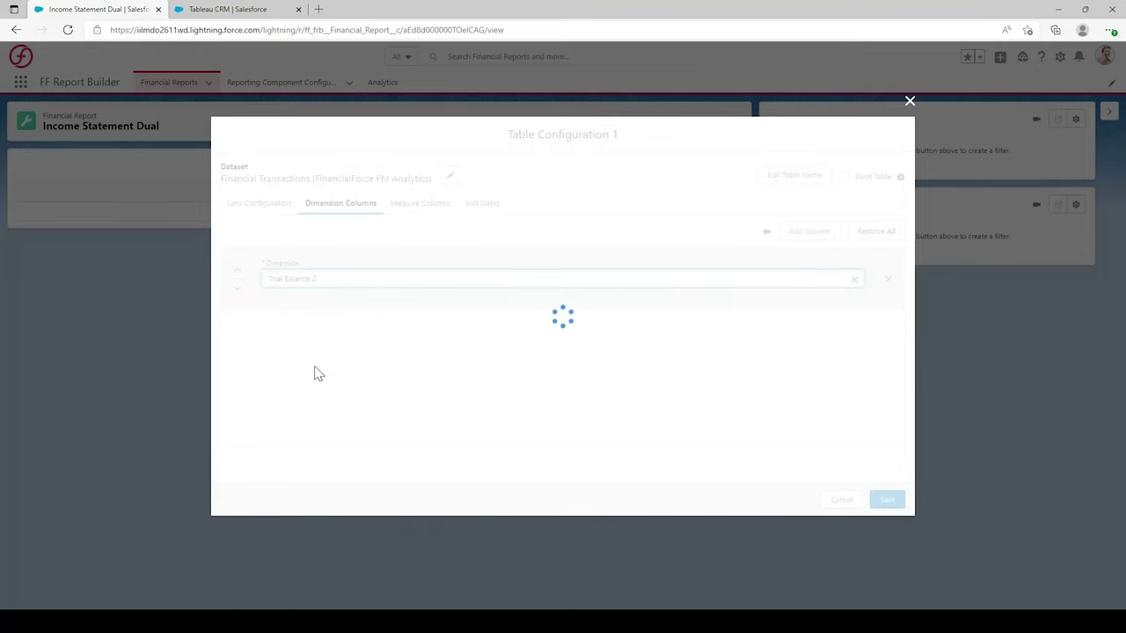
click(825, 239)
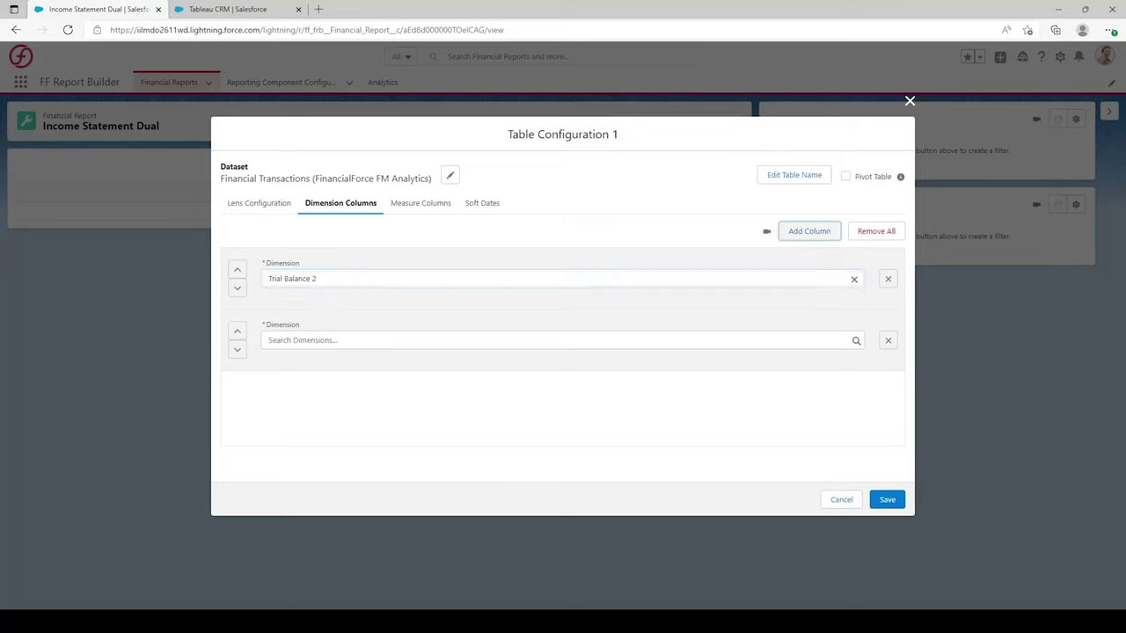
text(genera)
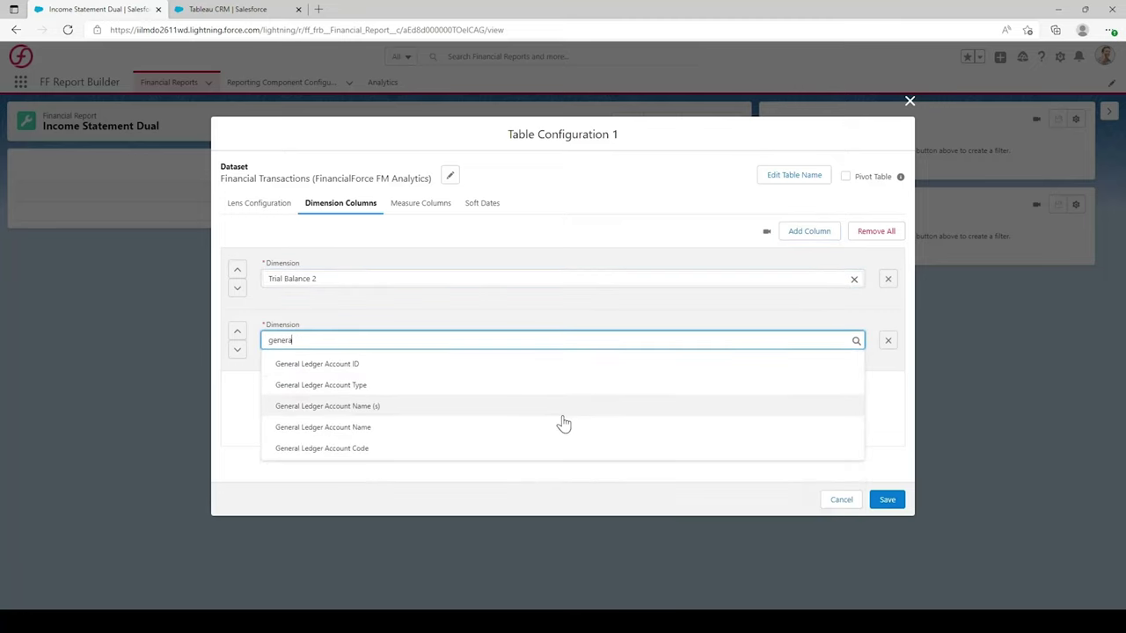
click(512, 430)
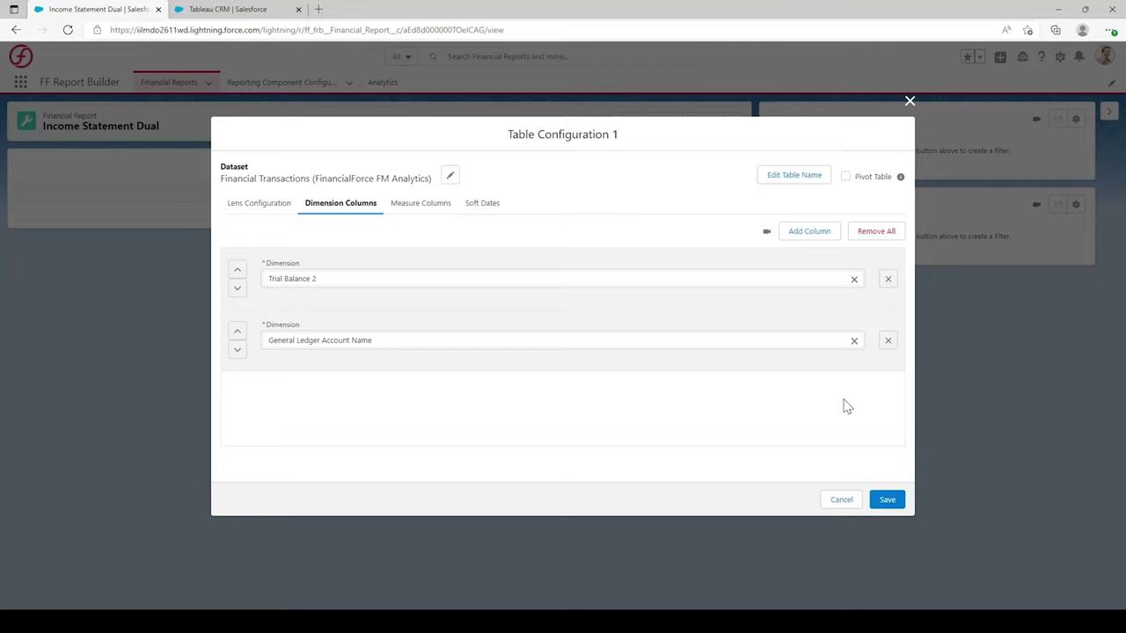
click(886, 502)
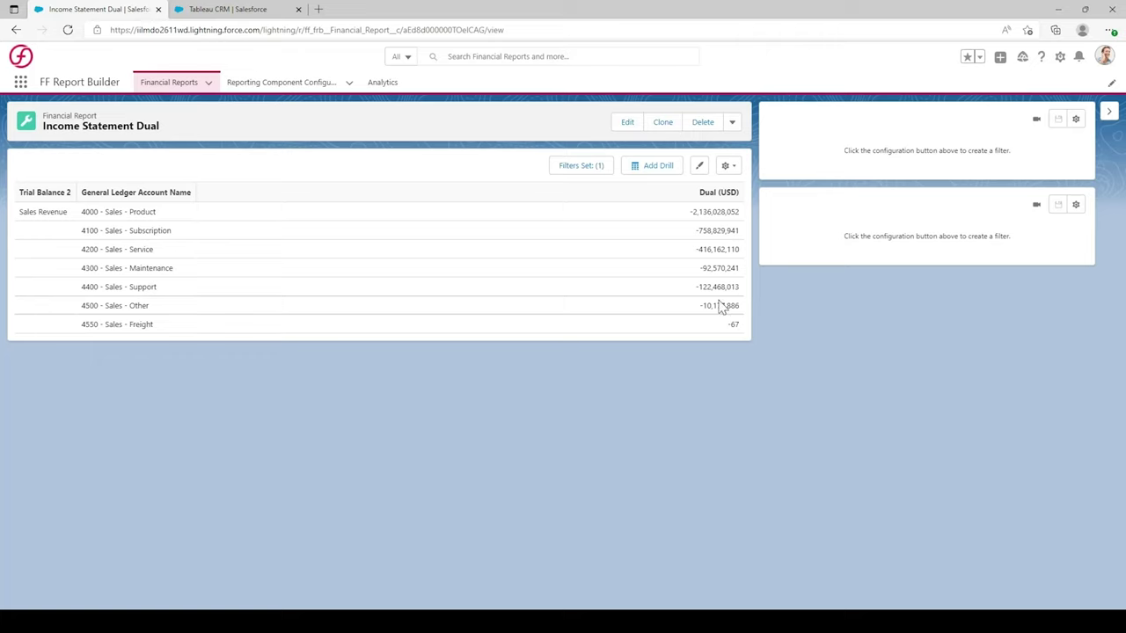
- Reverse the sign of the salesrev lens, save, and save the table formatting with its default options
click(727, 166)
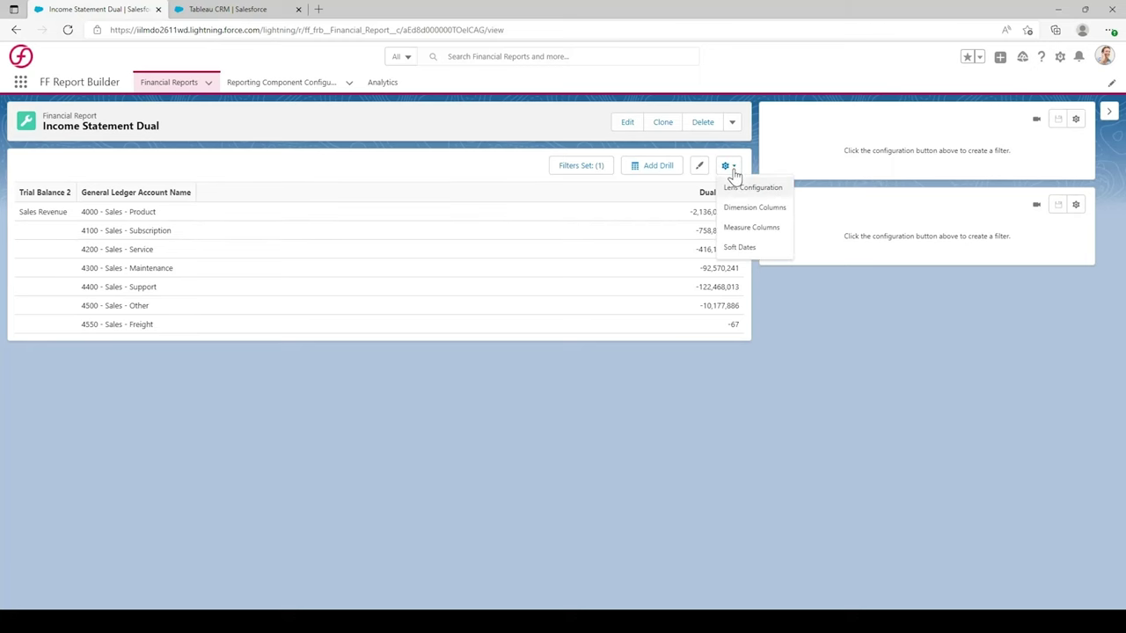
click(736, 190)
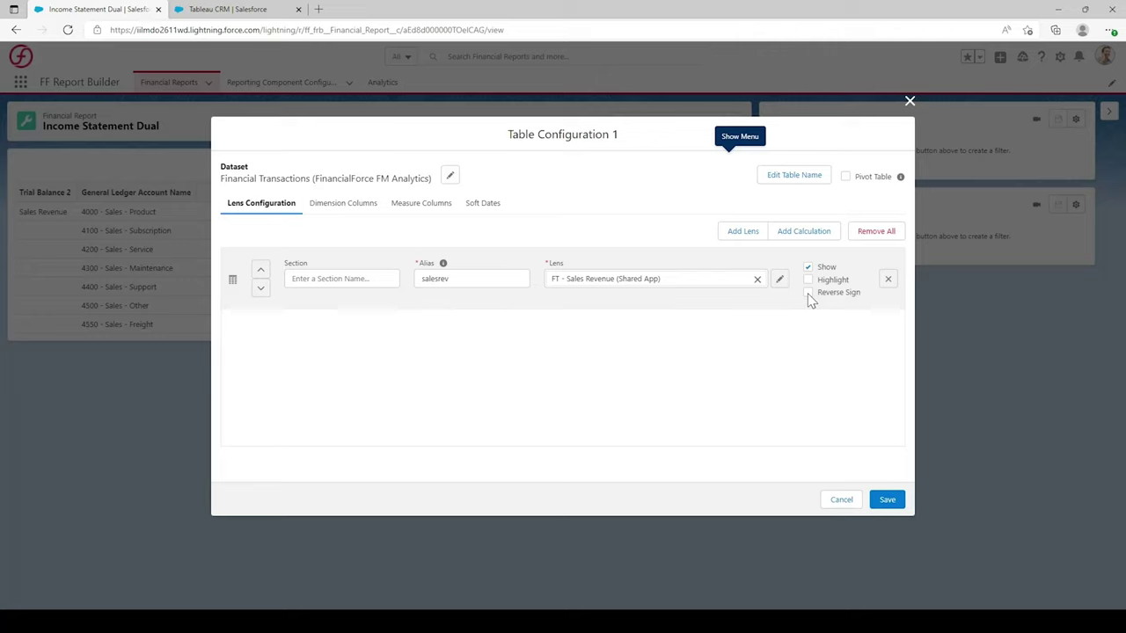
click(808, 294)
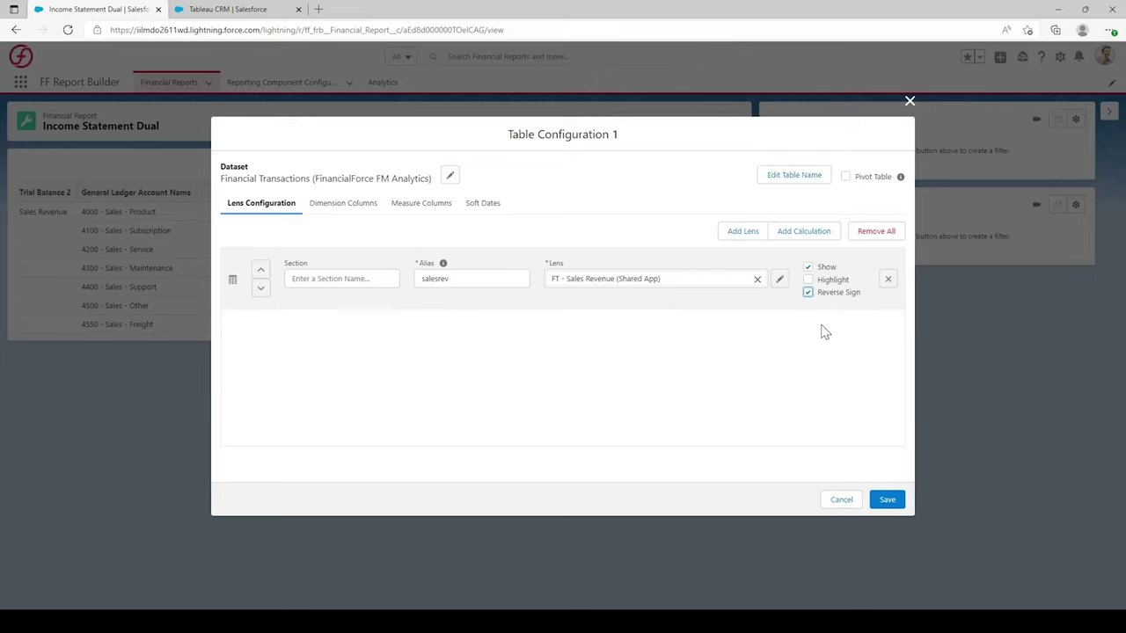
click(888, 501)
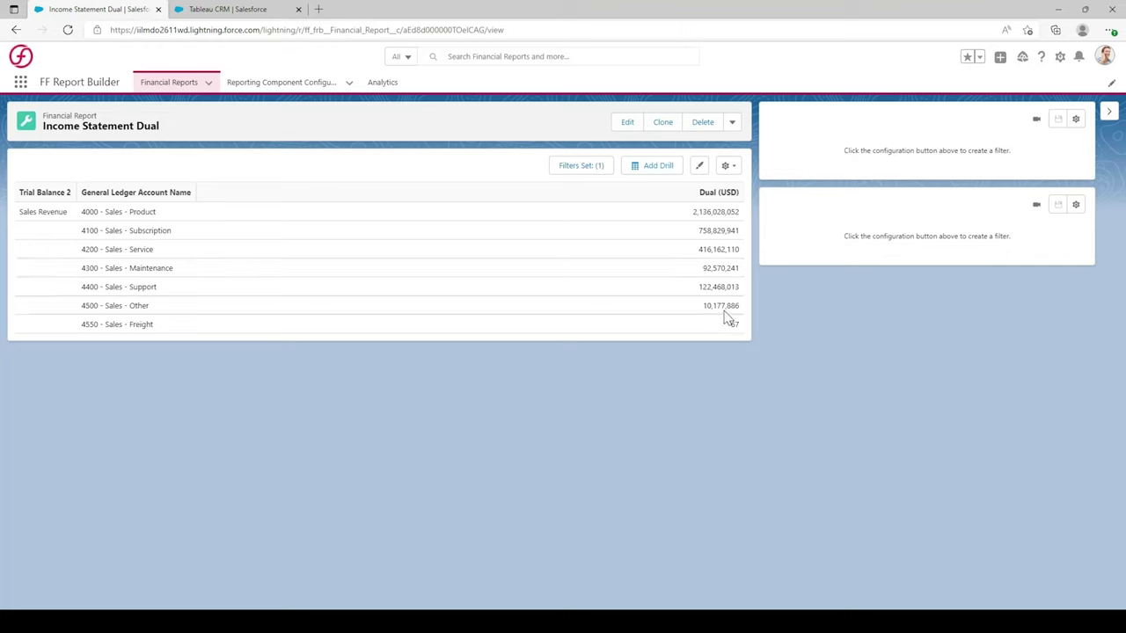
click(701, 167)
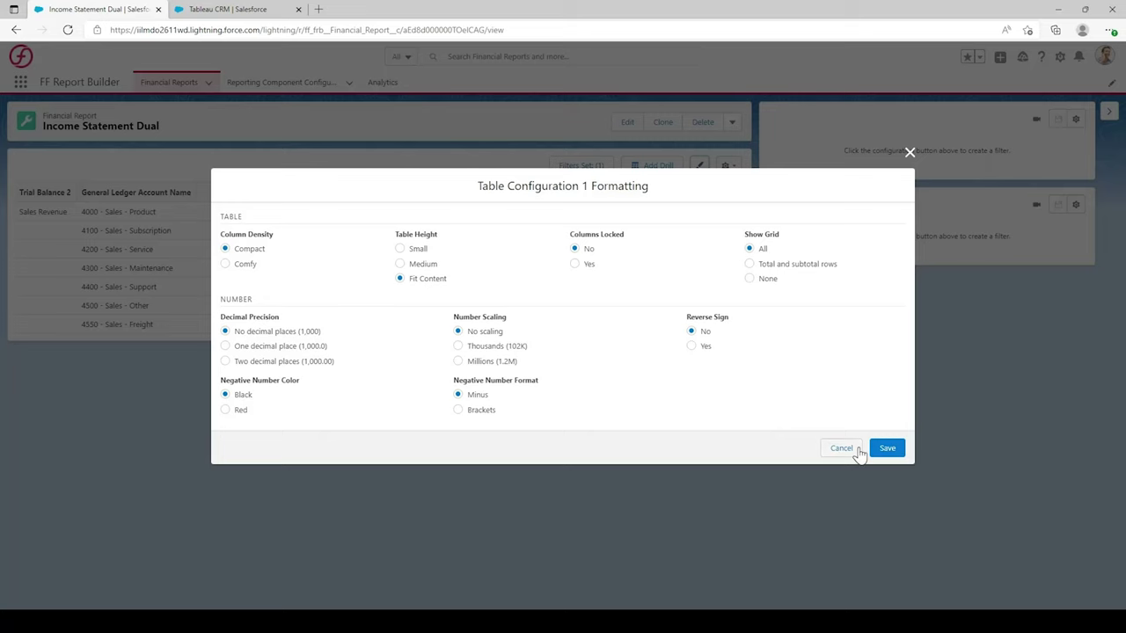
click(887, 450)
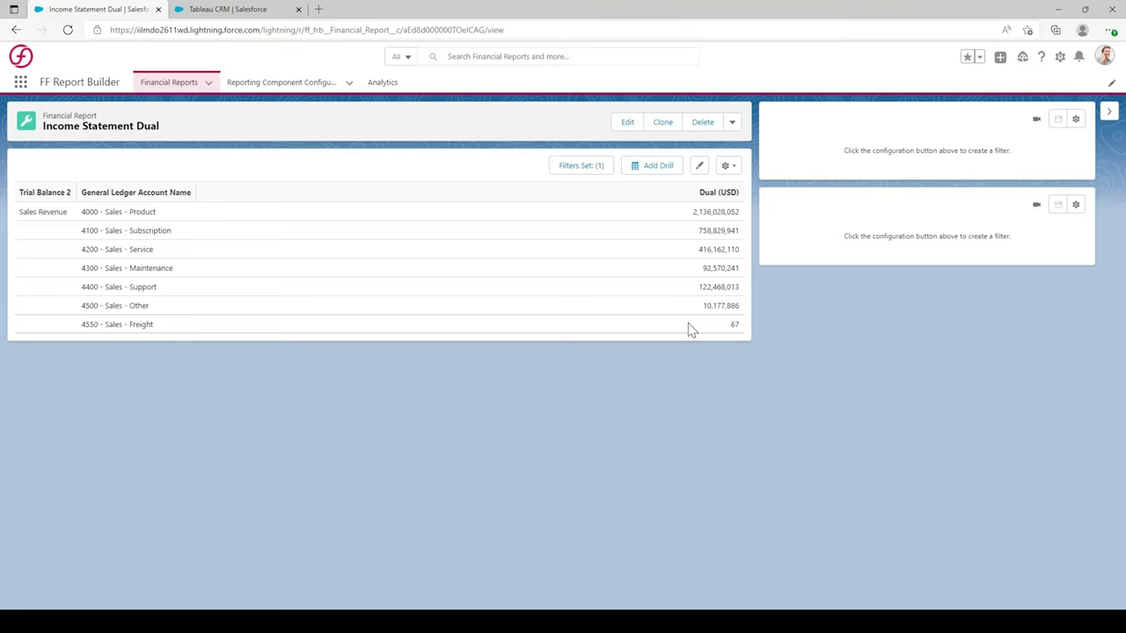
- Add a calculation row to the lens configuration with section name Total Sales Revenue and alias totsalesrev
click(728, 167)
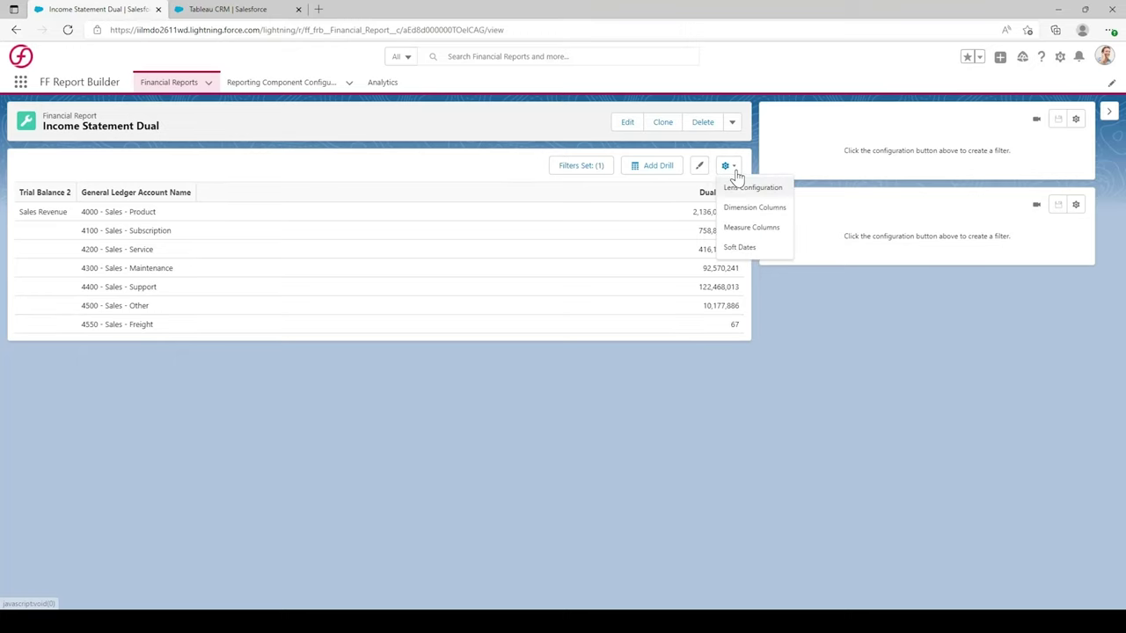
click(743, 190)
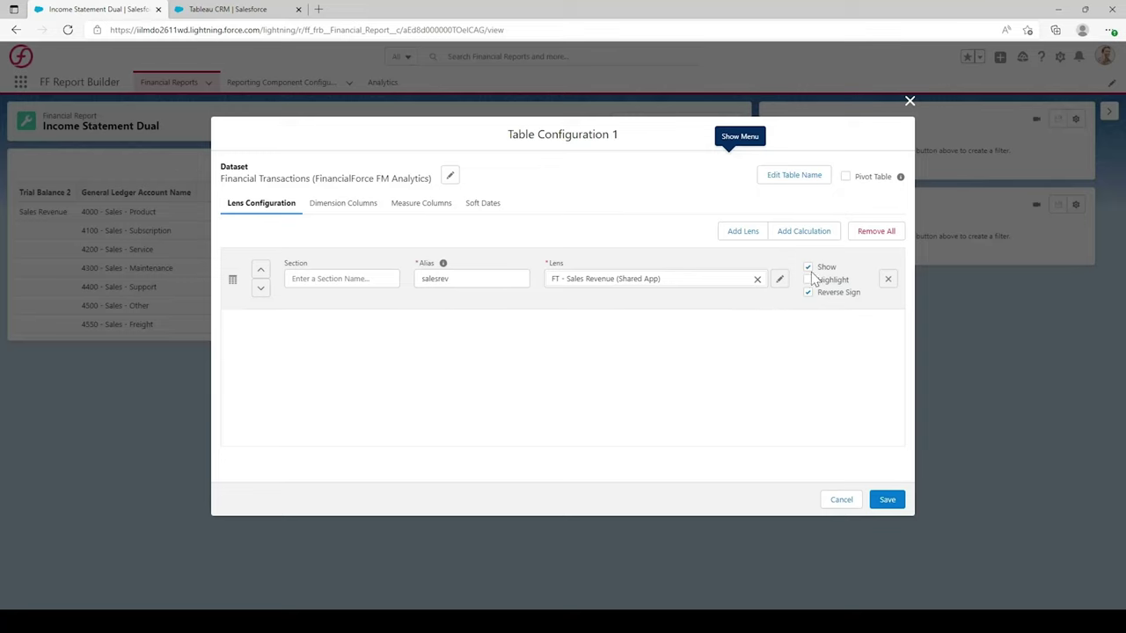
click(816, 237)
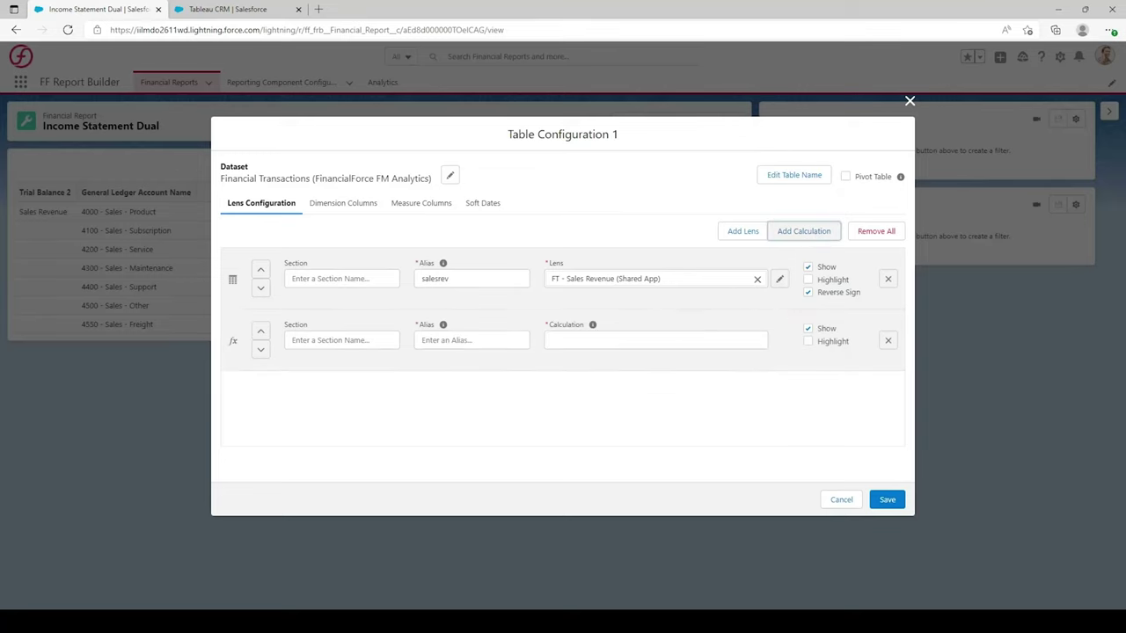
click(335, 342)
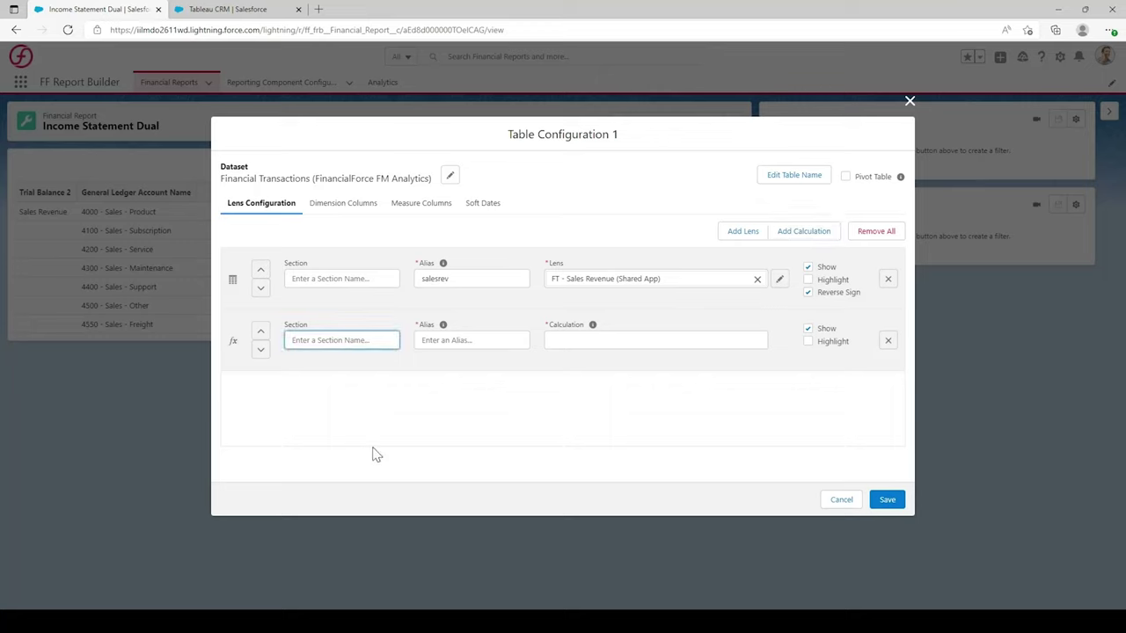
text(Total Sales Revenue)
click(469, 345)
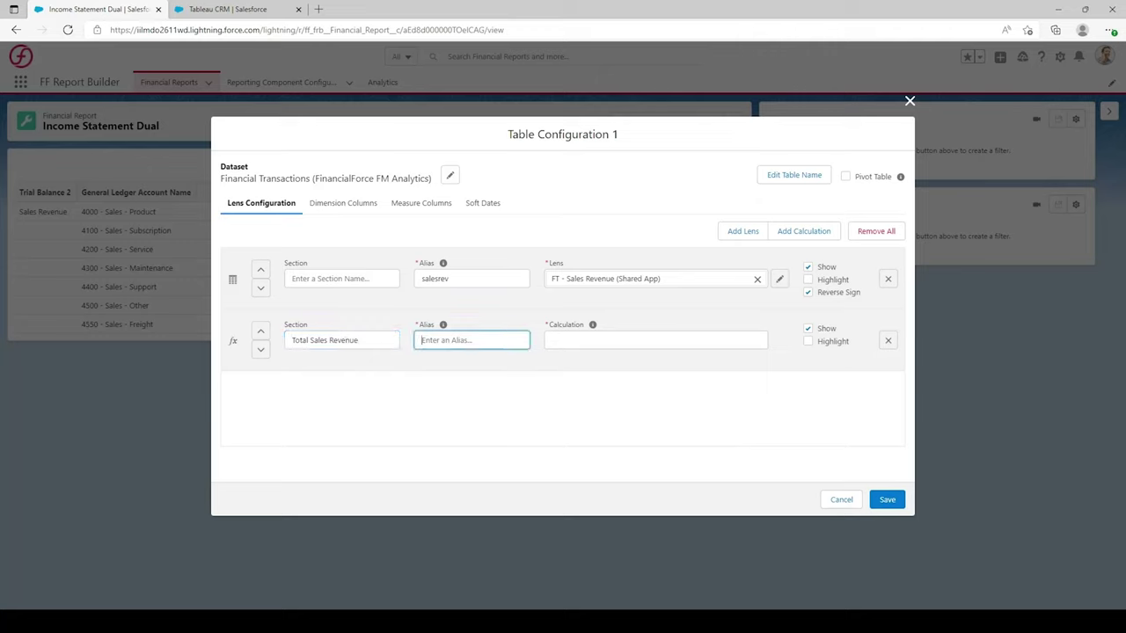
text(totsalesrev)
key(Tab)
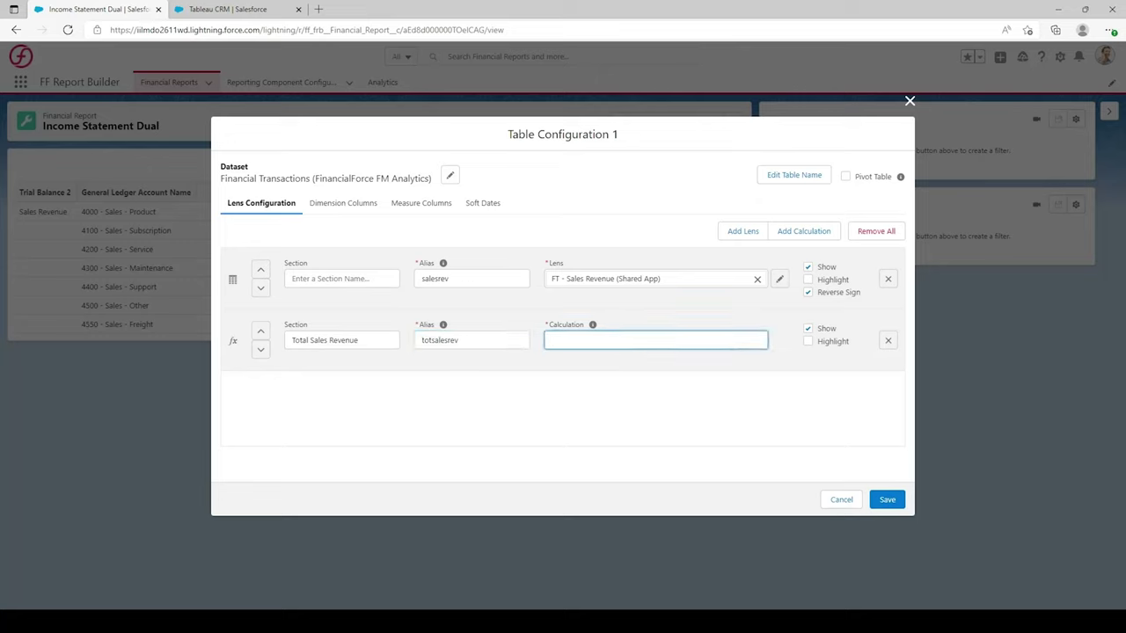
- Set the Total Sales Revenue calculation to sum(salesrev), highlight its row, and save the table configuration
text(sum()
double_click(434, 278)
key(ctrl+c)
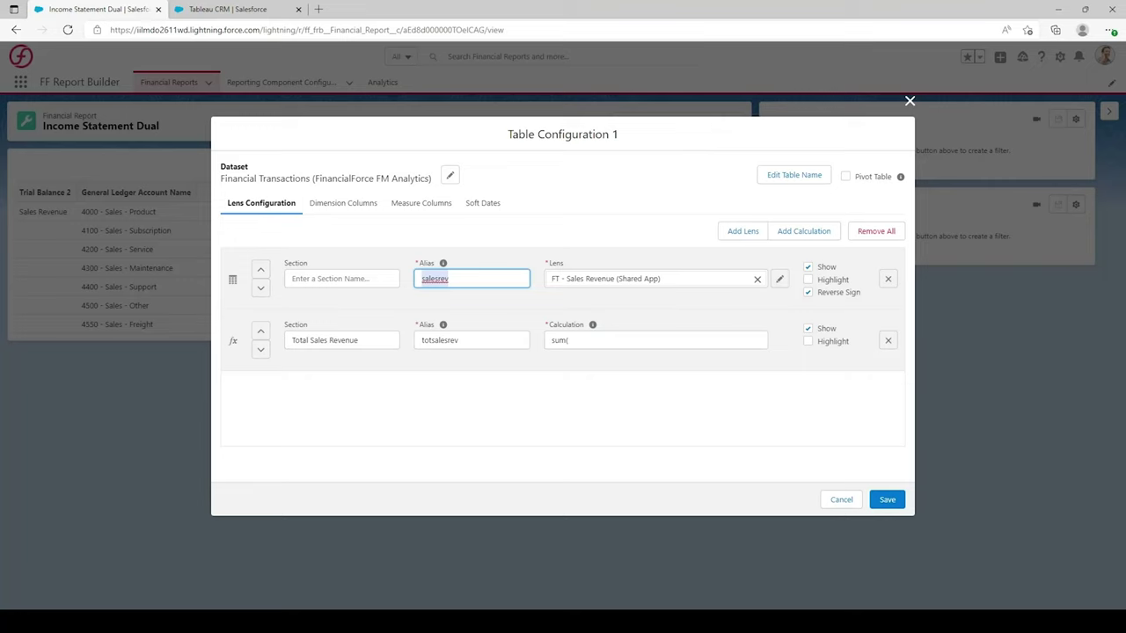
click(615, 341)
key(ctrl+v)
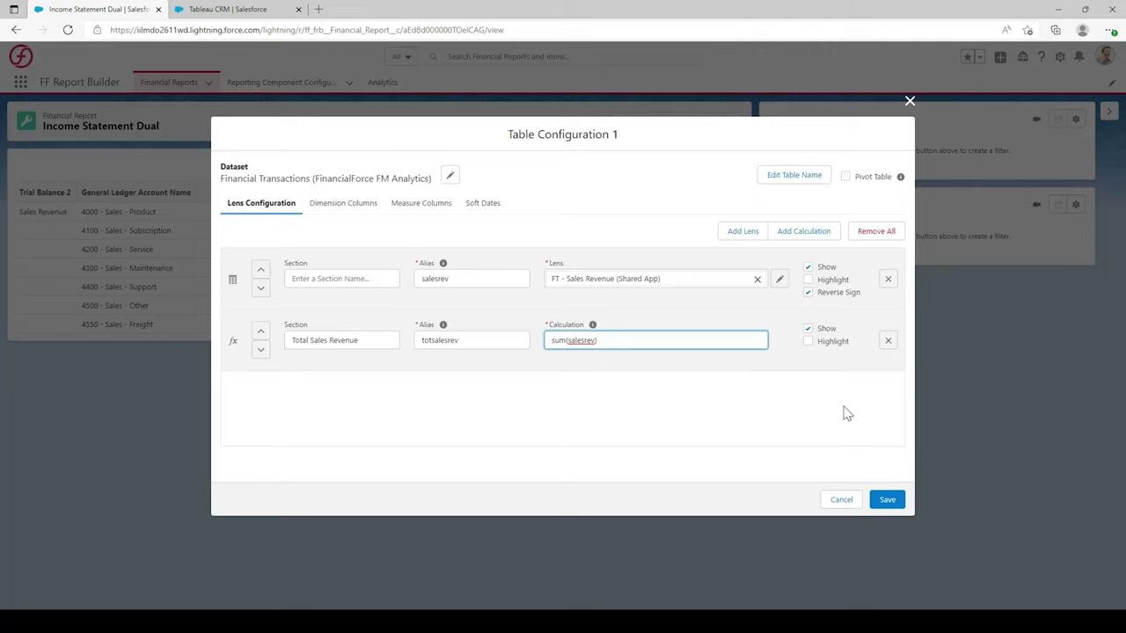
text())
click(809, 341)
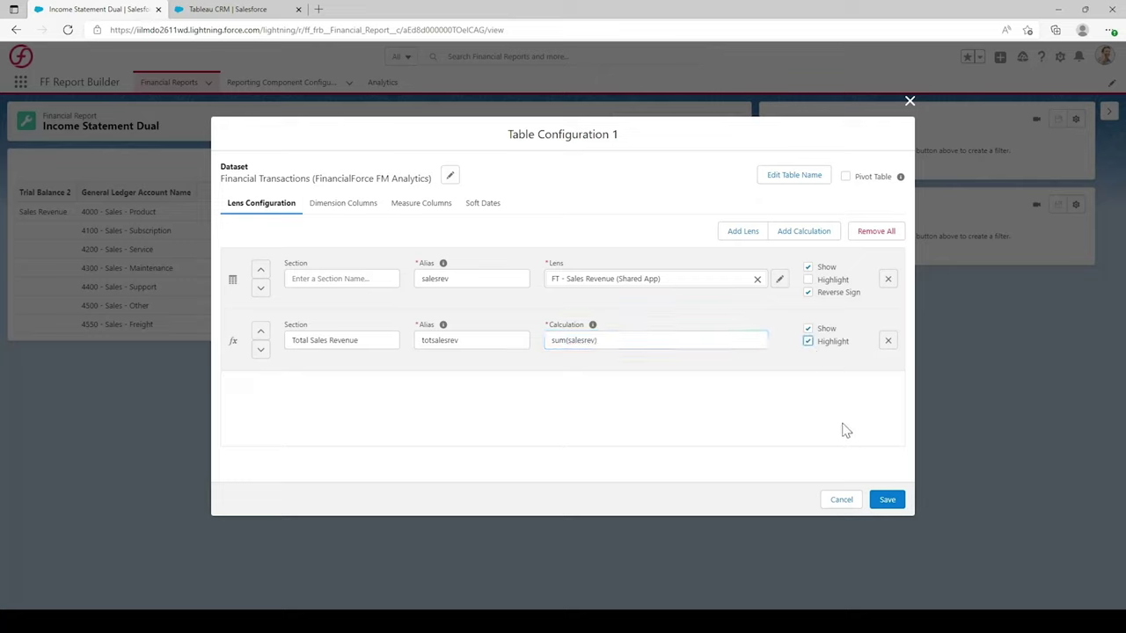
click(884, 503)
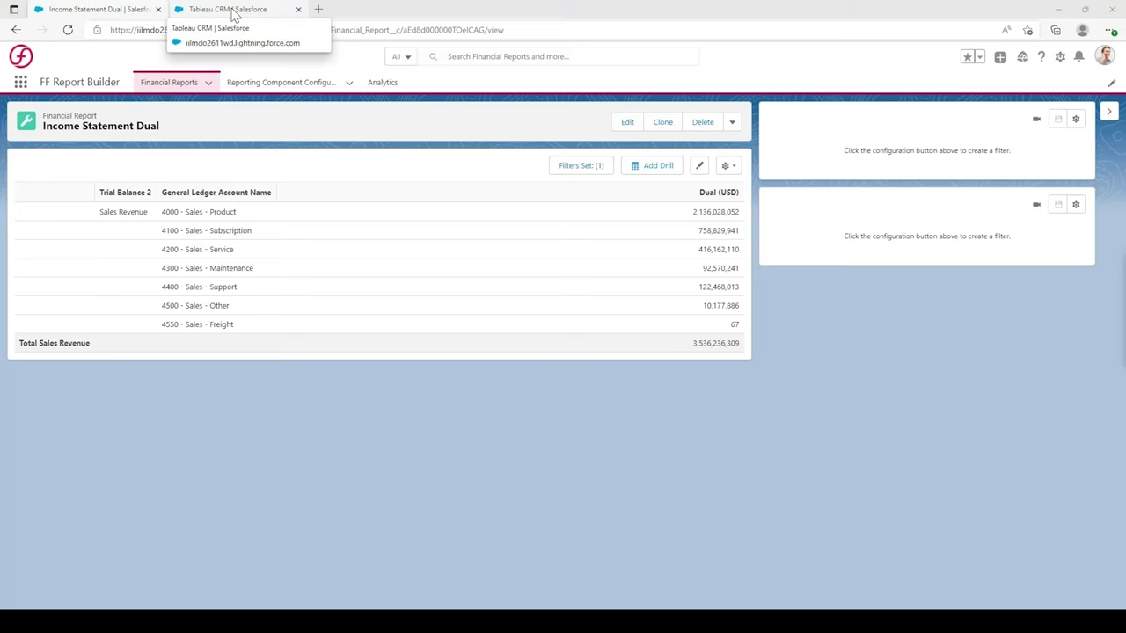
- Switch to Tableau CRM Analytics Studio and clone the FT - Sales Revenue lens in a new tab
click(234, 10)
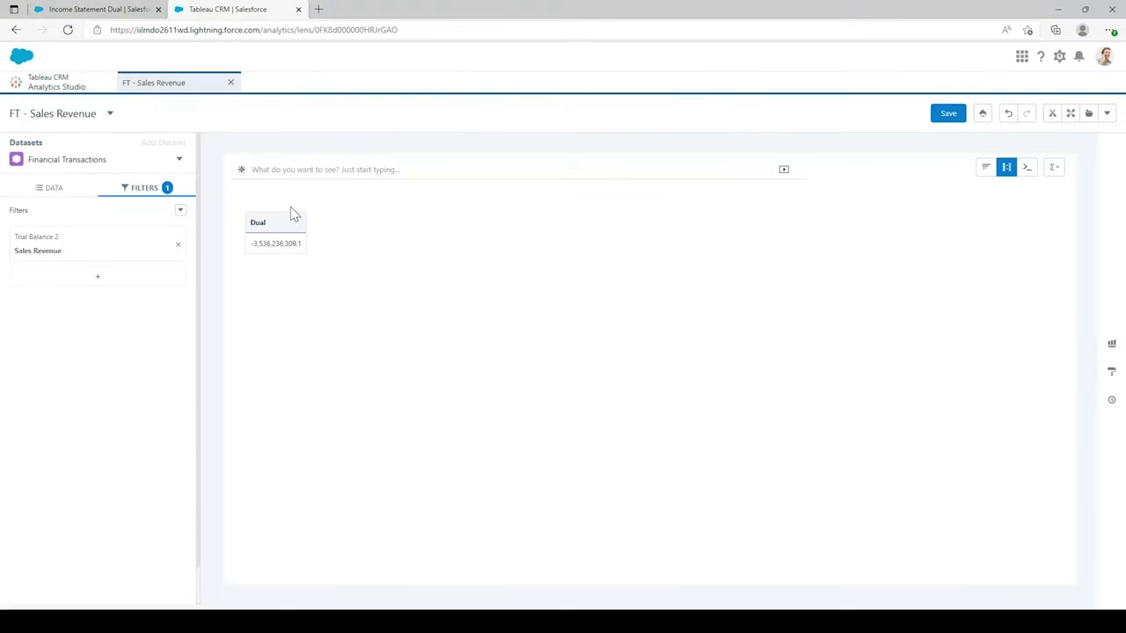
click(68, 197)
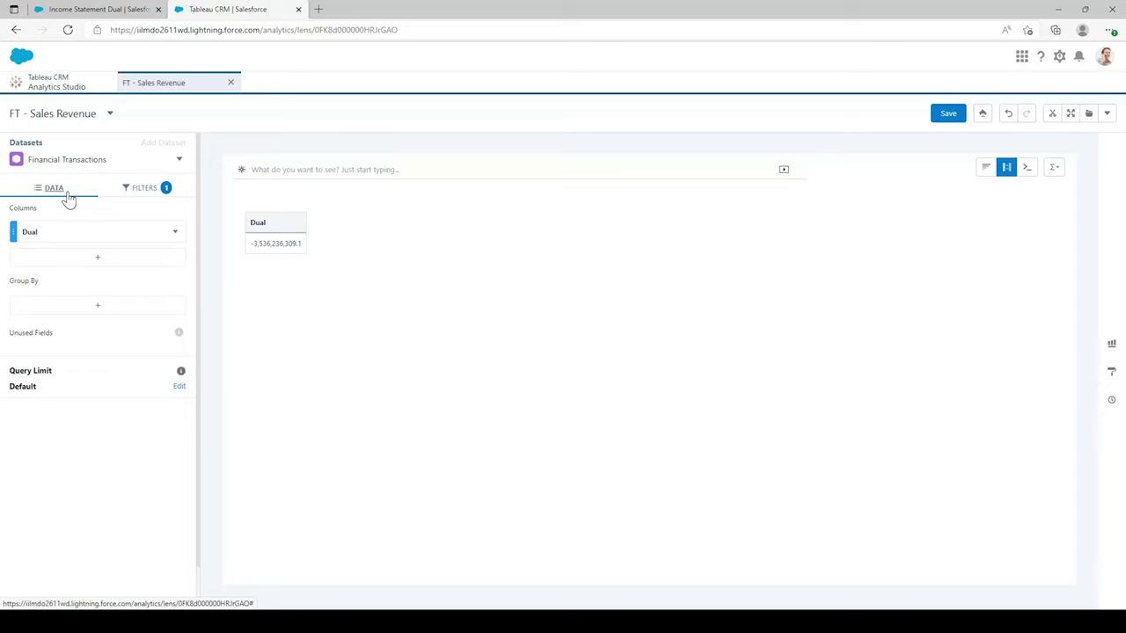
click(1106, 117)
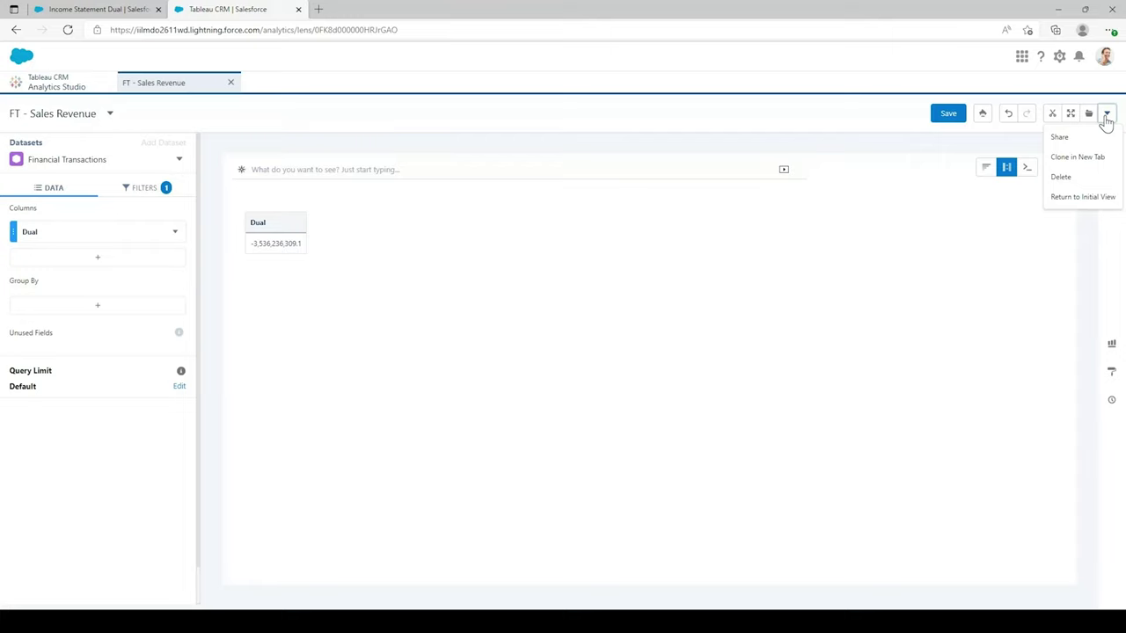
click(1108, 162)
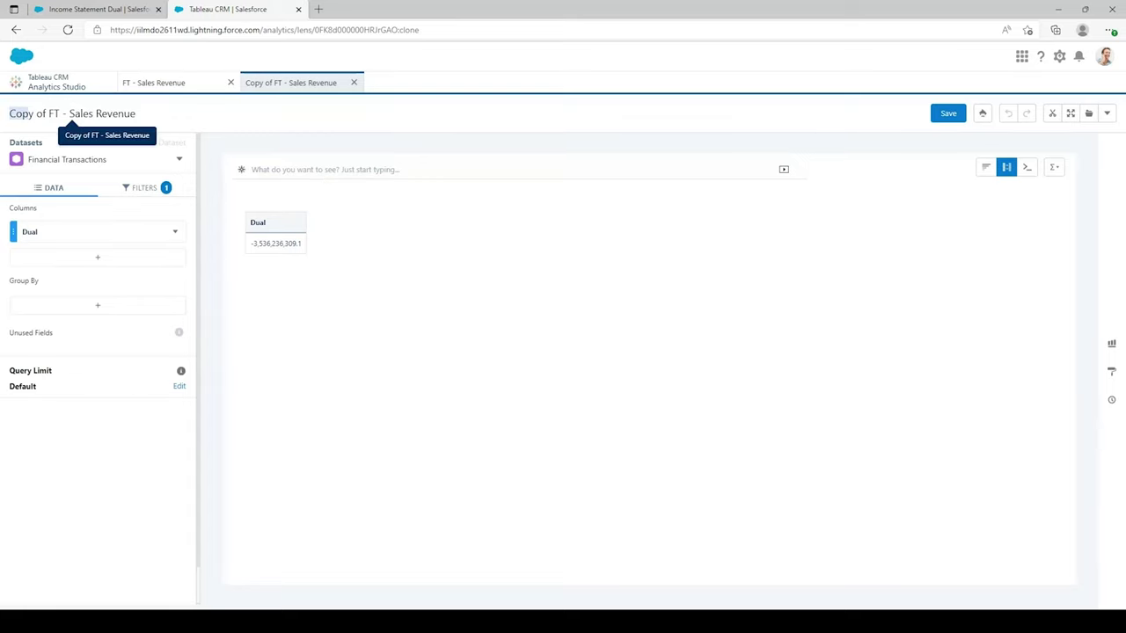
- Change the cloned lens's Trial Balance 2 filter to equal Cost of Sales
drag(28, 113, 136, 115)
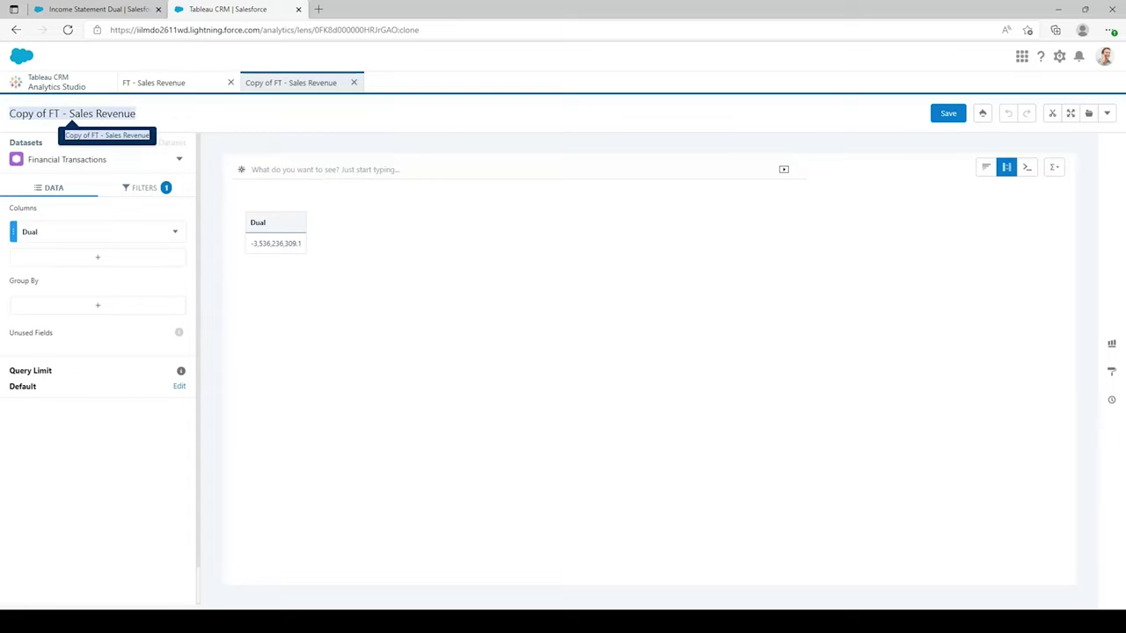
click(142, 125)
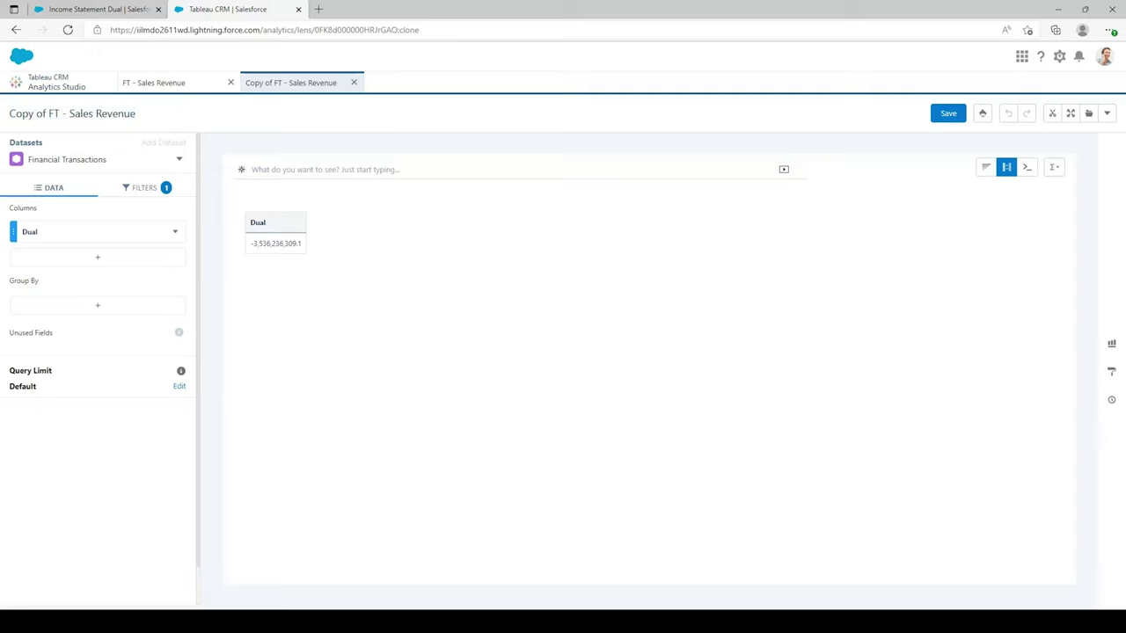
click(141, 195)
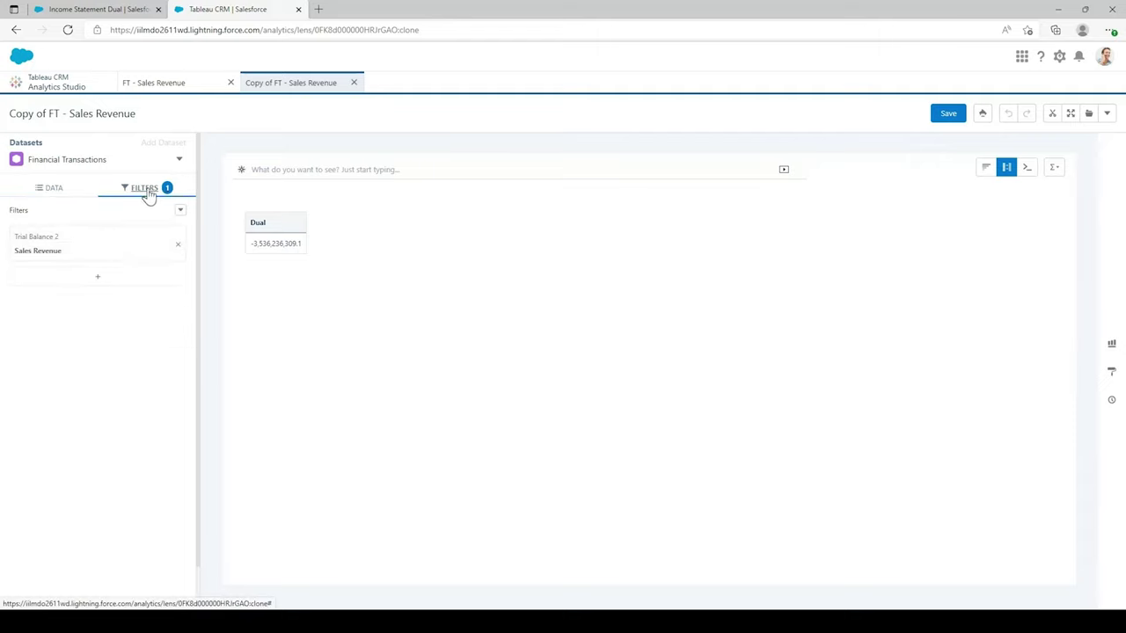
click(70, 250)
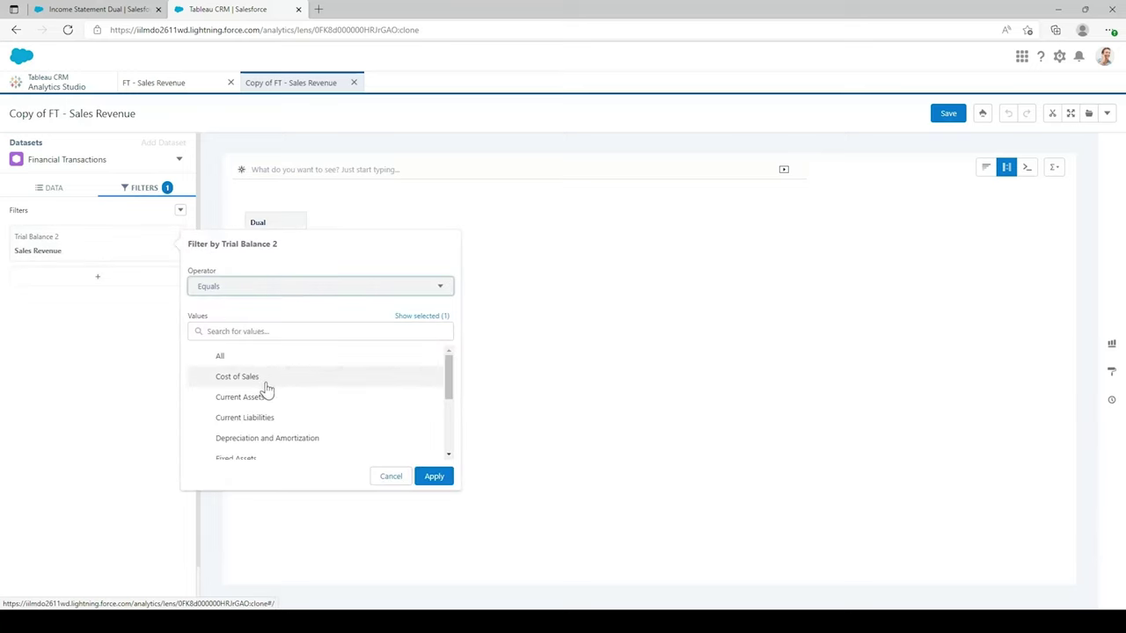
scroll(281, 404, down, 3)
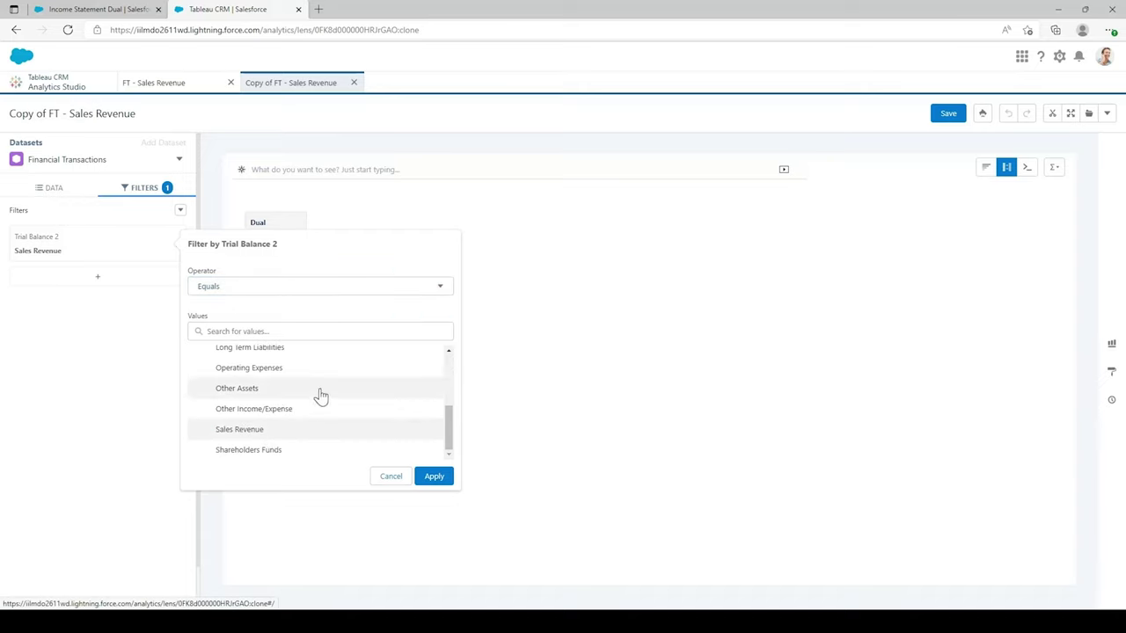
scroll(321, 387, up, 4)
click(309, 383)
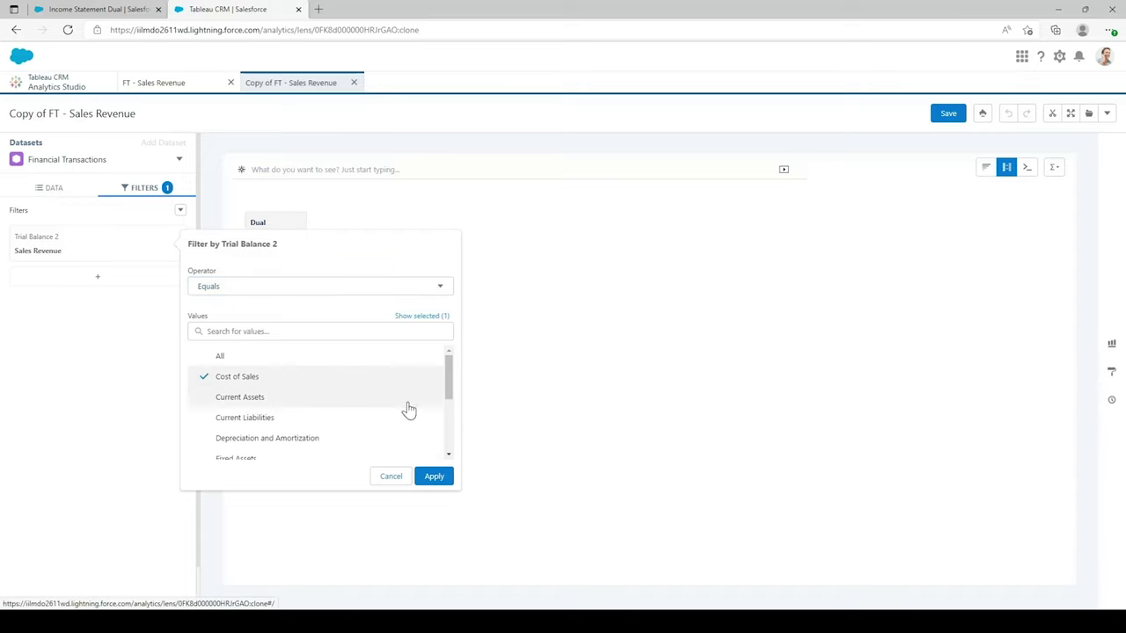
click(435, 482)
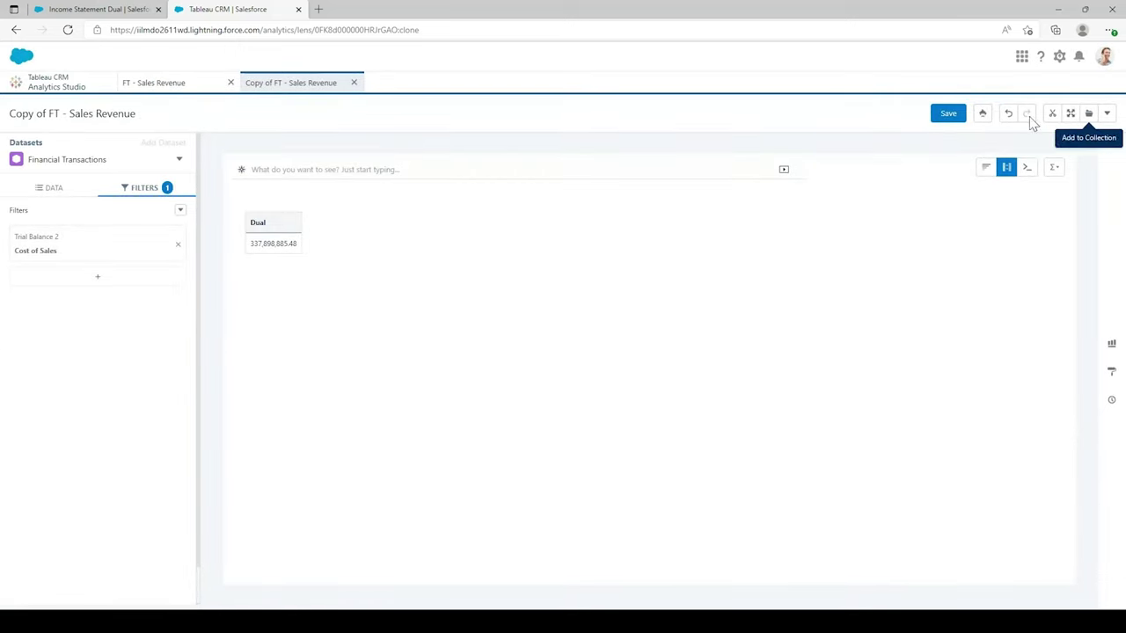
- Save the cloned lens in Shared App under the name FT - COS
click(948, 115)
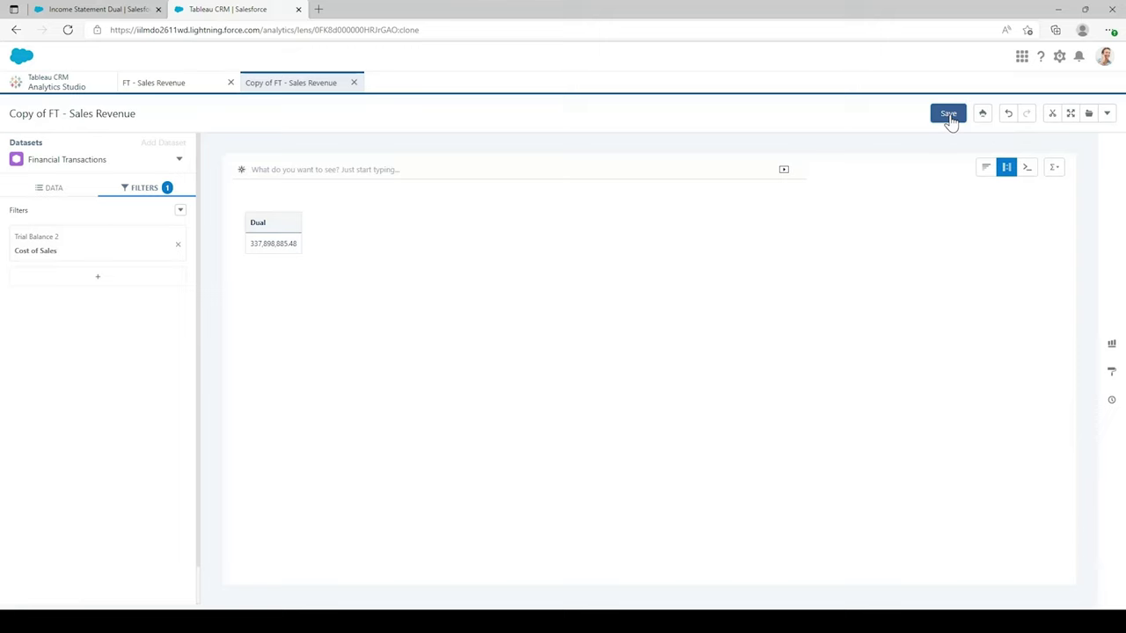
drag(484, 234, 452, 235)
key(BackSpace)
drag(521, 235, 468, 235)
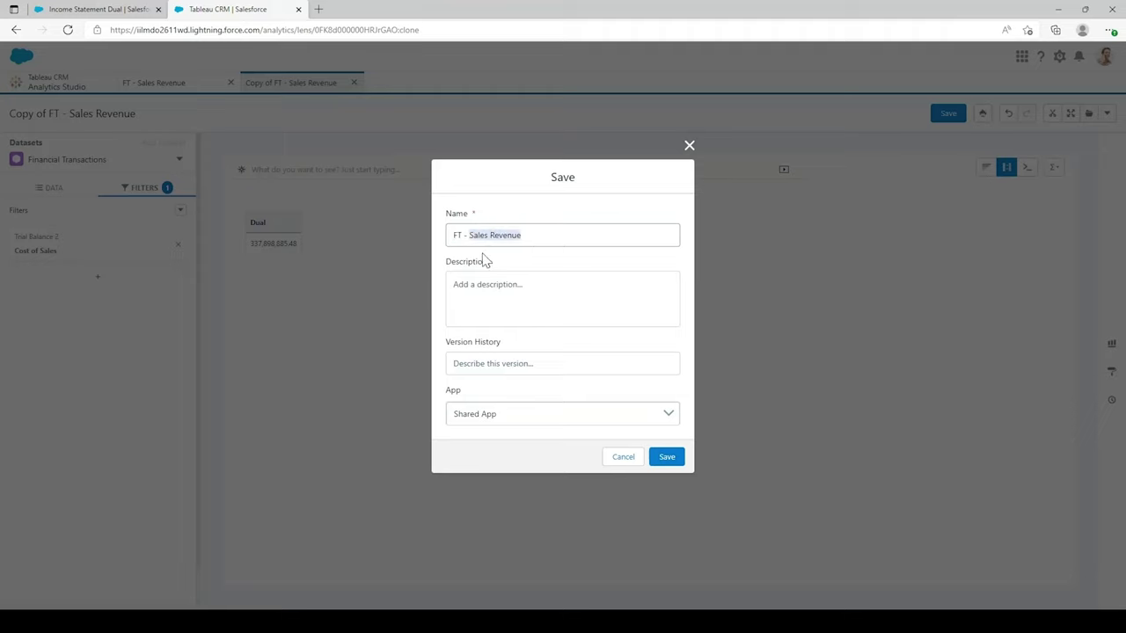
text(COS)
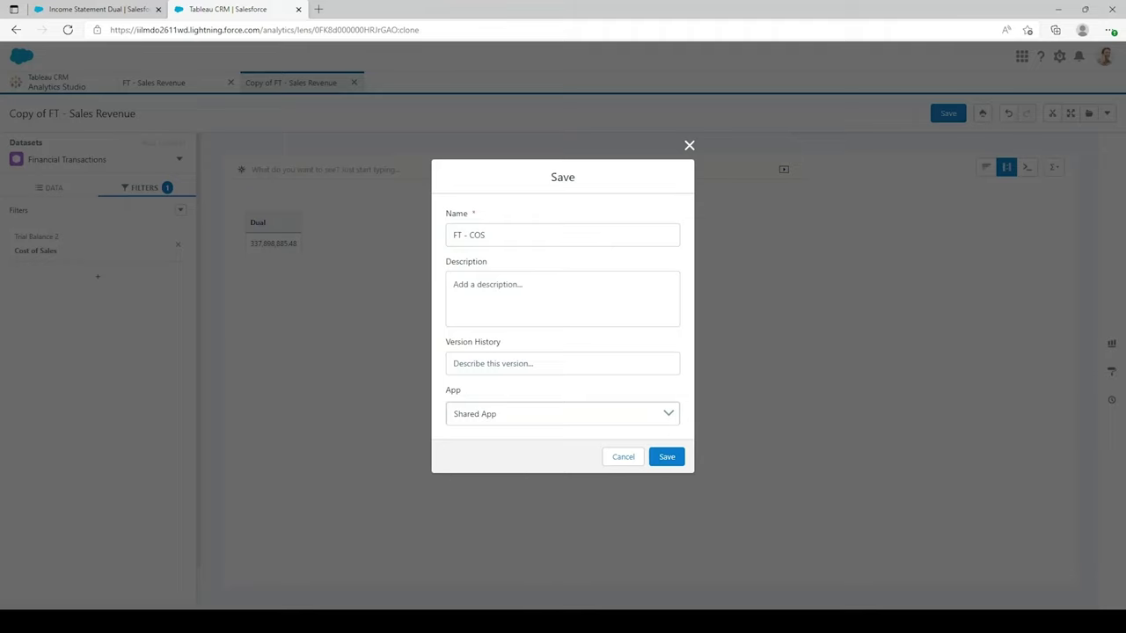
click(666, 457)
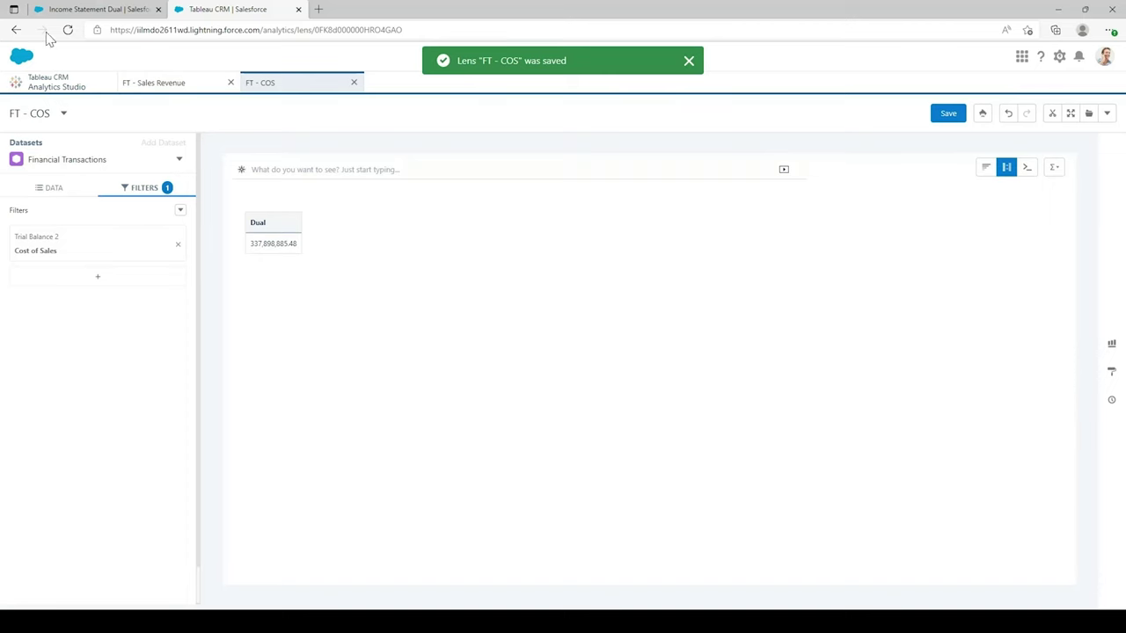
- Switch to the Income Statement Dual report and add the FT - COS (Shared App) lens to its lens configuration with alias cos
click(97, 8)
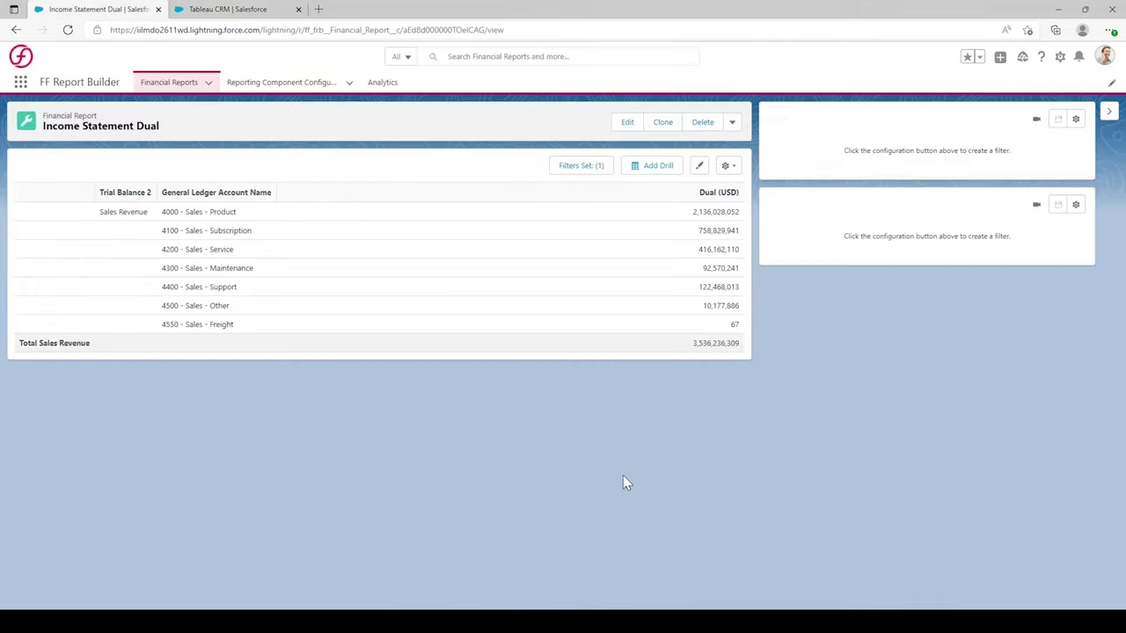
click(728, 168)
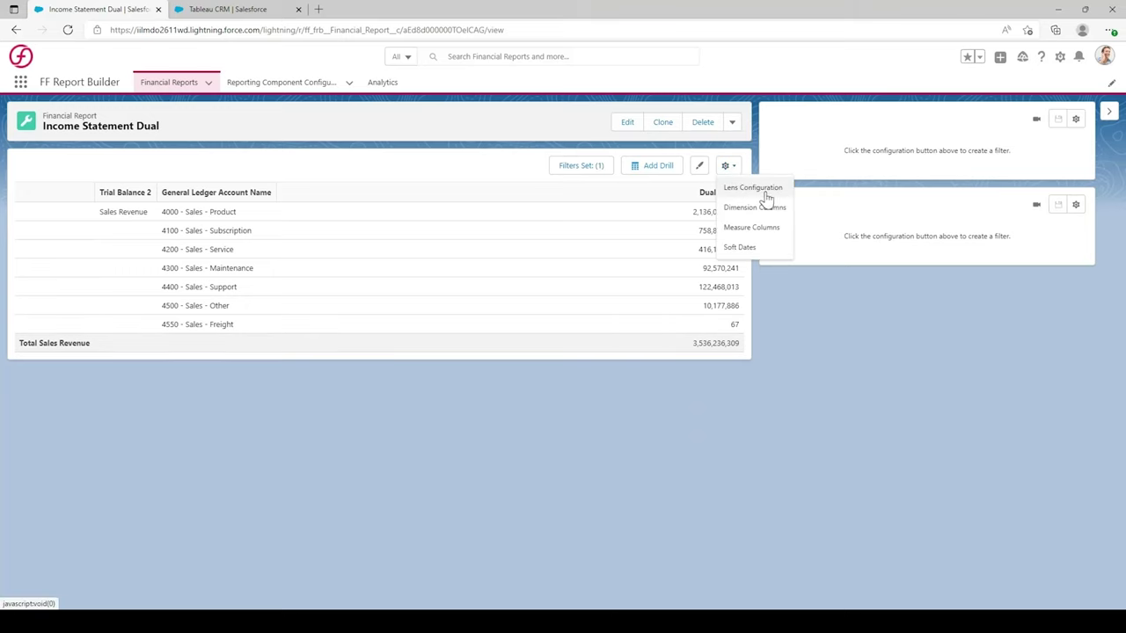
click(760, 190)
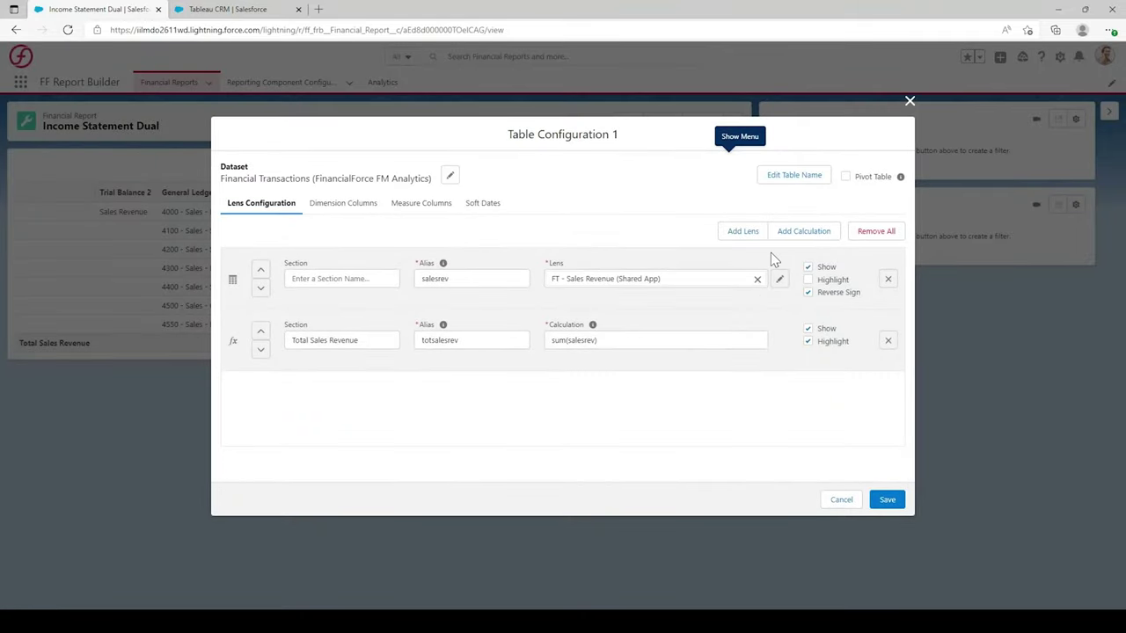
click(730, 235)
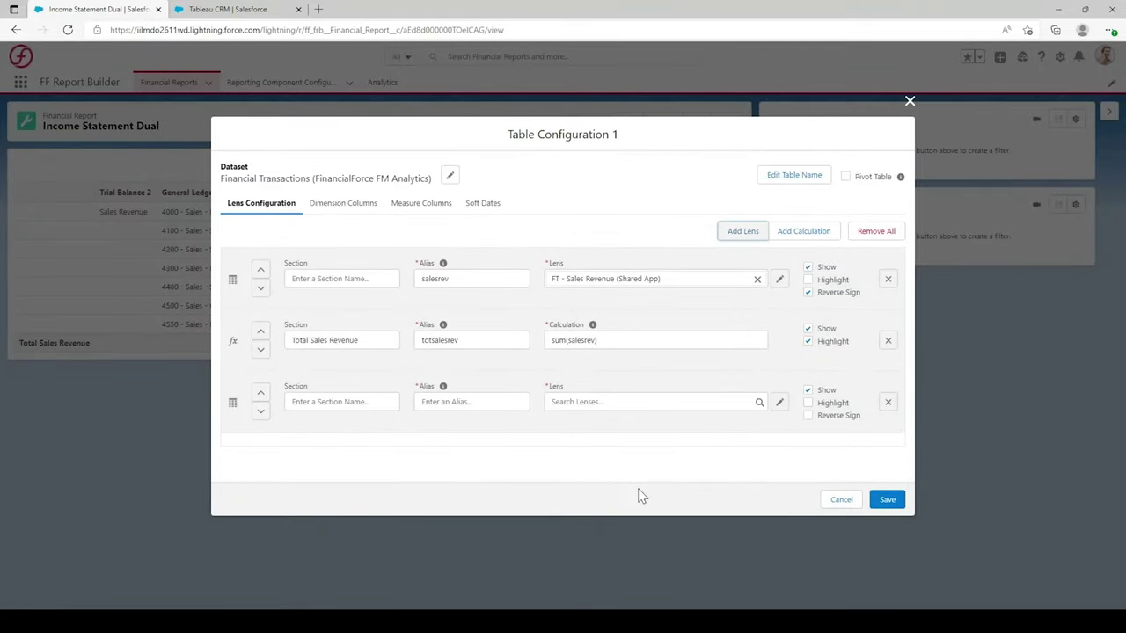
click(472, 402)
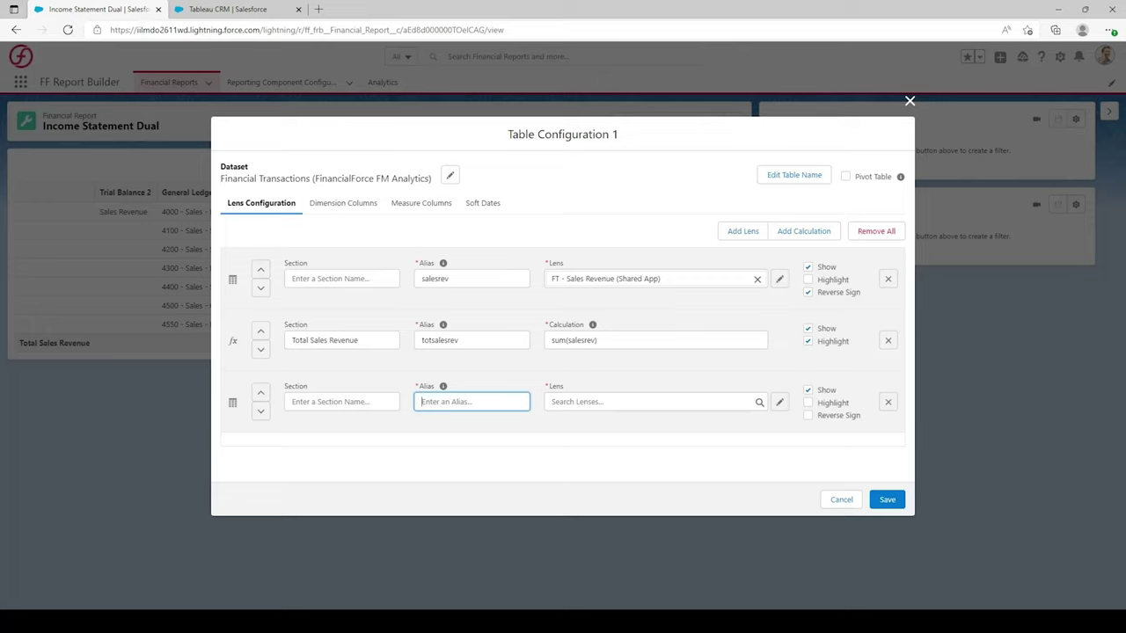
text(cos)
click(605, 402)
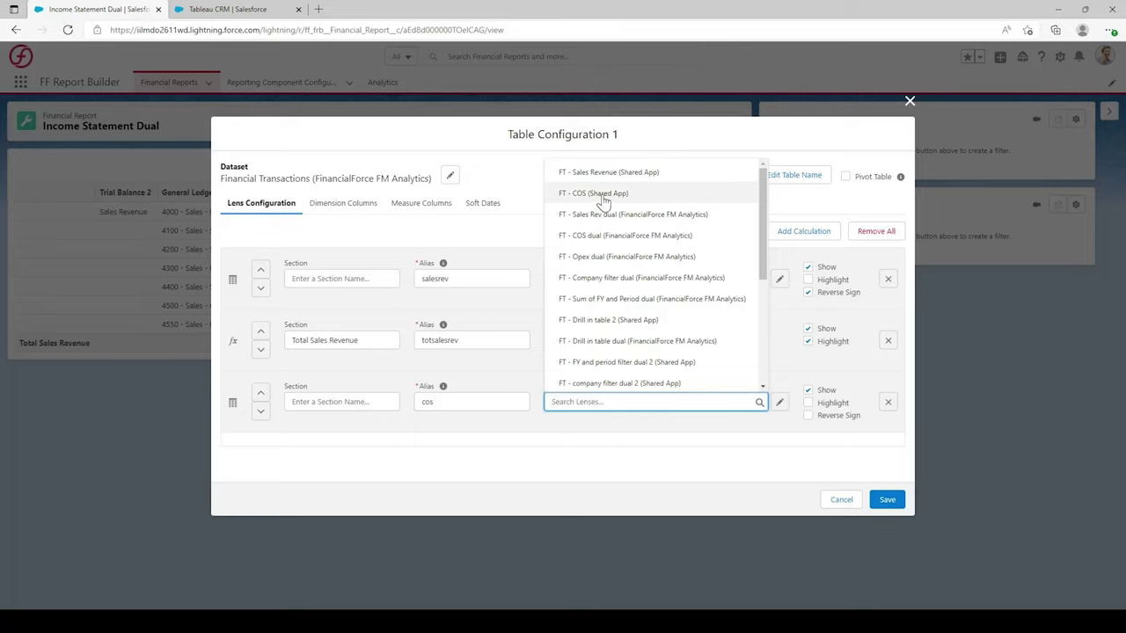
click(604, 201)
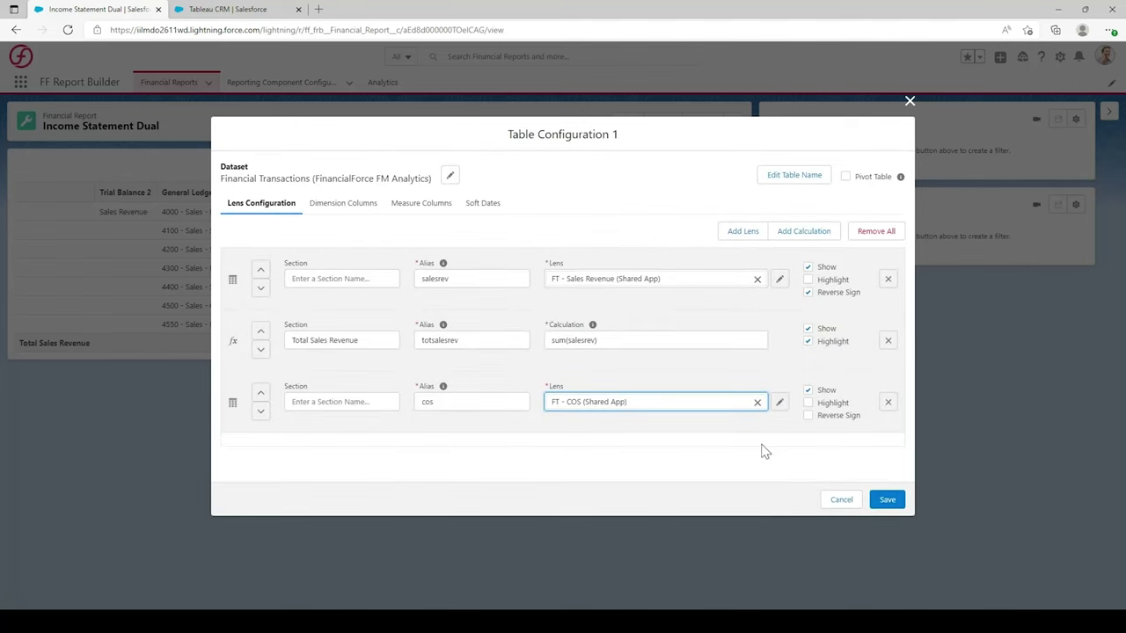
- Add a calculation row with section name Total Cost of Sales and alias totcos
click(818, 240)
scroll(670, 395, down, 1)
click(466, 415)
click(341, 415)
text(Total Cost of Sales)
key(Tab)
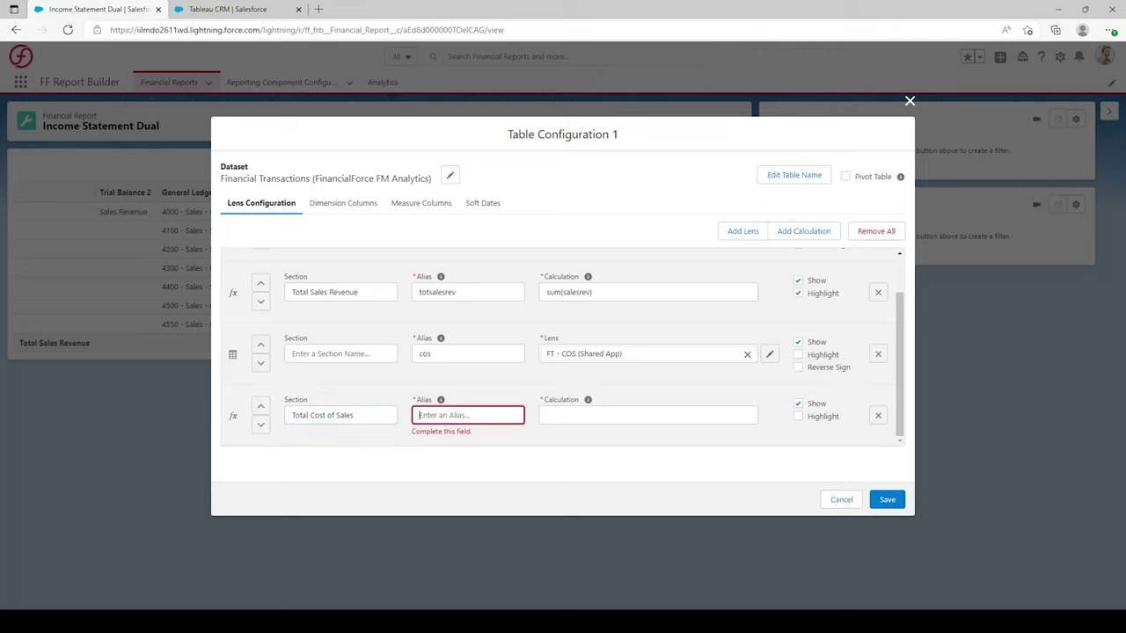
text(totcos)
- Set the Total Cost of Sales calculation to sum(cos), highlight its row, and save the table configuration
click(549, 415)
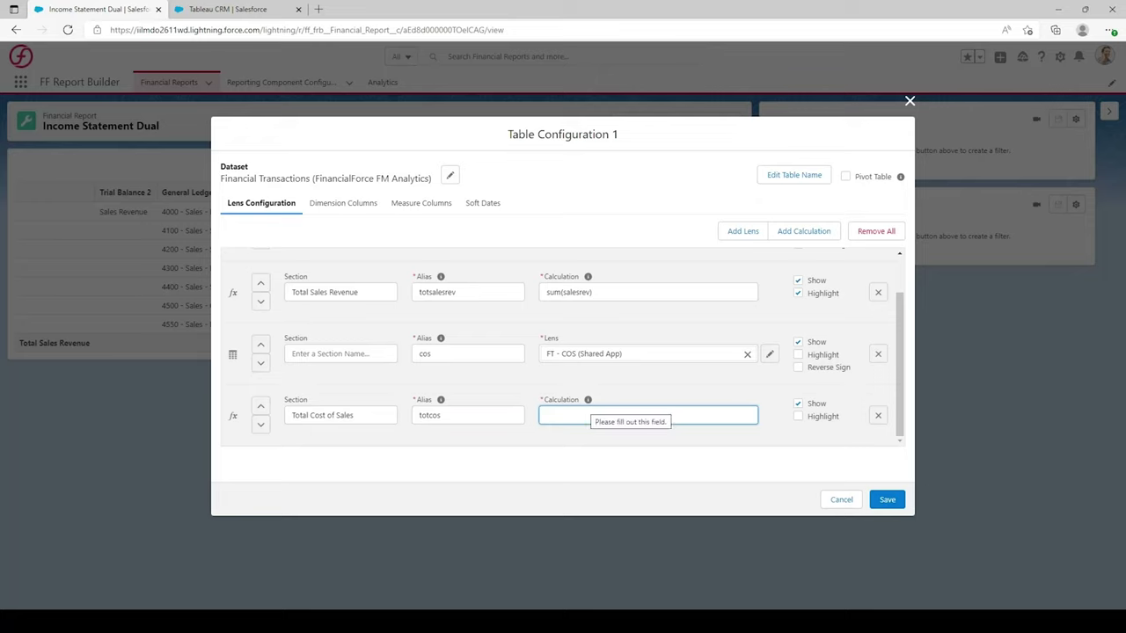
text(sum()
click(444, 355)
click(562, 415)
text(cos))
click(703, 445)
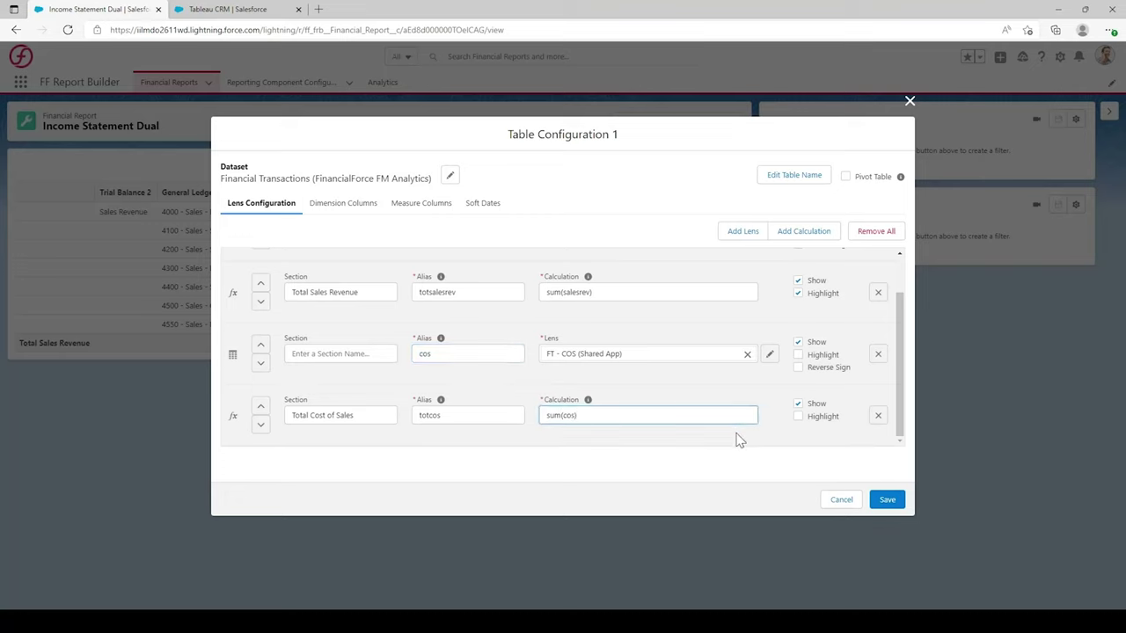
click(798, 418)
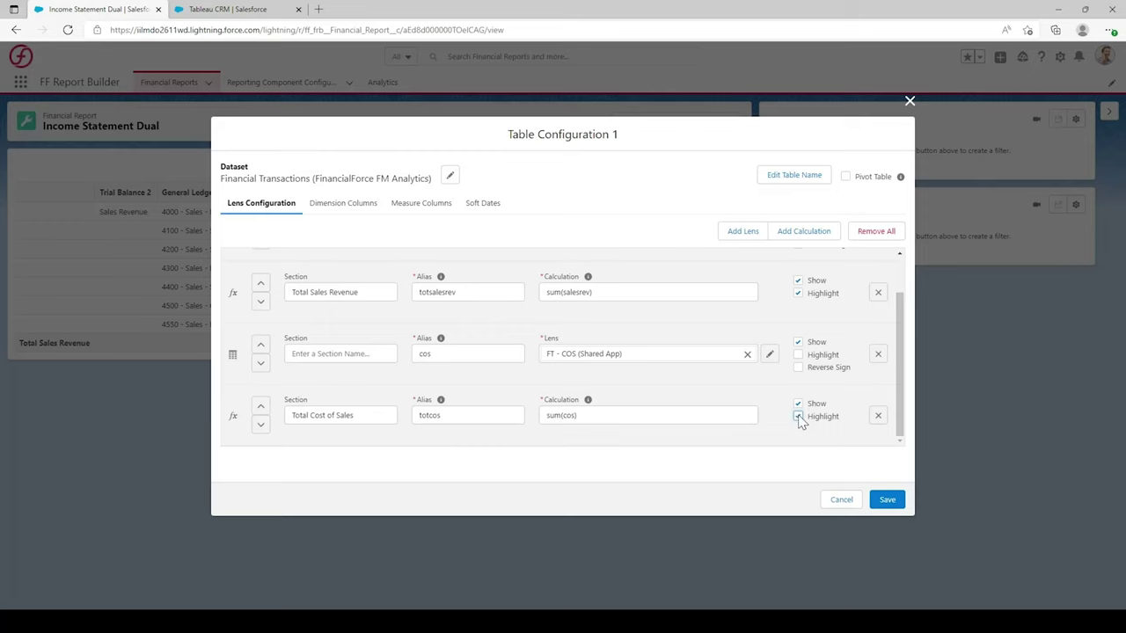
click(885, 500)
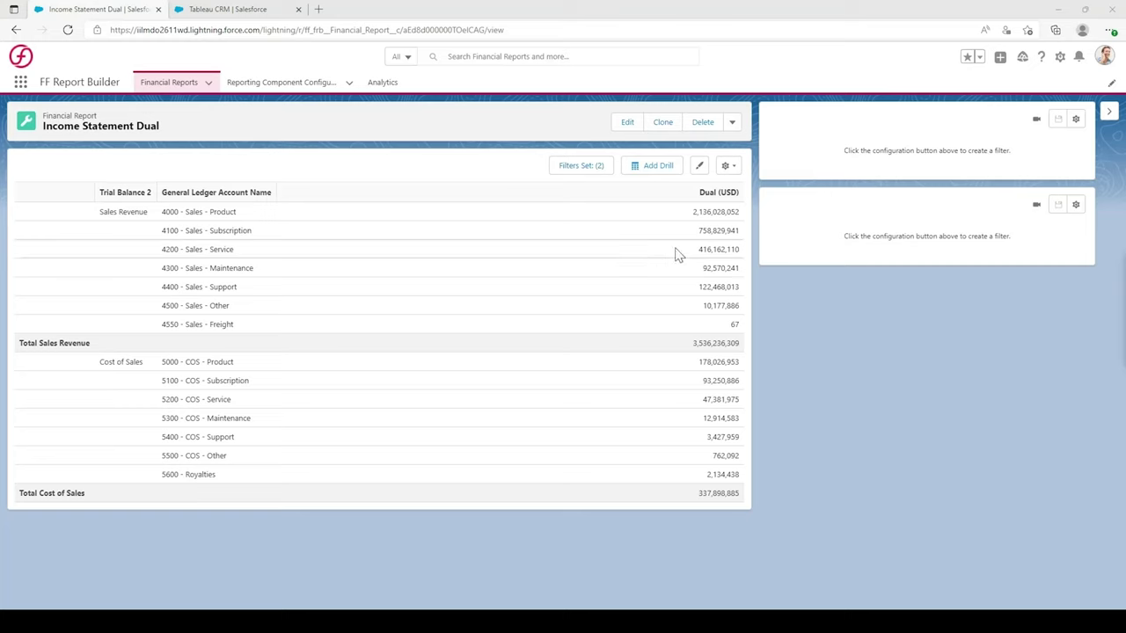
- Add two calculation rows to the lens configuration and give the first the section name Gross Margin and alias grossmargin
click(726, 167)
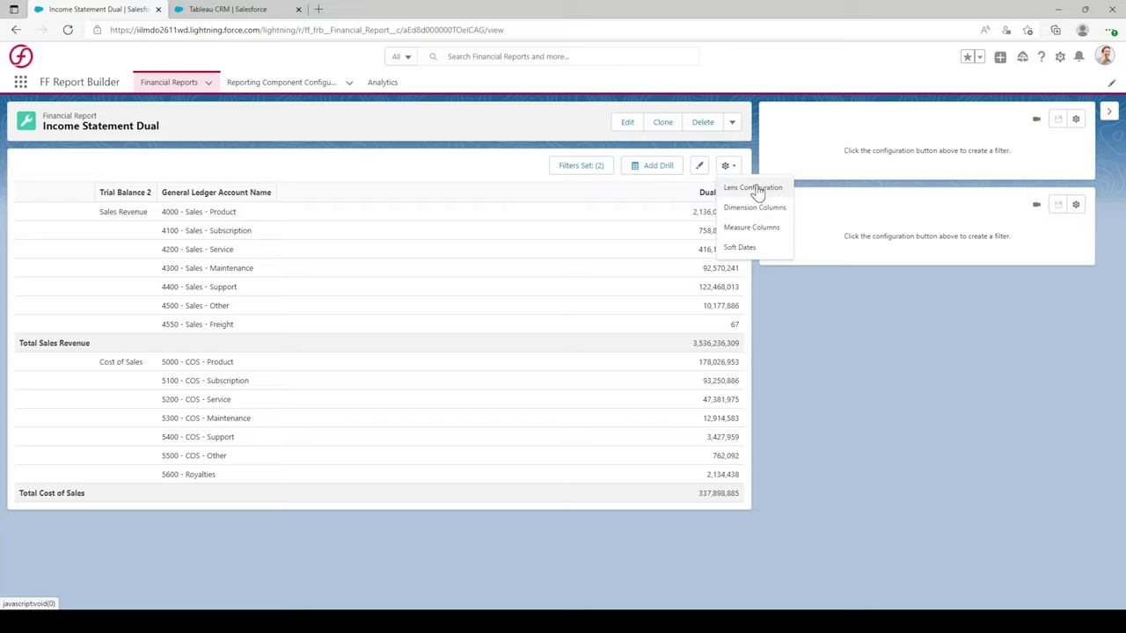
click(759, 186)
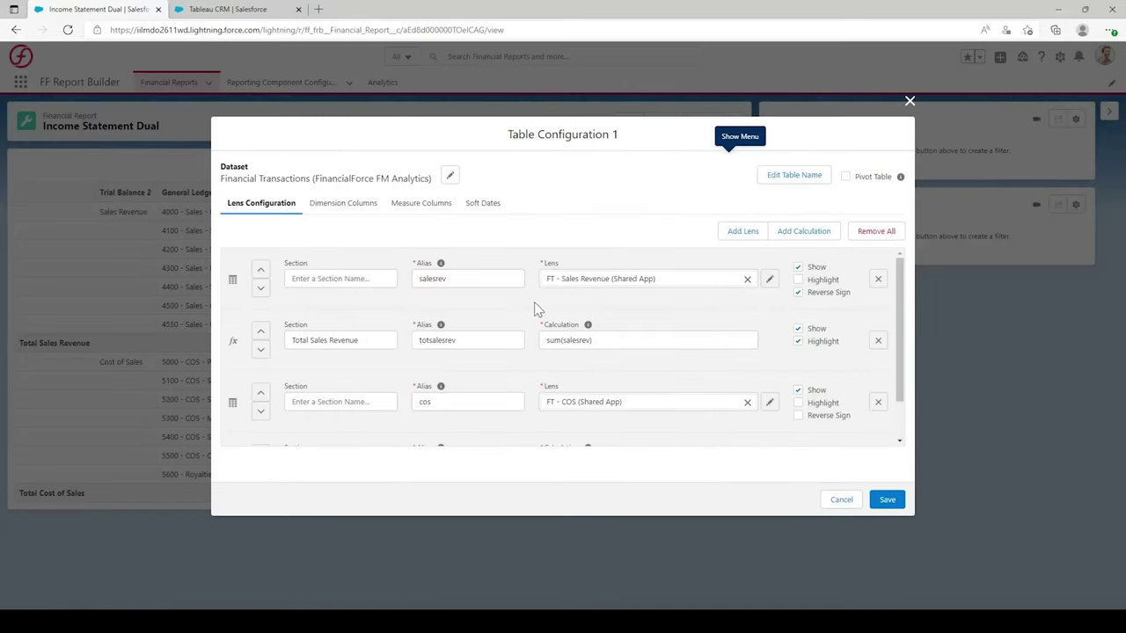
click(835, 237)
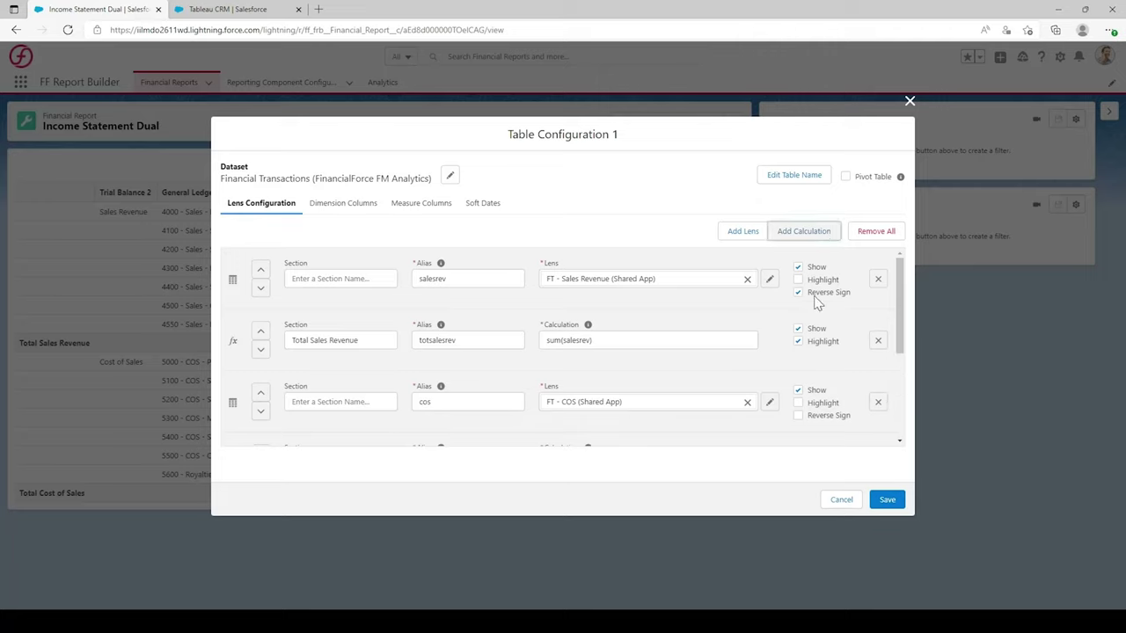
scroll(797, 300, down, 3)
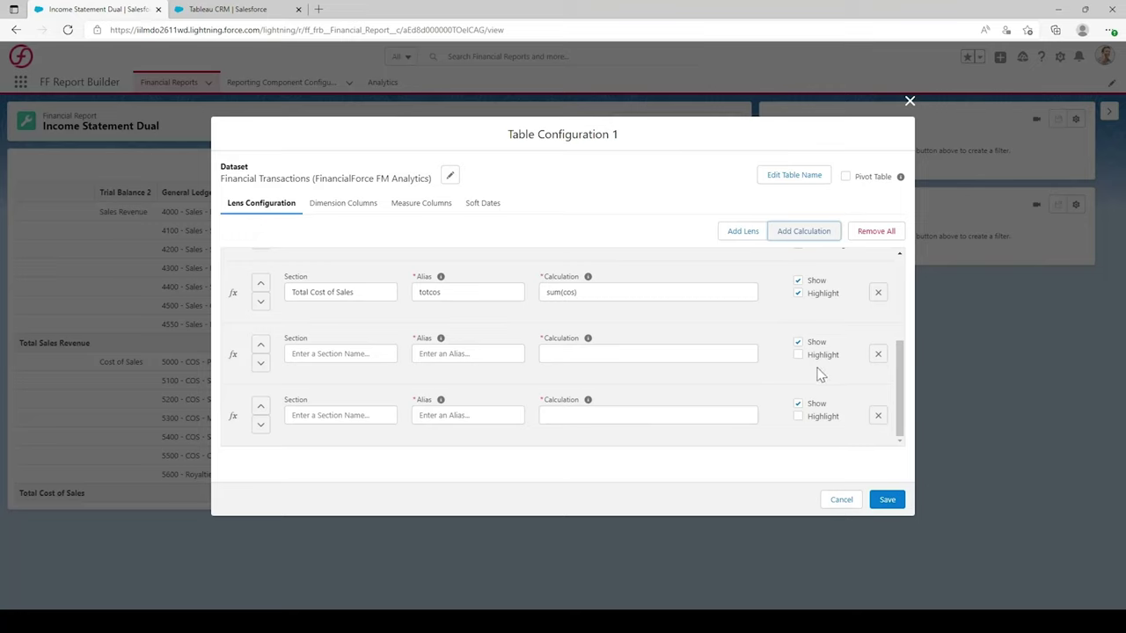
click(340, 353)
text(Gross Margin)
key(Tab)
text(grossmargin)
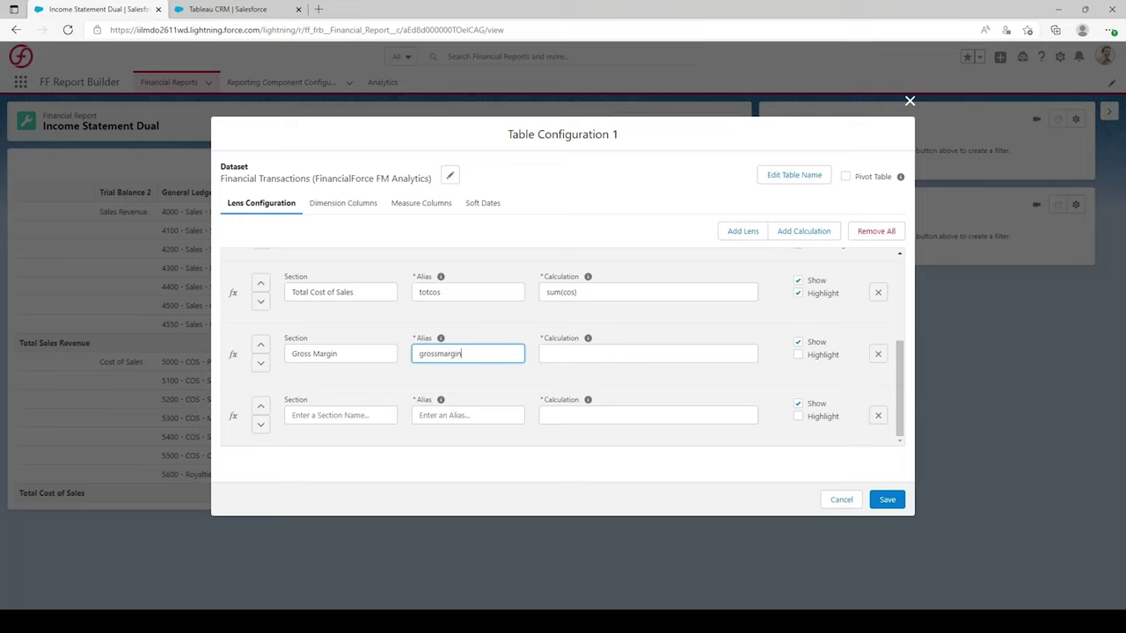
- Set the Gross Margin calculation to sum(salesrev)-sum(cos) and highlight its row
click(626, 354)
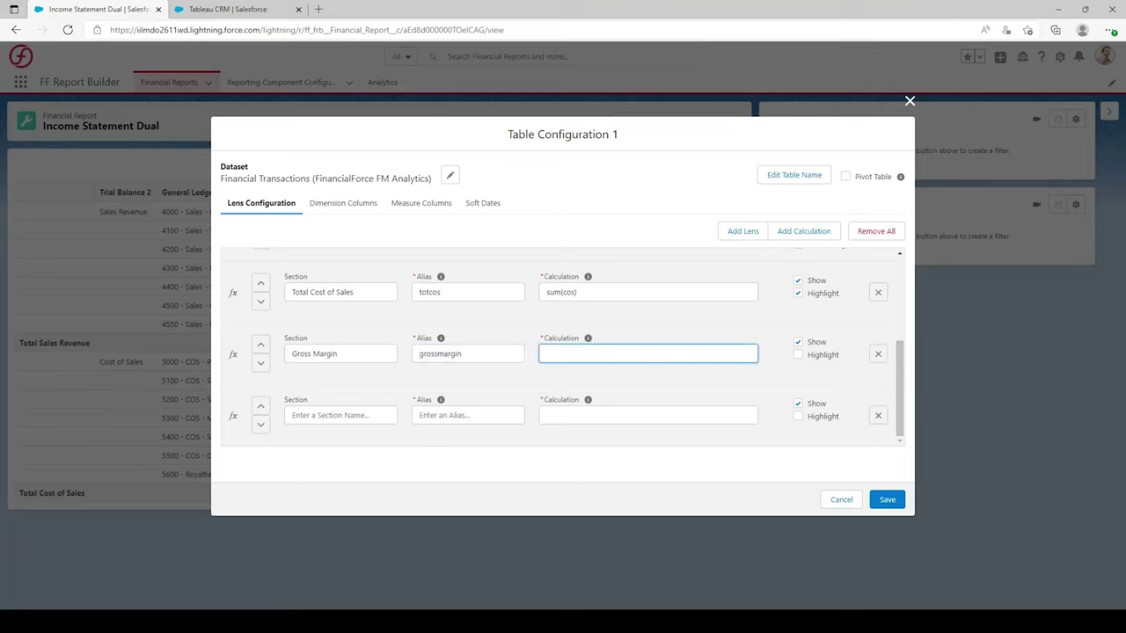
text(sum(salesrev)-sum(cos))
scroll(633, 369, up, 1)
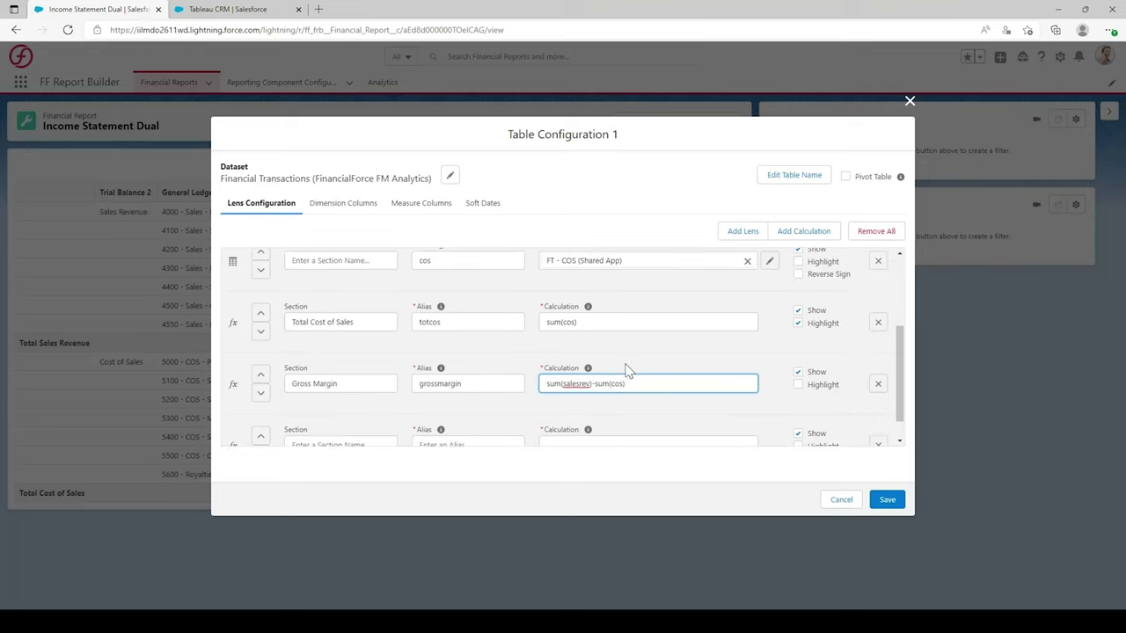
scroll(784, 366, down, 1)
click(799, 356)
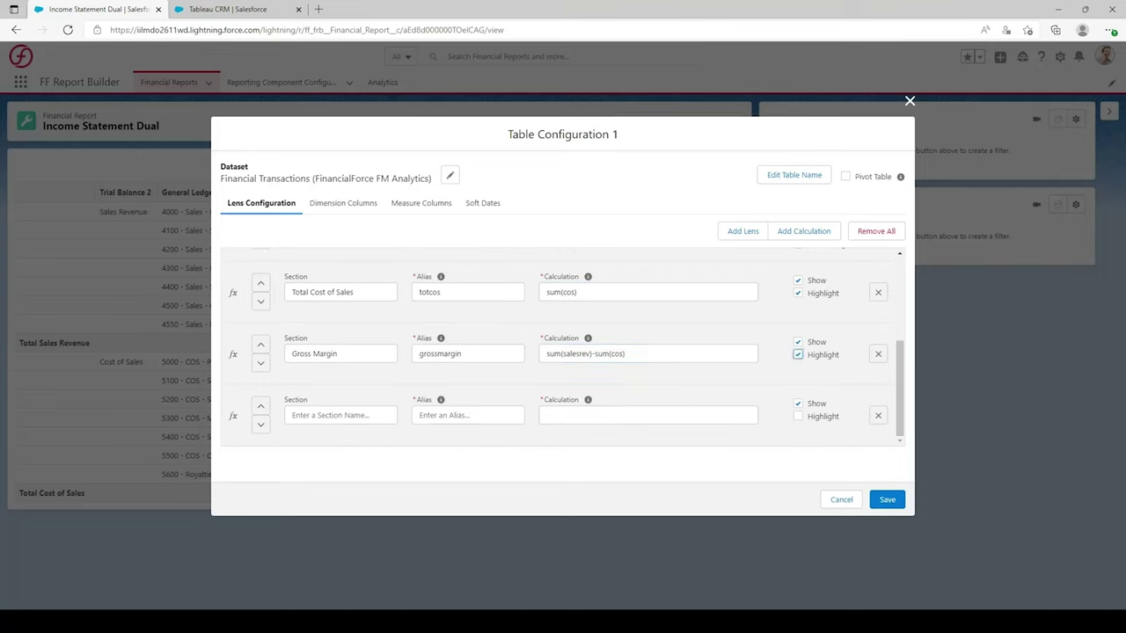
- Give the empty last calculation row the section name Gross Margin % and alias grossmarginper
click(351, 415)
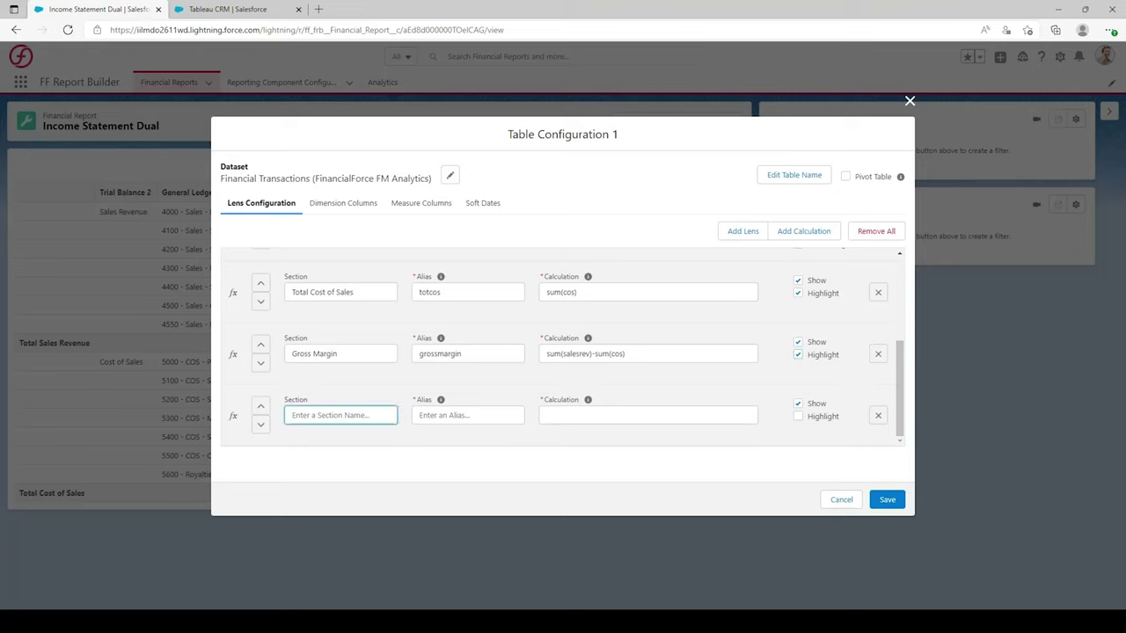
text(Gross Margin %)
click(467, 415)
text(grossmarginper)
- Set the Gross Margin % calculation to 100*grossmargin/sum(salesrev)
click(639, 419)
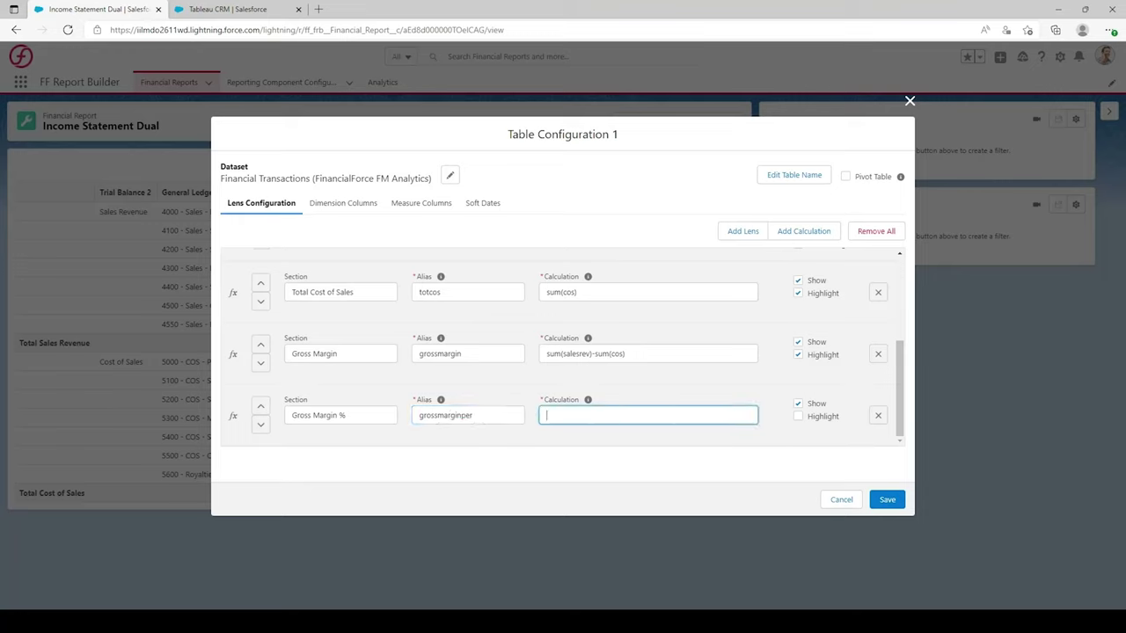
text(gross)
text(margin)
text(/)
text(sum)
text((sales)
text(rev)
text())
text(1)
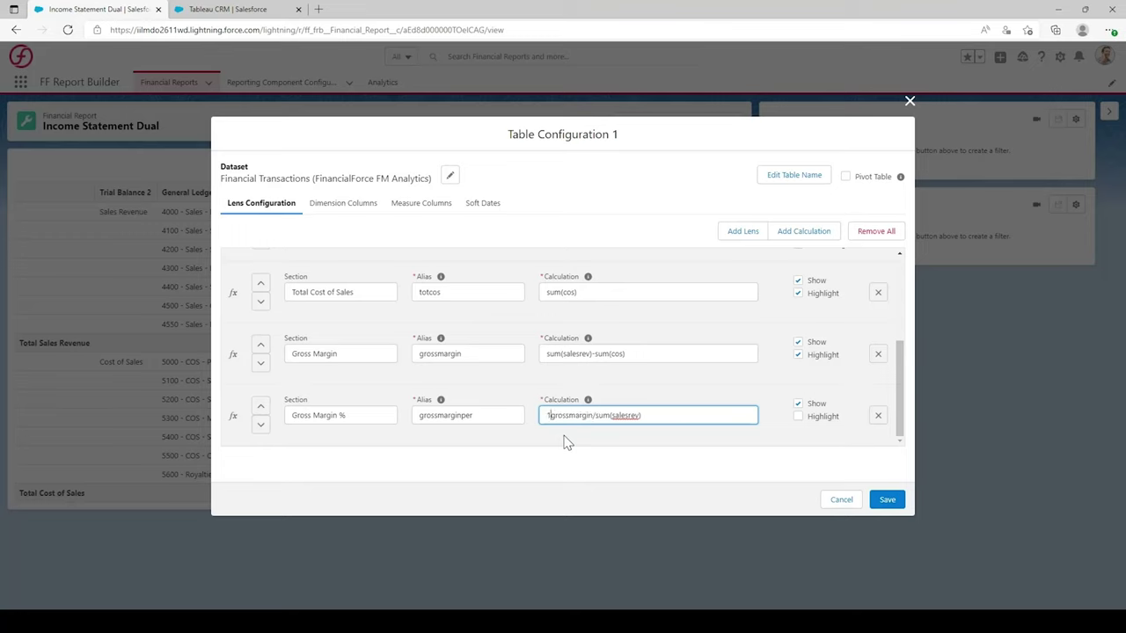
text(00*)
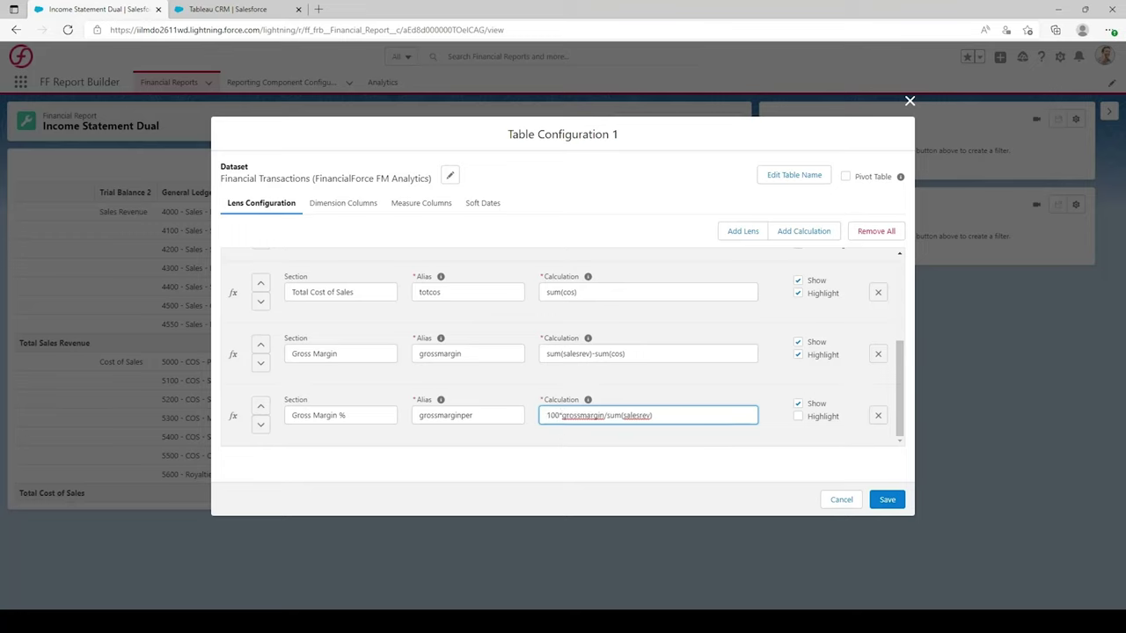
- Change the Gross Margin % calculation to (100*grossmargin/sum(salesrev))&'%', highlight its row and save the table configuration
key(Home)
text(()
text(&")
text(")
key(Left)
text(%)
click(798, 416)
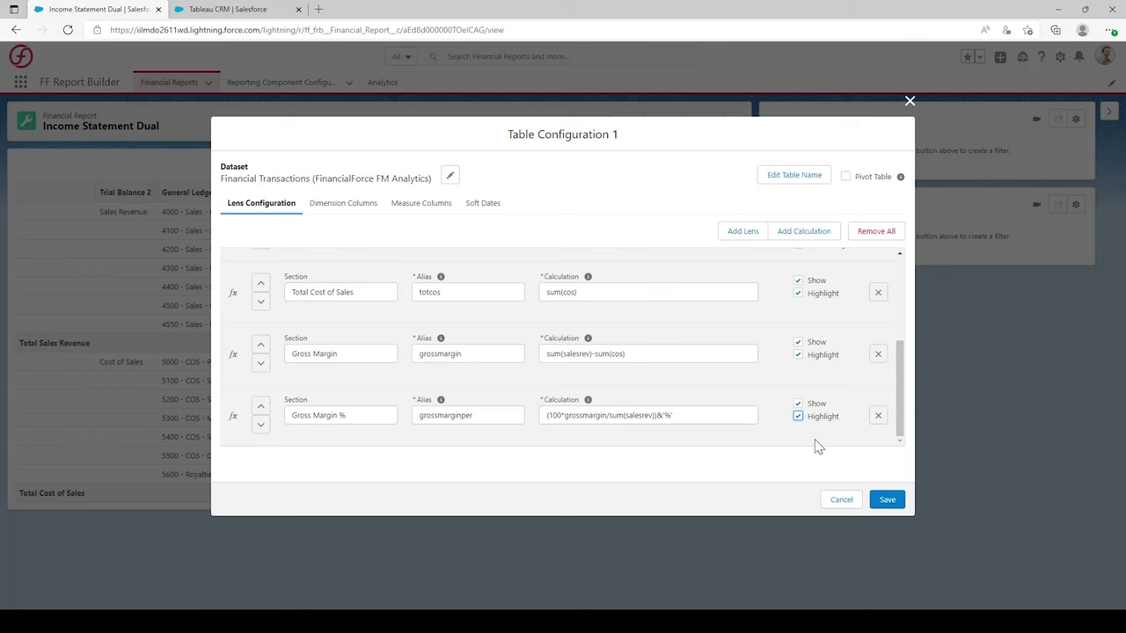
click(897, 501)
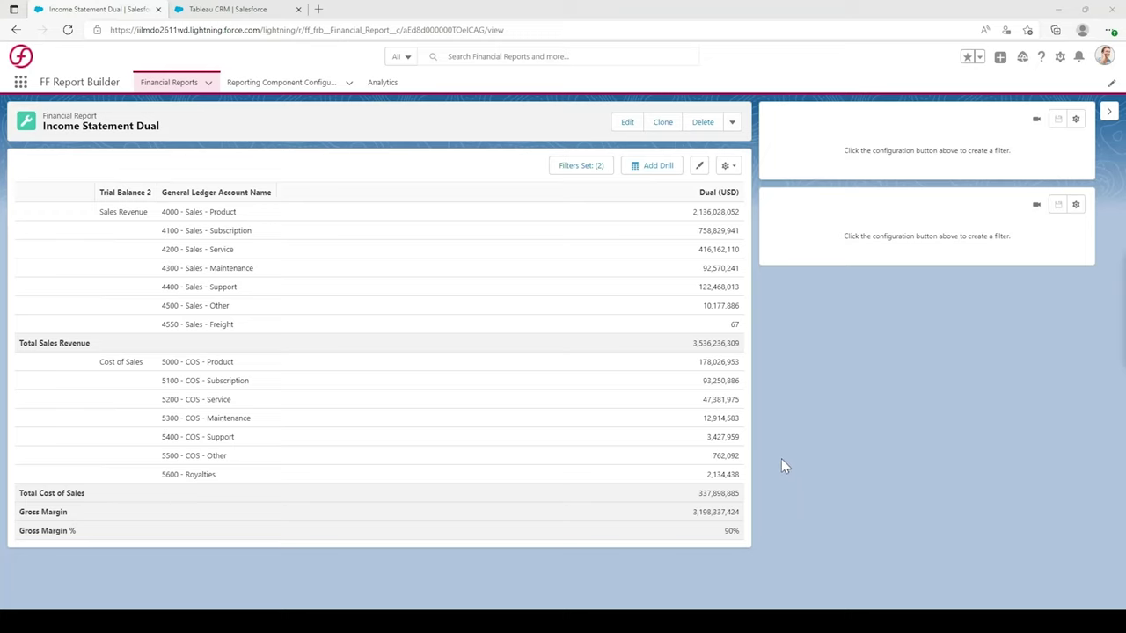
- Switch to Tableau CRM and clone the FT - COS lens in a new tab
click(237, 12)
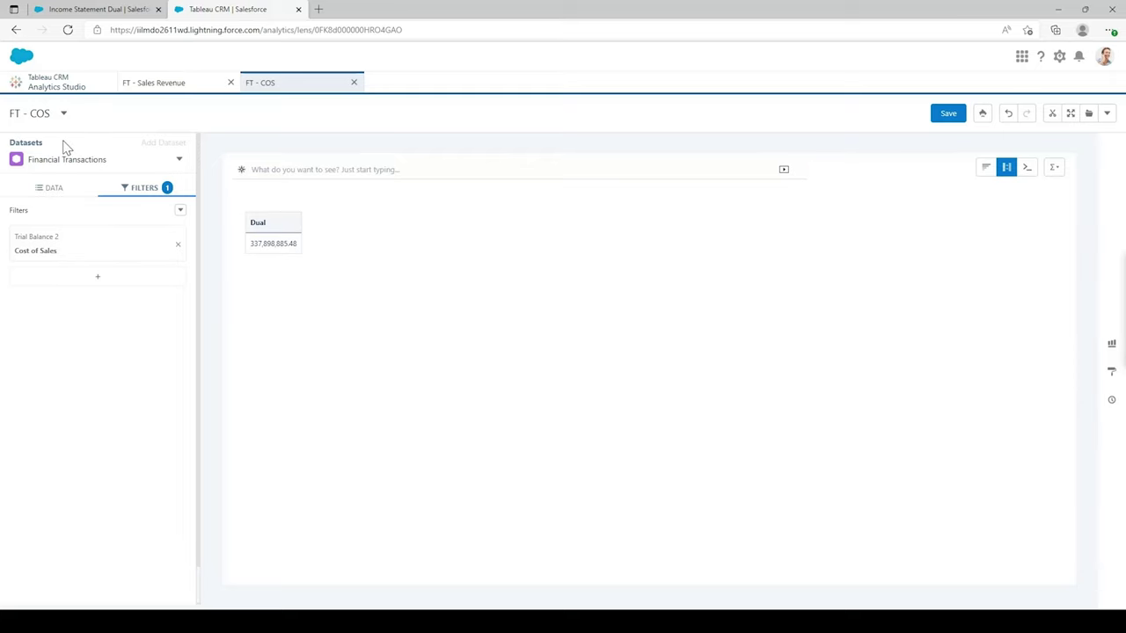
click(1108, 117)
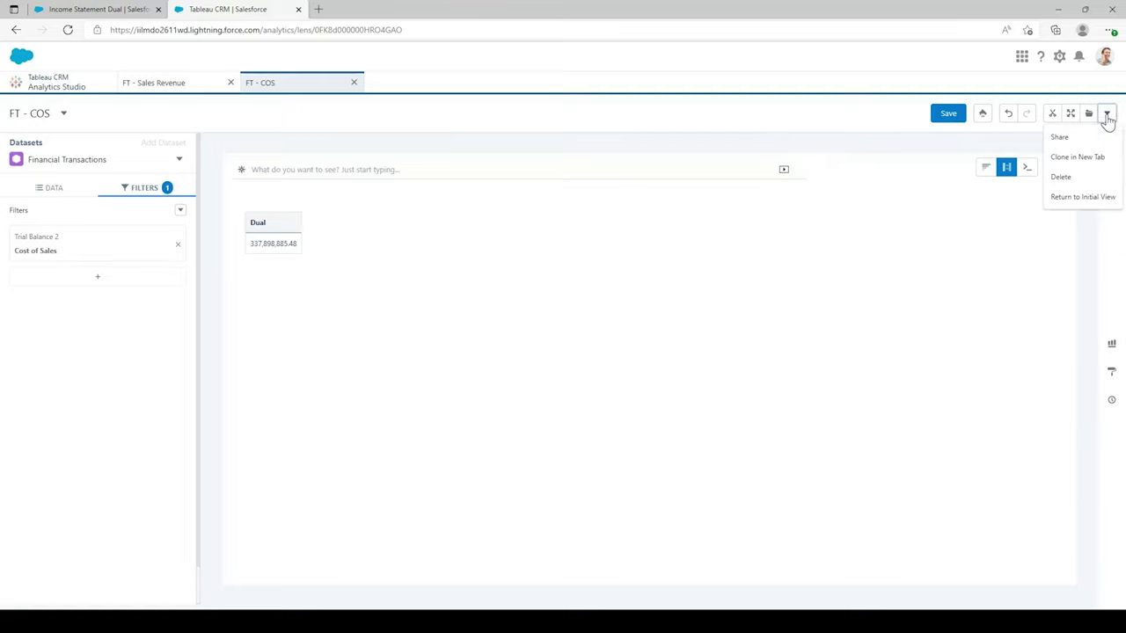
click(1082, 157)
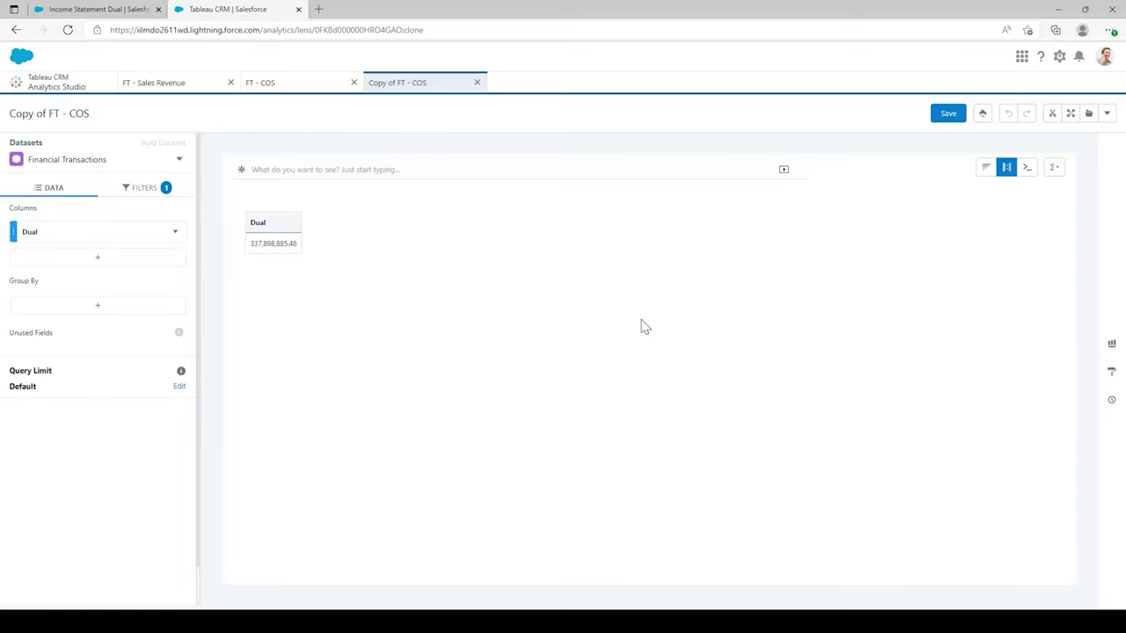
- Change the cloned lens's Trial Balance 2 filter to Does Not Equal Cost of Sales and Sales Revenue
click(146, 197)
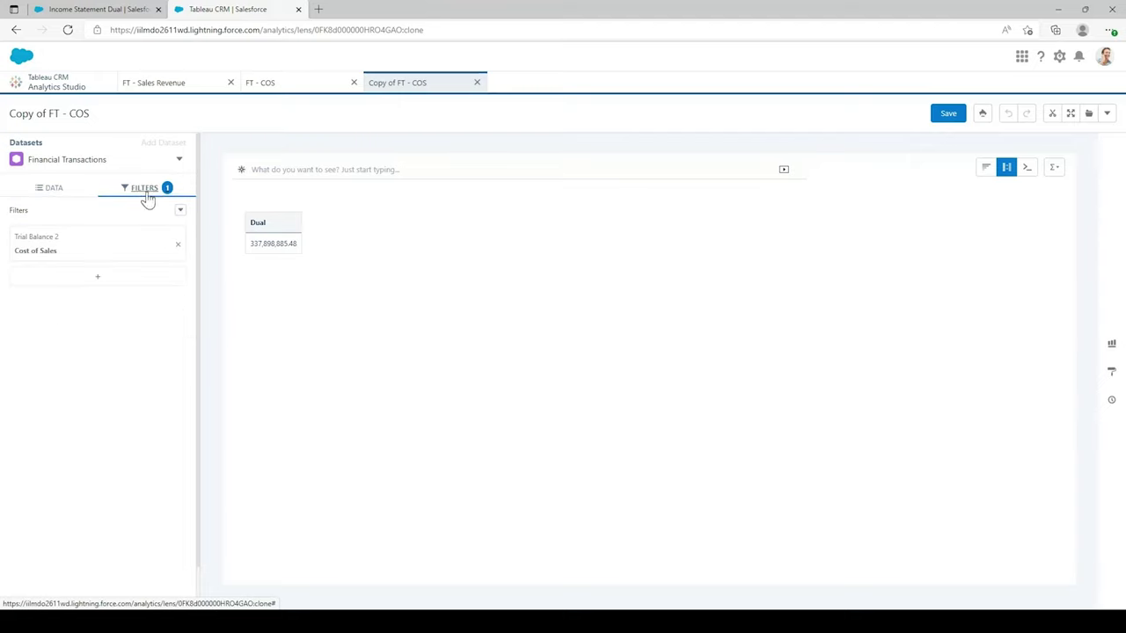
click(83, 252)
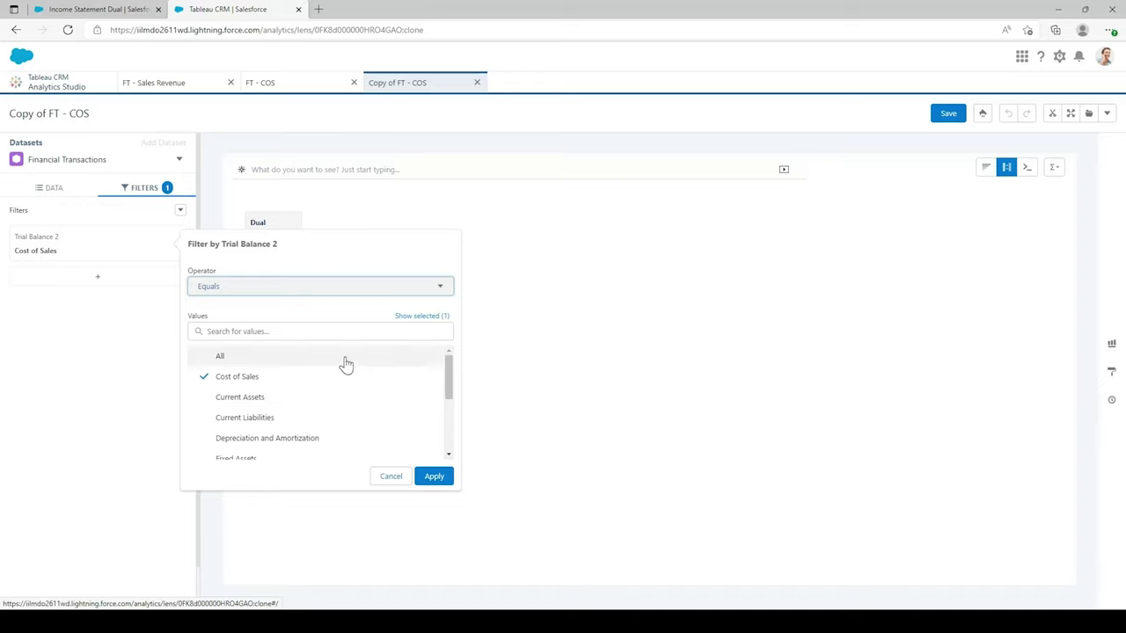
click(353, 295)
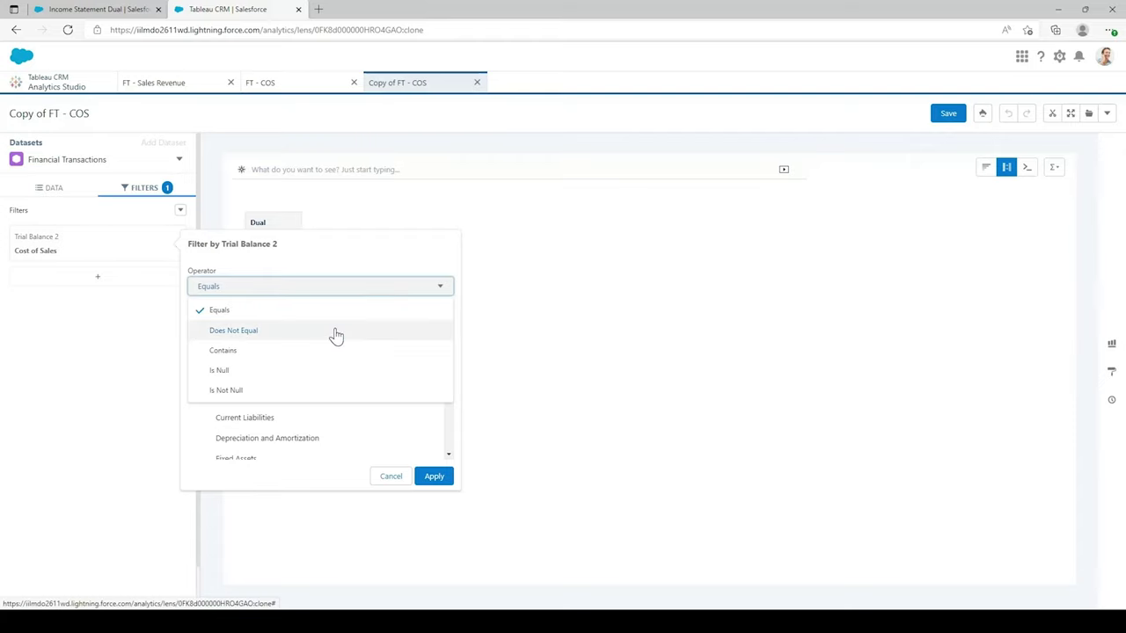
click(335, 336)
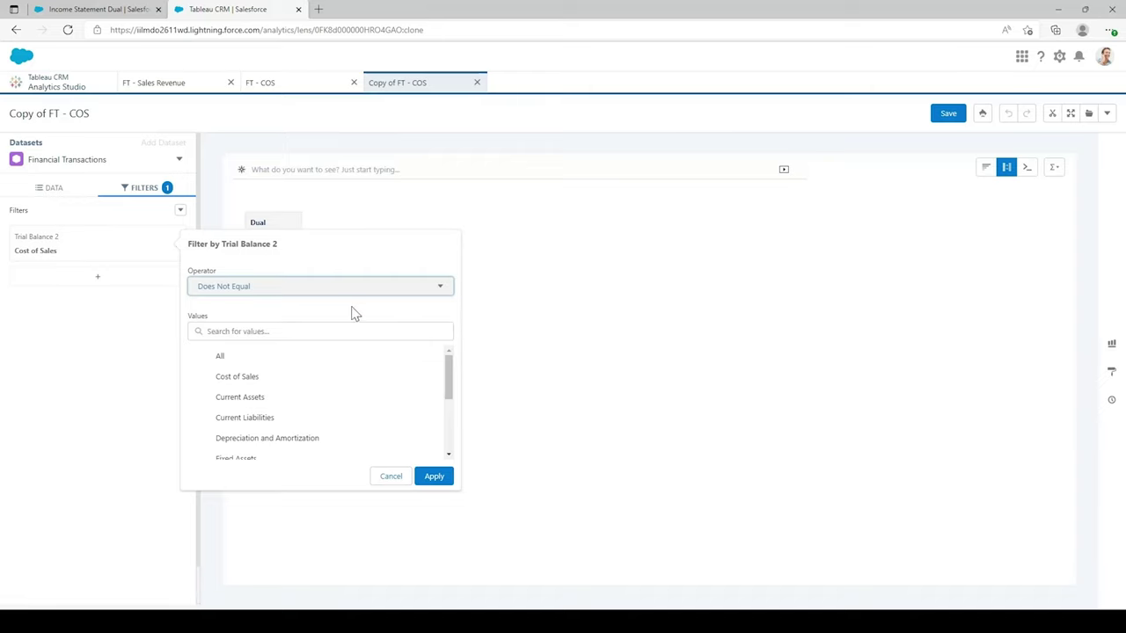
scroll(344, 381, down, 1)
scroll(338, 387, up, 1)
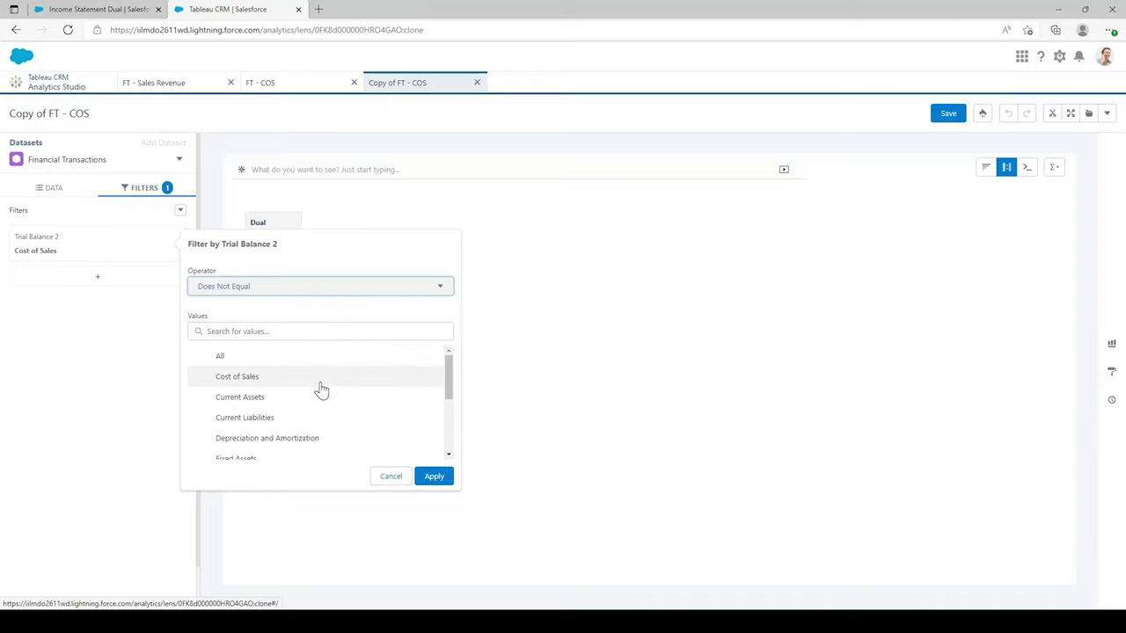
click(318, 379)
scroll(358, 406, down, 2)
scroll(363, 409, down, 3)
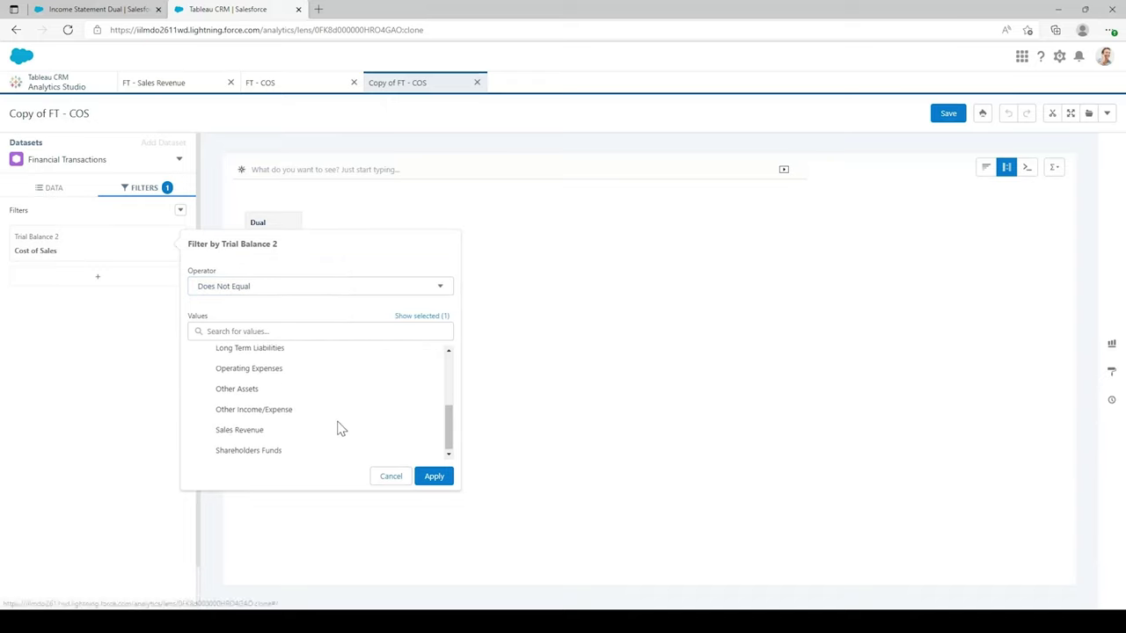
click(325, 430)
click(447, 479)
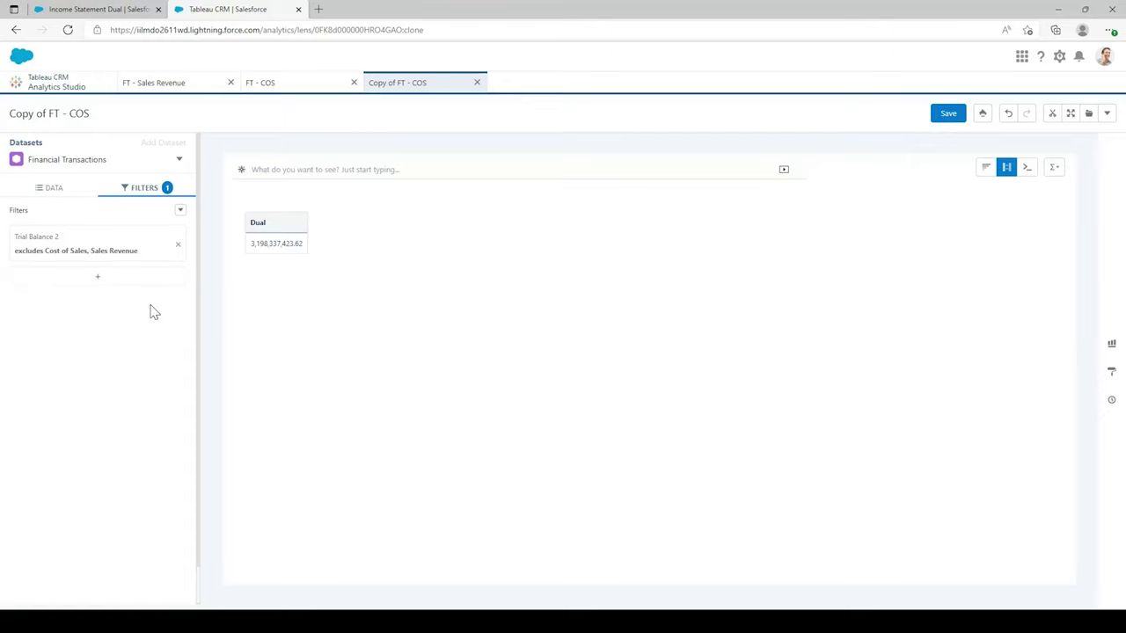
- Add a filter to the cloned lens where General Ledger Account Type equals Profit and Loss
click(107, 286)
click(218, 308)
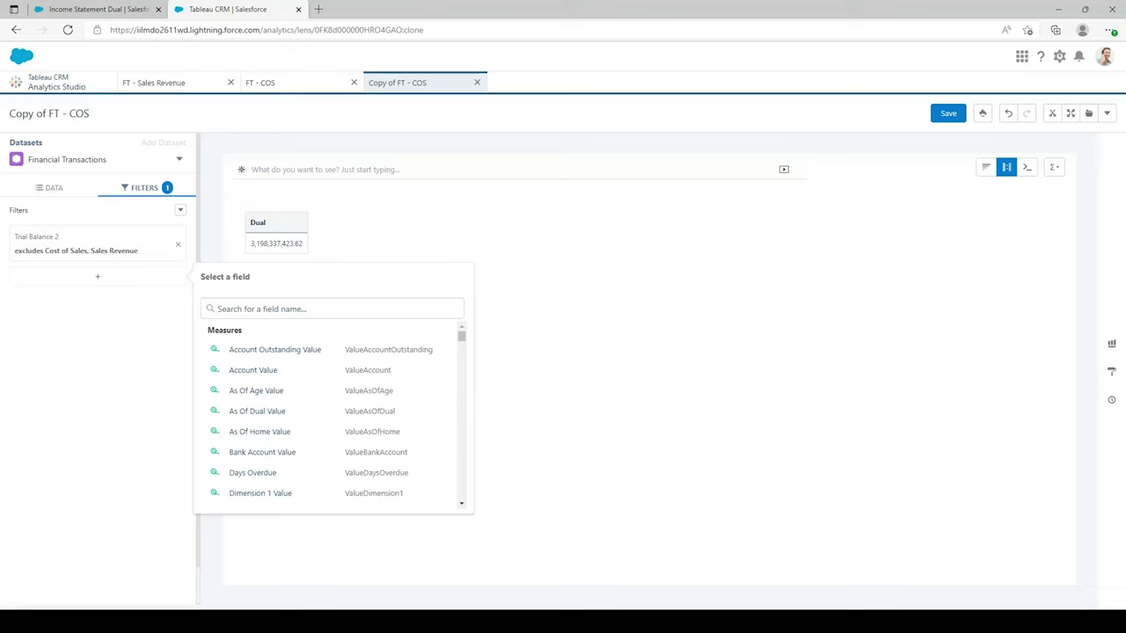
text(gener)
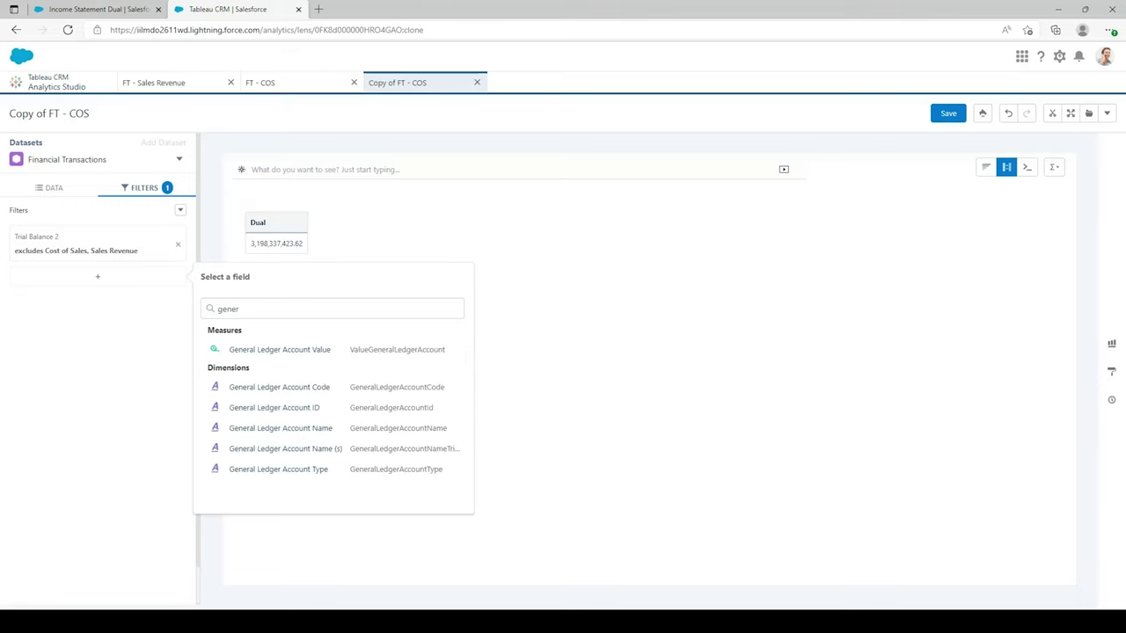
click(337, 475)
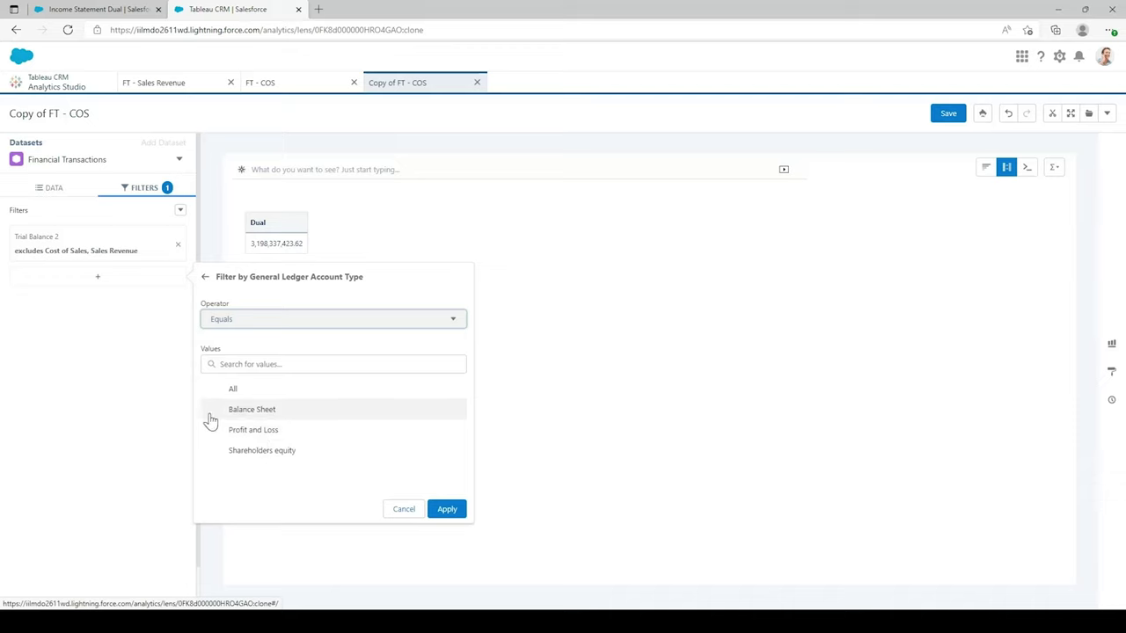
click(316, 435)
click(447, 508)
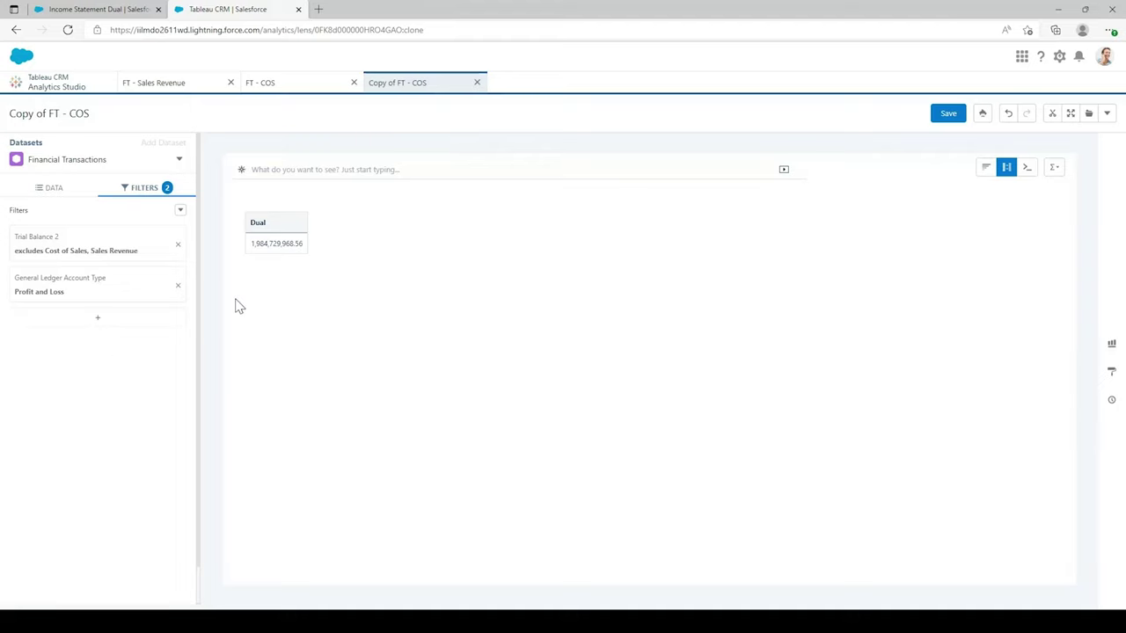
- Save the cloned lens as FT - Operating expenses in the Shared App
click(942, 114)
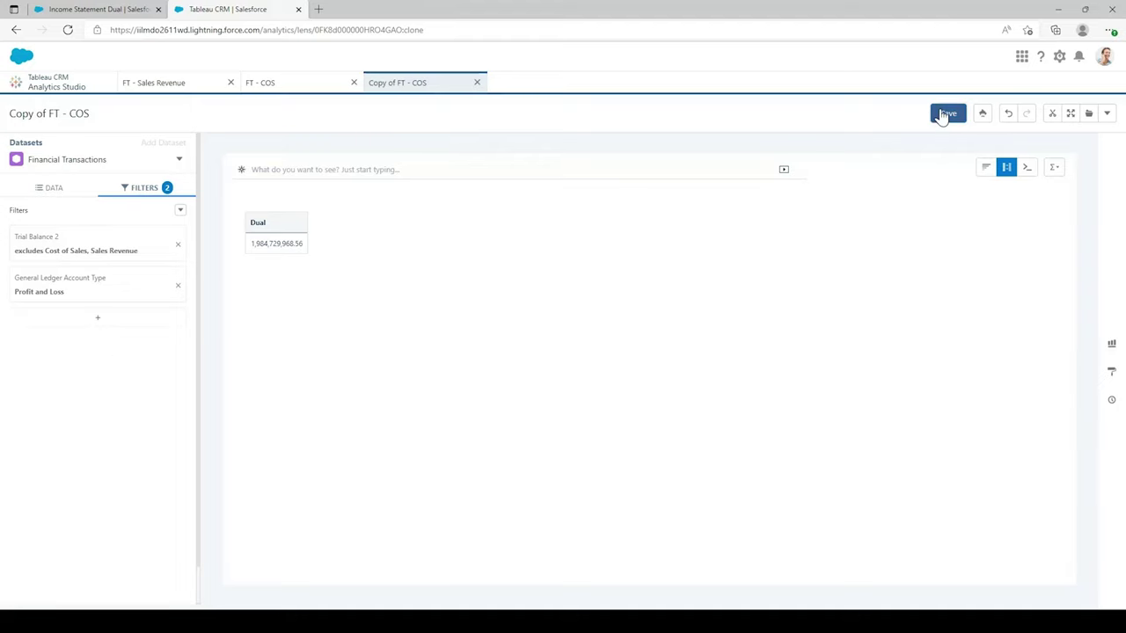
drag(517, 235, 444, 233)
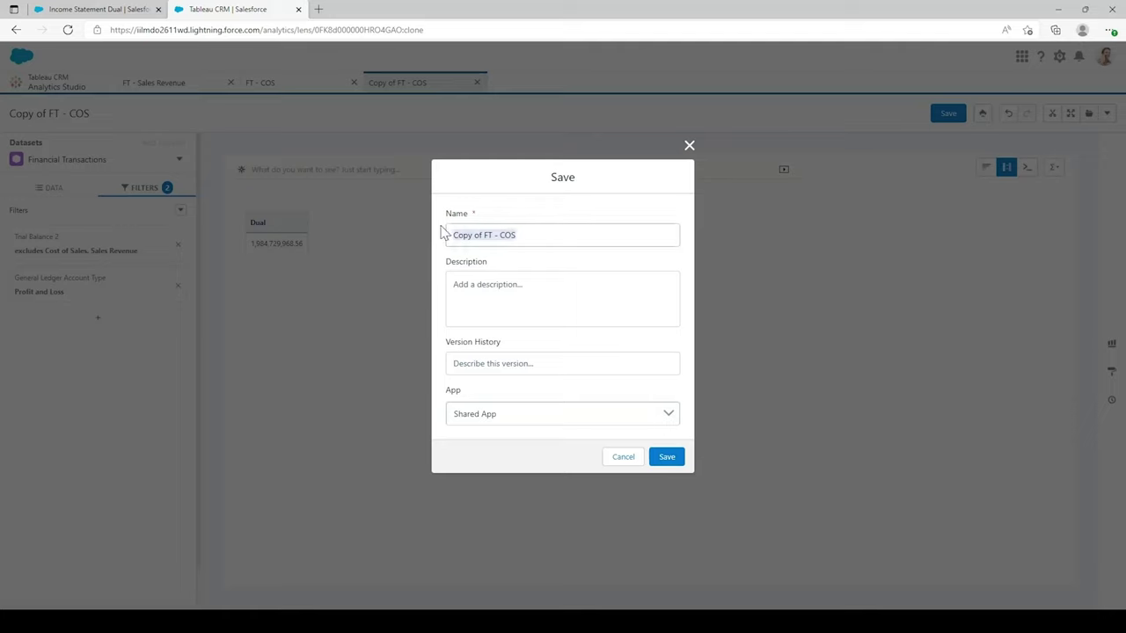
text(FT - Operating expenses)
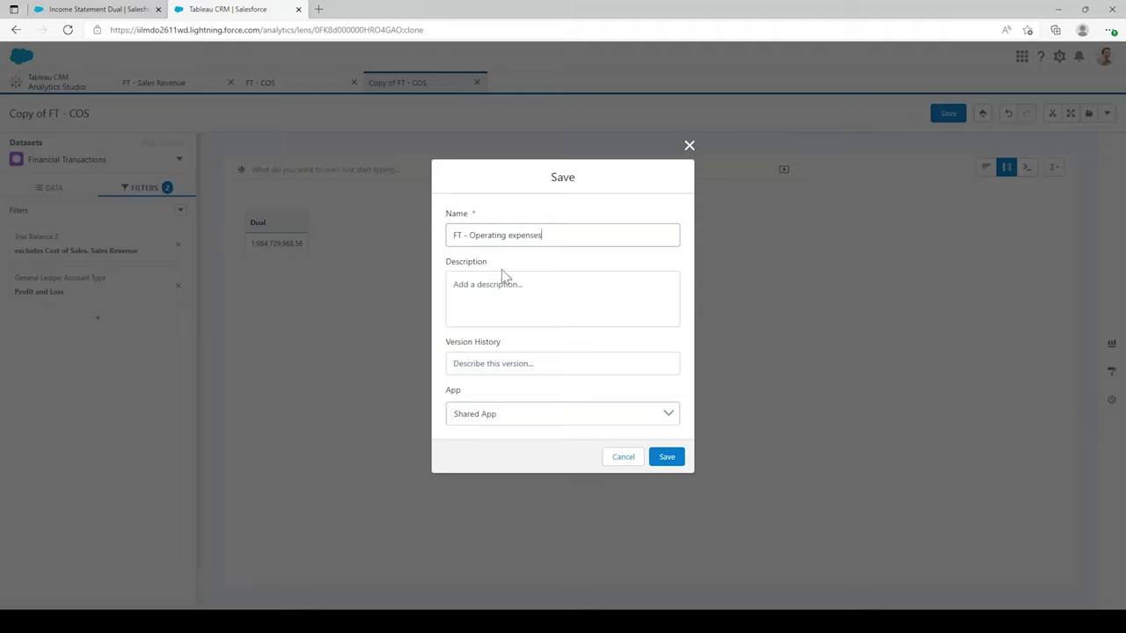
click(670, 461)
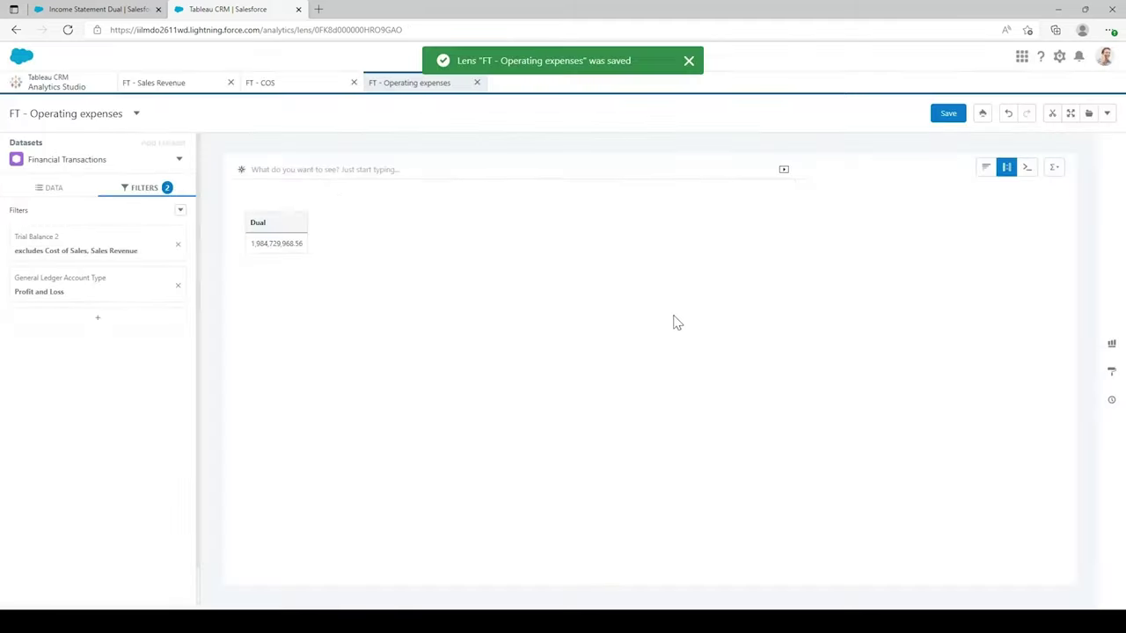
- Switch back to the Income Statement Dual report and add a lens row with alias opex using FT - Operating expenses (Shared App)
click(104, 9)
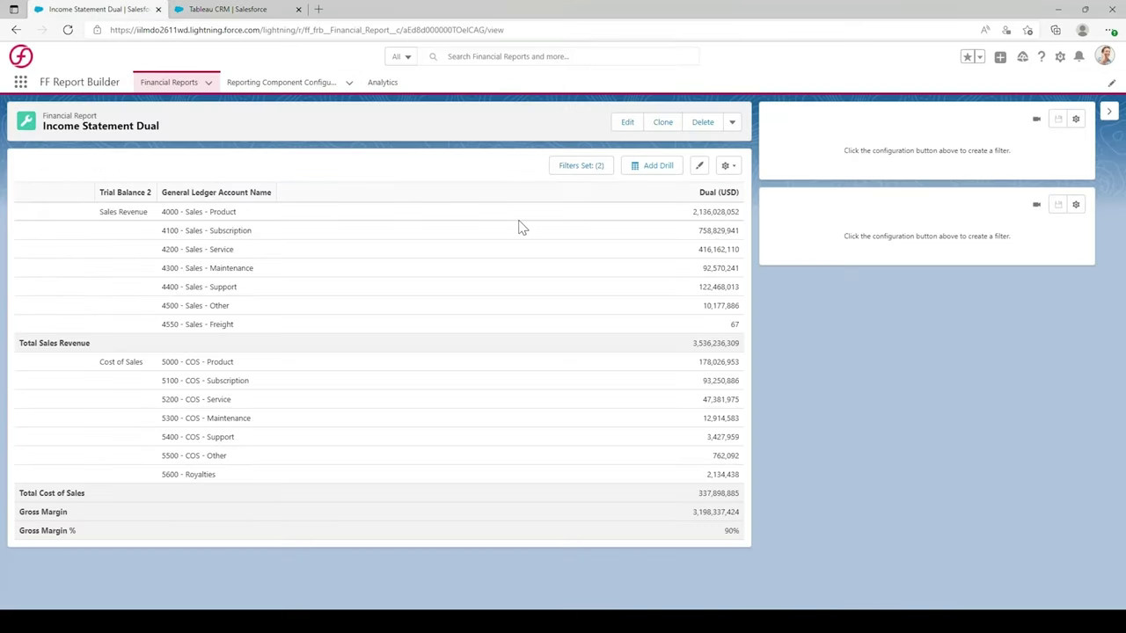
click(727, 166)
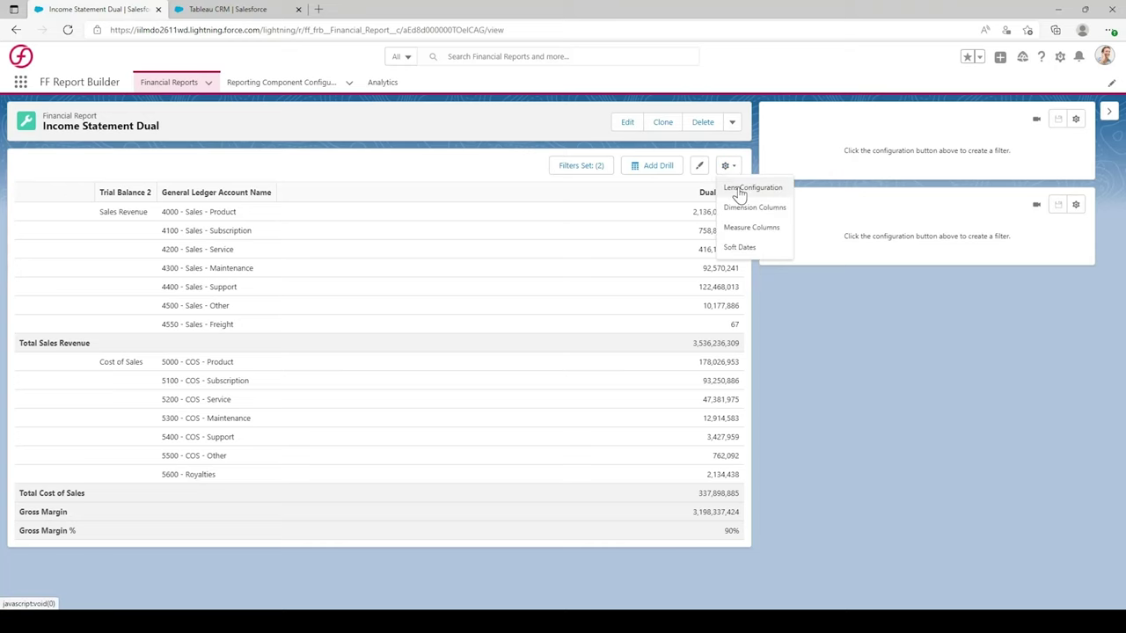
click(738, 190)
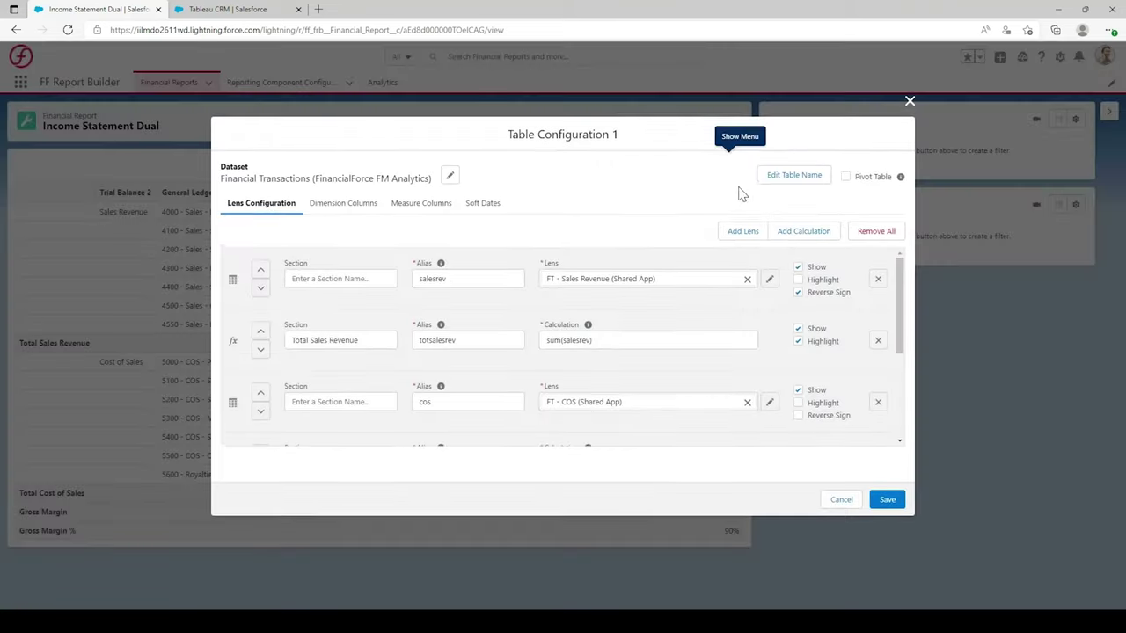
click(744, 234)
scroll(786, 357, down, 3)
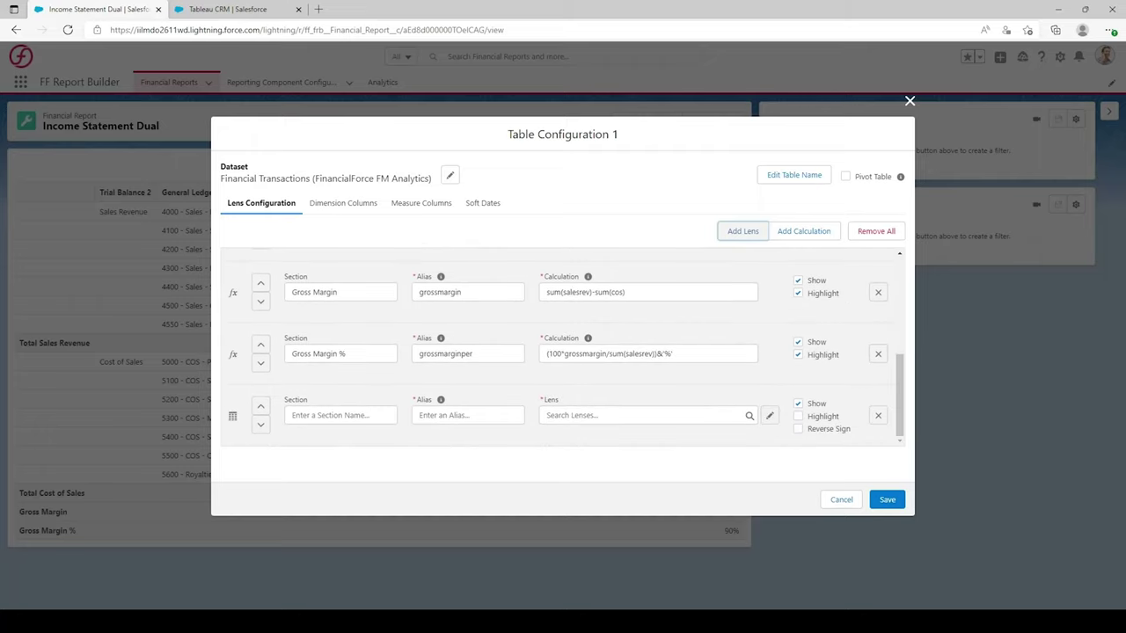
click(466, 415)
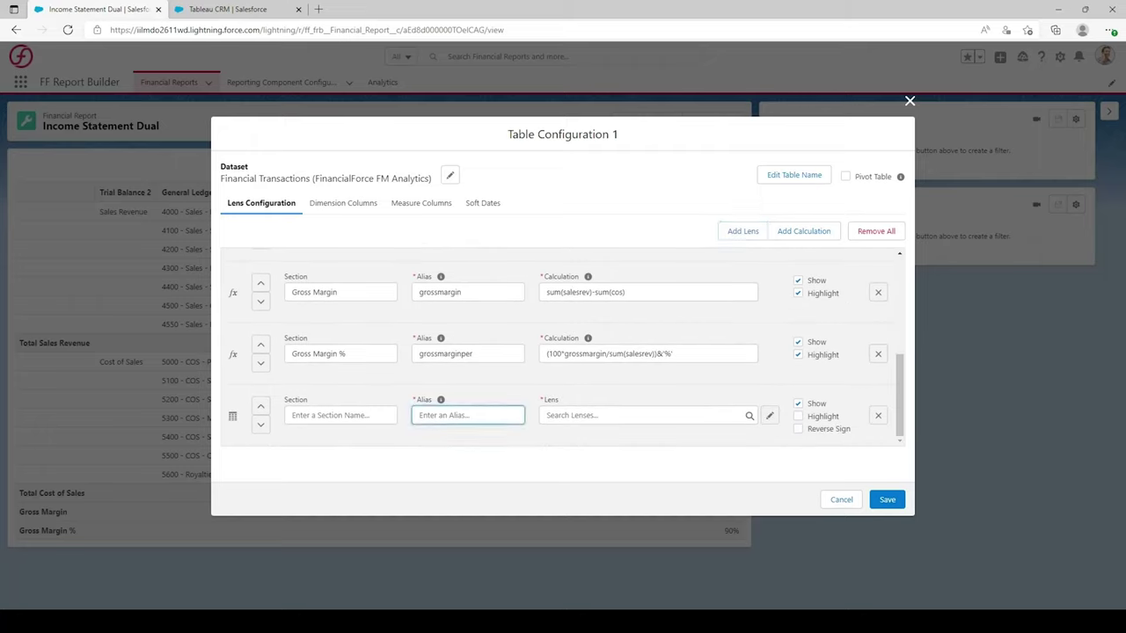
text(opex)
click(616, 415)
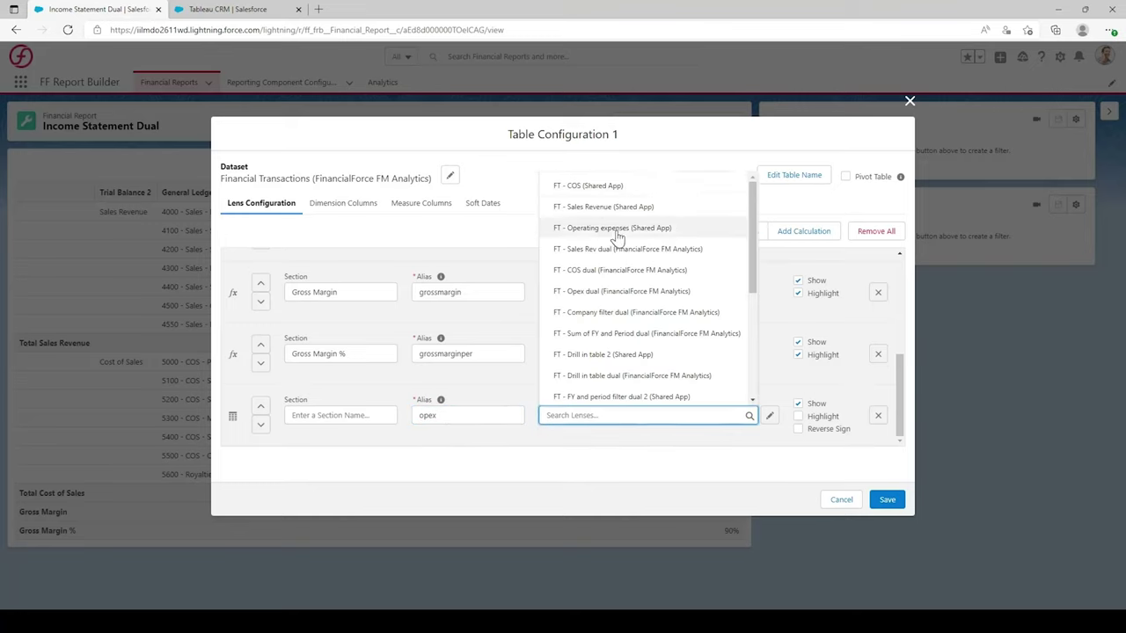
click(661, 233)
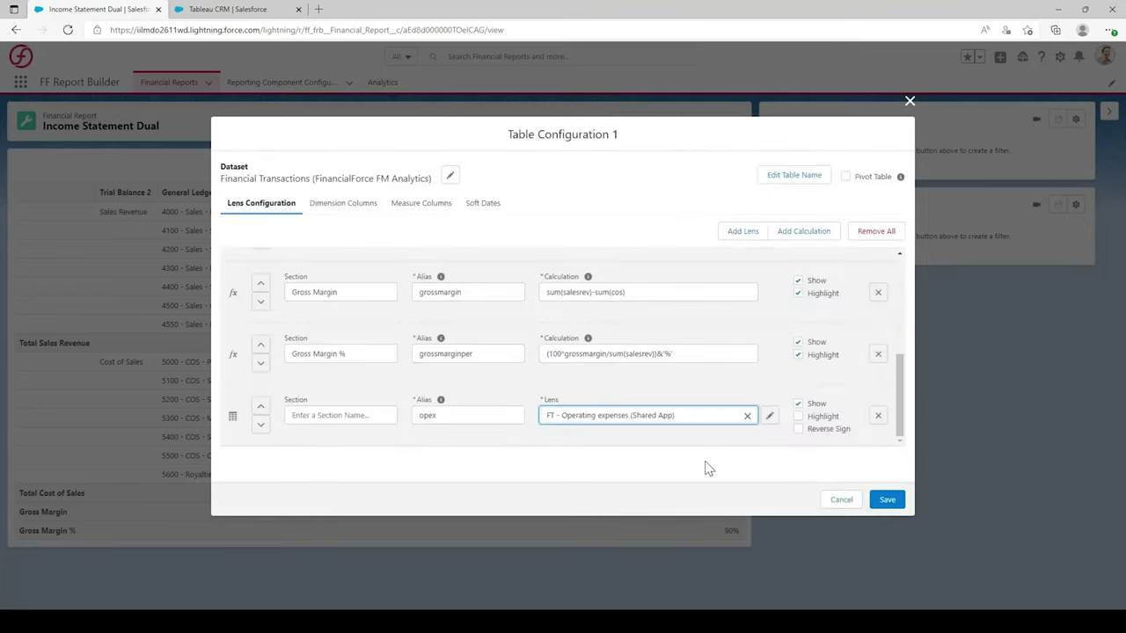
- Add a calculation row with the section name Total Operating Expenses and alias totopex
click(816, 233)
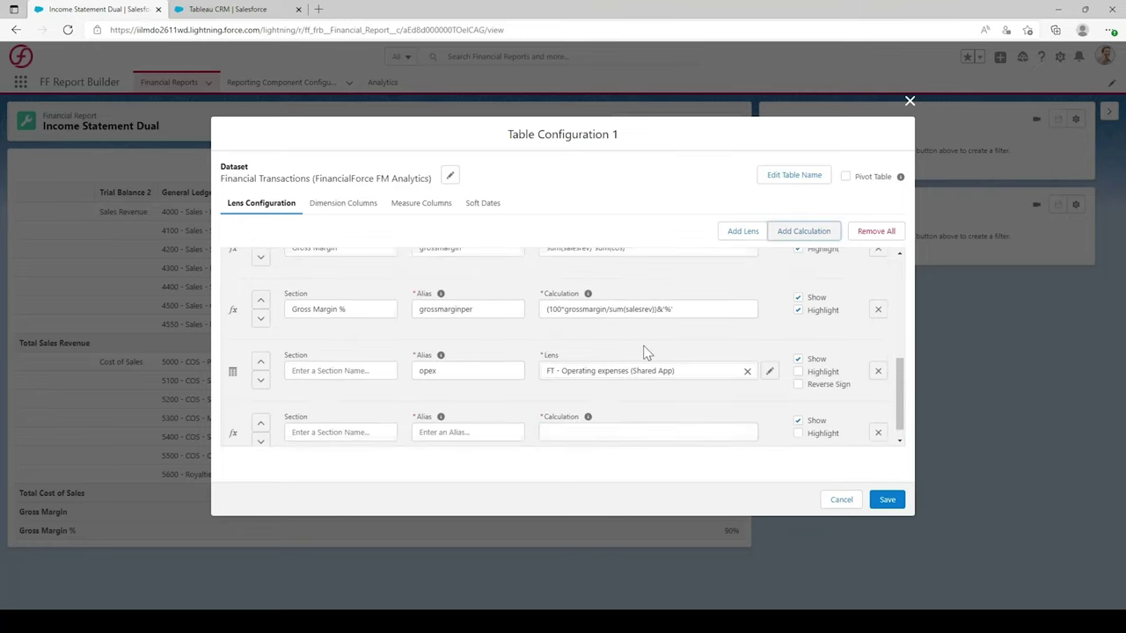
click(340, 415)
text(Total Operating Expenses)
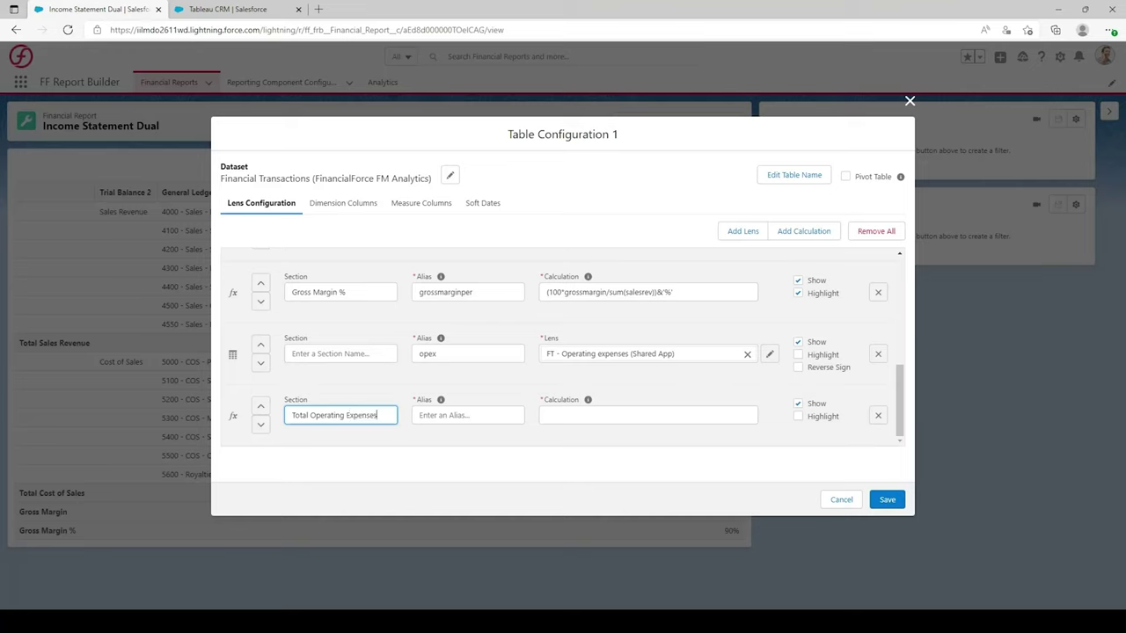
click(467, 416)
text(toto)
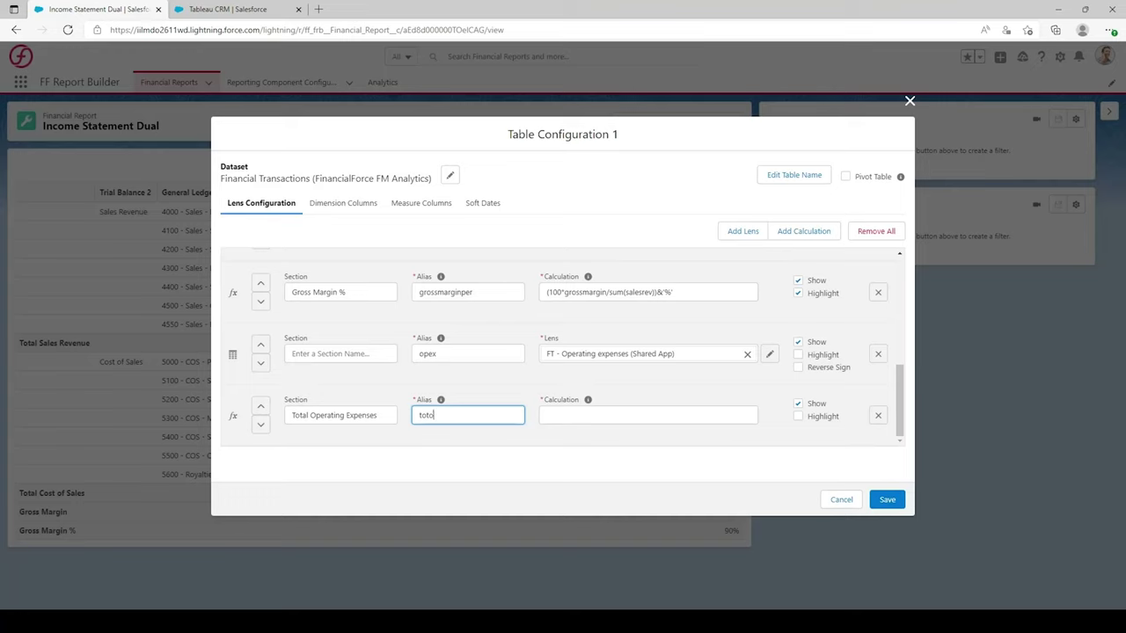
text(pex)
- Set the Total Operating Expenses calculation to sum(opex), highlight its row and save the table configuration
key(Tab)
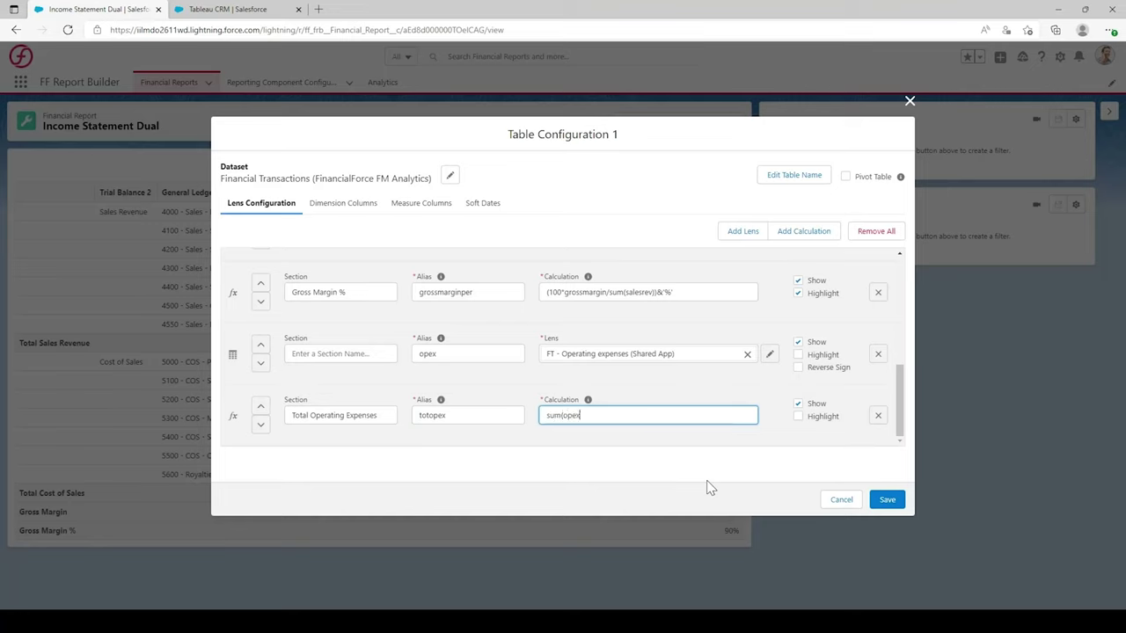
click(654, 464)
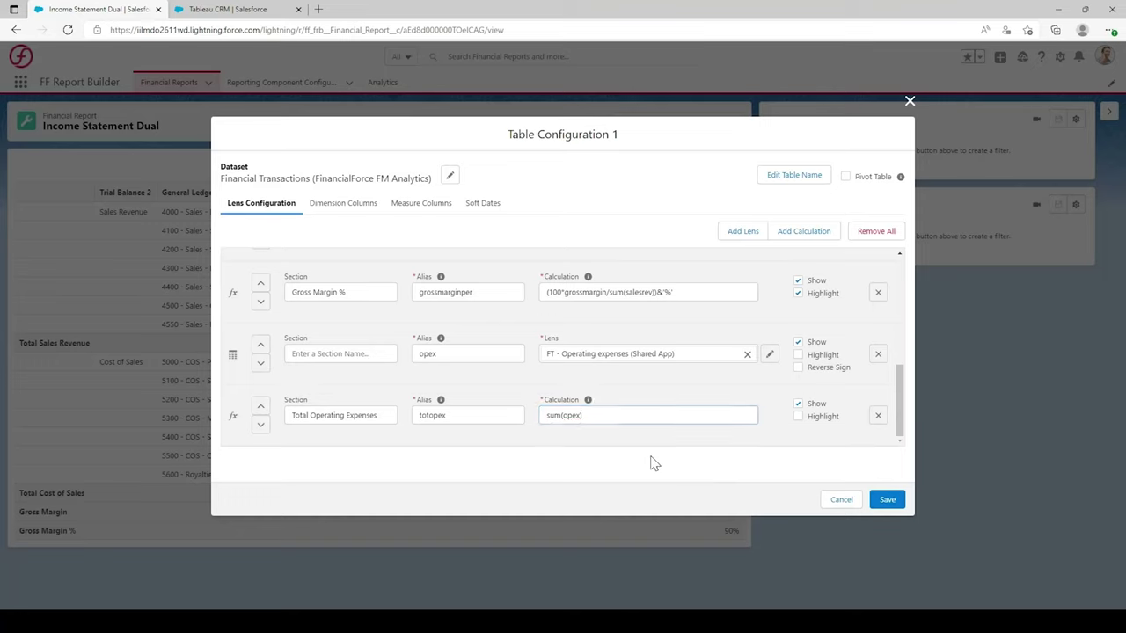
click(798, 417)
click(886, 499)
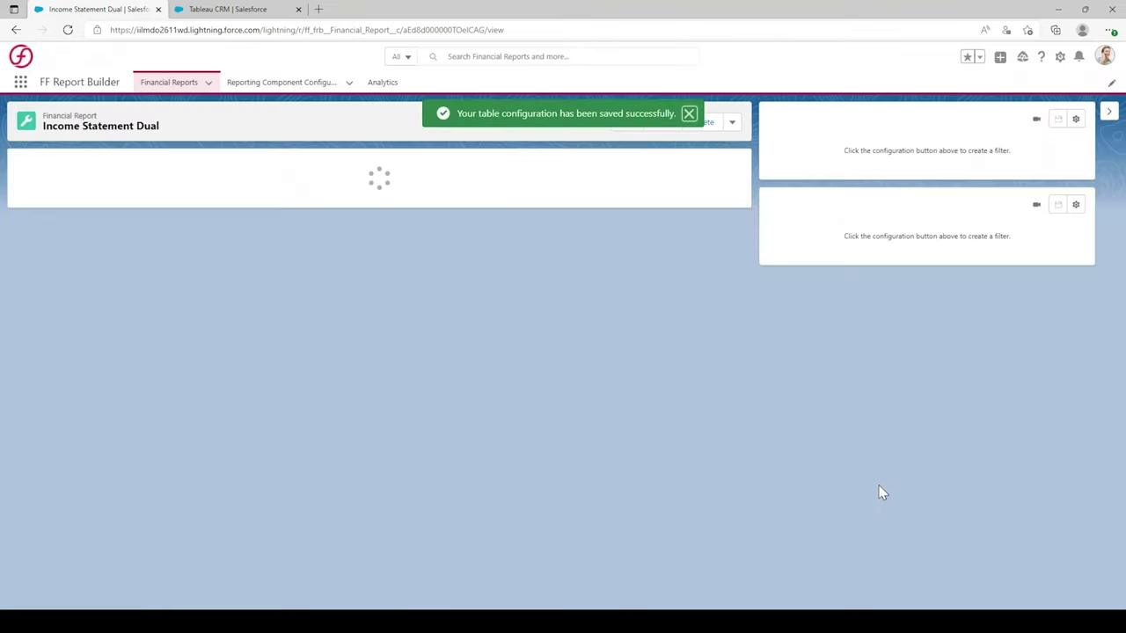
scroll(606, 417, down, 8)
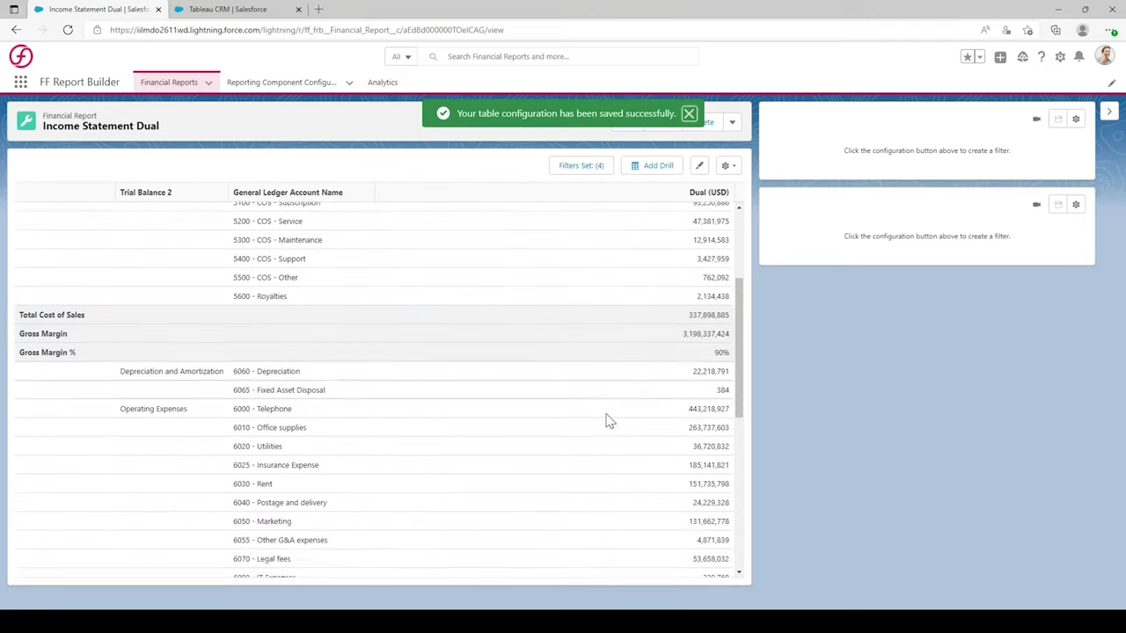
scroll(607, 420, up, 4)
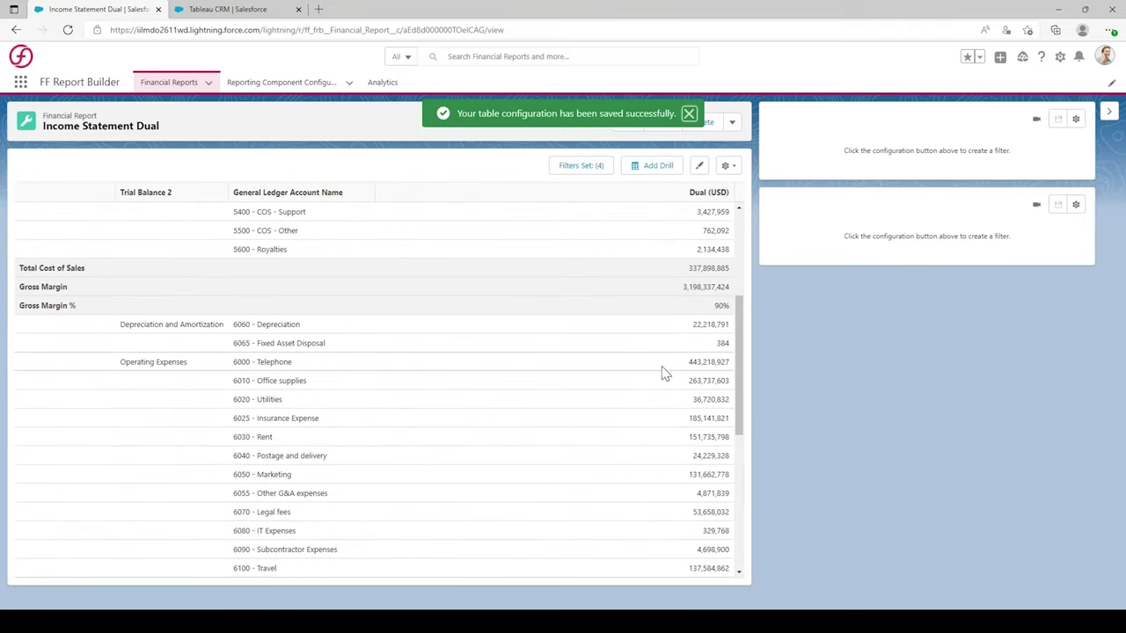
- Add two calculation rows to the report's lens configuration, naming the first one Net Profit with alias netprofit
scroll(608, 392, up, 1)
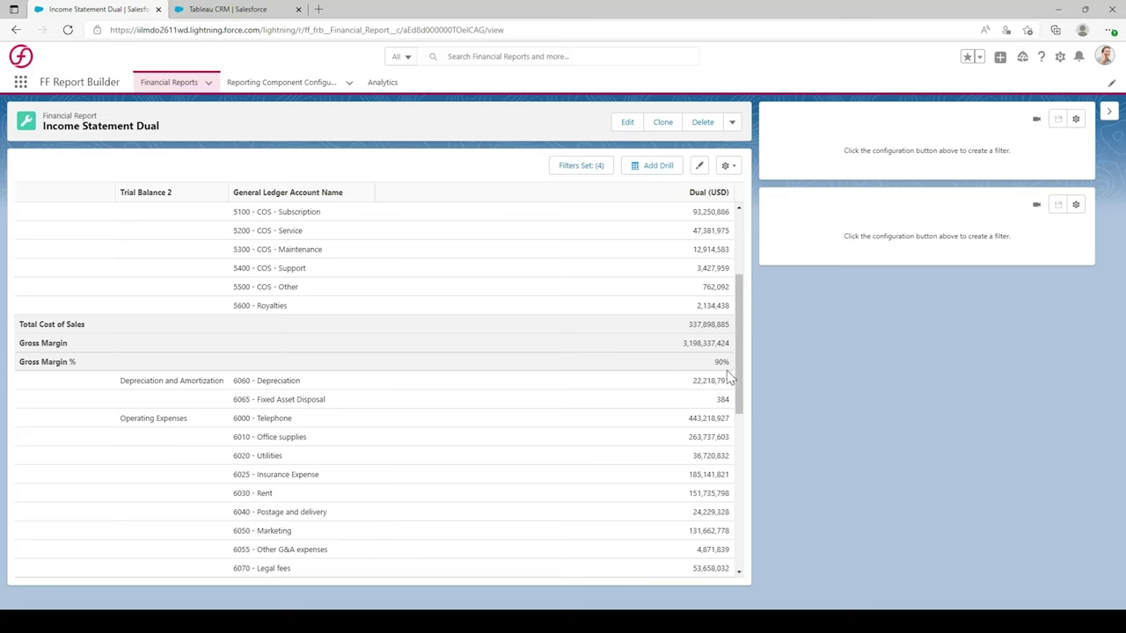
drag(737, 372, 743, 572)
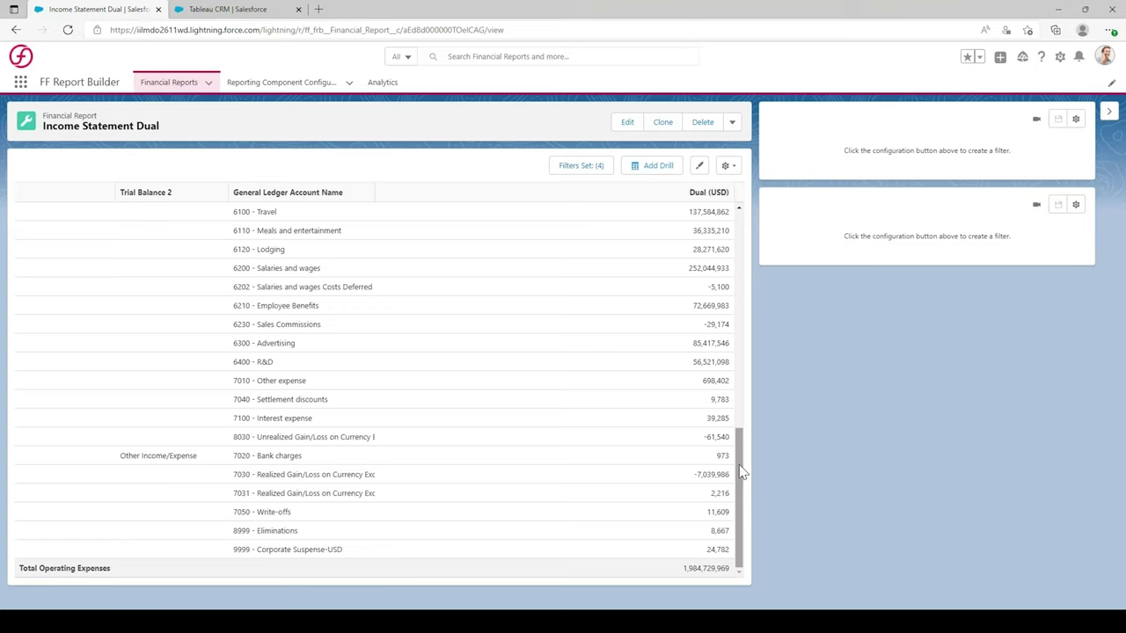
click(728, 165)
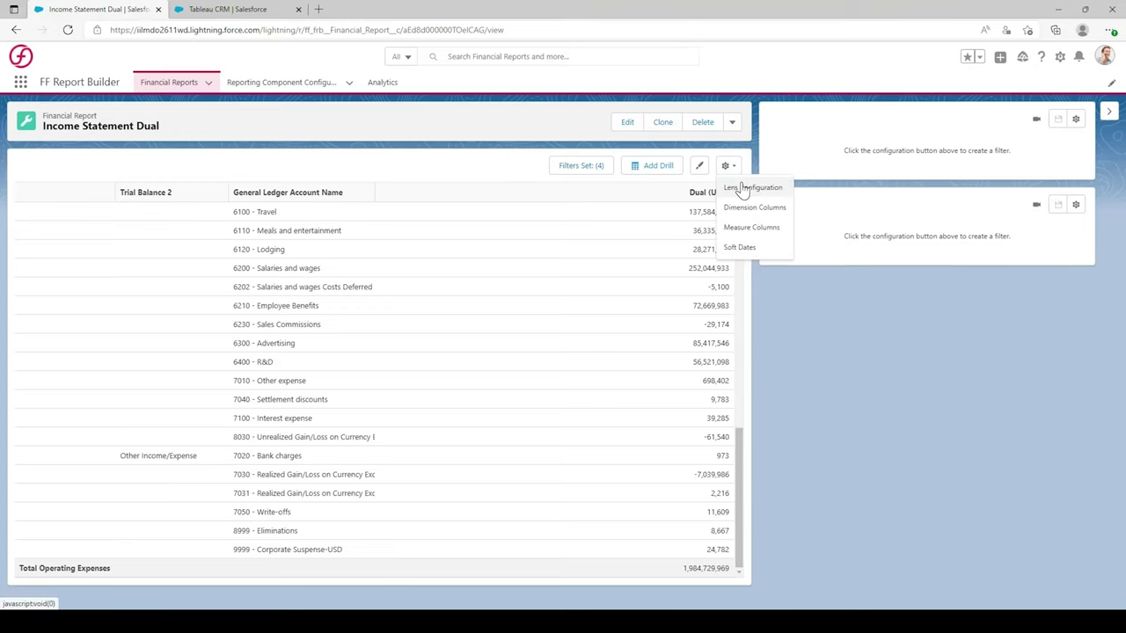
click(741, 189)
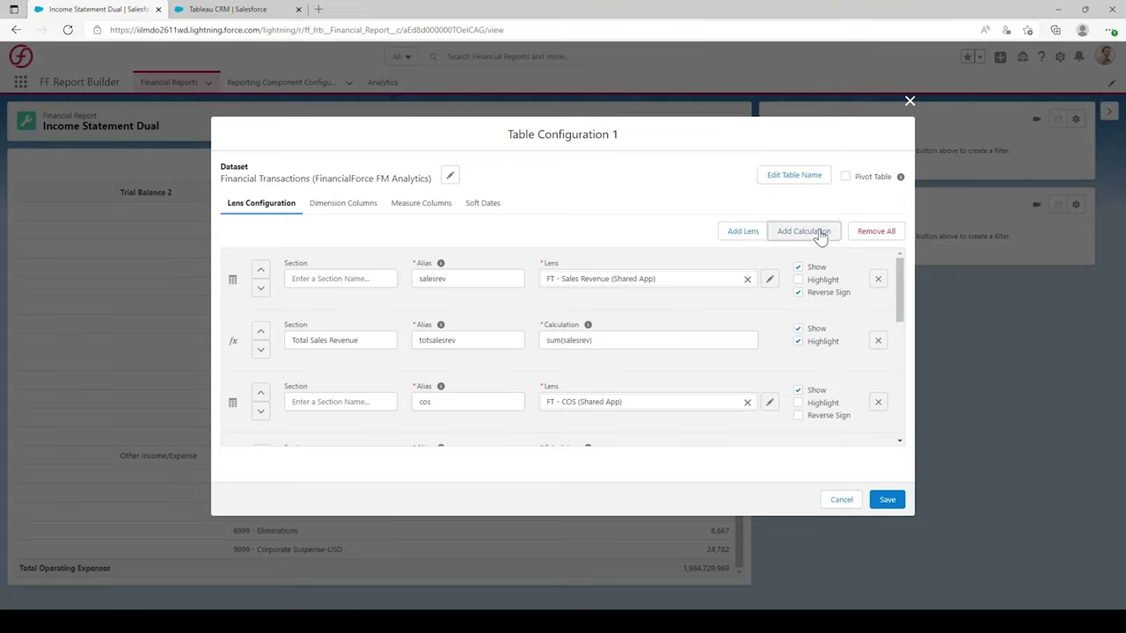
scroll(901, 284, down, 1)
scroll(901, 284, down, 5)
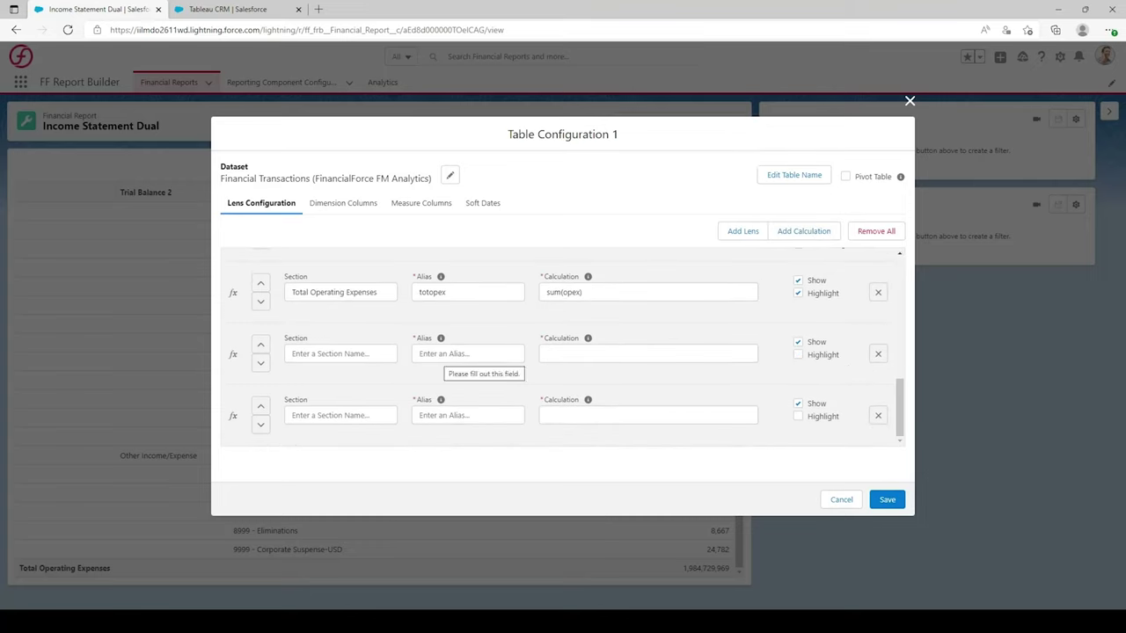
click(340, 354)
text(Net Profit)
key(Tab)
text(netpro)
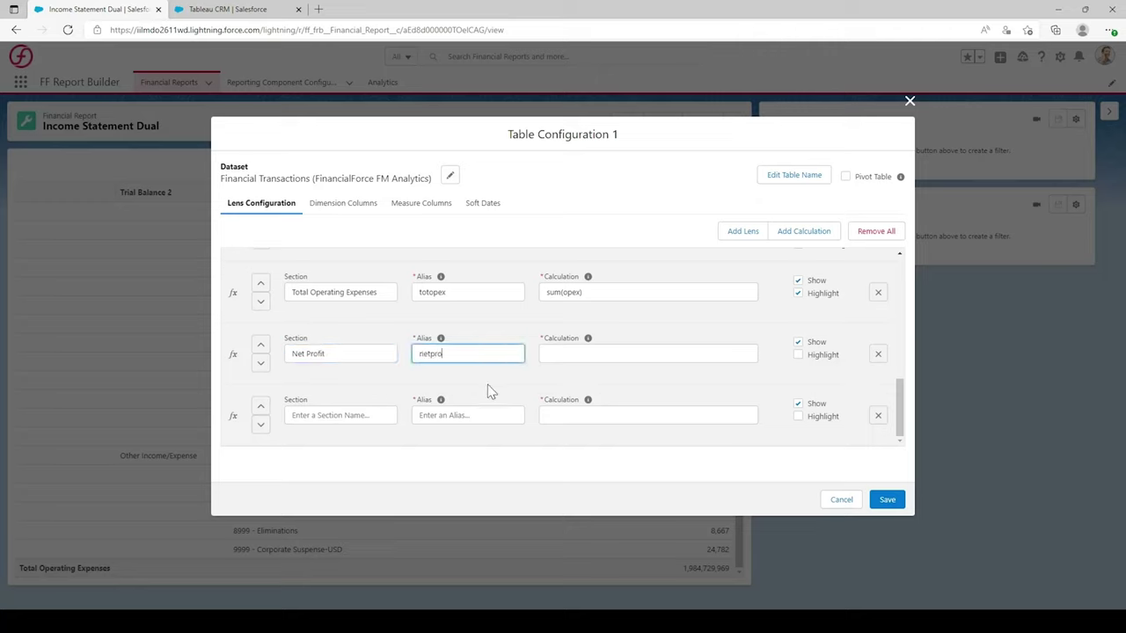
text(fit)
- Set the Net Profit calculation to Sum(grossmargin)-sum(opex) and highlight its row
key(Tab)
text(Sum)
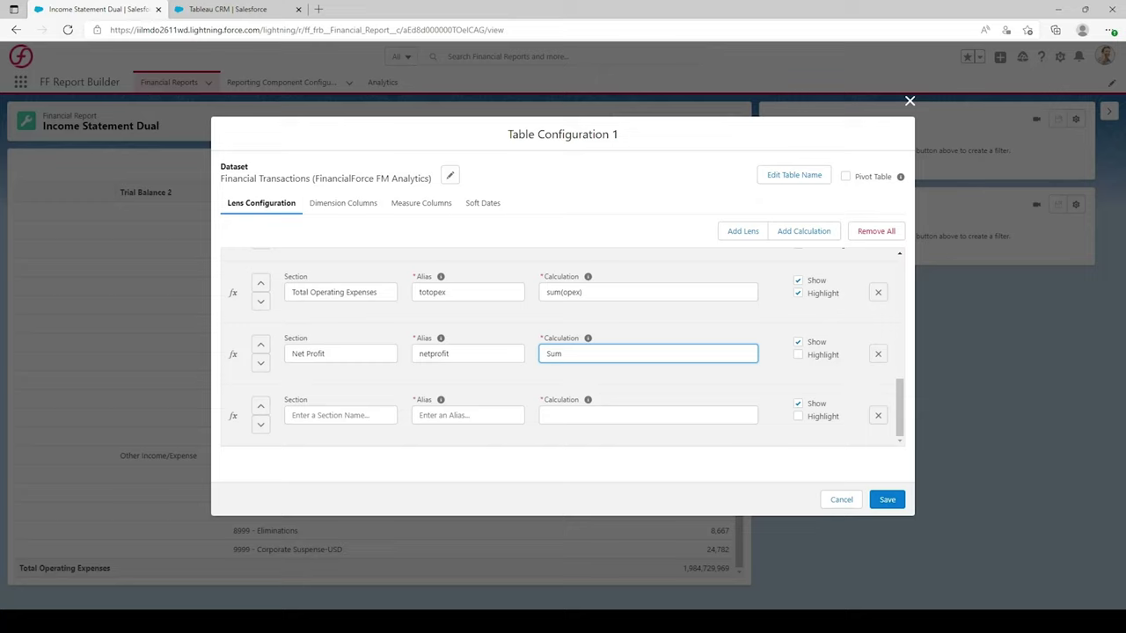
text((grossmargin)-sum(opex)
click(613, 382)
click(797, 354)
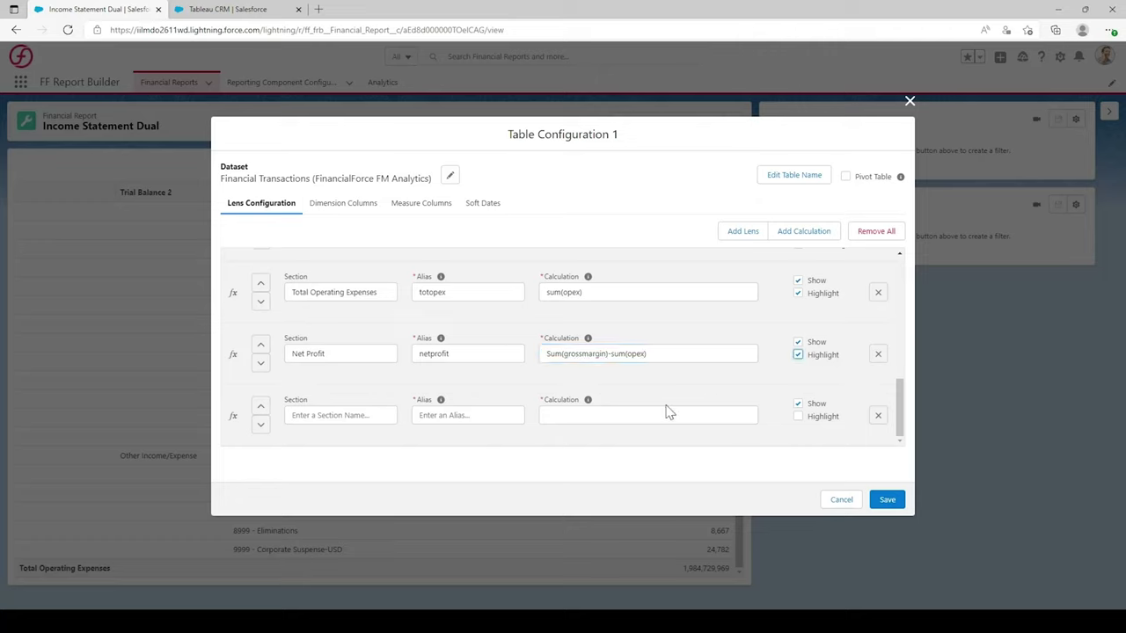
- Give the last calculation row the section name Net Profit % and the alias netprofitper
click(389, 413)
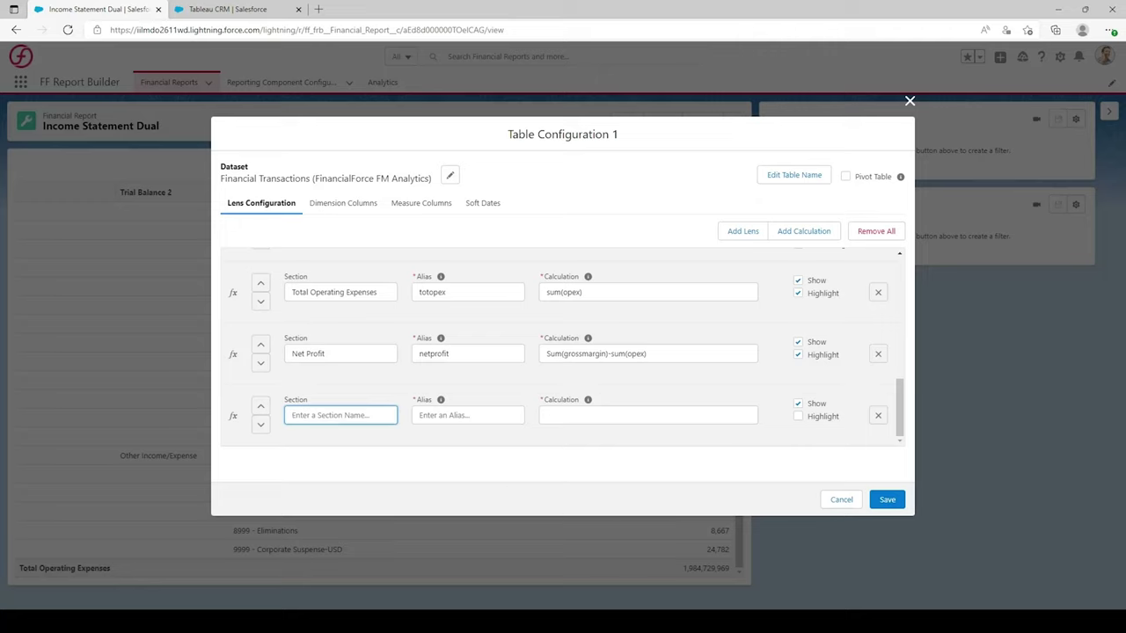
text(Net Profit %)
click(467, 415)
text(netprofitper)
click(546, 415)
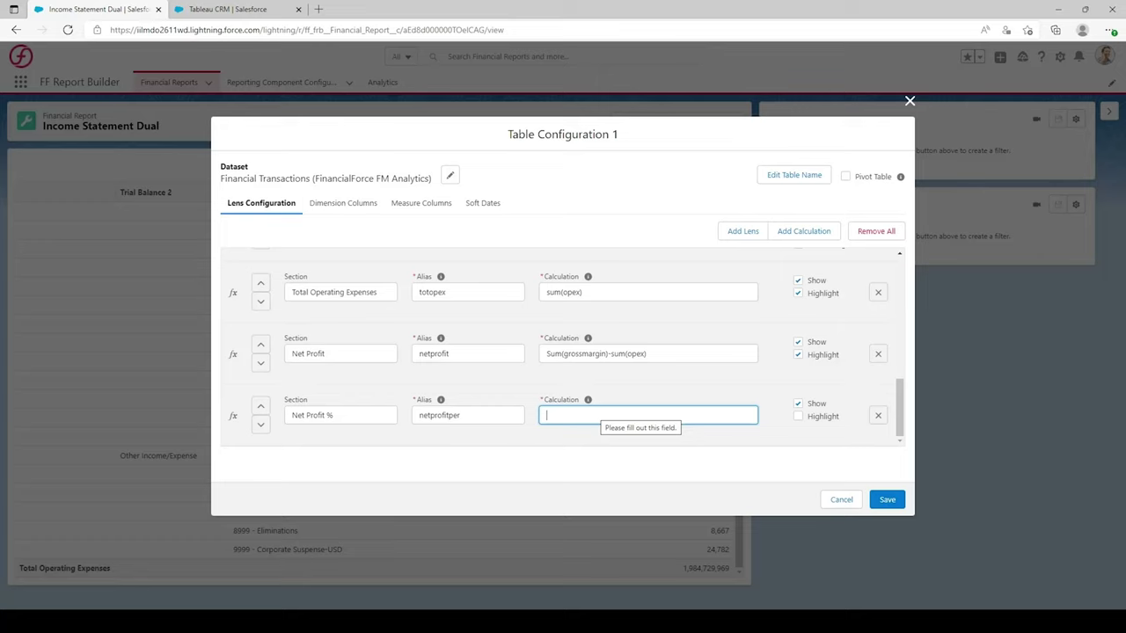
- Set the Net Profit % calculation to (100*netprofit/sum(salesrev))&'%'
text(netprofit)
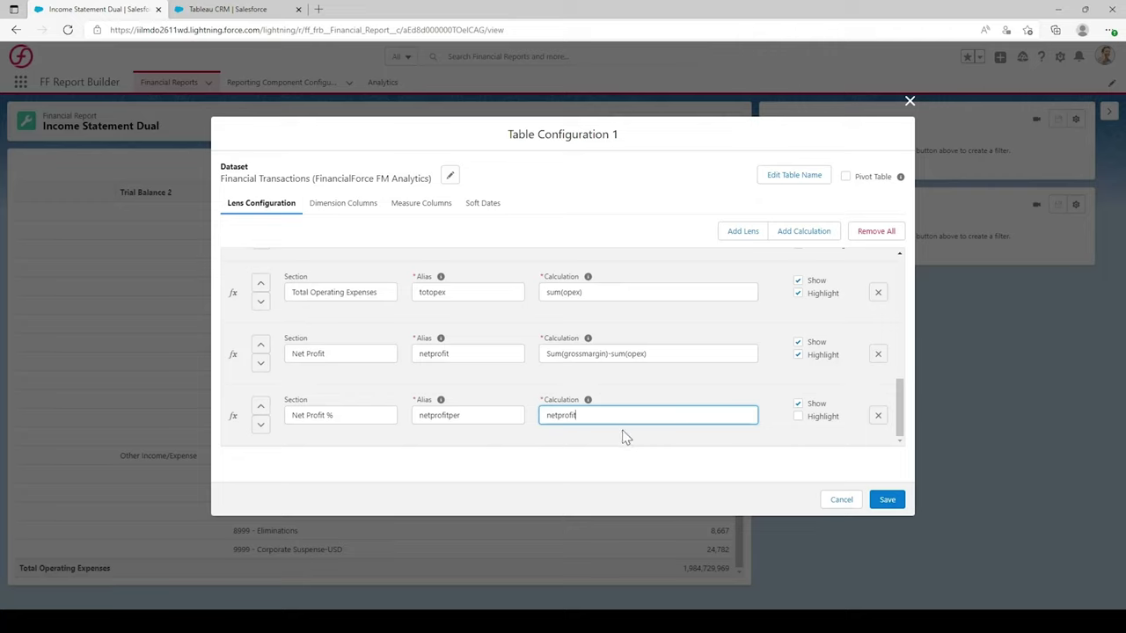
text(/)
text(sum)
text(()
text(sales)
text(rev)
text())
text(1)
text(00)
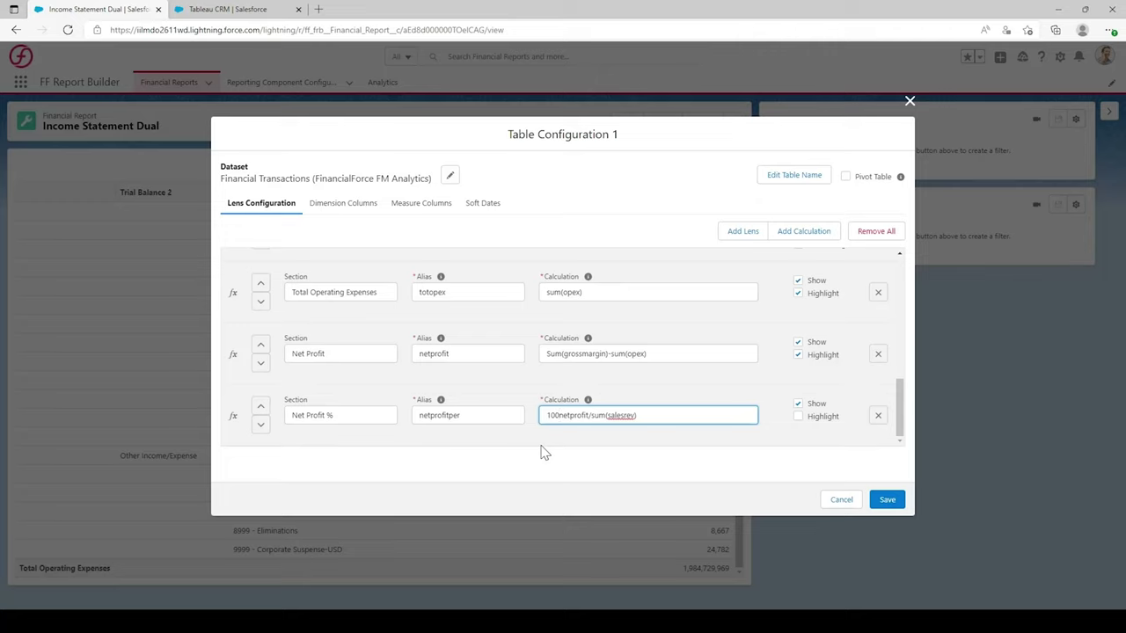
text(*)
click(543, 414)
text(()
text(&)
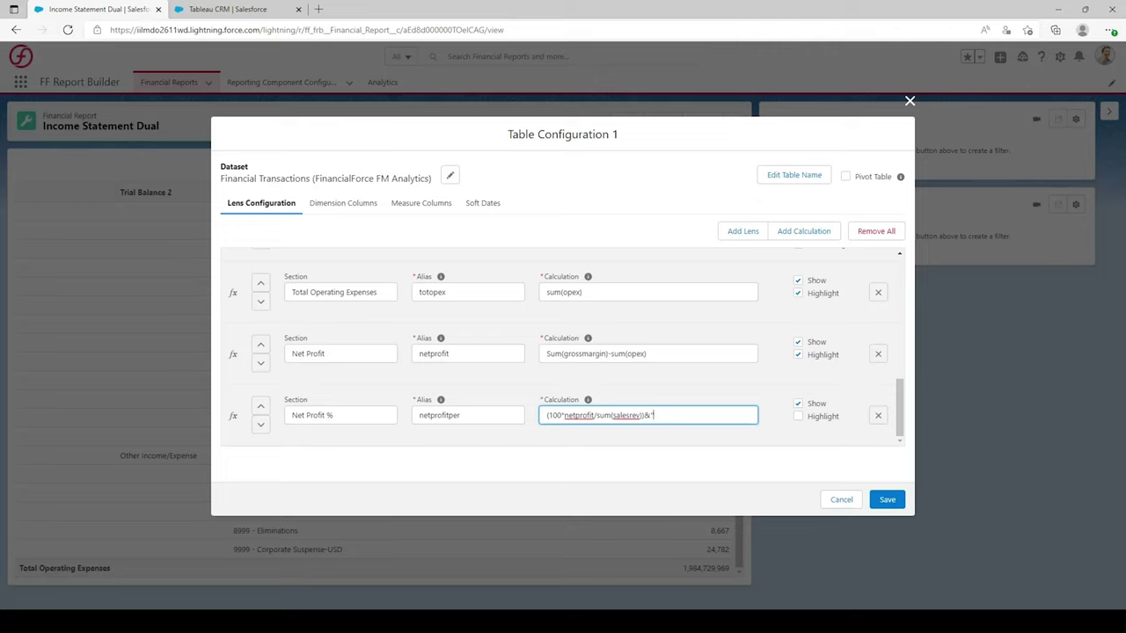
text('%')
click(666, 444)
- Highlight the Net Profit % row and save the table configuration
click(798, 418)
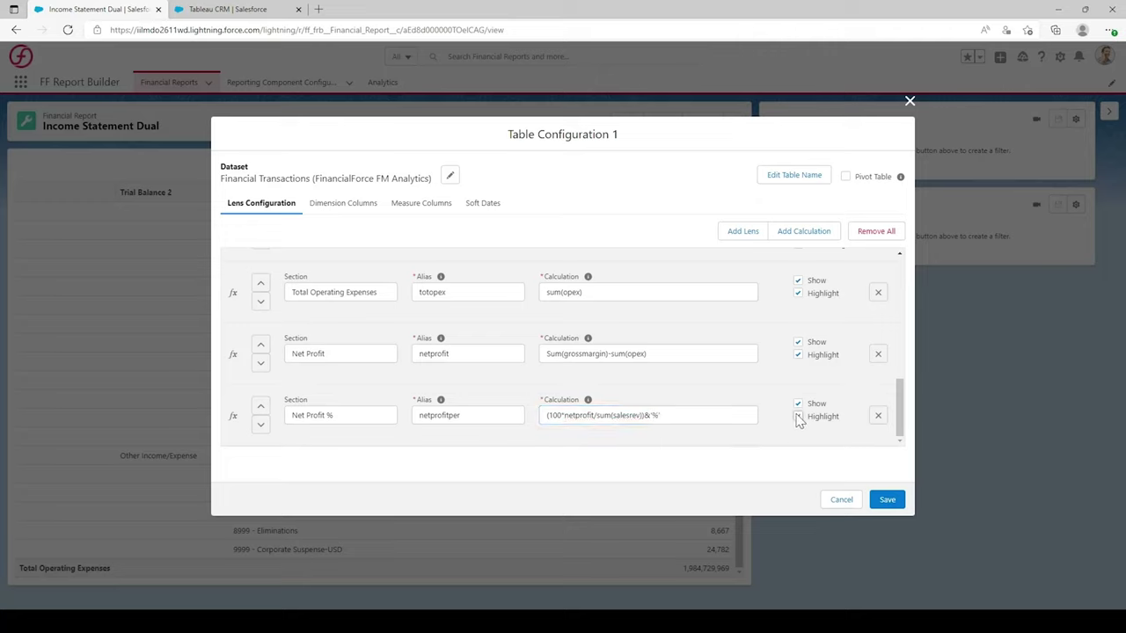
click(888, 500)
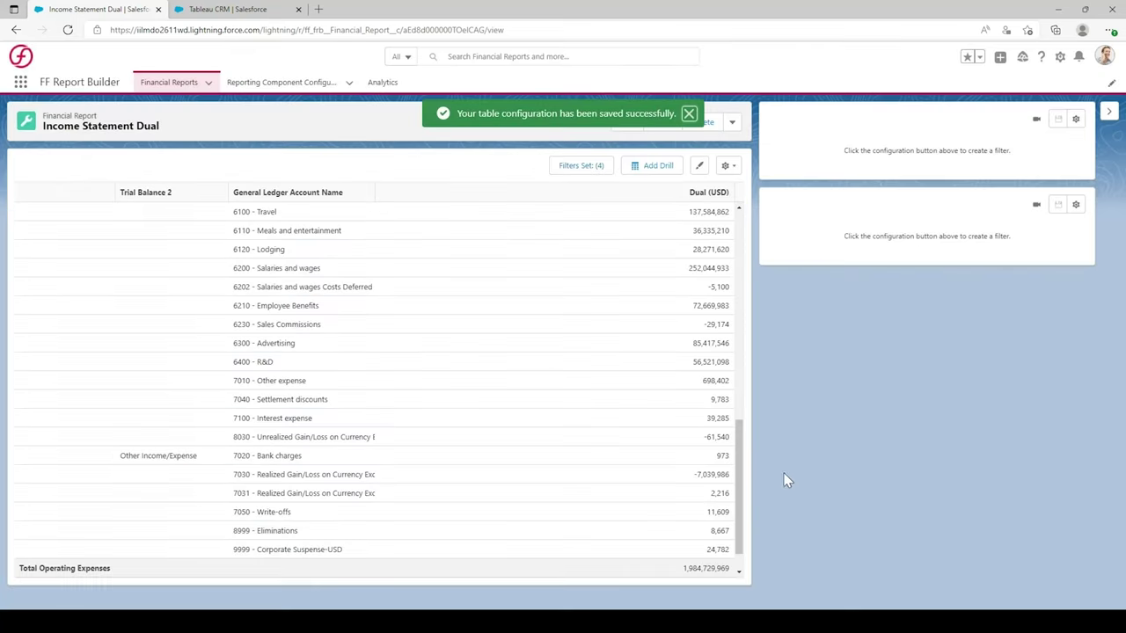
scroll(664, 458, down, 2)
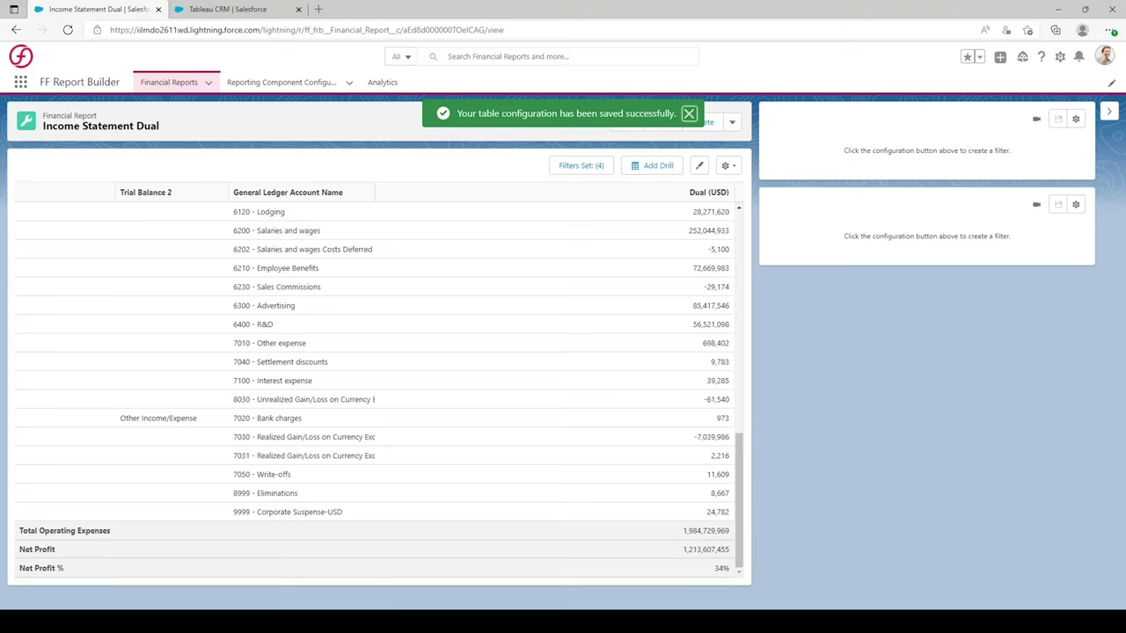
mouse_move(742, 533)
mouse_down()
mouse_move(741, 396)
mouse_move(737, 547)
mouse_up()
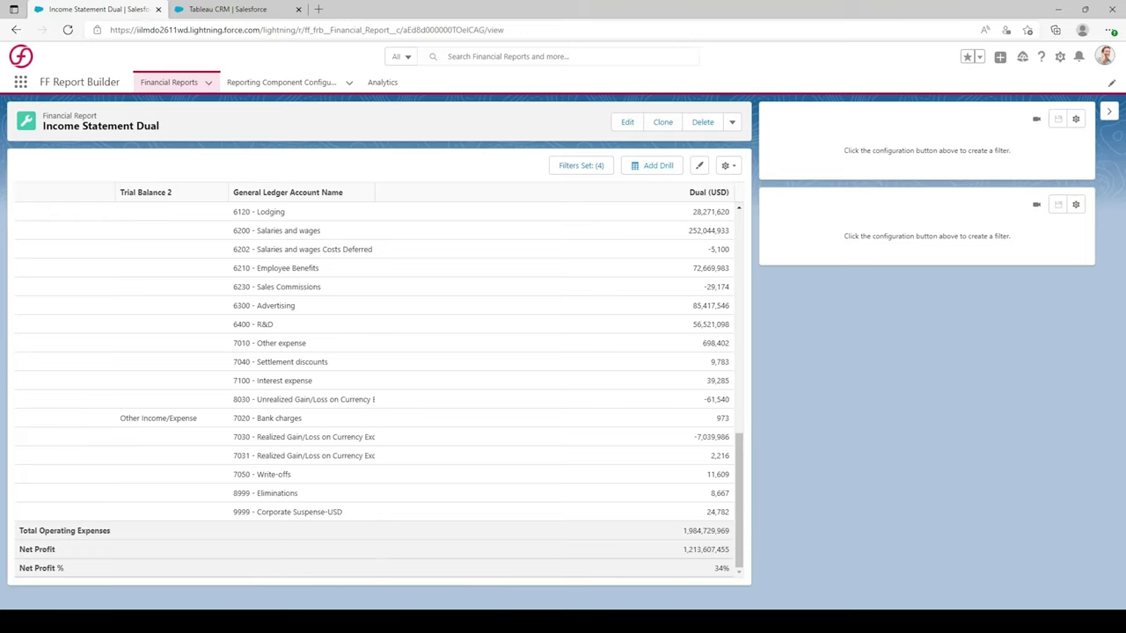
drag(735, 544, 734, 332)
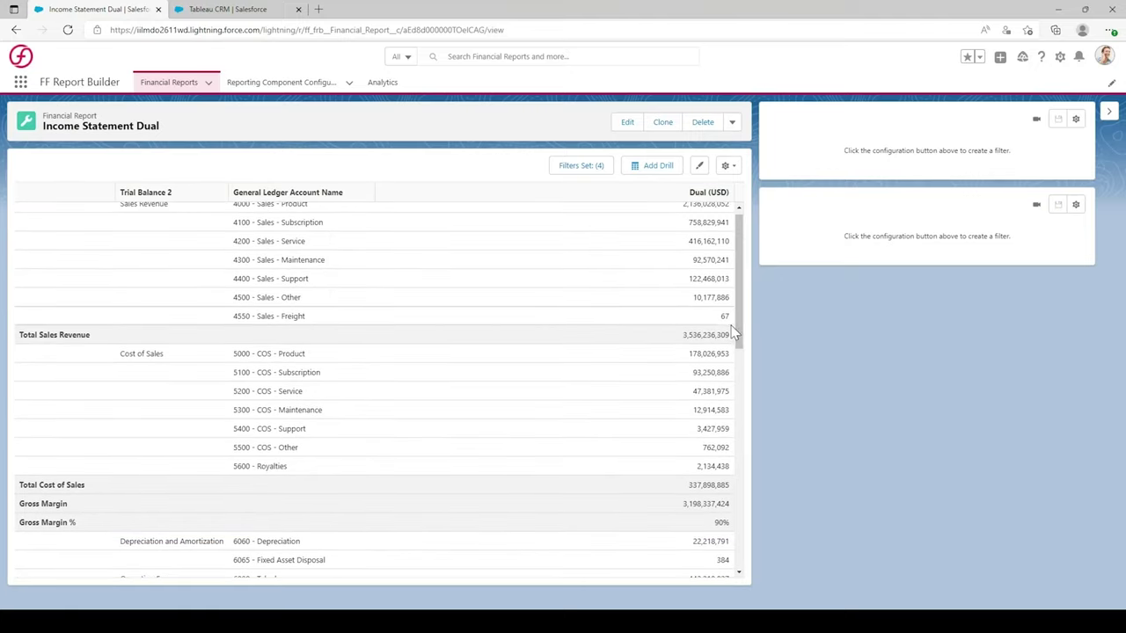
scroll(740, 327, down, 1)
scroll(740, 327, up, 1)
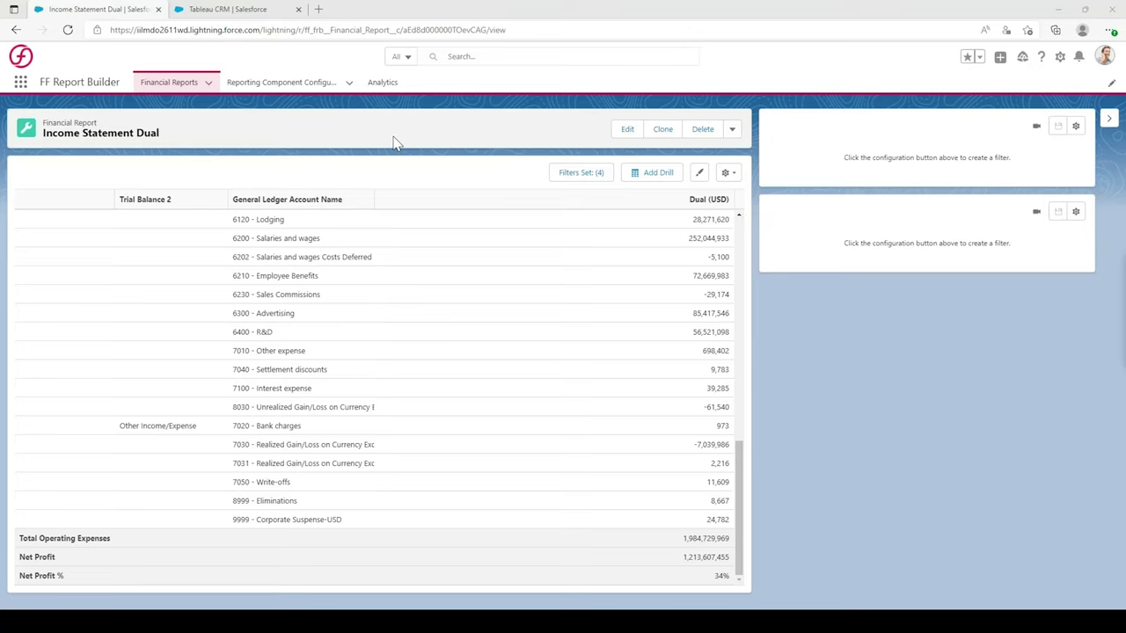
- Switch to Tableau CRM and clone the FT - Operating expenses lens
click(224, 10)
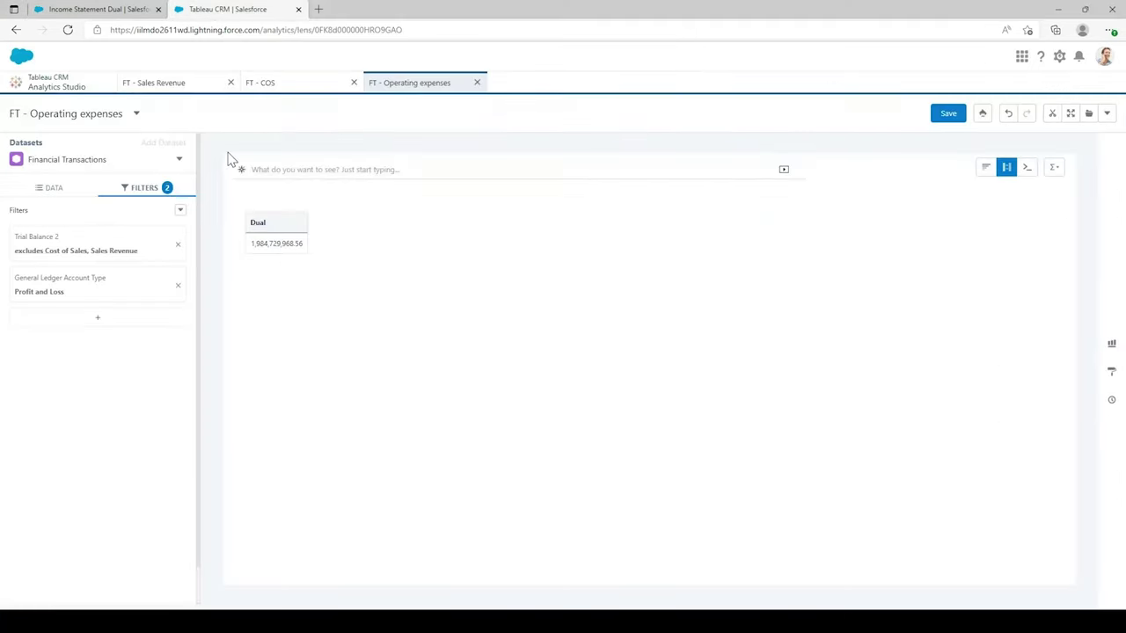
click(1106, 113)
click(1091, 156)
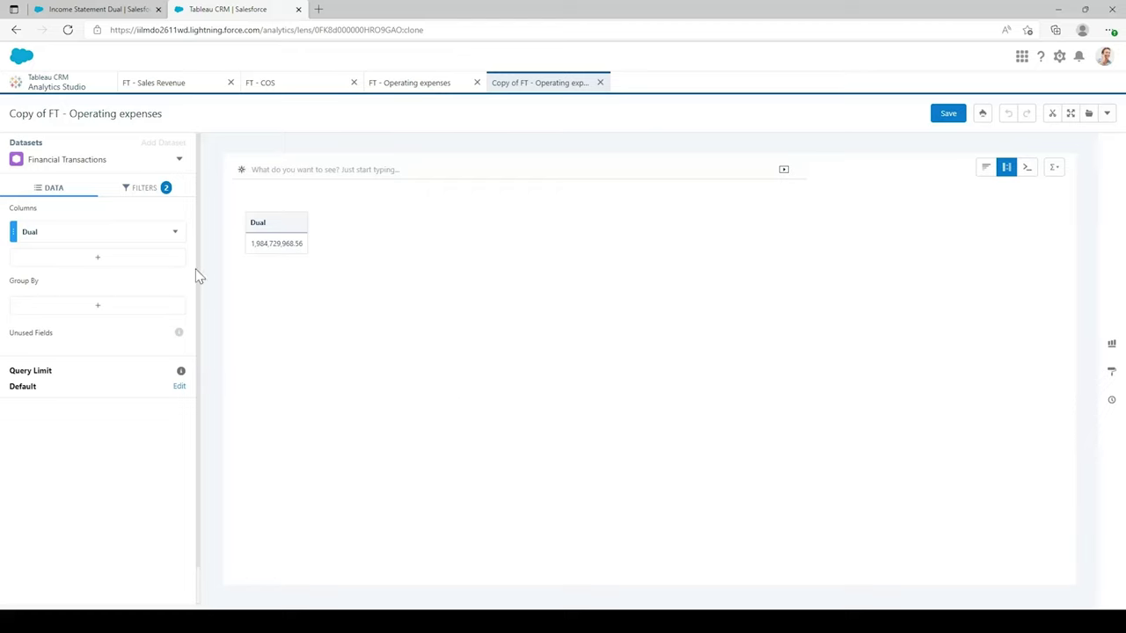
- Remove the Trial Balance 2 and General Ledger Account Type filters from the cloned lens
click(129, 197)
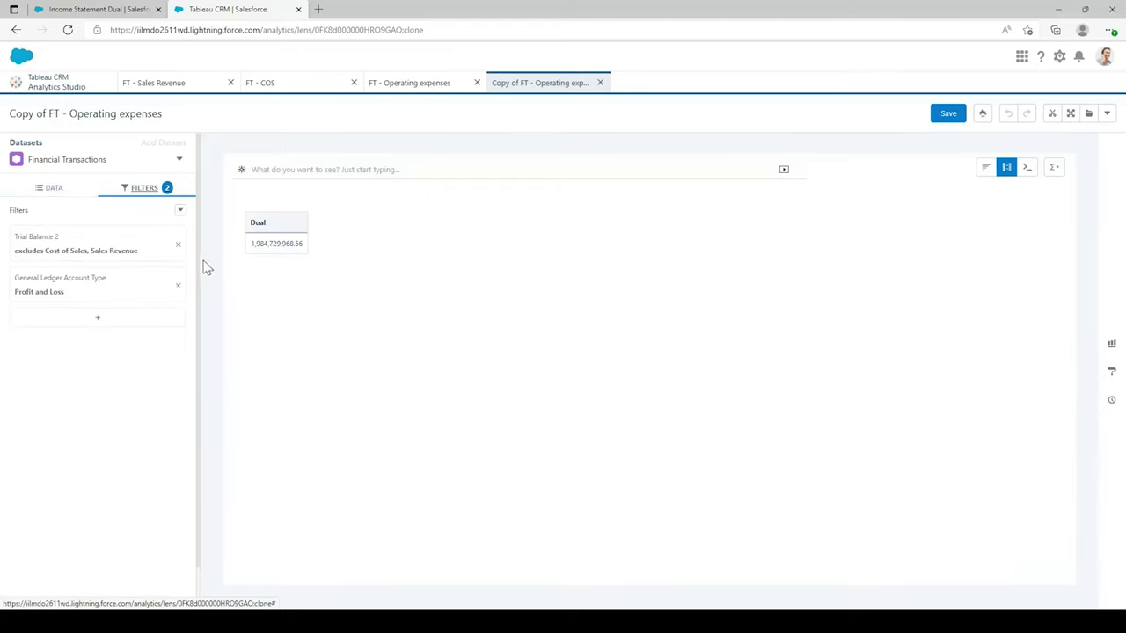
click(177, 246)
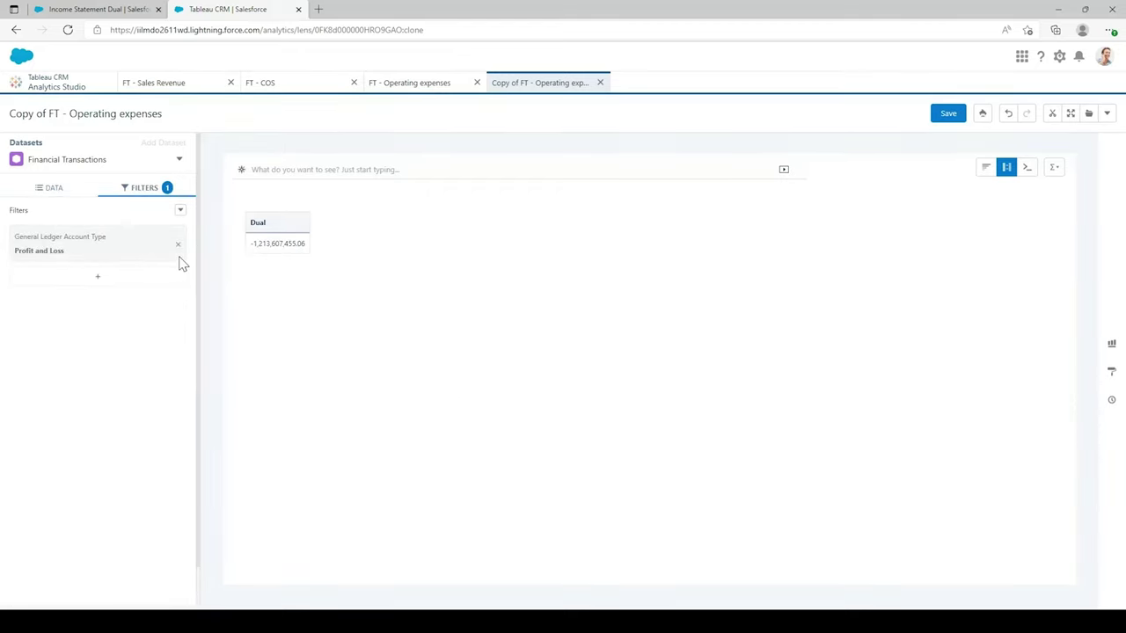
click(177, 246)
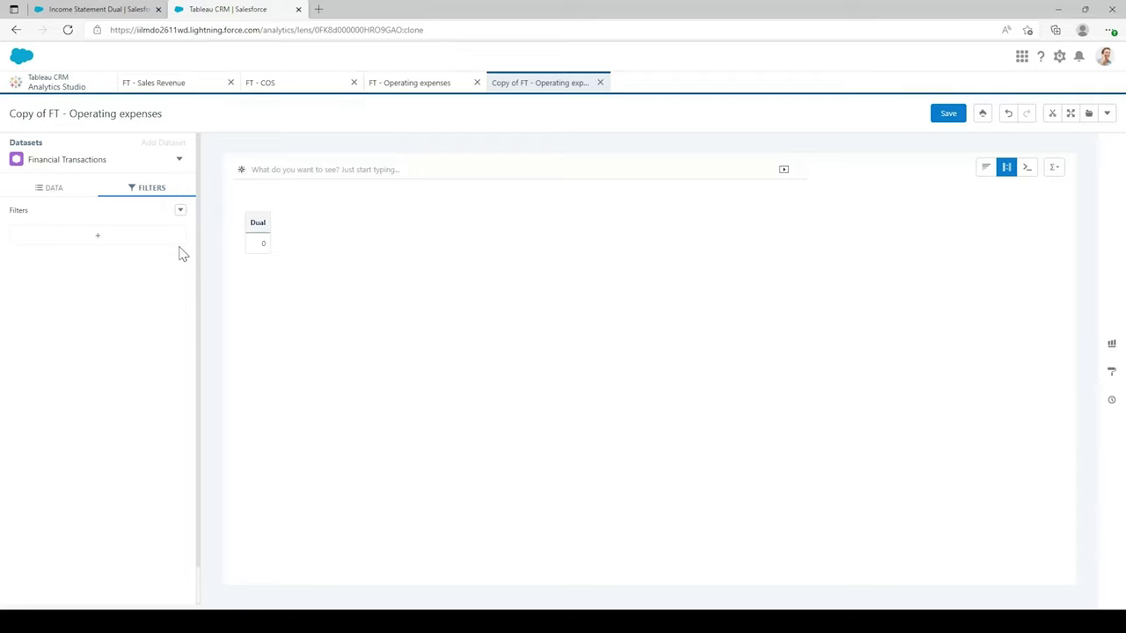
- Group the cloned lens by Company Name
click(54, 193)
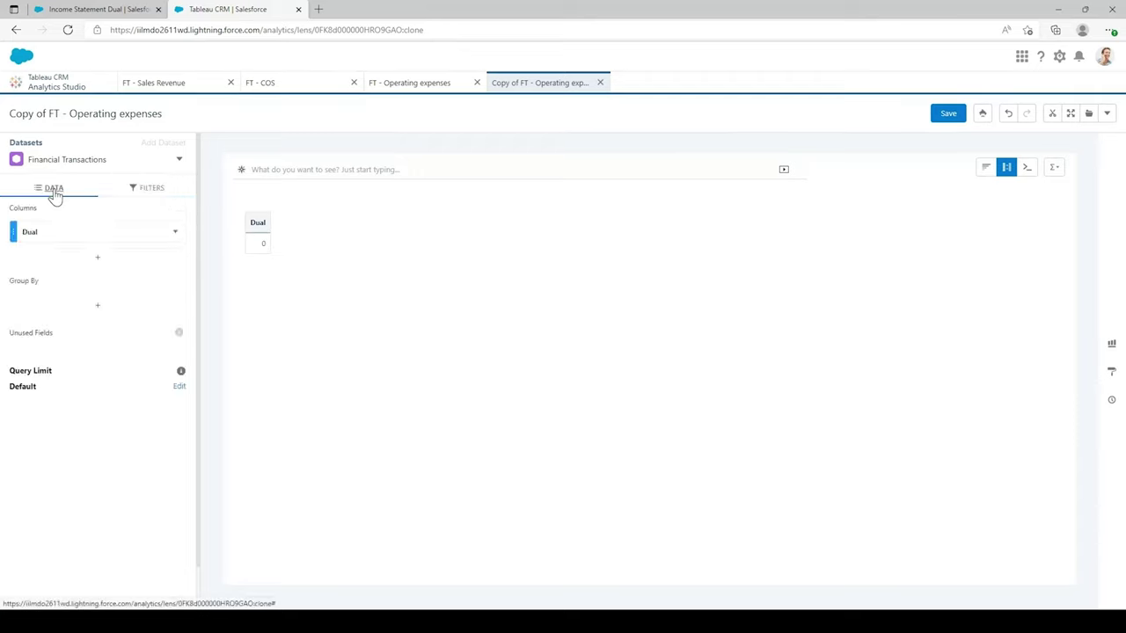
click(117, 310)
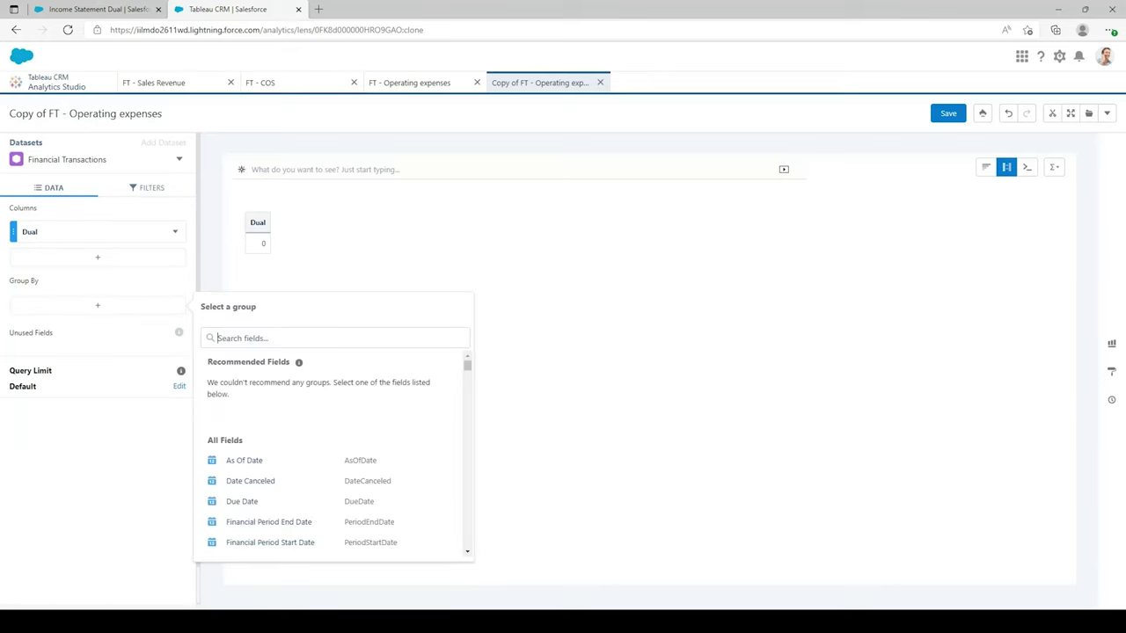
text(company name)
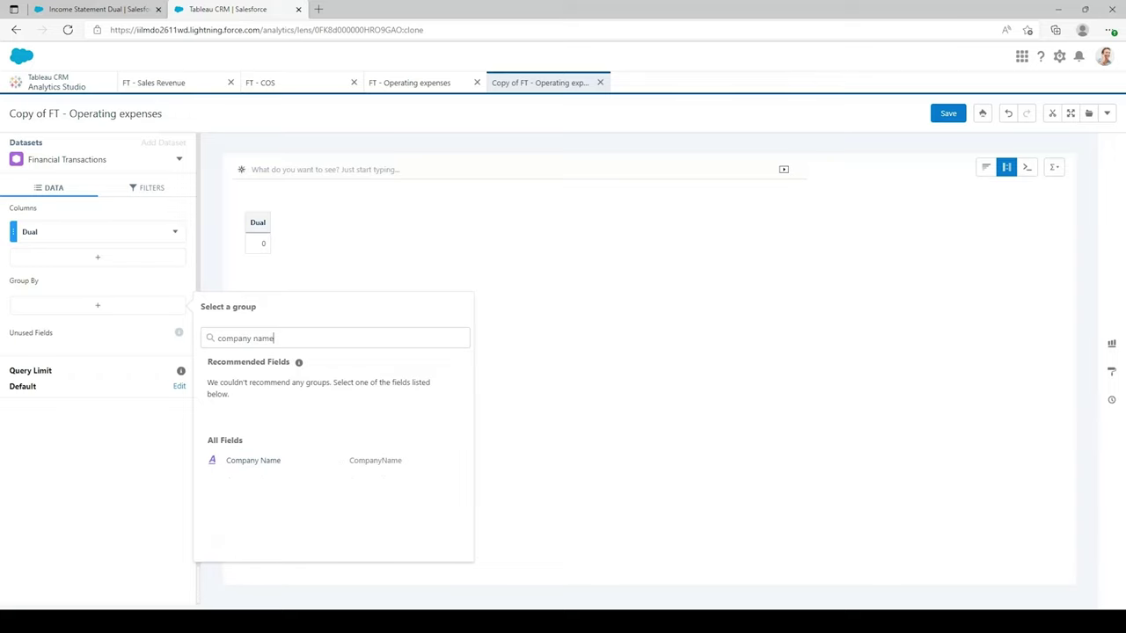
click(301, 462)
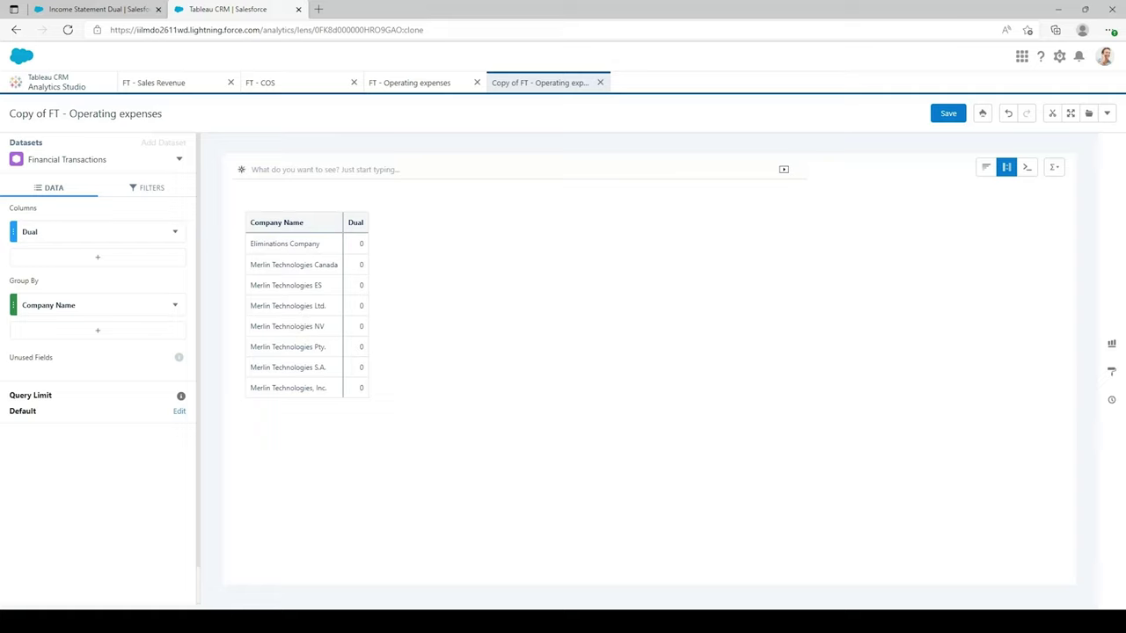
- Save the cloned lens as FT - Company filter in the Shared App
click(942, 117)
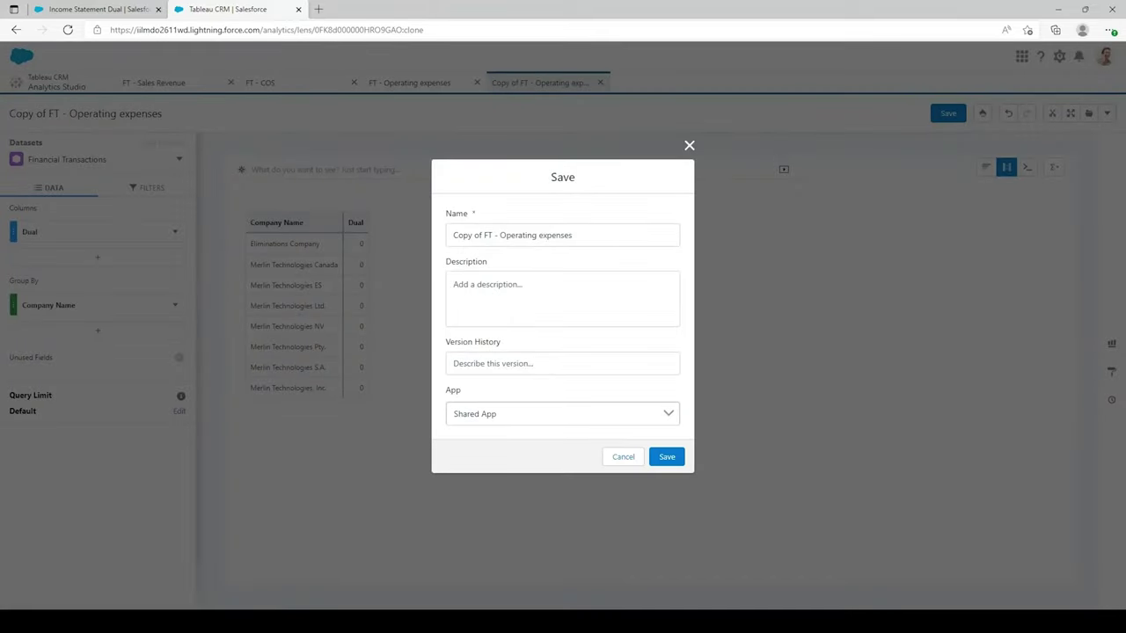
drag(573, 236, 424, 253)
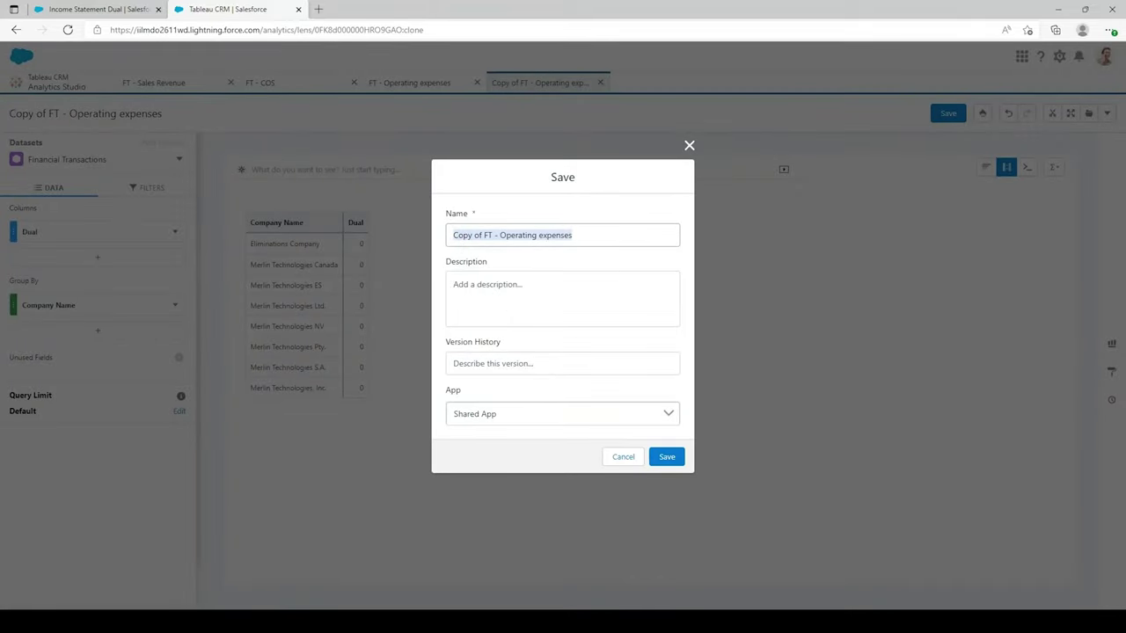
text(FT)
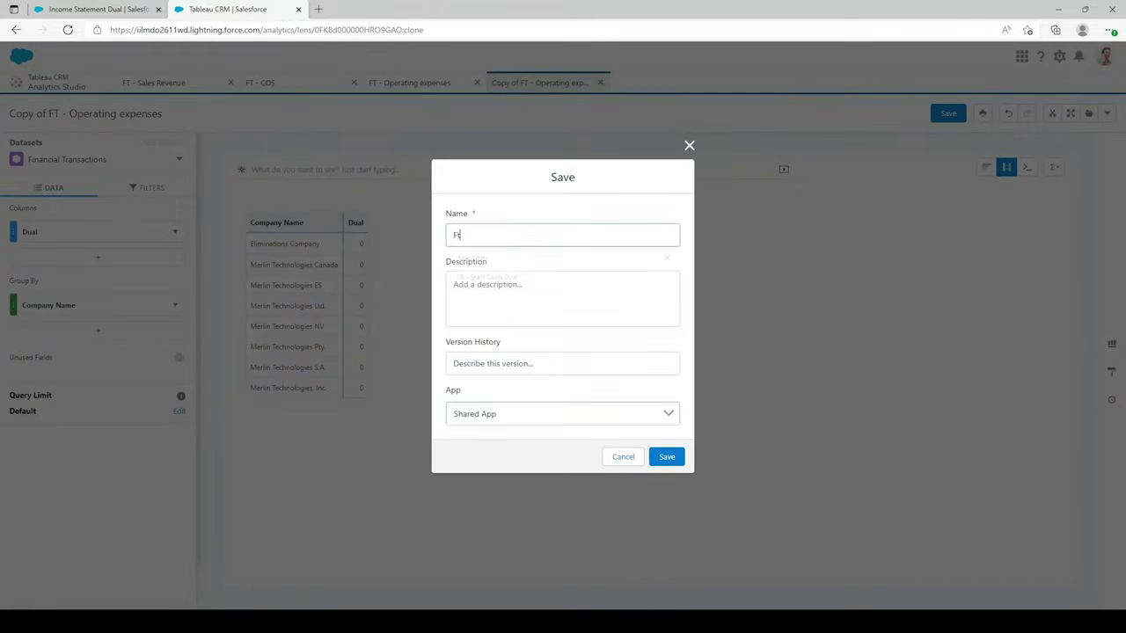
text( - Company filter)
click(505, 413)
click(511, 401)
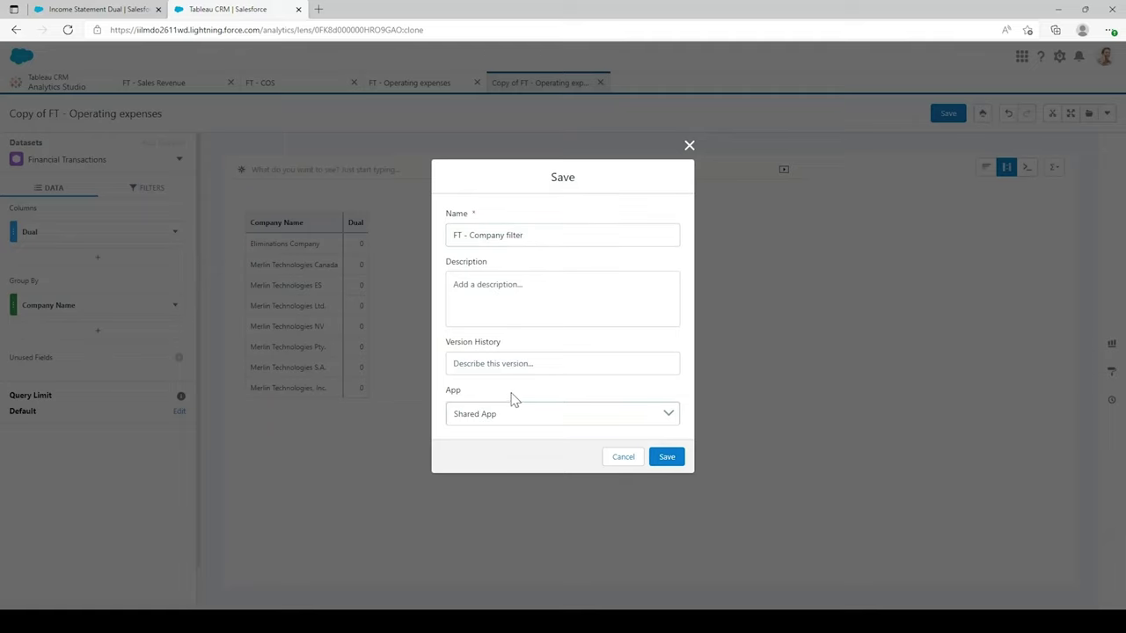
click(667, 457)
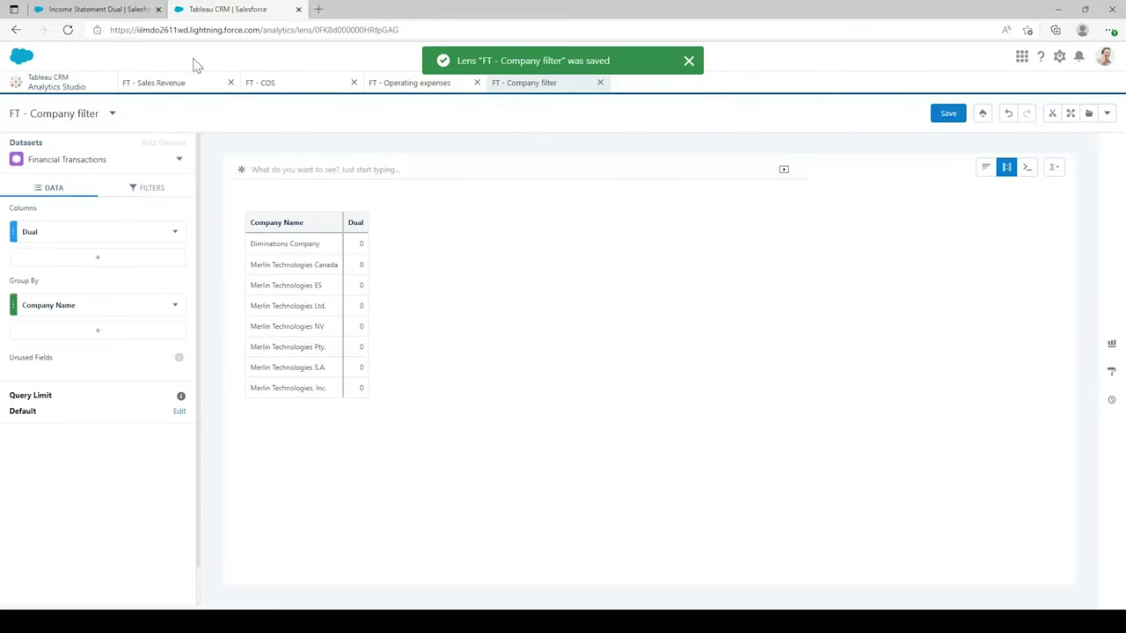
- Switch to the Income Statement Dual report and configure its first filter as Company, using the FT - Company filter lens
click(108, 12)
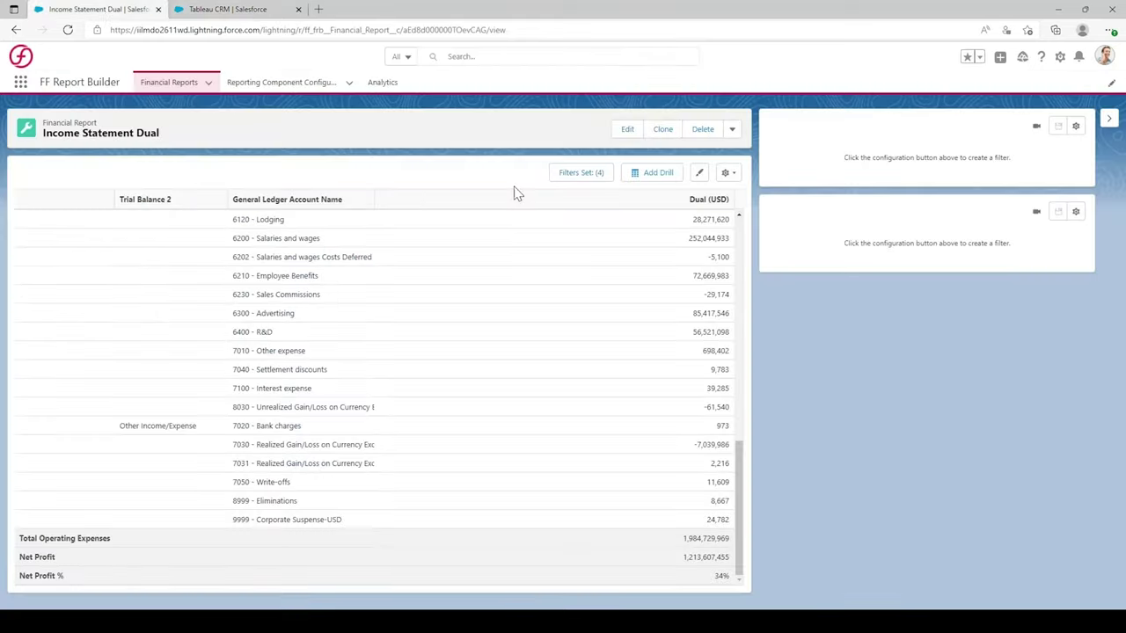
click(1076, 128)
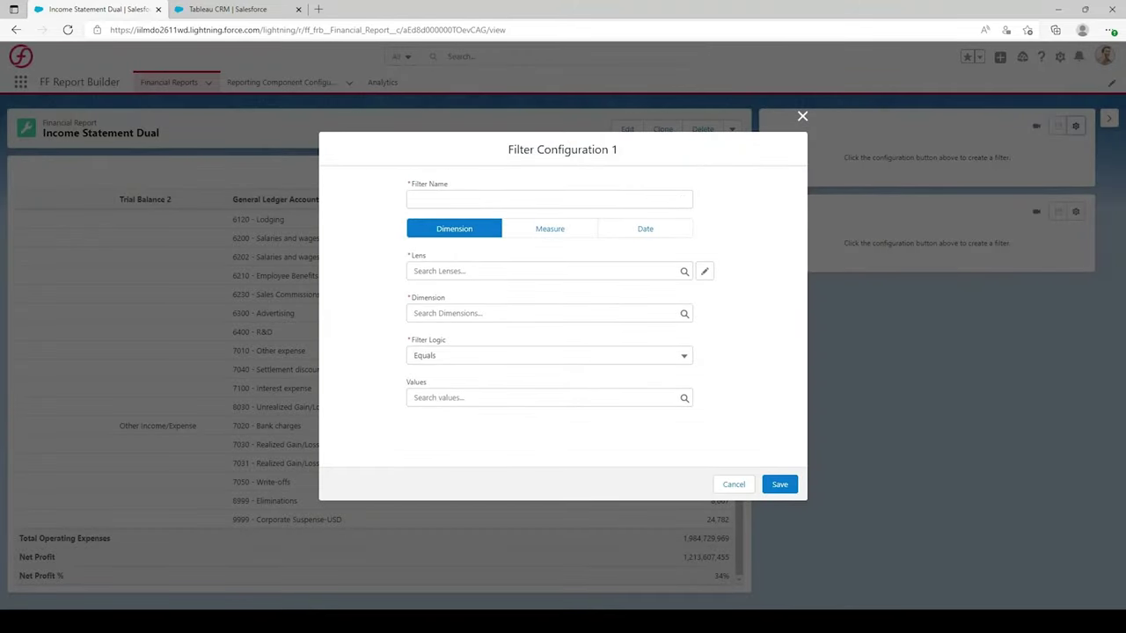
click(459, 204)
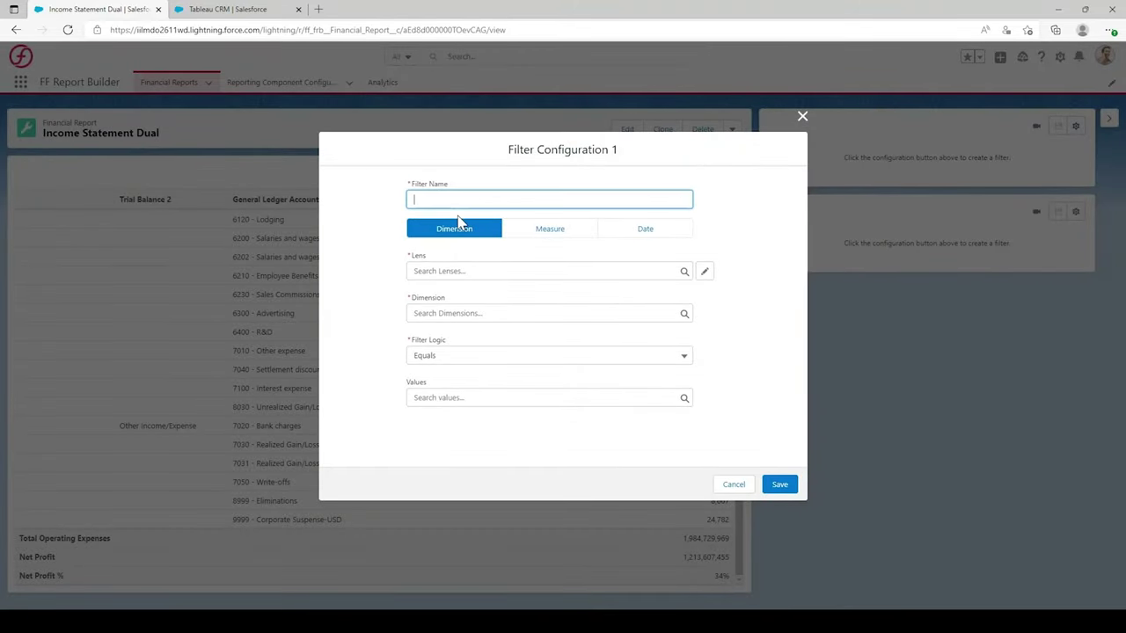
text(Company)
click(462, 266)
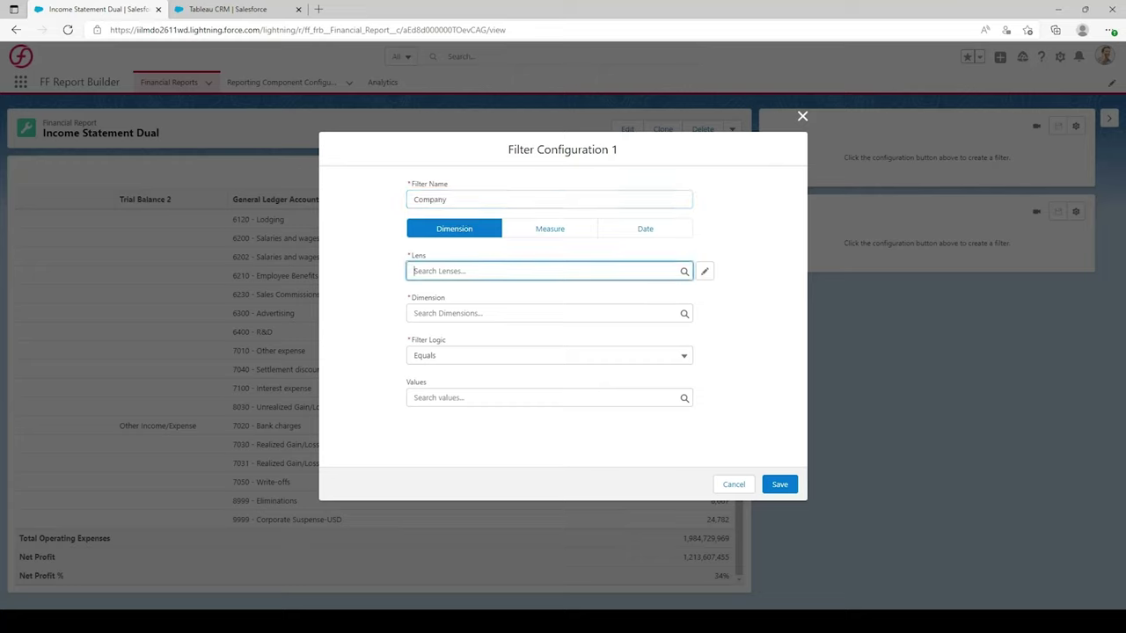
click(473, 295)
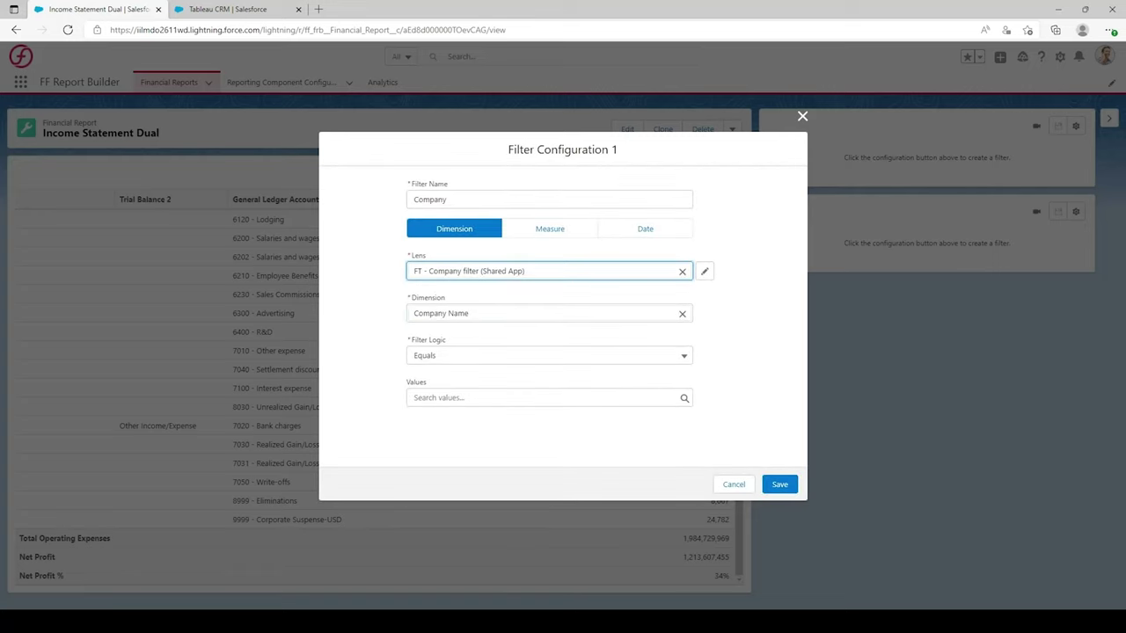
- Keep the filter logic as Equals and save the Company filter with no preselected values
click(467, 358)
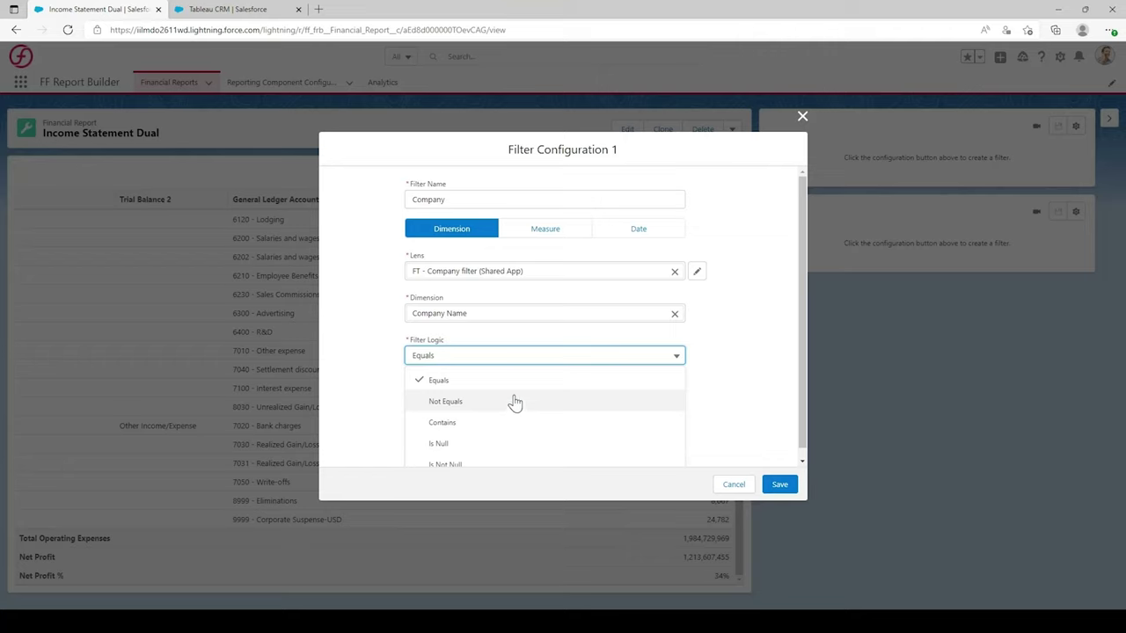
click(527, 364)
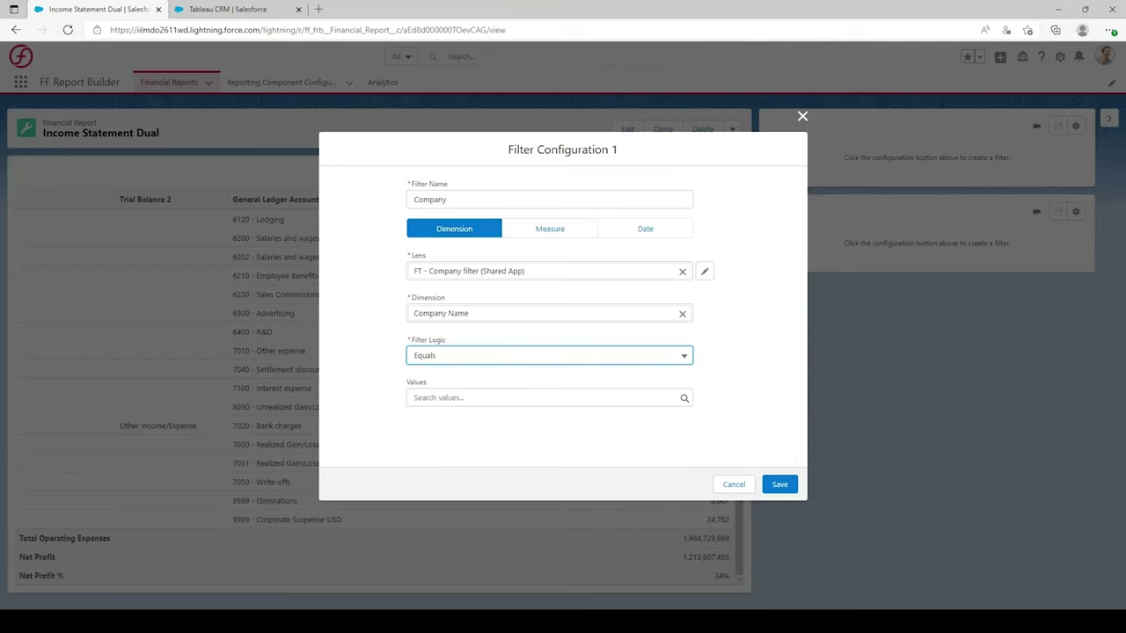
click(519, 398)
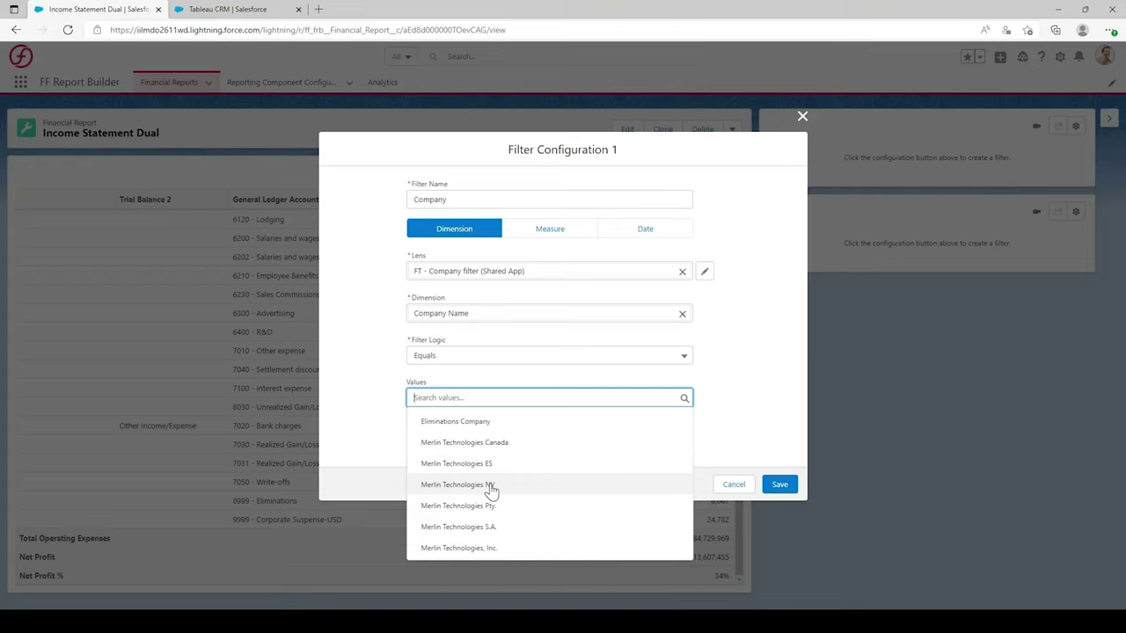
click(428, 492)
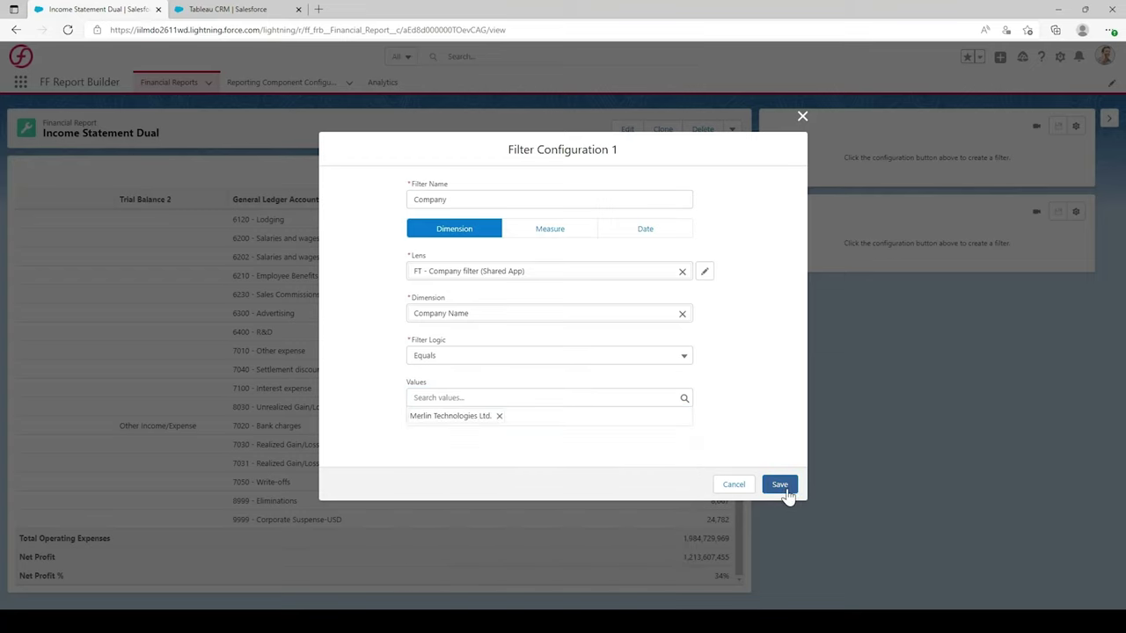
click(499, 416)
click(786, 486)
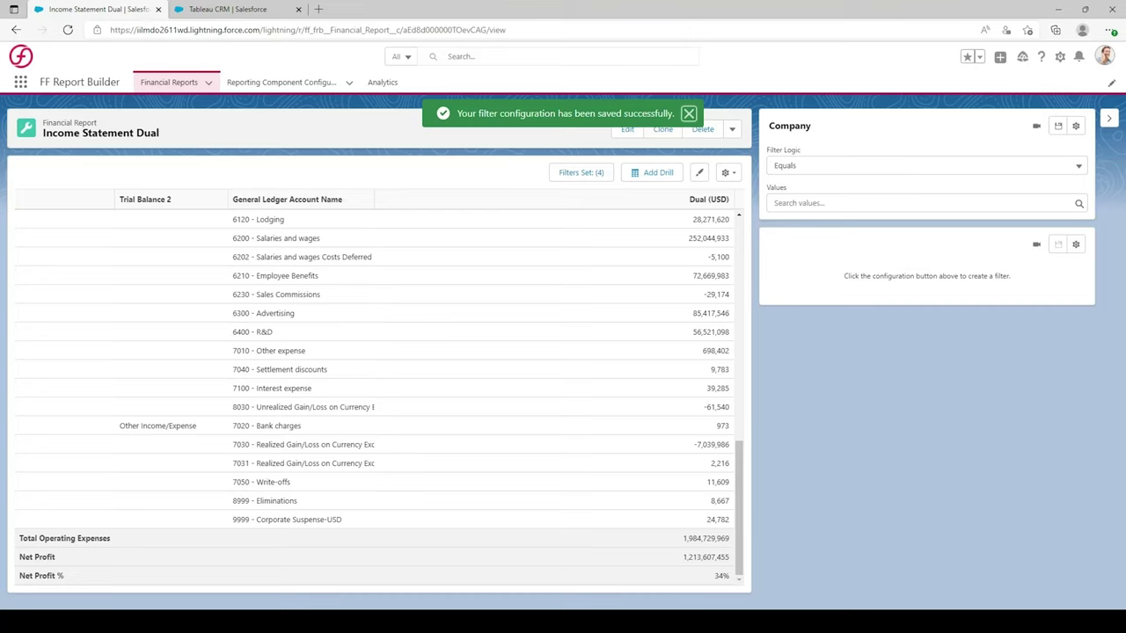
- Filter the report to the company Merlin Technologies Ltd. and view the report from its start
click(844, 203)
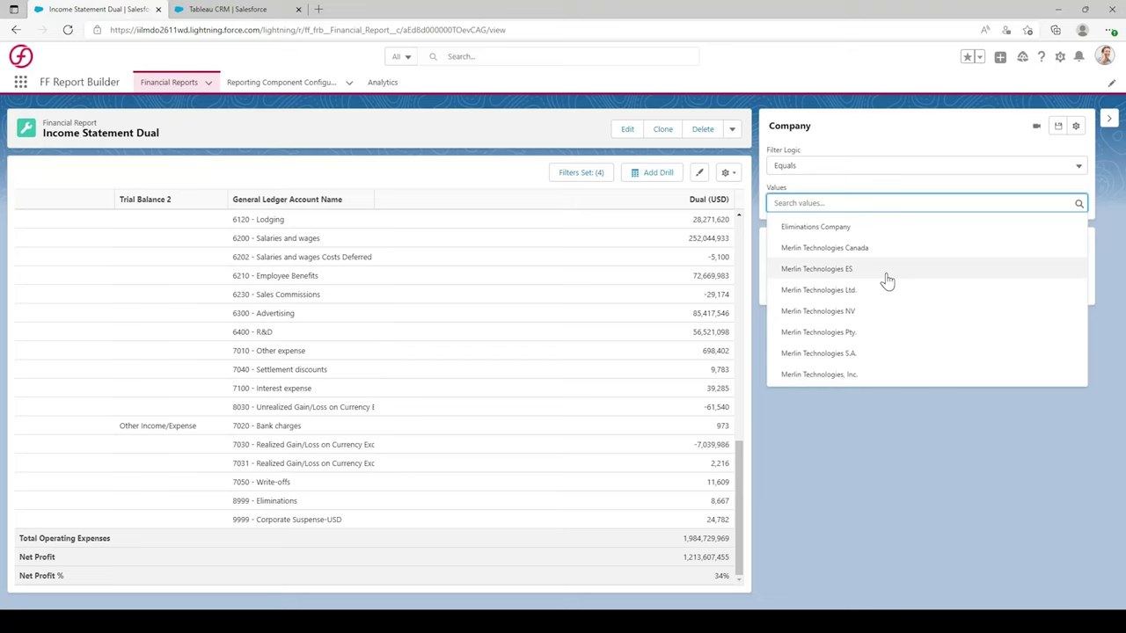
click(860, 289)
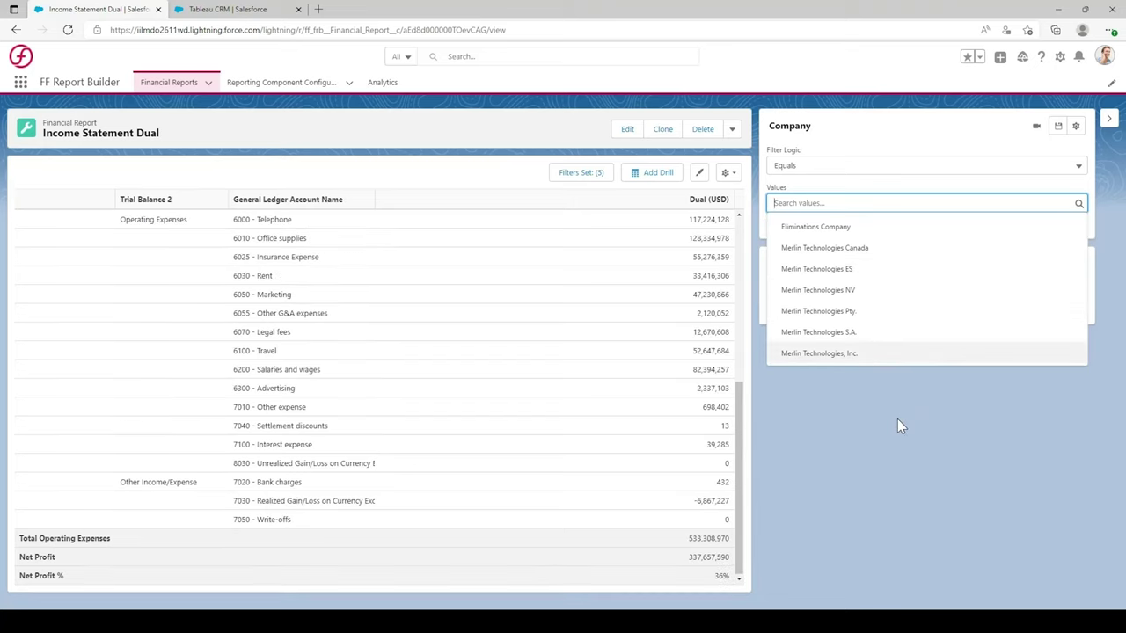
click(897, 419)
scroll(378, 396, up, 5)
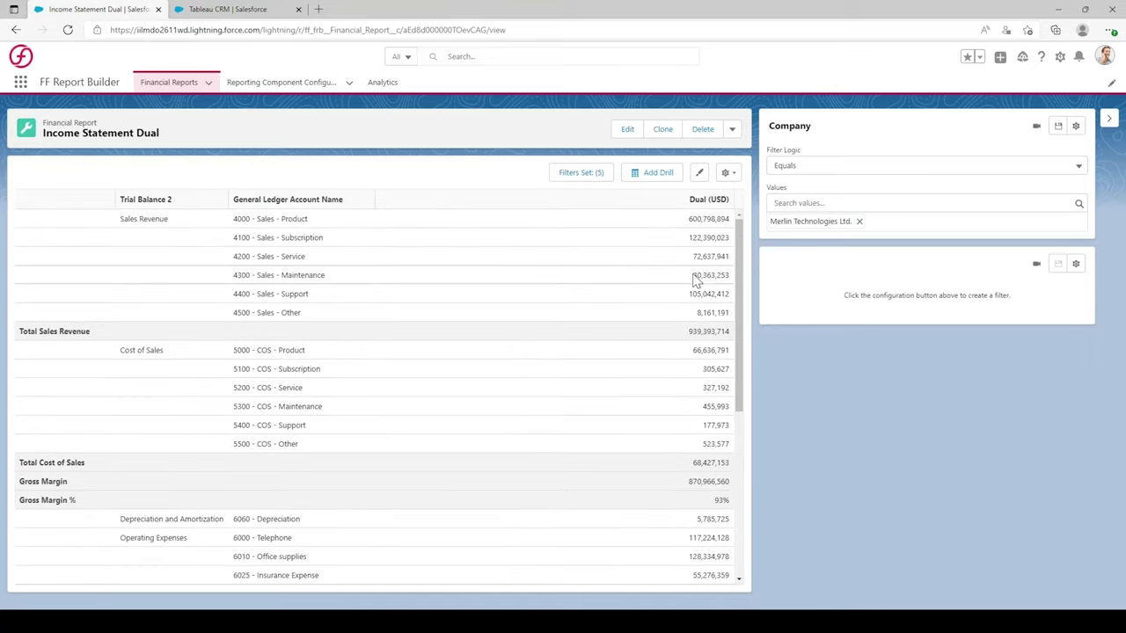
- Add Merlin Technologies, Inc. to the Company filter and clear both selected companies
click(862, 204)
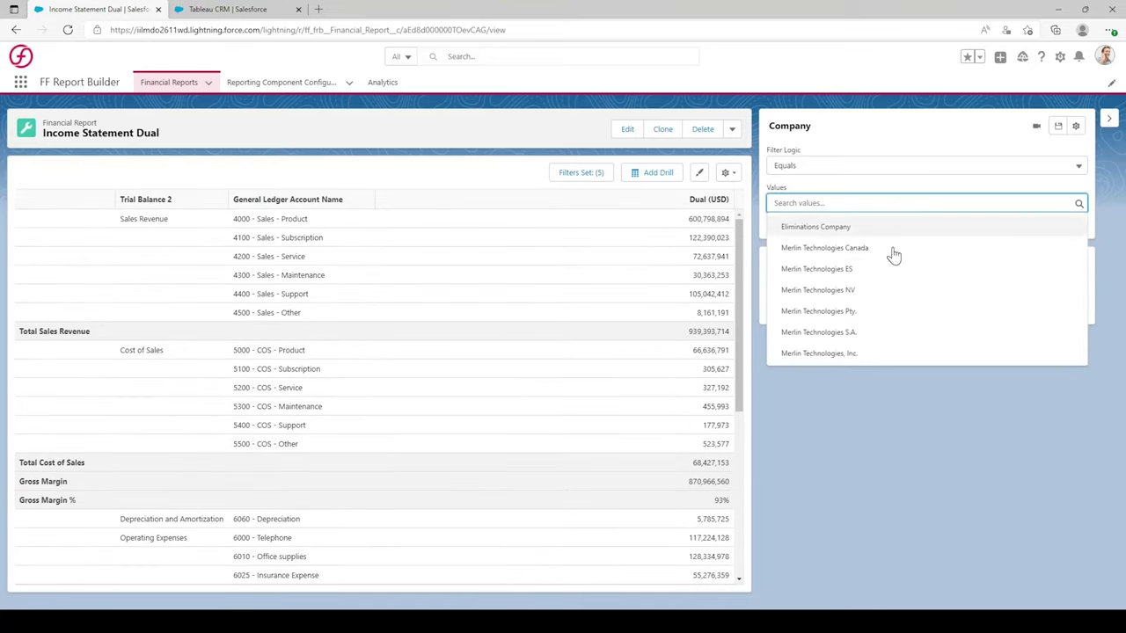
click(864, 353)
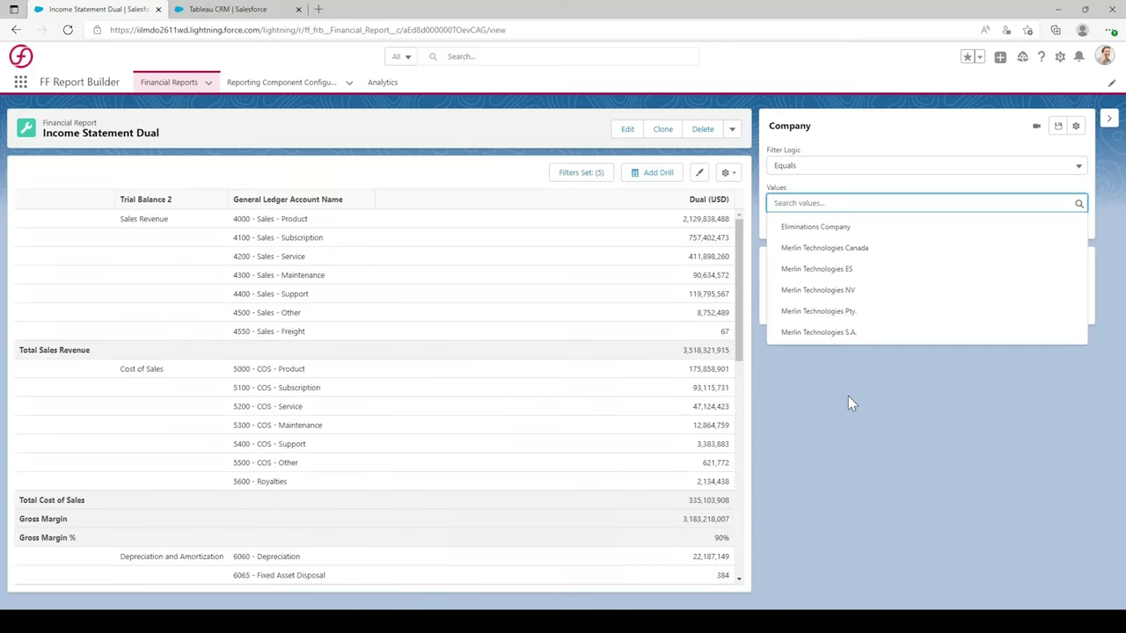
click(848, 396)
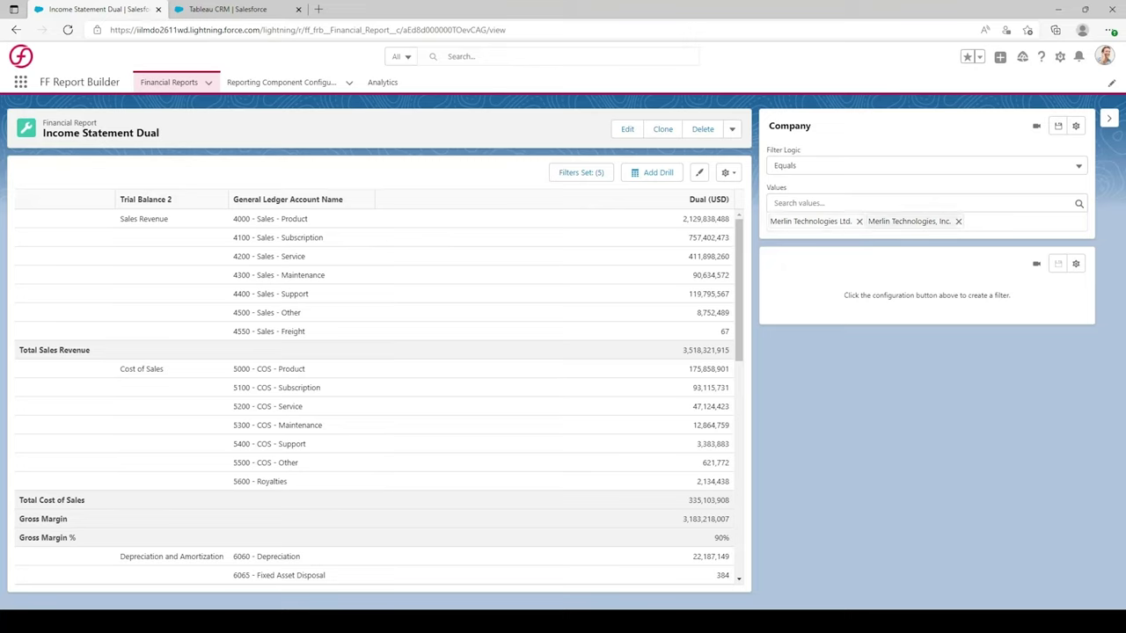
click(958, 222)
click(860, 221)
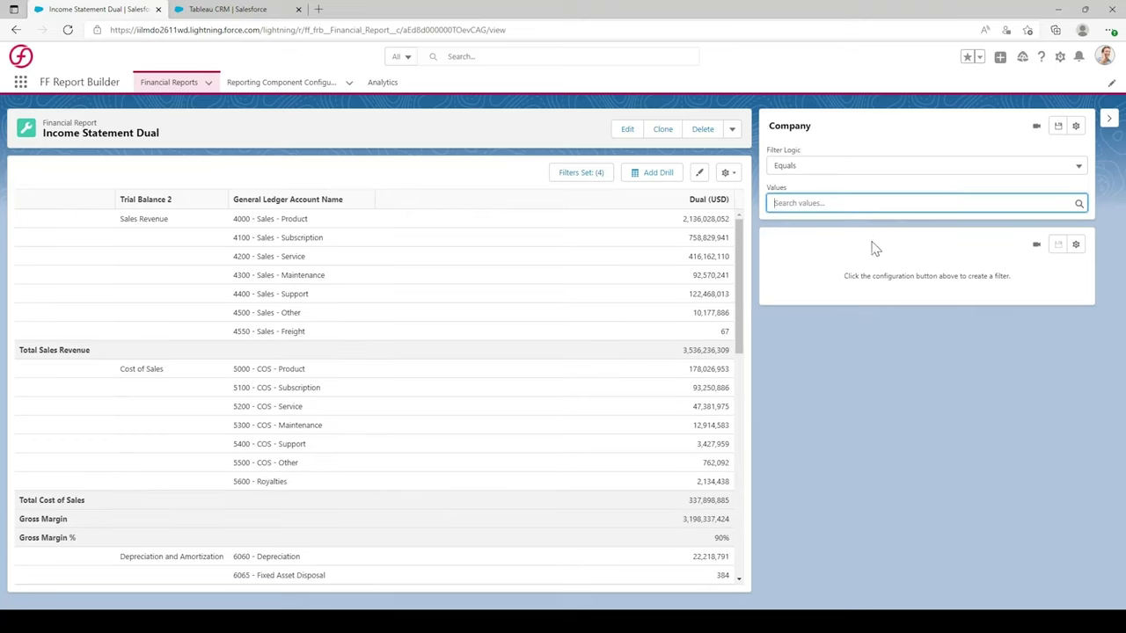
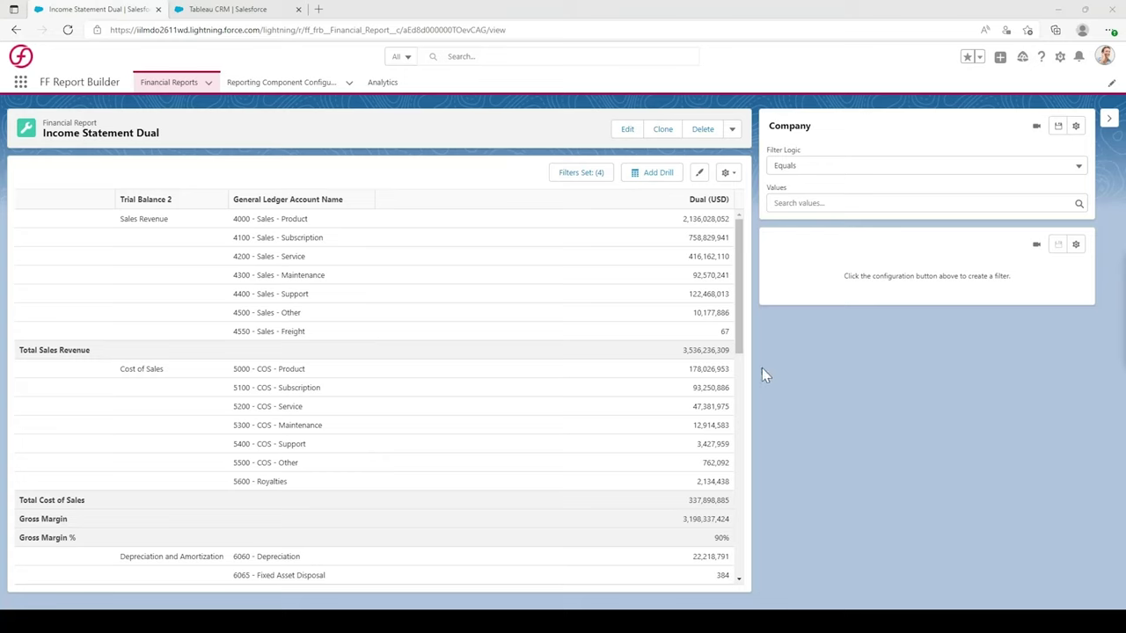
- Activate soft dates for the report table with Financial Period End Date as the soft date dimension
click(727, 176)
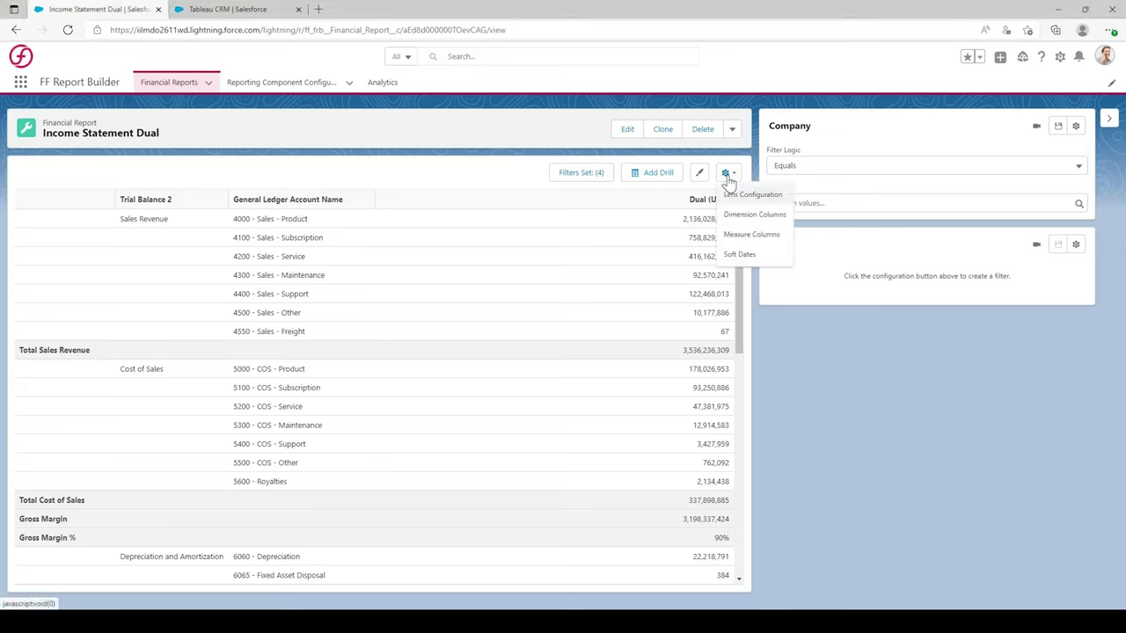
click(754, 255)
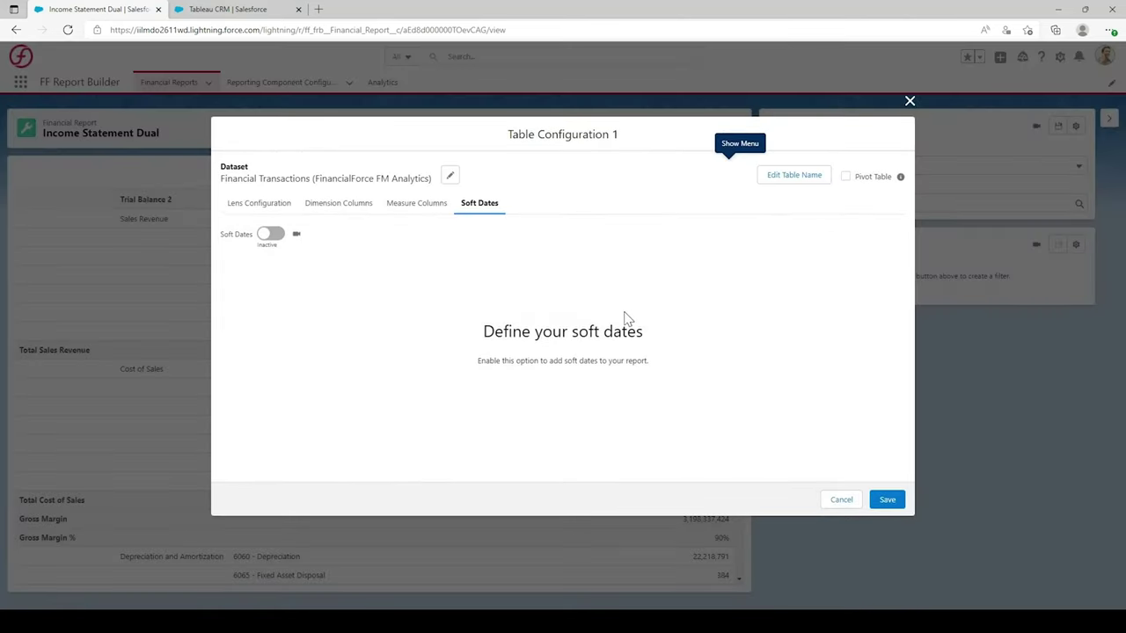
click(272, 234)
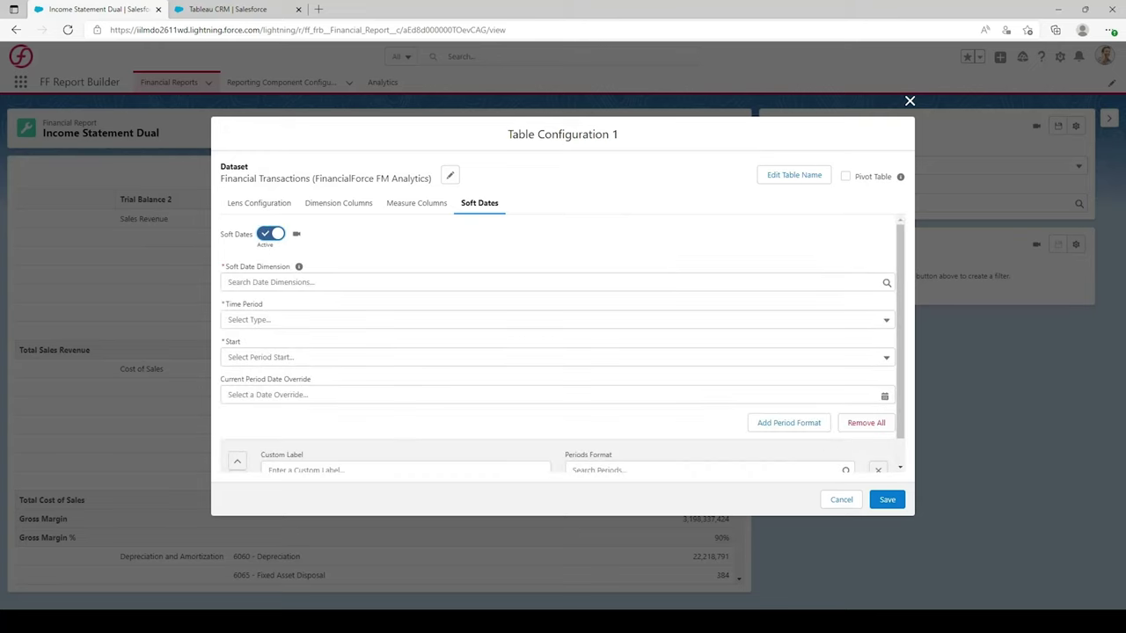
click(351, 281)
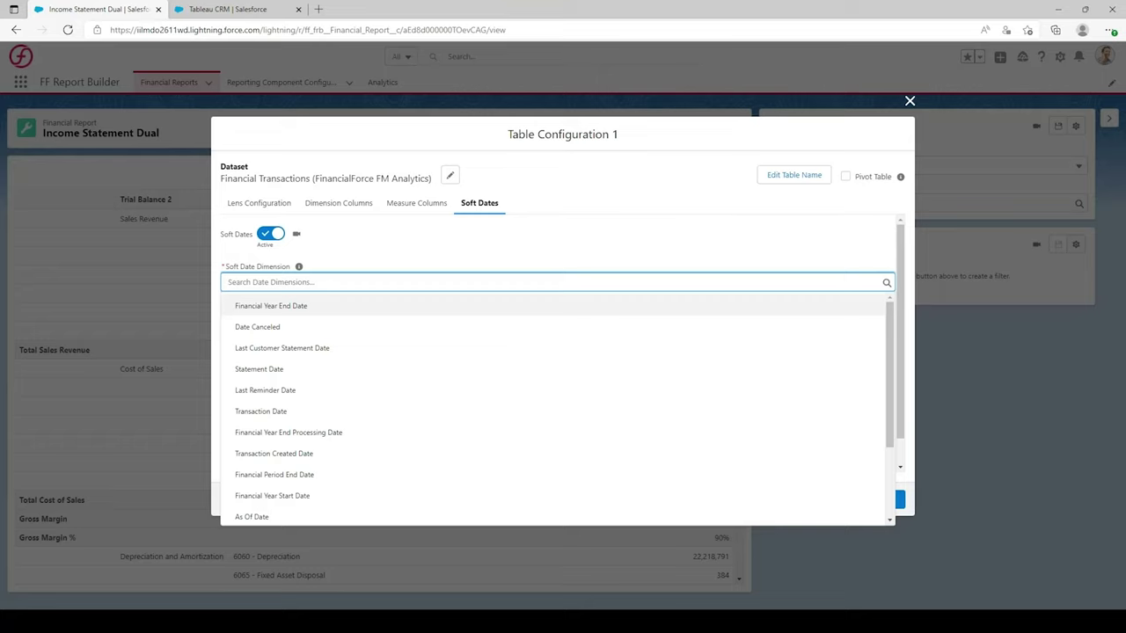
text(financial perio)
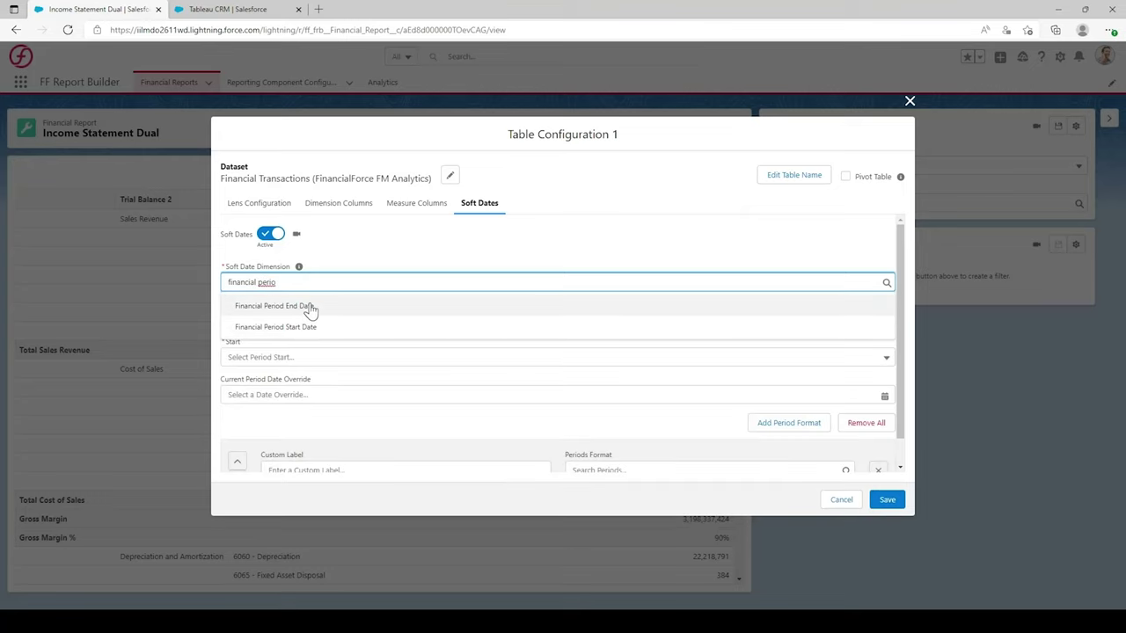
click(315, 306)
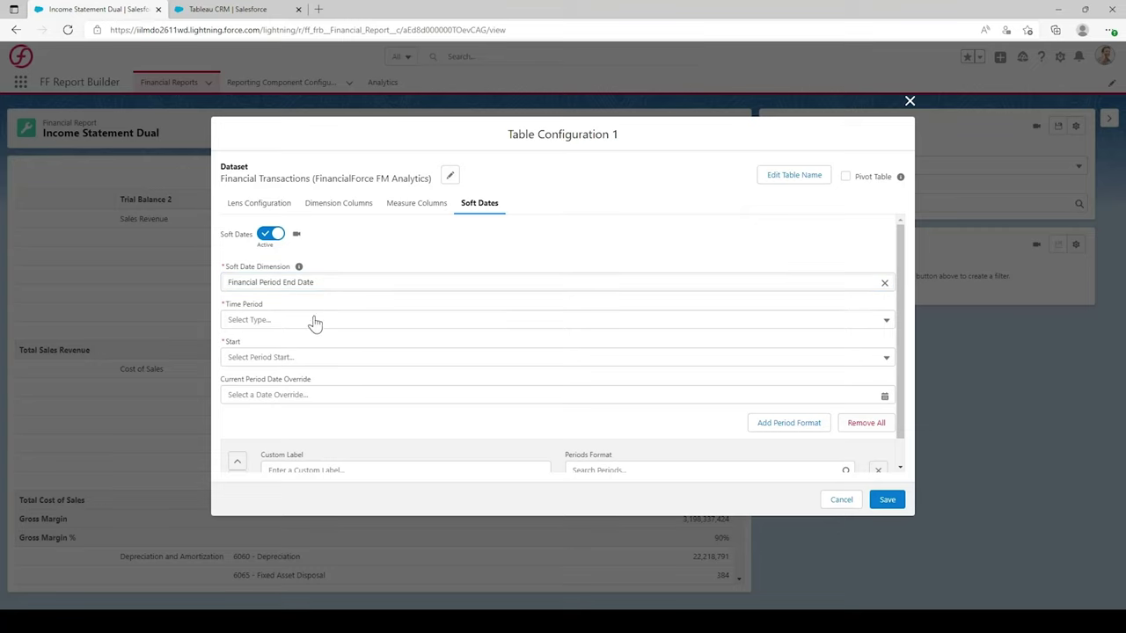
- Set the soft dates' time period to Month and the period start to January
click(308, 323)
click(314, 364)
click(312, 359)
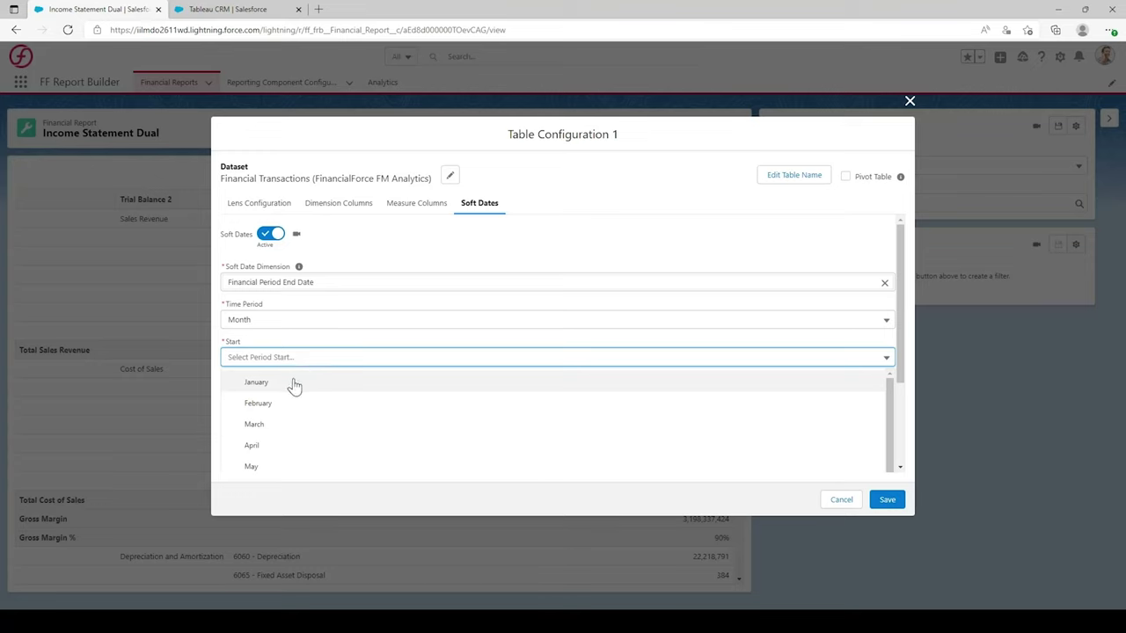
click(283, 383)
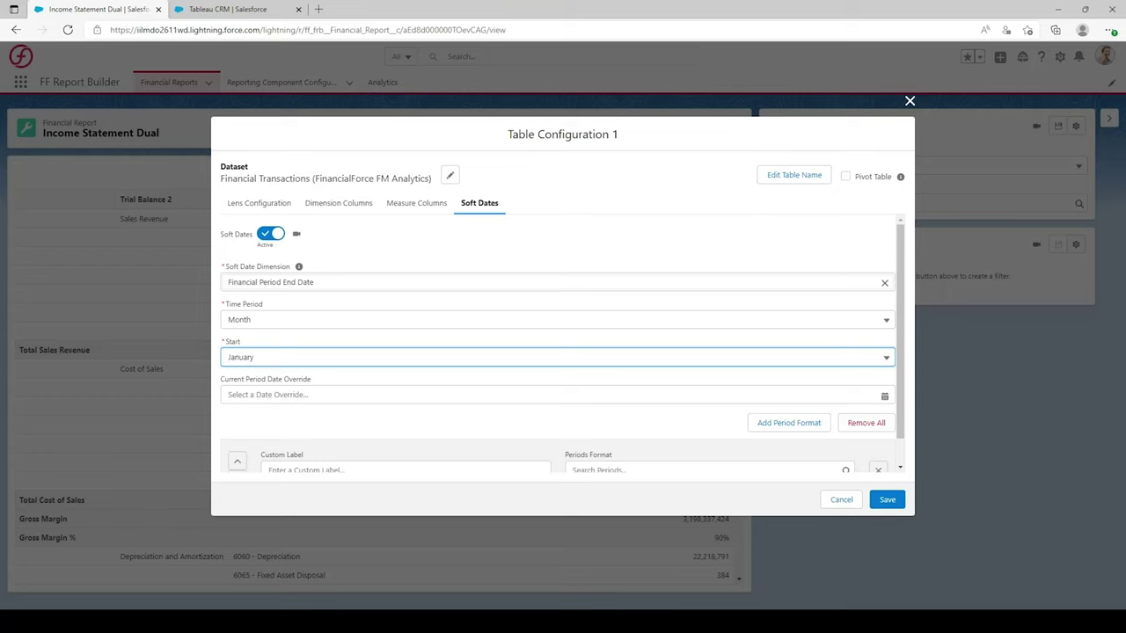
- Label the first soft date period Current YTD and set its format to Current Year to Date
scroll(658, 402, down, 1)
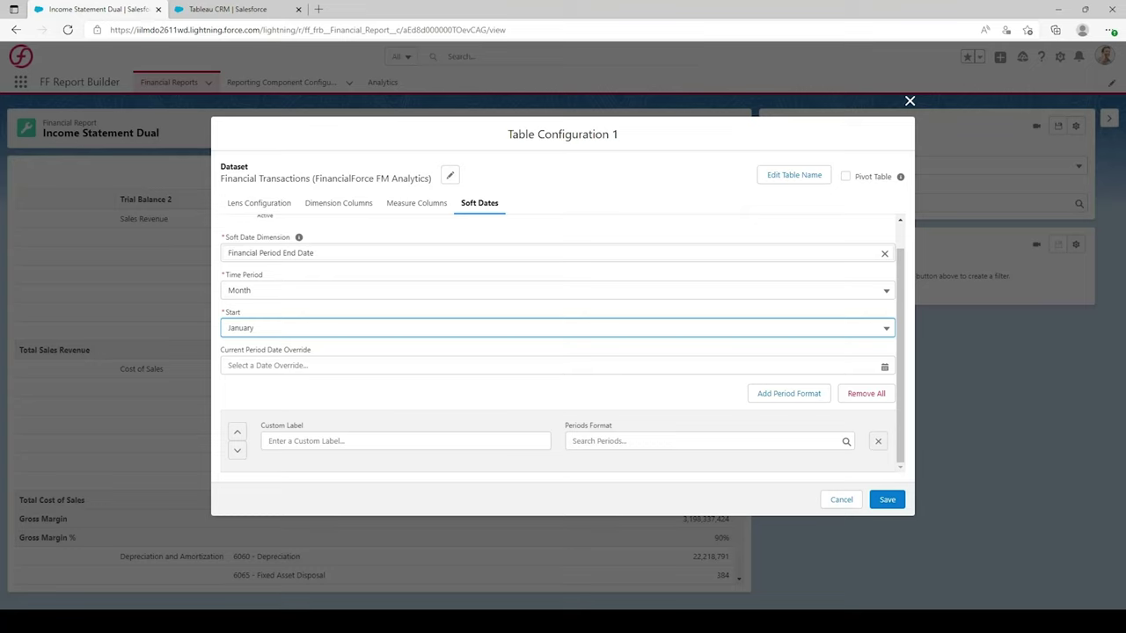
click(405, 441)
text(Current YTD)
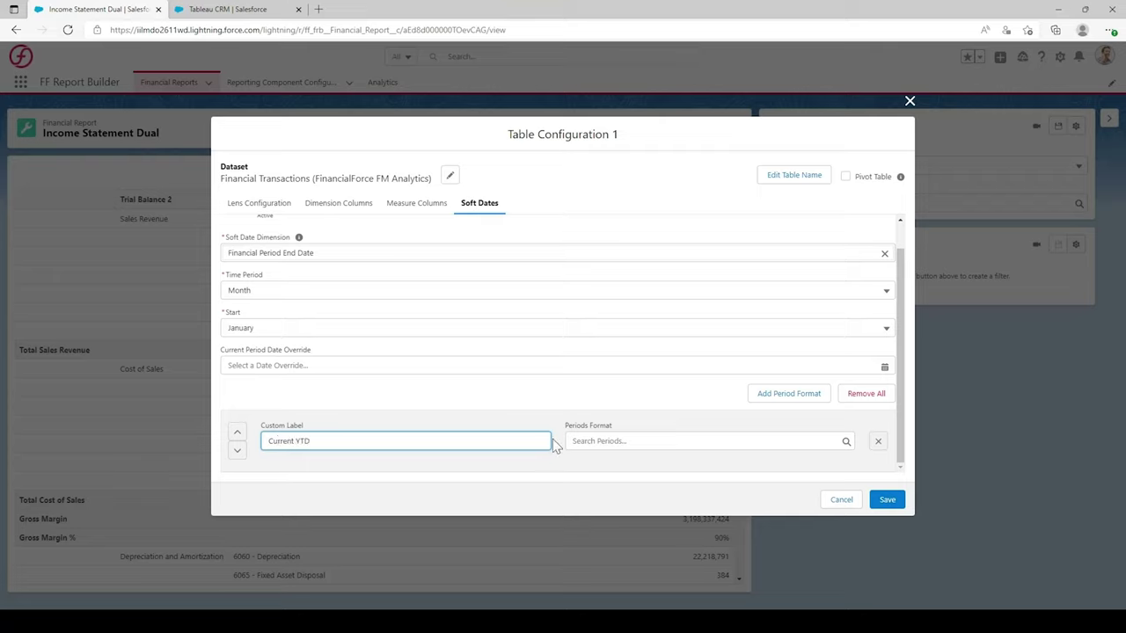
click(703, 440)
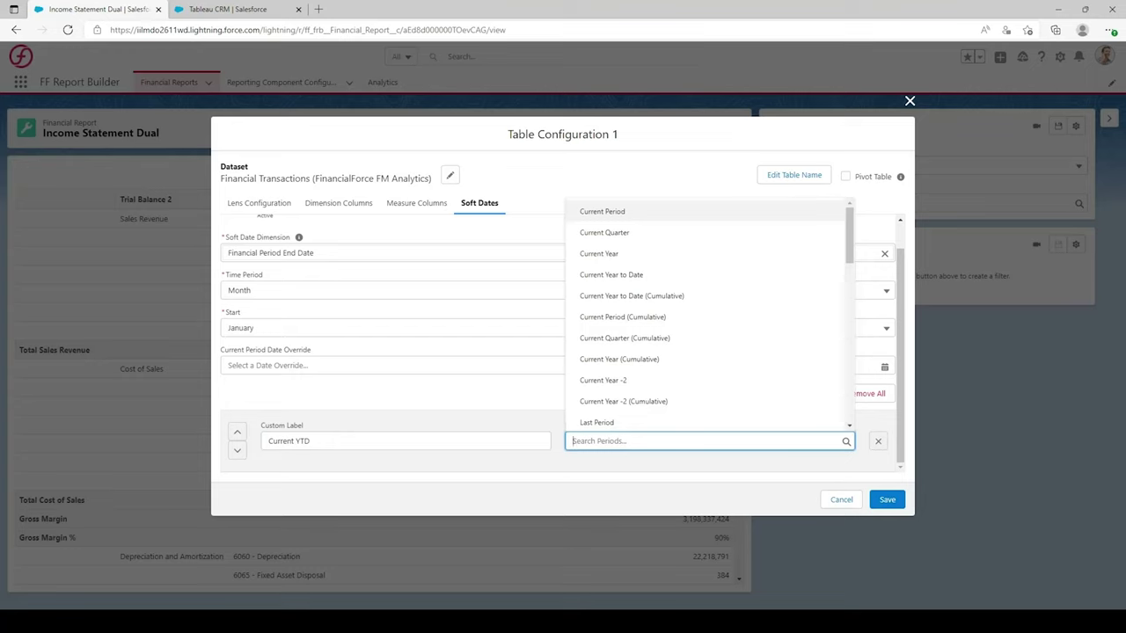
click(681, 282)
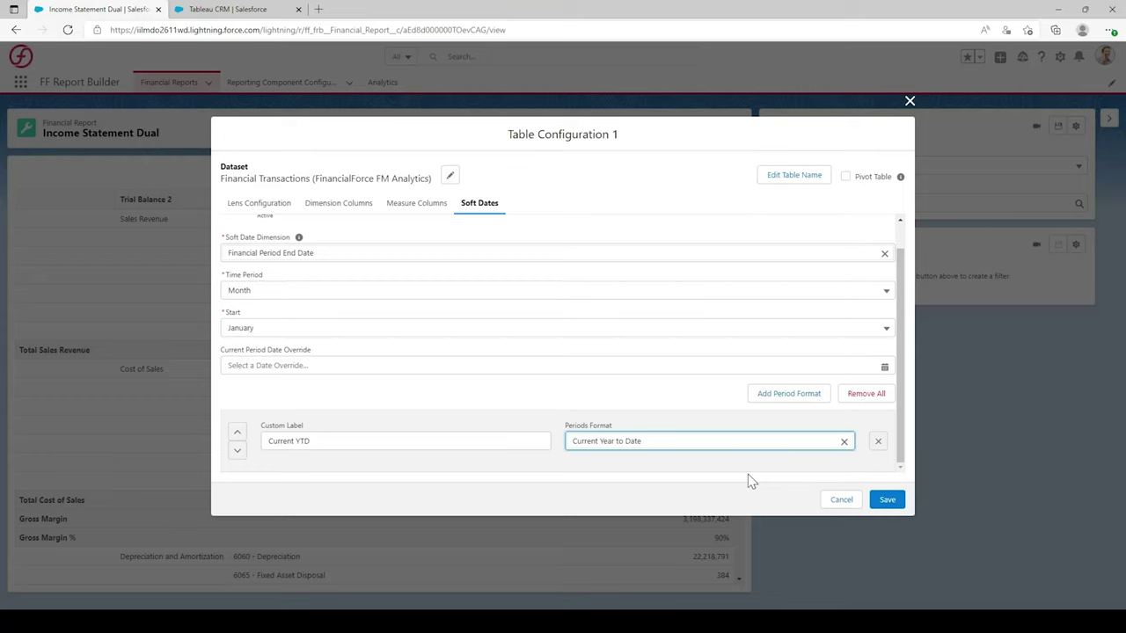
- Add a second period labelled Last YTD with the format Last Year to Date, and save the table configuration
click(807, 398)
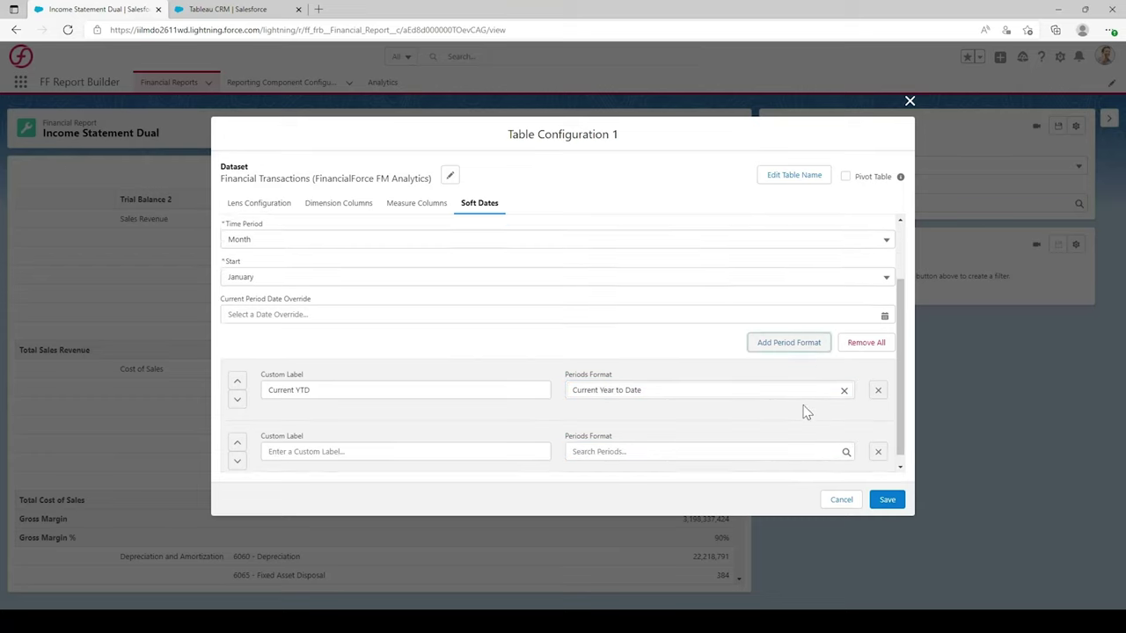
click(404, 440)
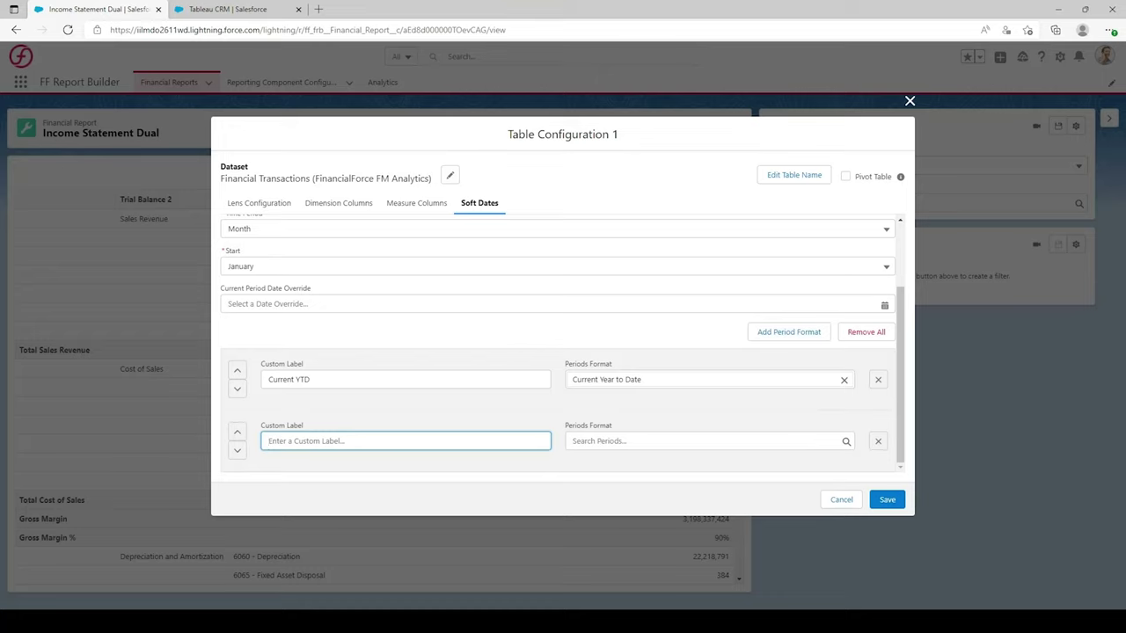
text(Last YTD)
click(668, 440)
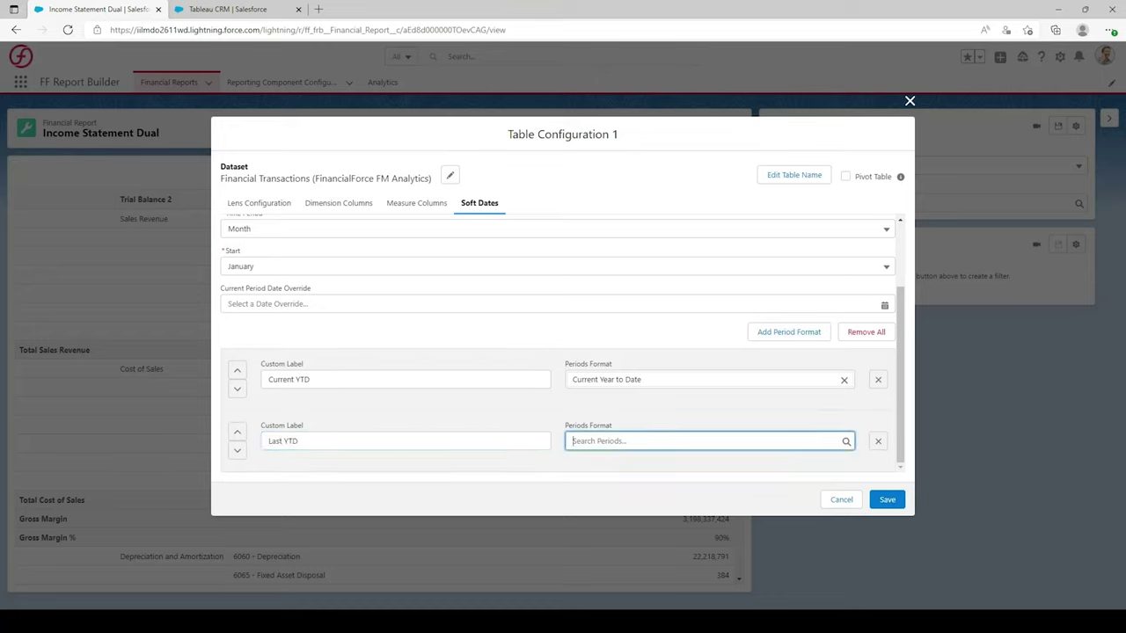
scroll(698, 355, down, 3)
scroll(708, 349, down, 3)
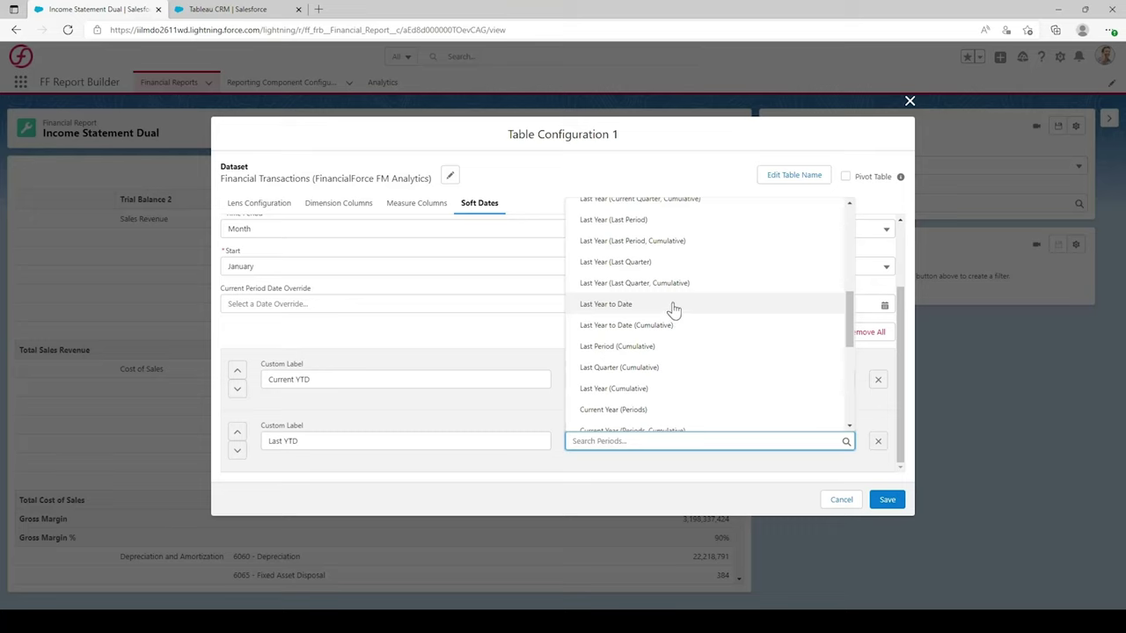
click(676, 307)
click(881, 499)
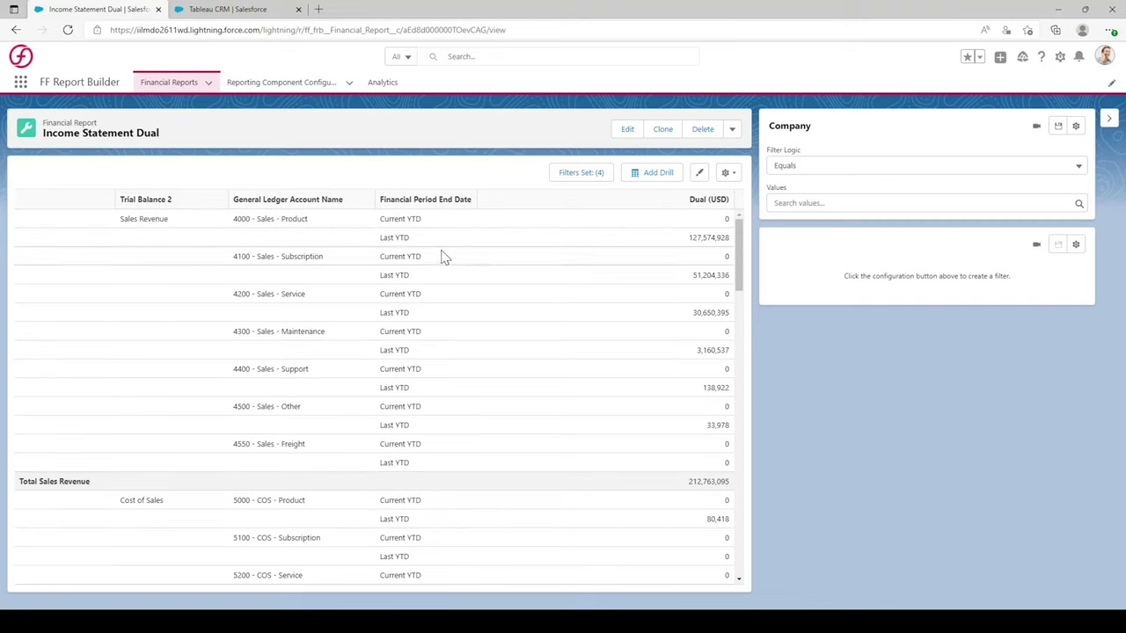
- Turn the report table into a pivot table and save the table configuration
click(728, 173)
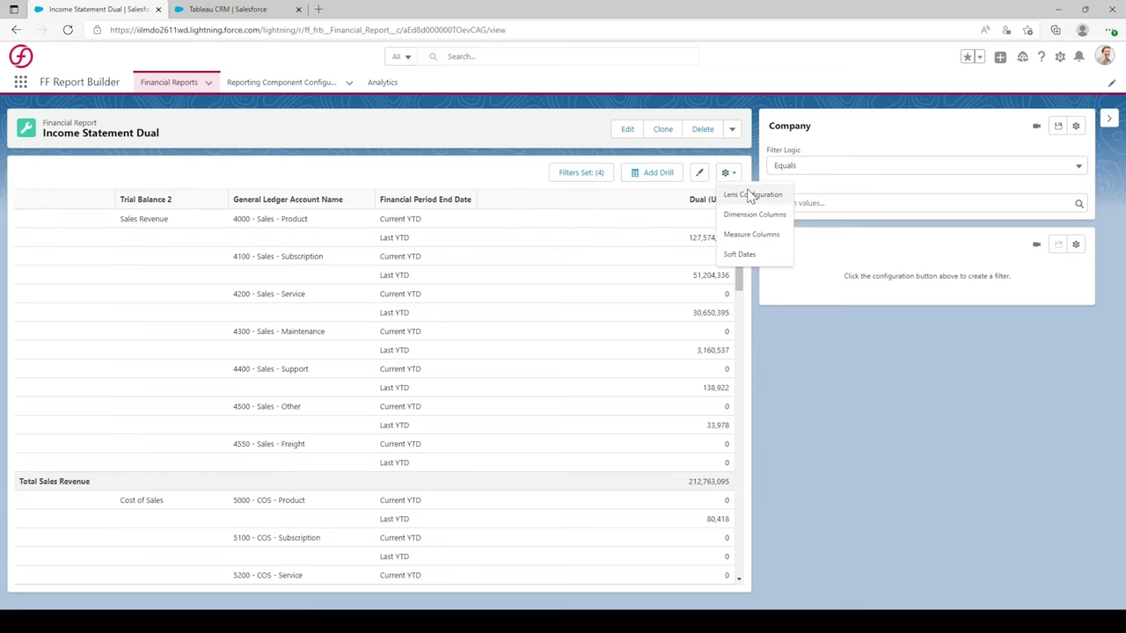
click(749, 255)
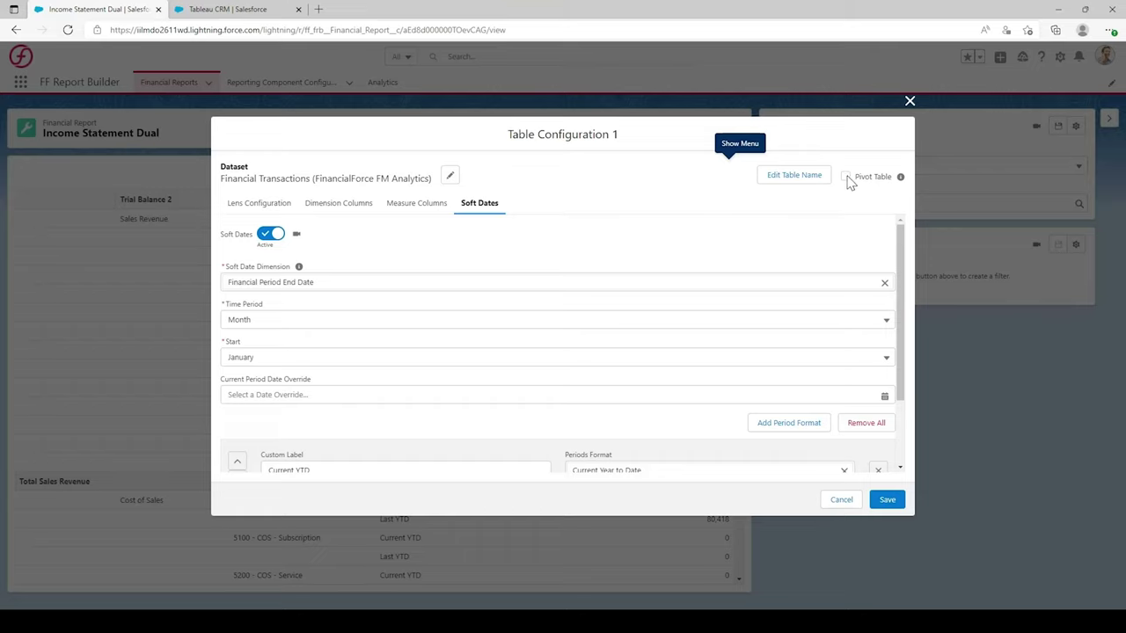
click(846, 177)
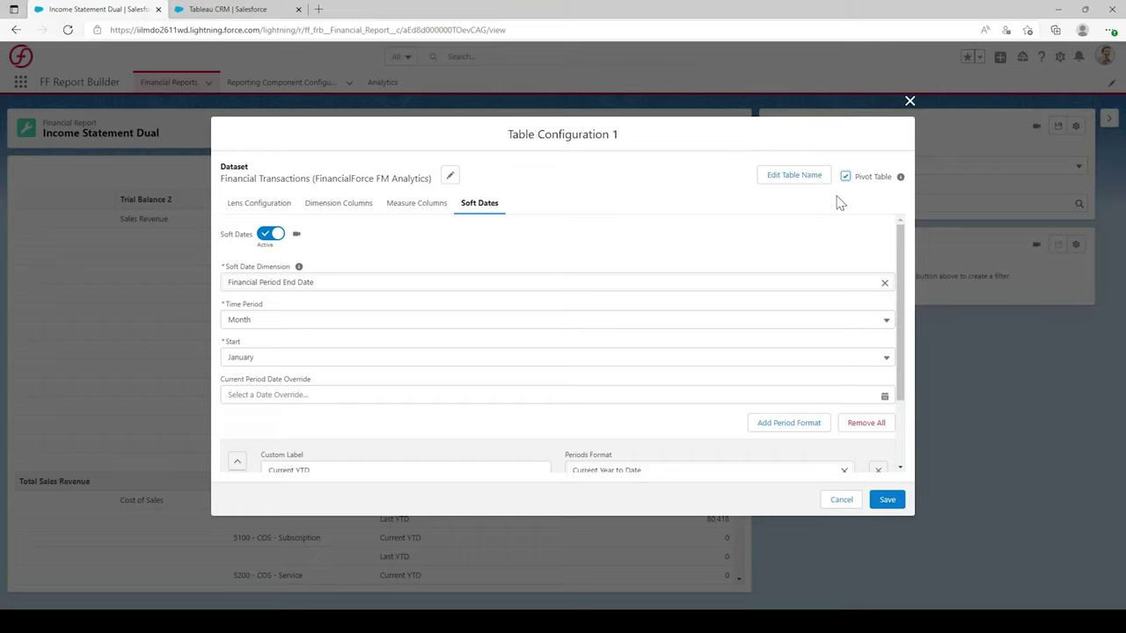
click(890, 500)
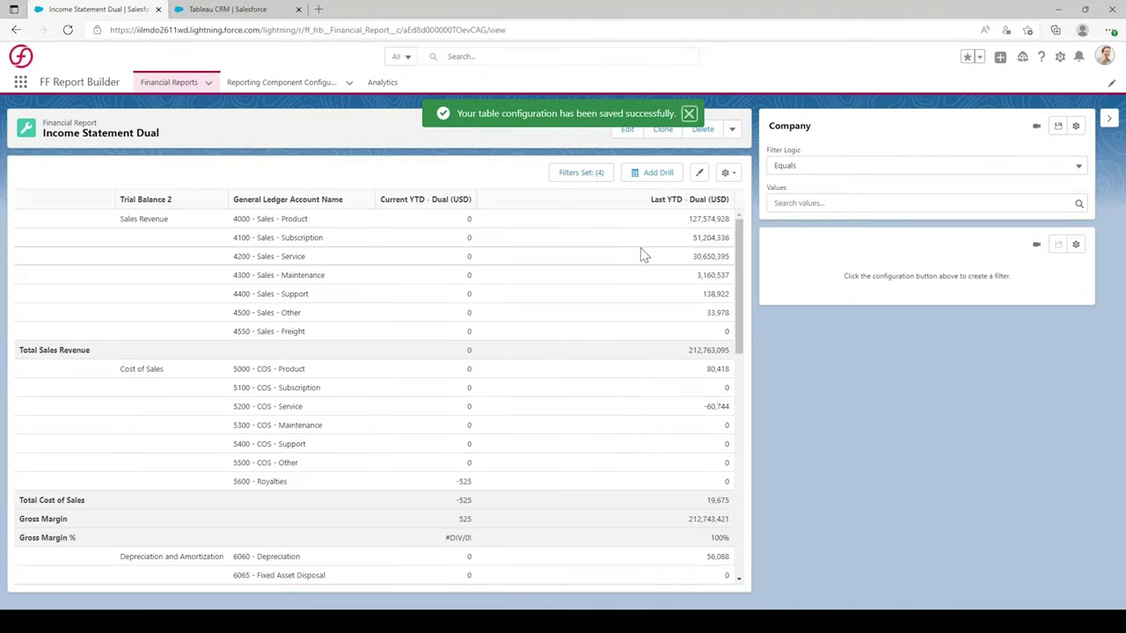
- Widen the Current YTD column and review the pivoted year-to-date values down the income statement
drag(475, 199, 592, 199)
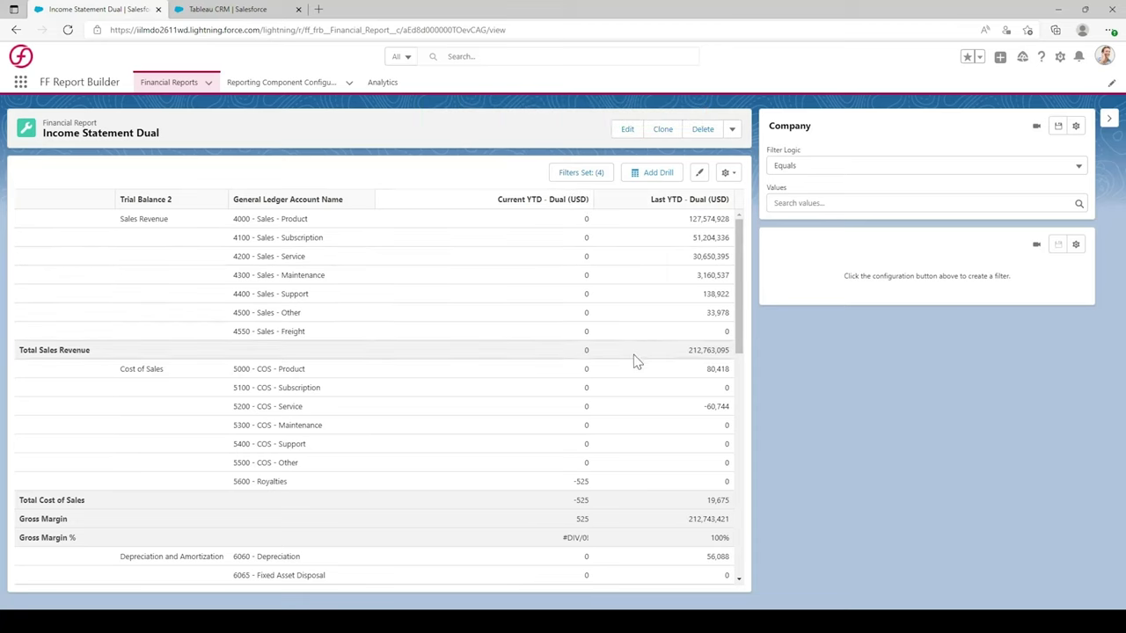
scroll(642, 359, down, 3)
scroll(651, 347, down, 4)
scroll(658, 339, up, 7)
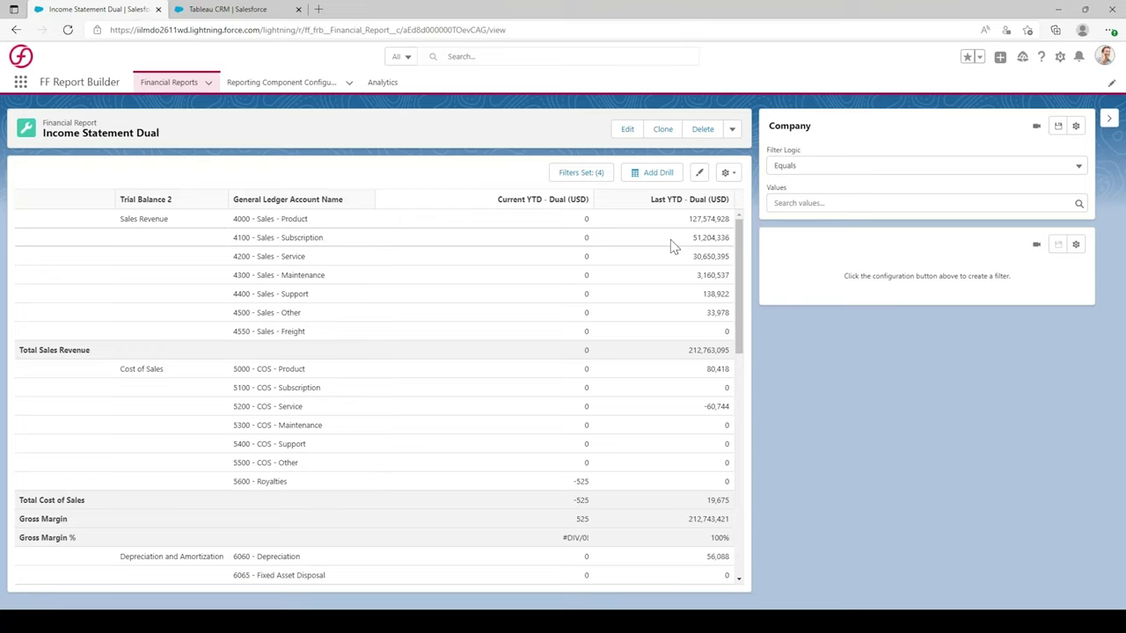
- Set the soft dates' current period date override to 1 January 2021 and save the table configuration
click(727, 175)
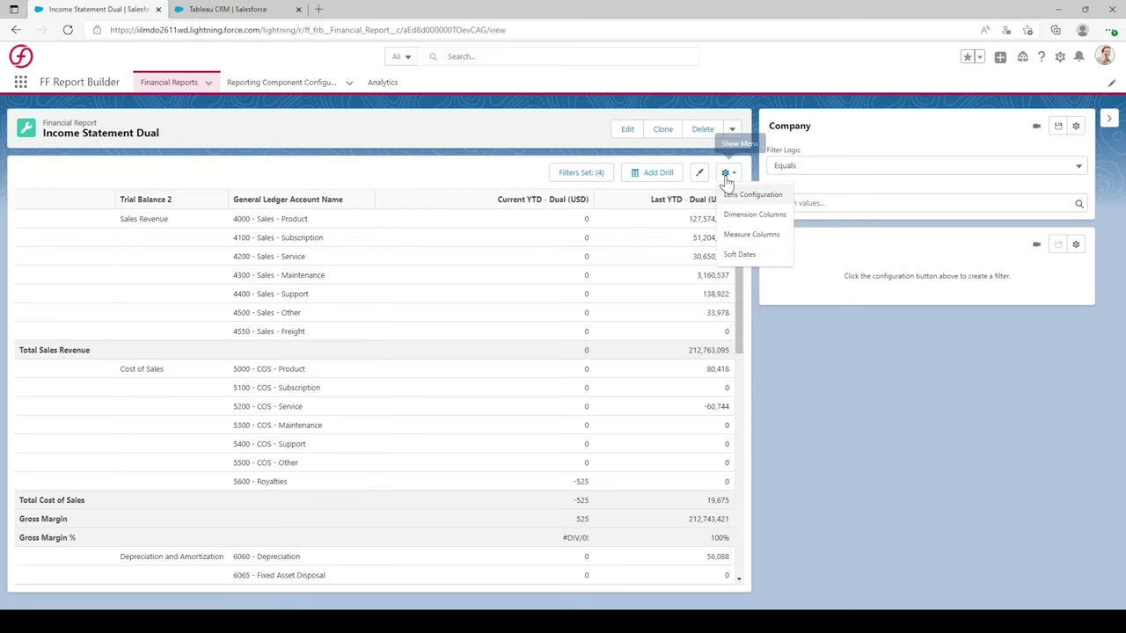
click(740, 254)
click(558, 394)
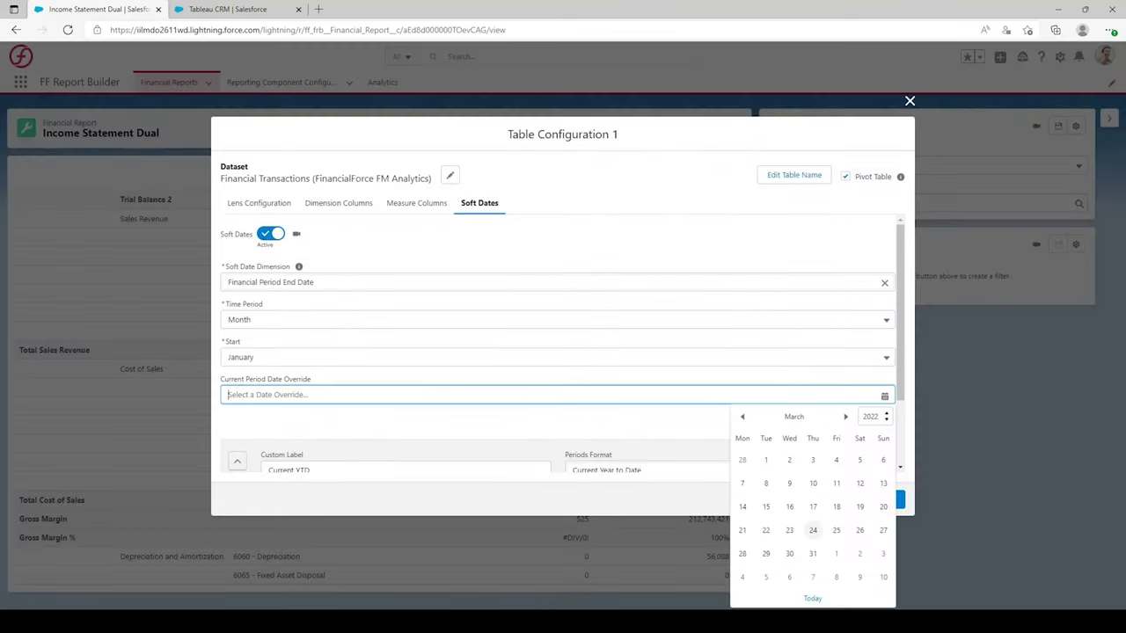
click(742, 416)
click(742, 416)
click(742, 417)
click(742, 416)
click(742, 416)
click(742, 416)
click(742, 417)
click(742, 417)
click(742, 416)
click(742, 417)
click(742, 416)
click(742, 416)
click(742, 416)
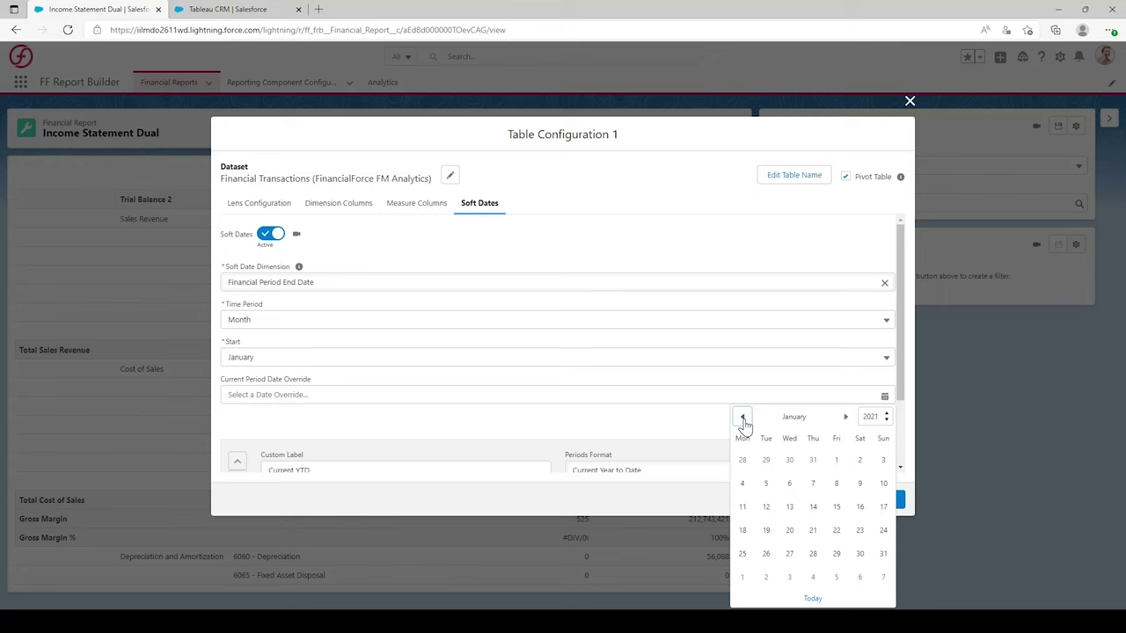
click(835, 460)
click(886, 500)
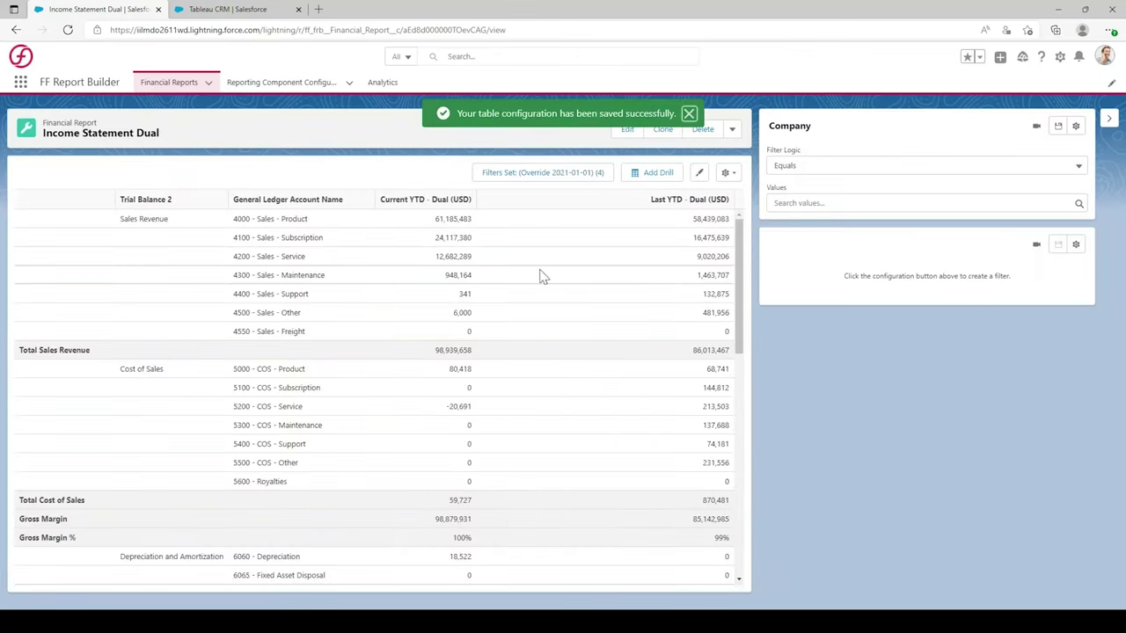
- Widen the Current YTD column again and examine the current and last year-to-date amounts across all accounts
drag(475, 203, 586, 201)
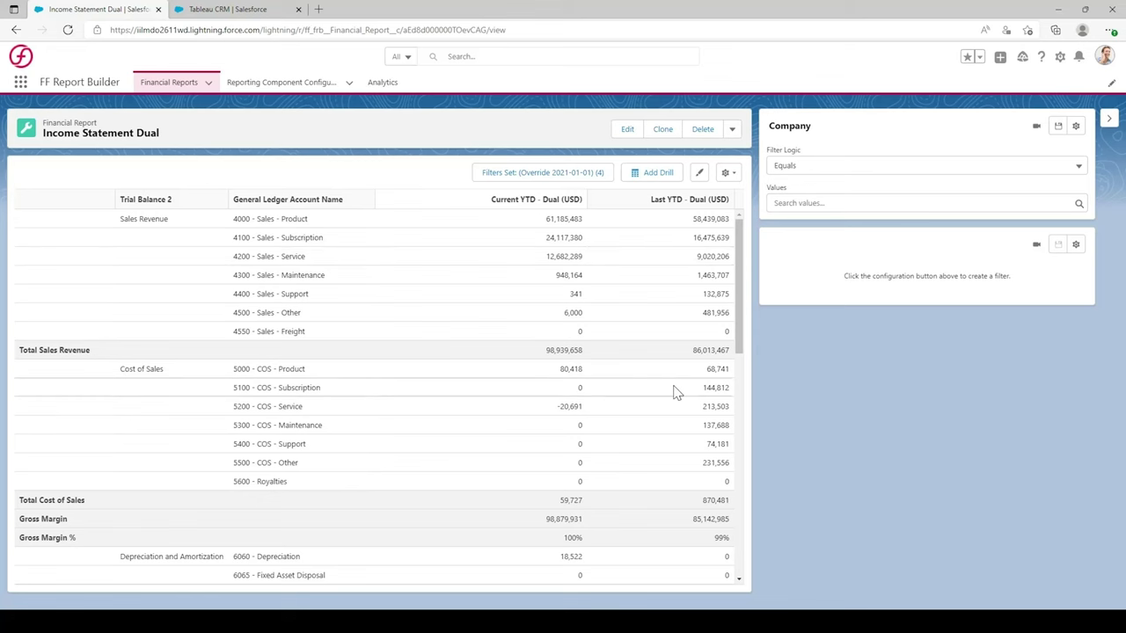
scroll(682, 373, down, 3)
scroll(684, 367, down, 13)
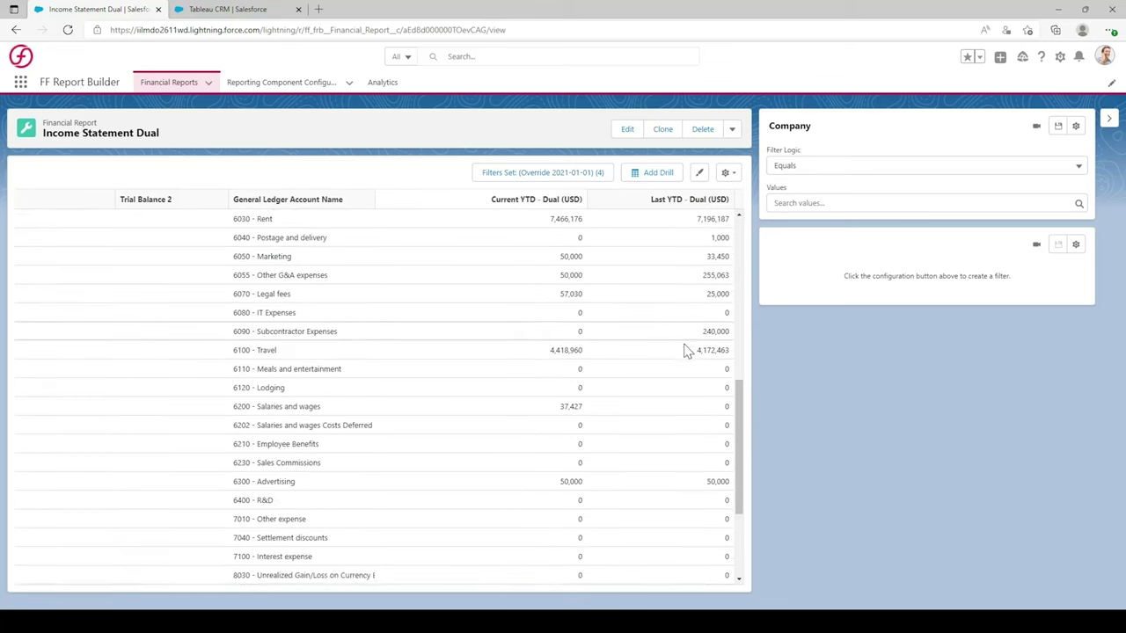
scroll(704, 387, down, 1)
drag(738, 453, 747, 234)
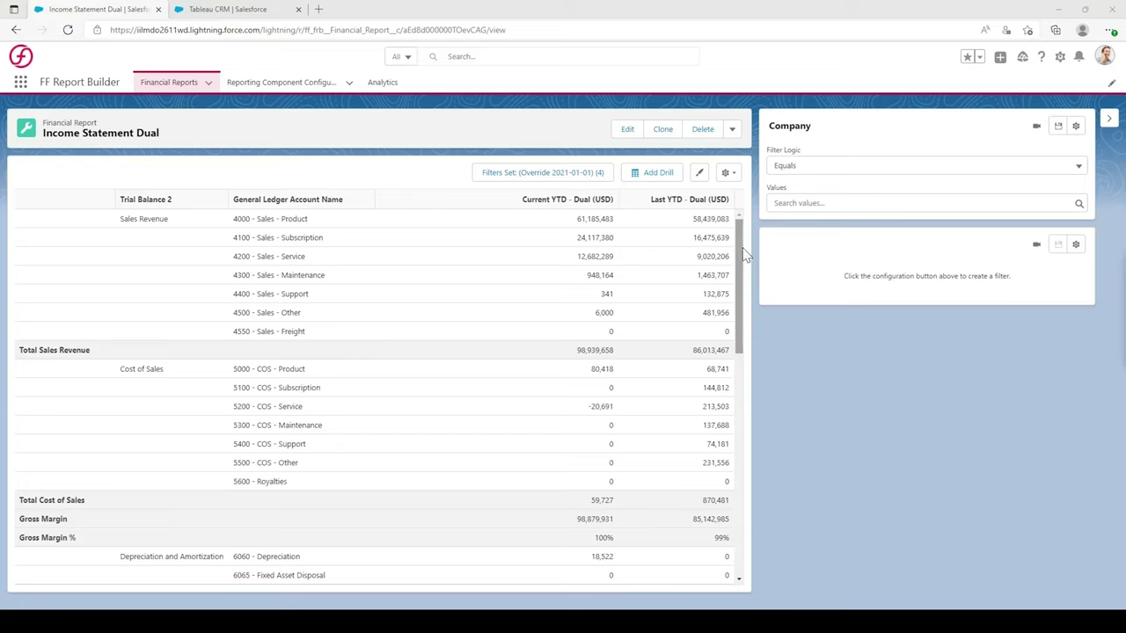
- Add a measure column to the report table named Variance with the alias var
click(727, 176)
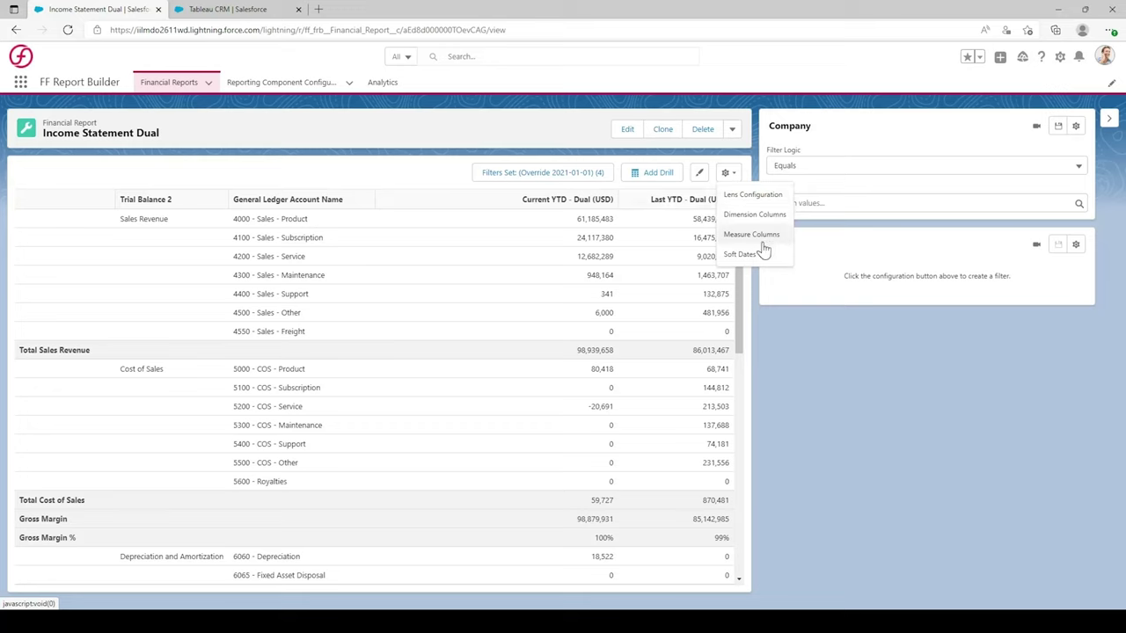
click(728, 175)
click(728, 177)
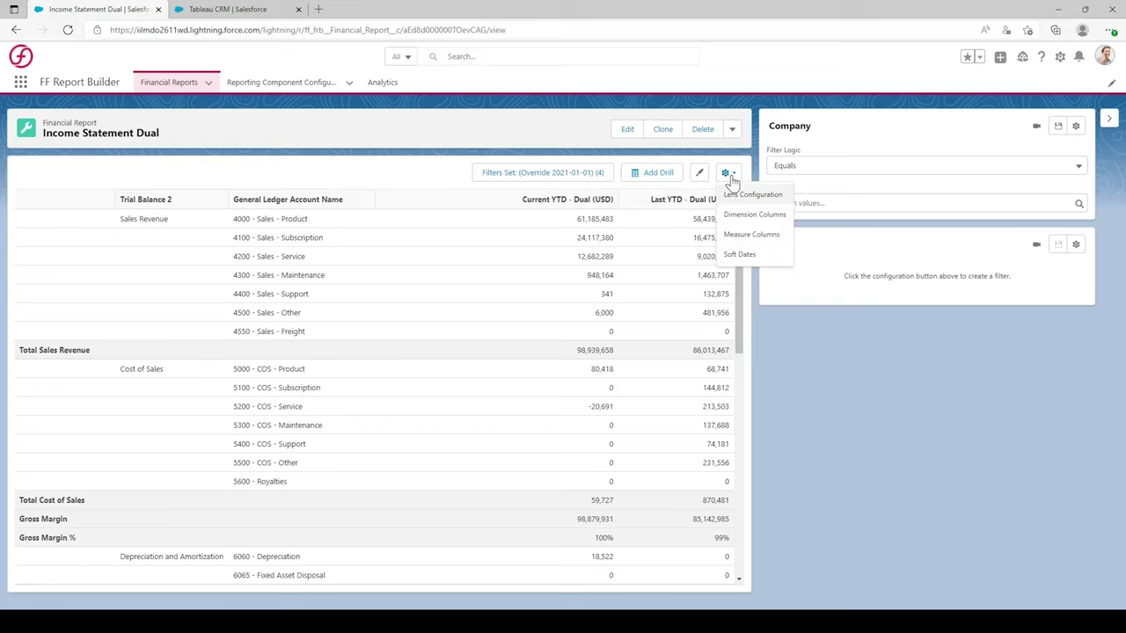
click(752, 235)
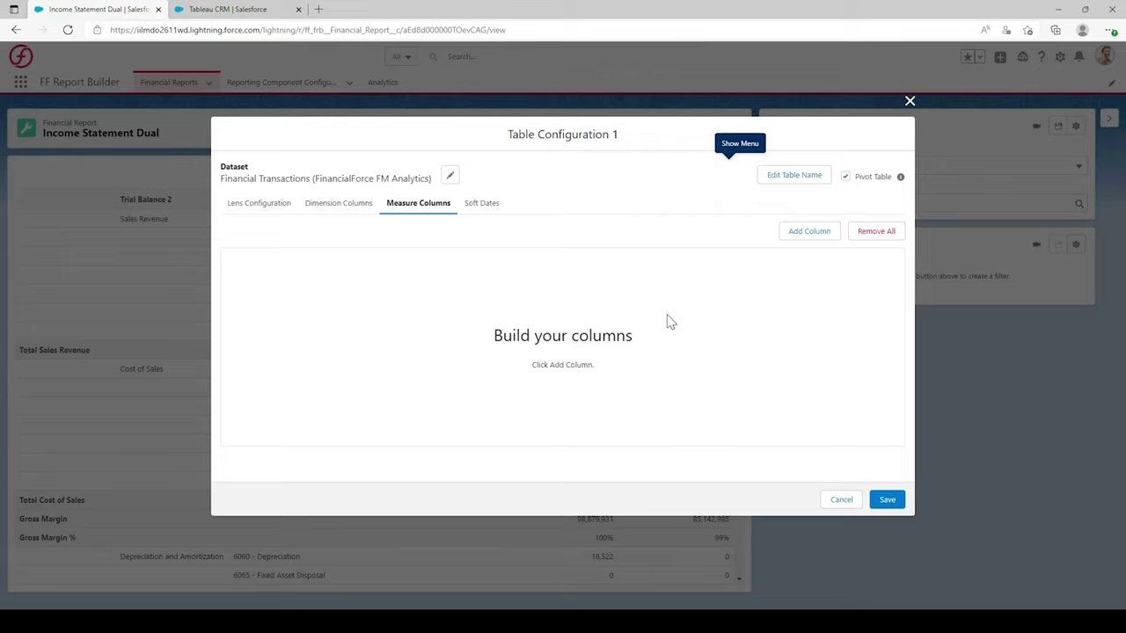
click(807, 234)
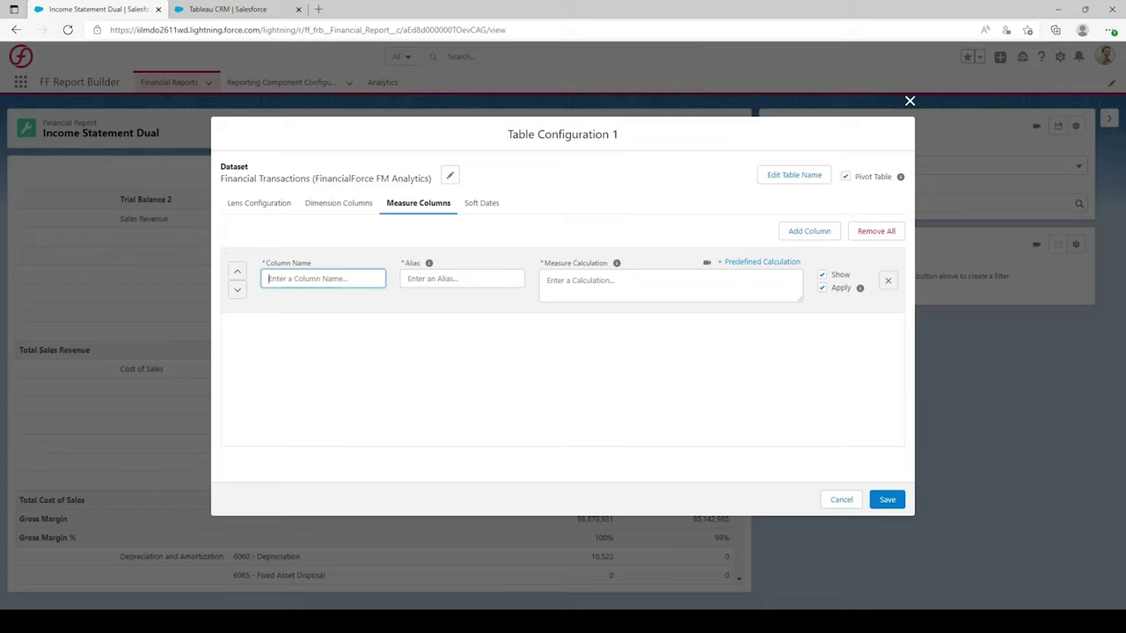
text(Variance)
key(Tab)
text(V)
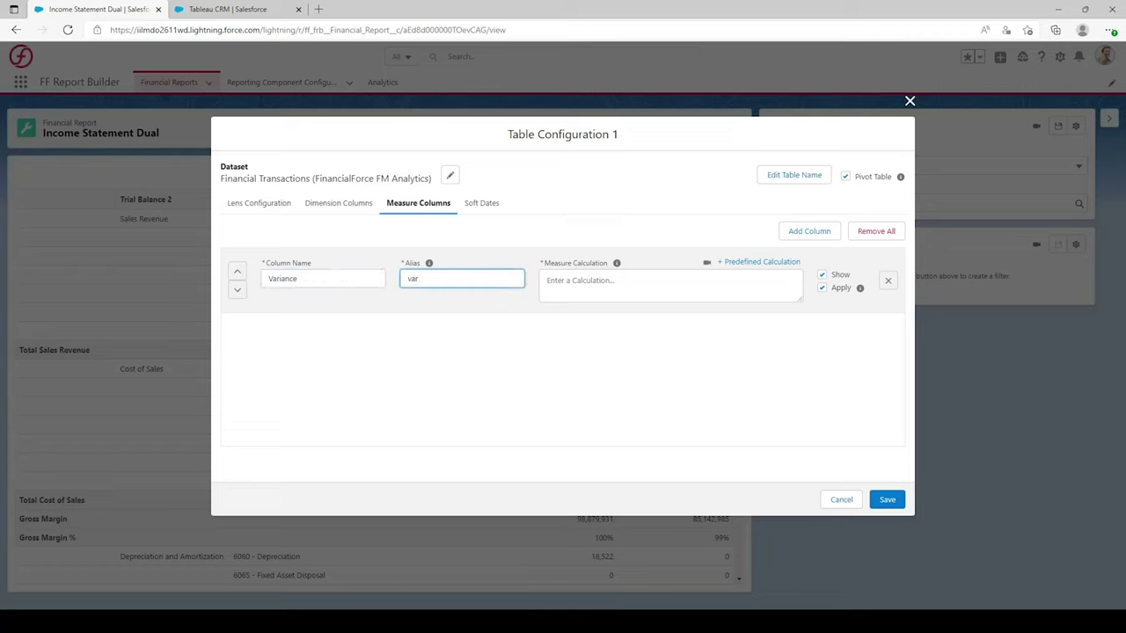
click(553, 360)
- Insert the predefined calculation Measure - Last YTD - Dual into the Variance column's measure calculation
click(546, 281)
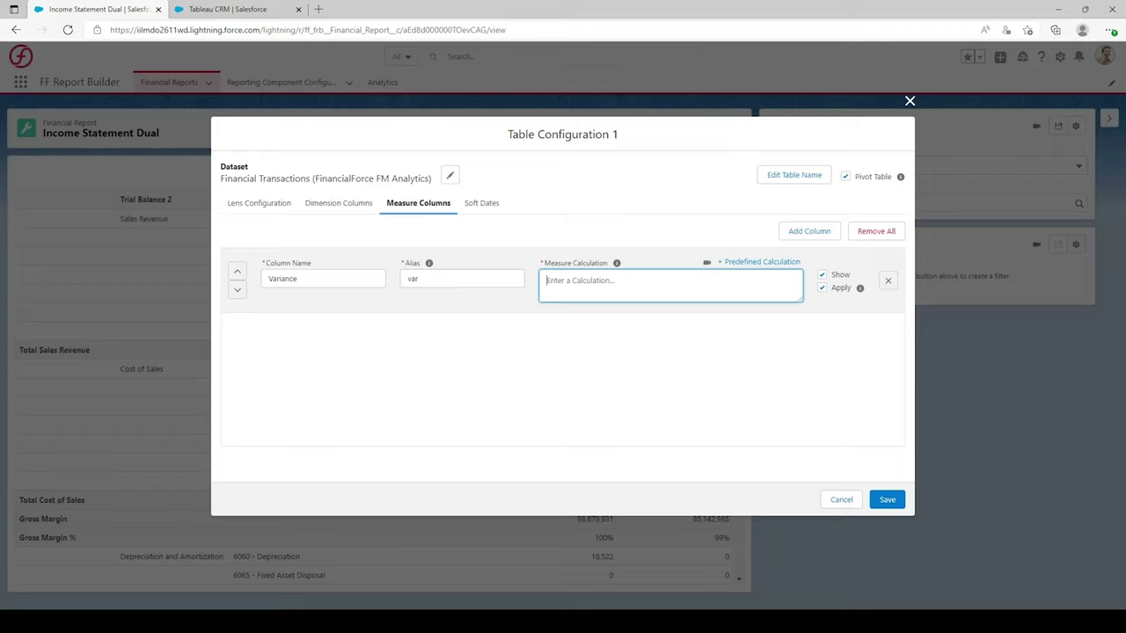
click(759, 263)
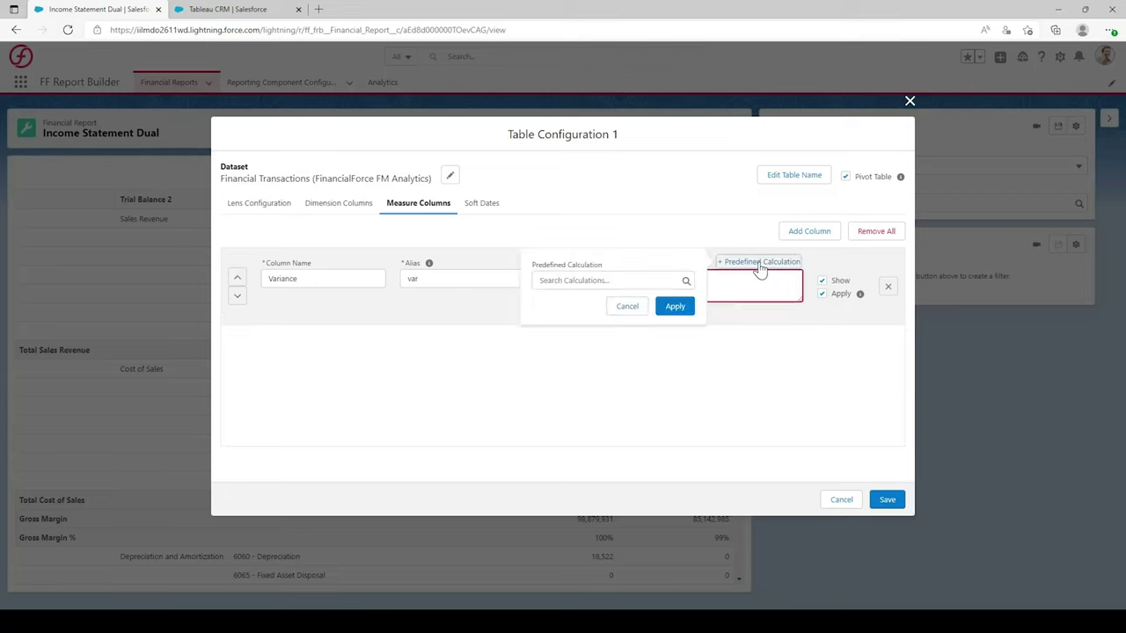
click(607, 280)
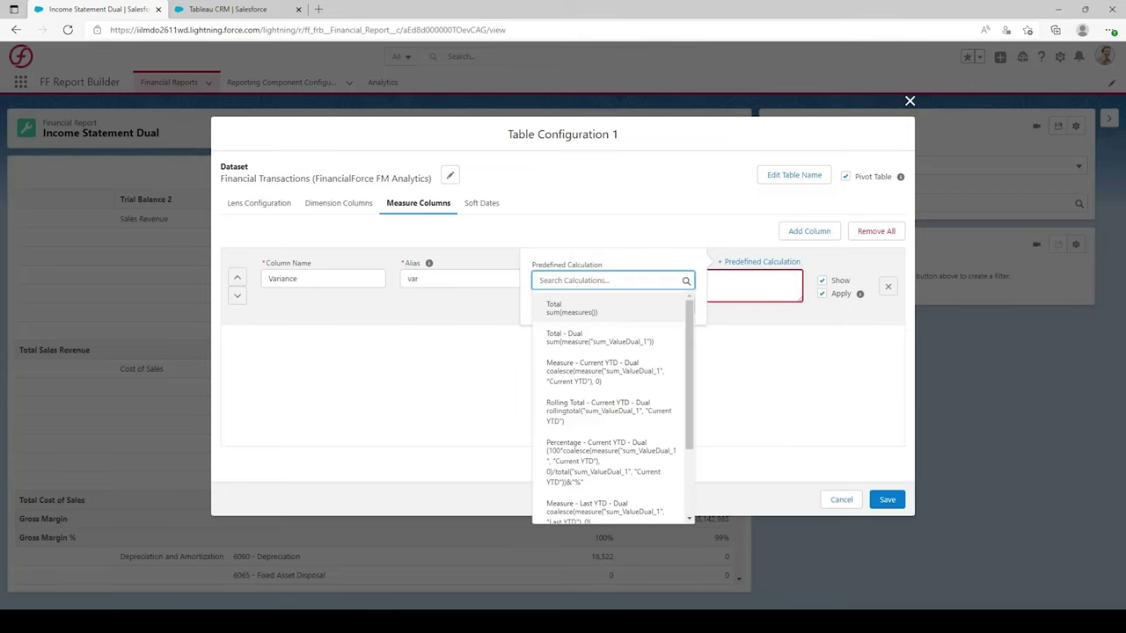
scroll(618, 395, down, 3)
scroll(619, 396, up, 3)
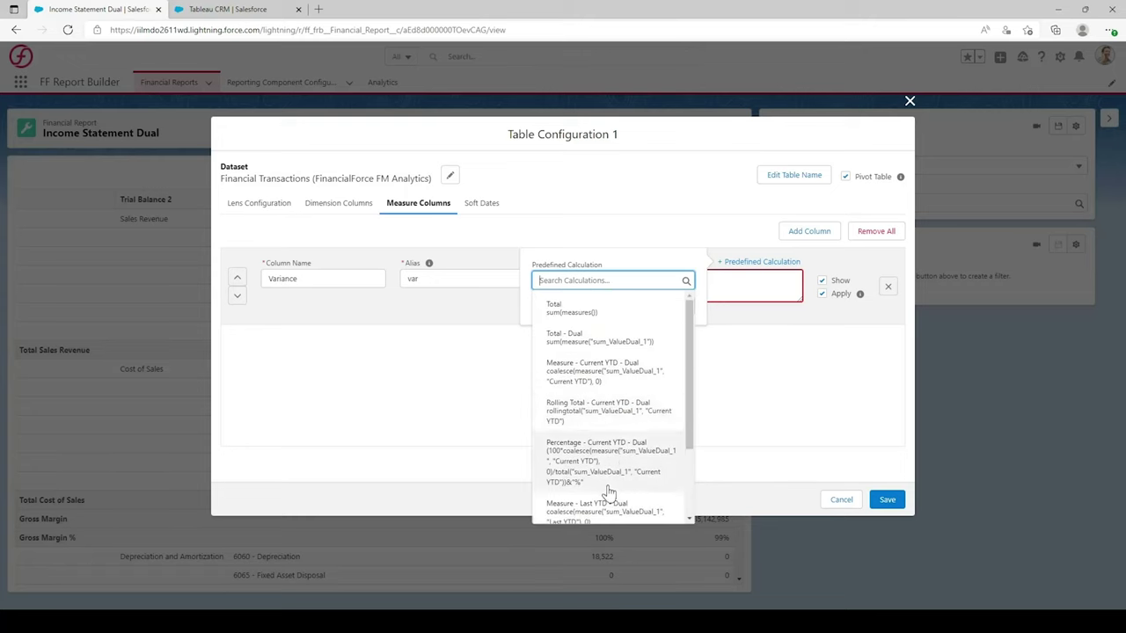
scroll(628, 407, down, 1)
scroll(628, 407, down, 3)
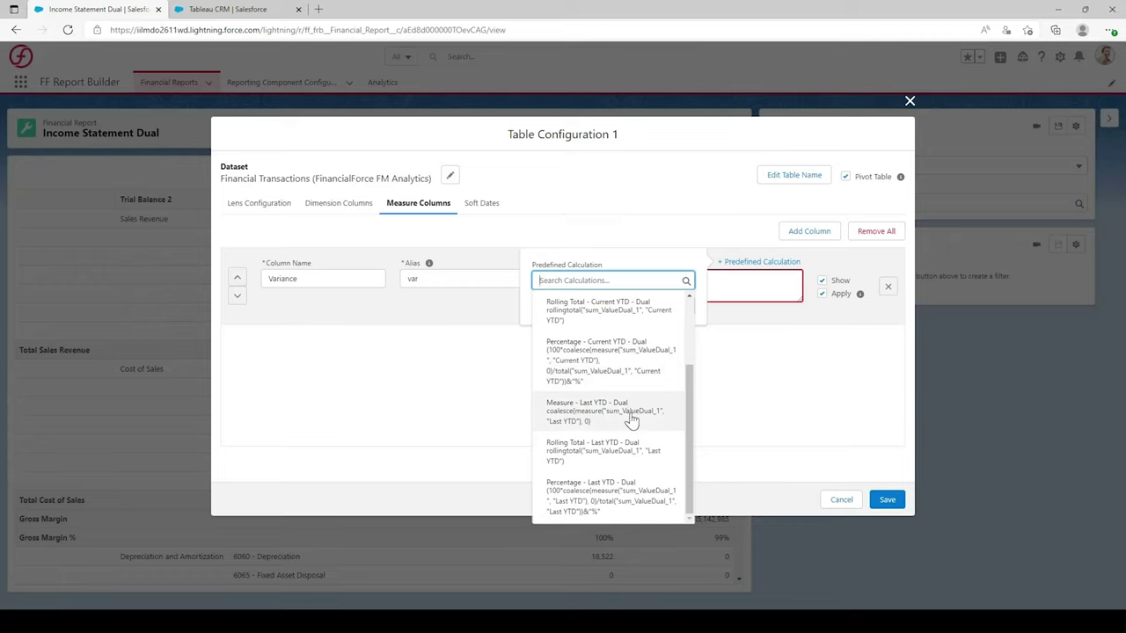
click(629, 415)
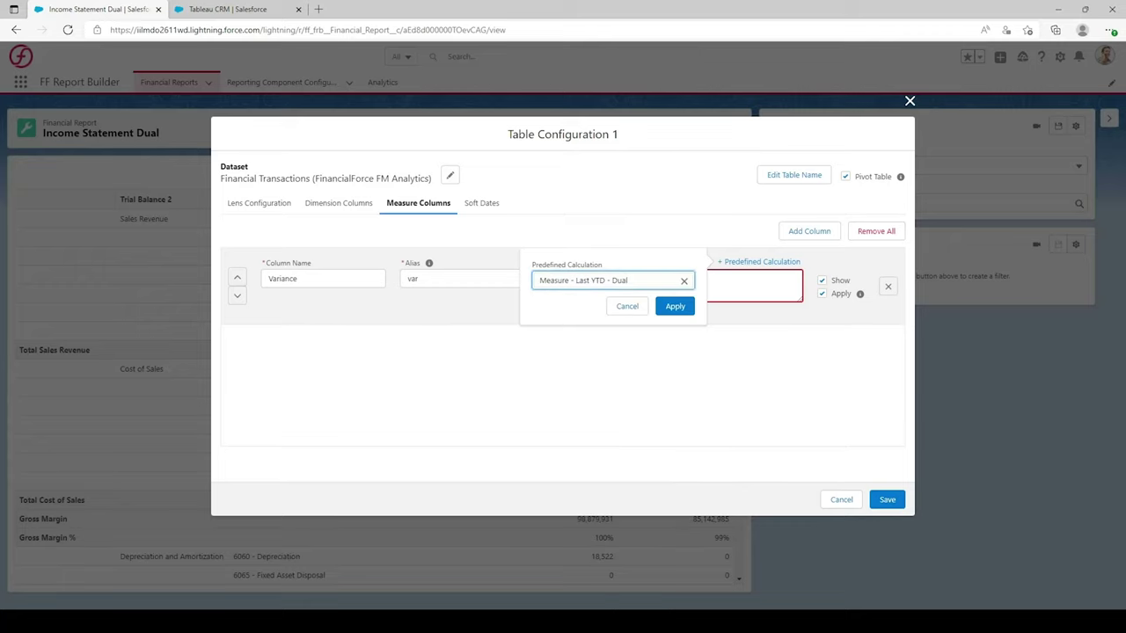
click(674, 308)
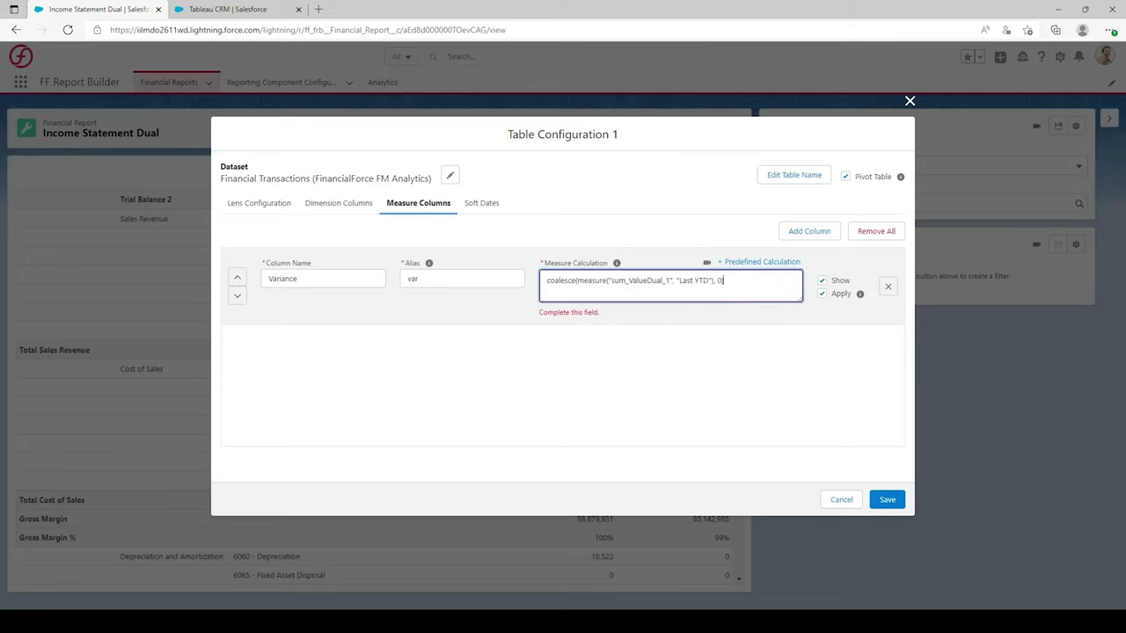
- Subtract the predefined calculation Measure - Current YTD - Dual in the Variance column's formula
click(737, 267)
click(607, 279)
scroll(627, 427, up, 5)
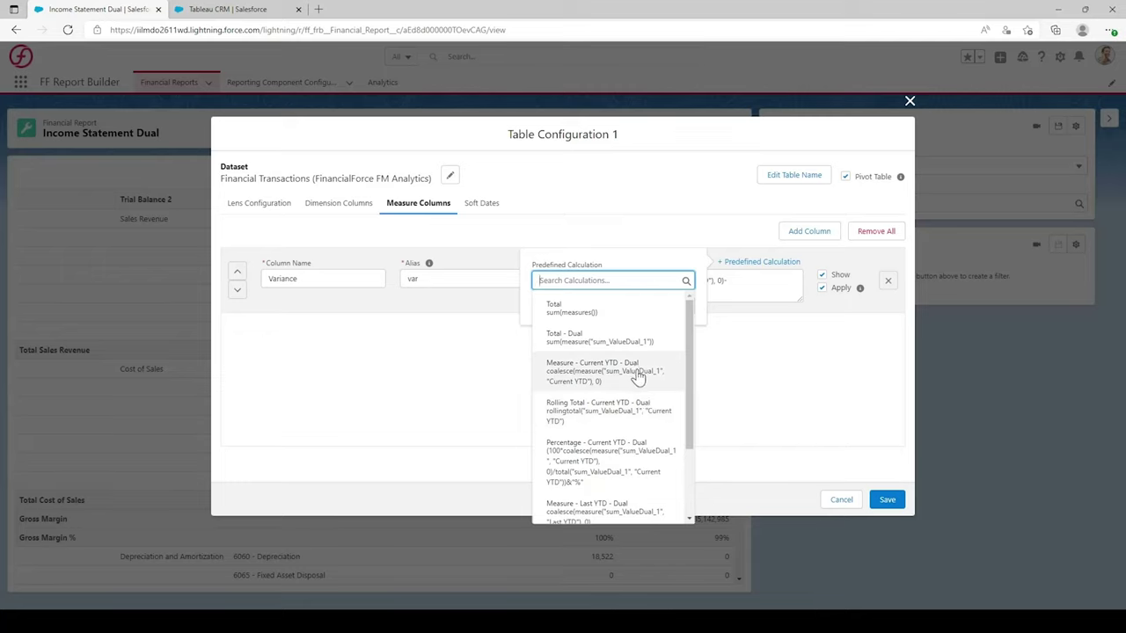
click(631, 376)
click(673, 307)
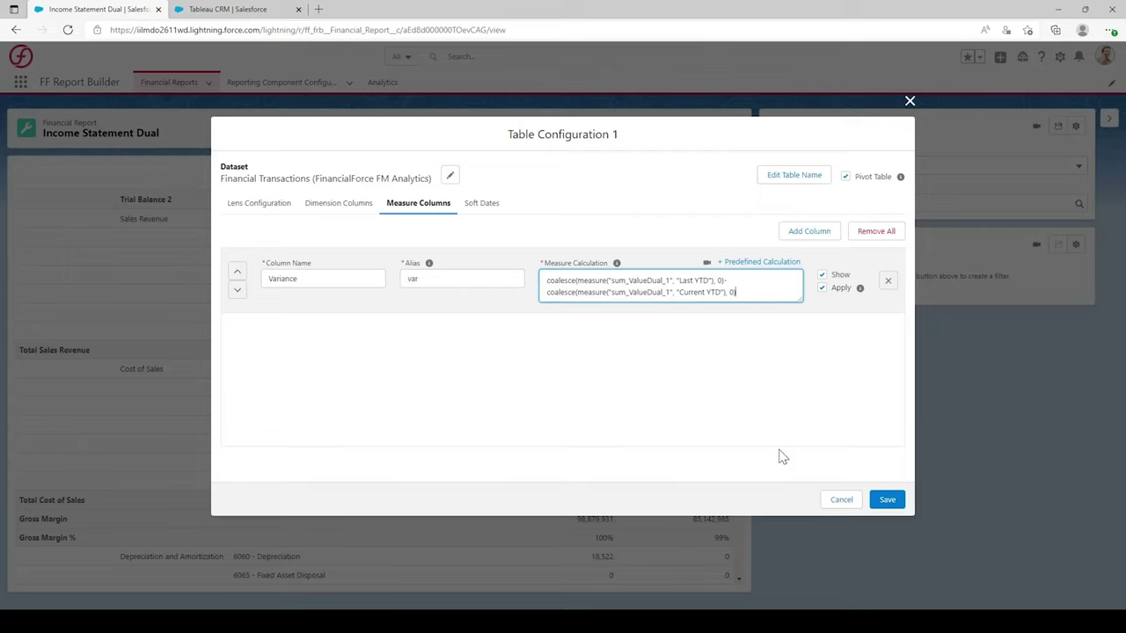
- Save the table configuration and widen the Current YTD column in the report
click(887, 501)
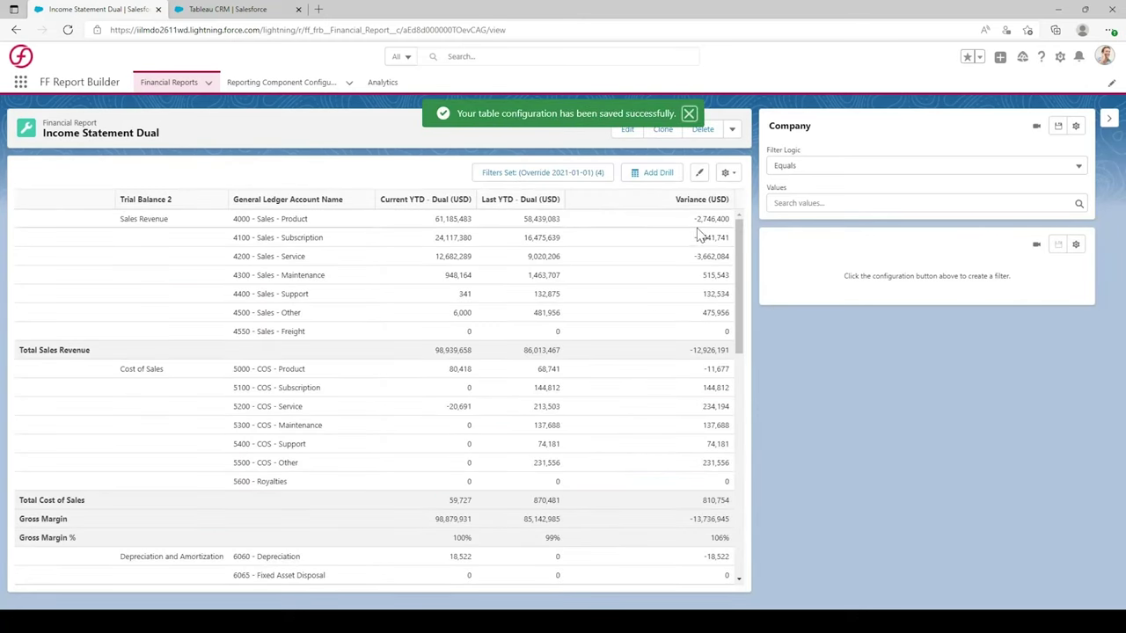
click(689, 113)
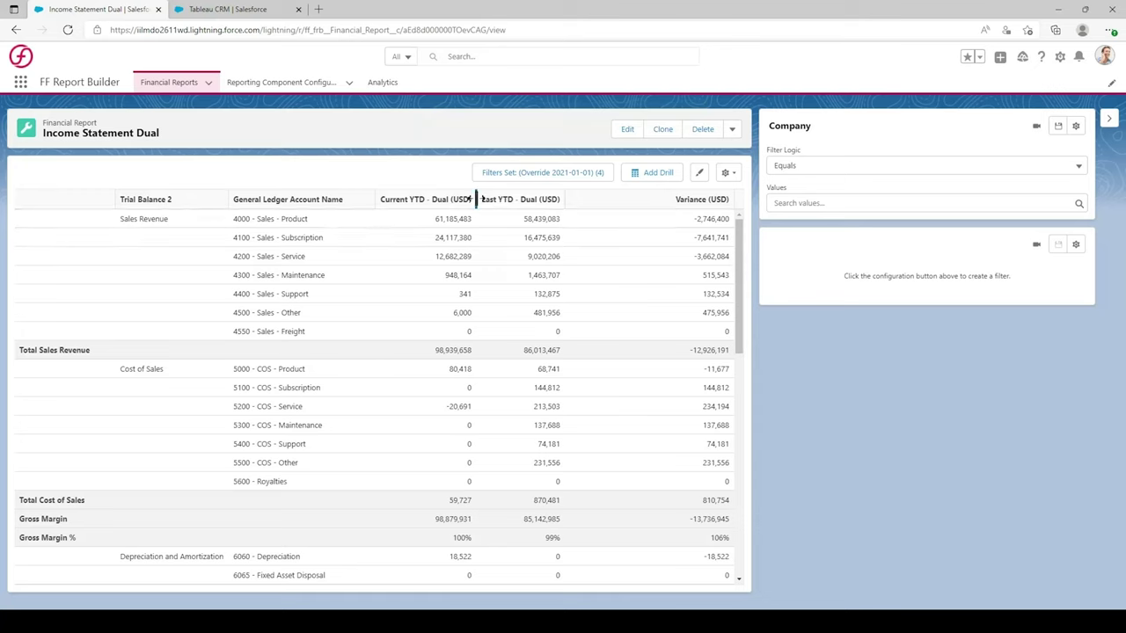
drag(476, 199, 551, 199)
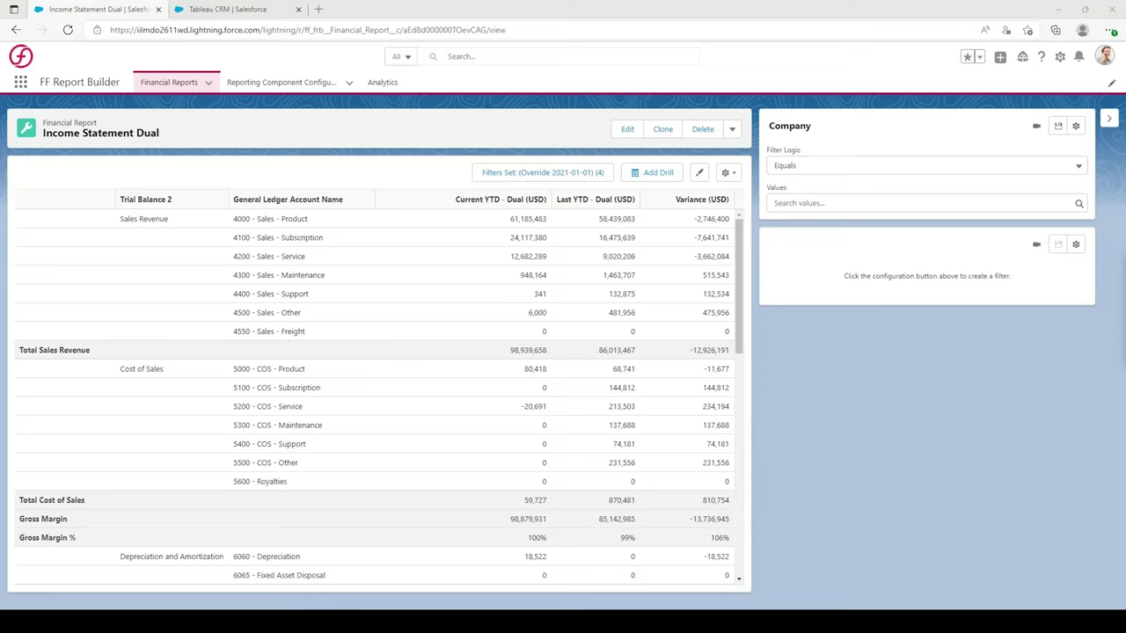
- Deactivate soft dates and disable the pivot table option in the table configuration
click(726, 174)
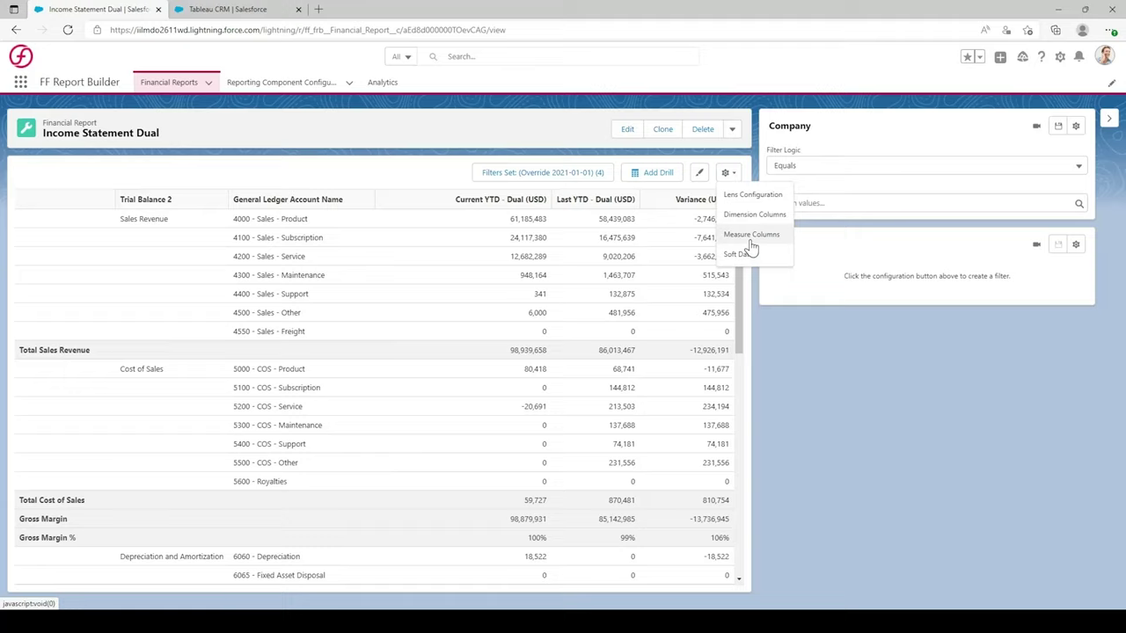
click(747, 253)
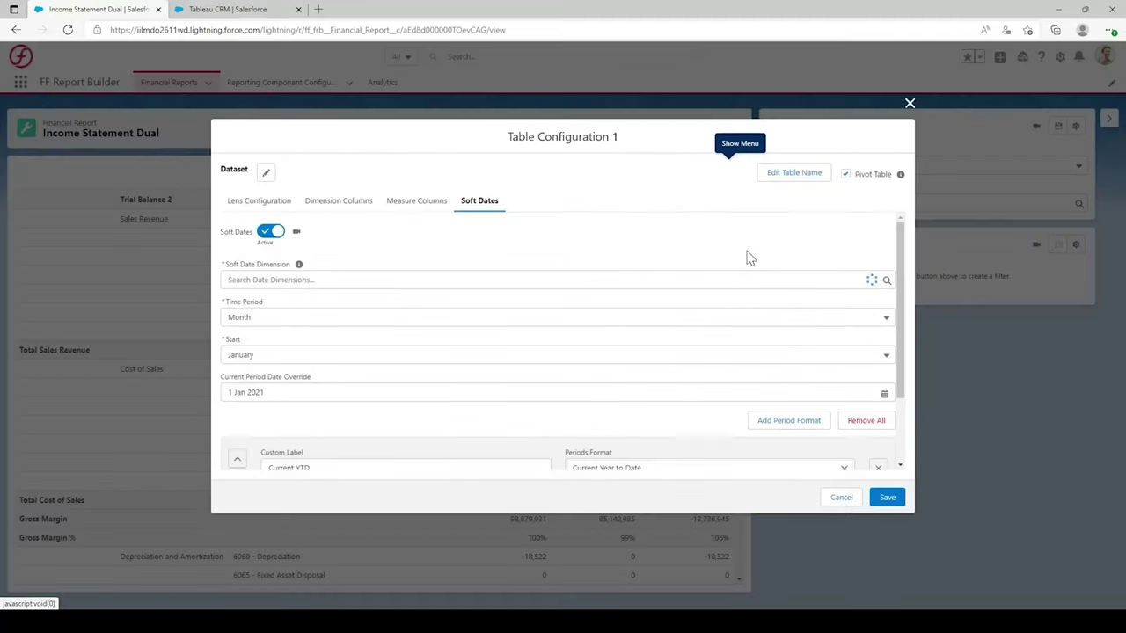
click(270, 232)
click(845, 178)
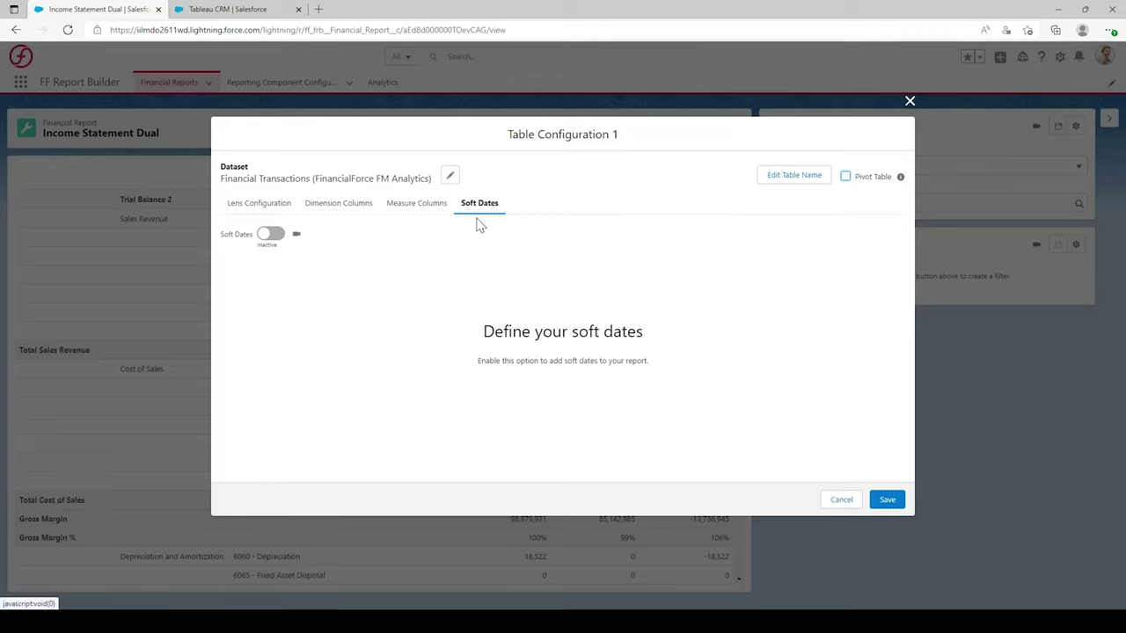
- Remove the Variance measure column from the table configuration
click(425, 210)
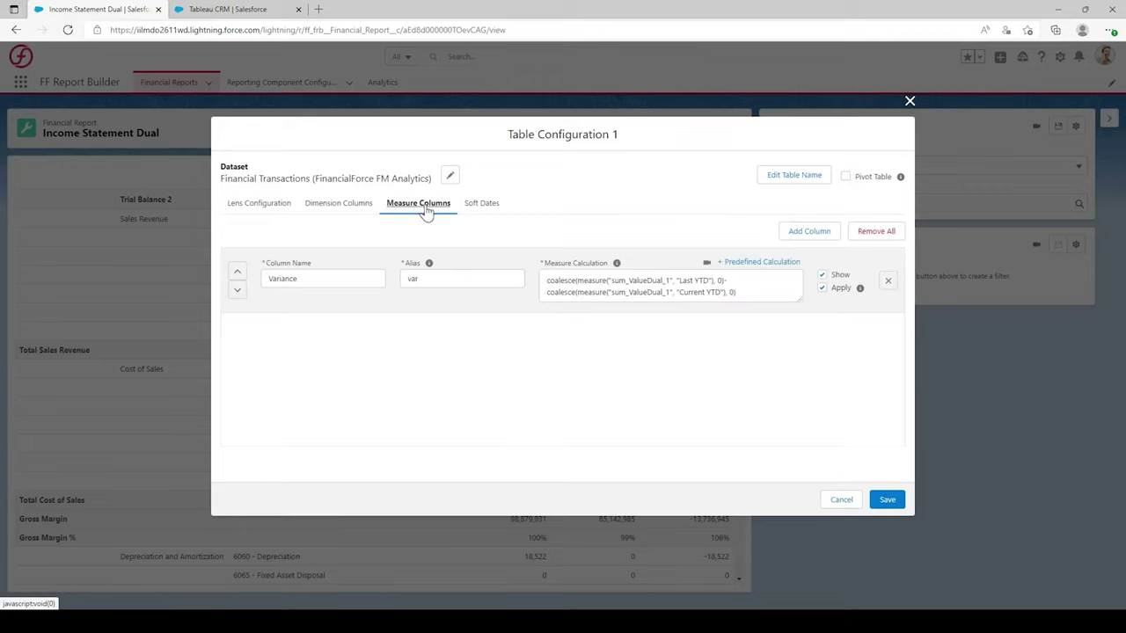
click(887, 281)
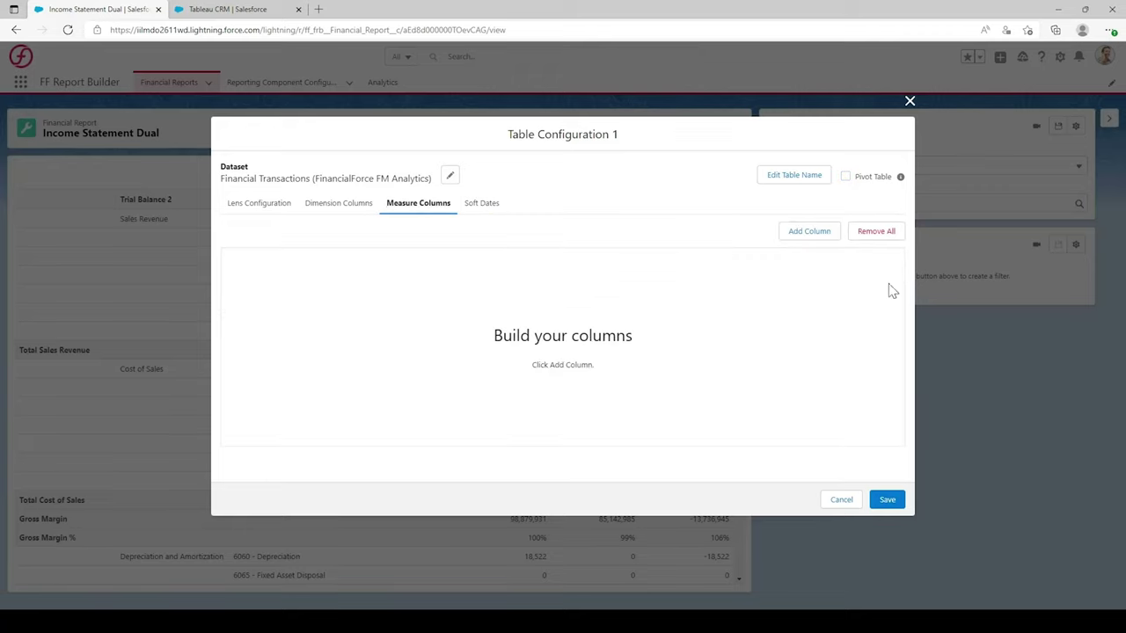
- Save the table configuration and, over in Tableau CRM, clone the FT - Company filter lens in a new tab
click(887, 501)
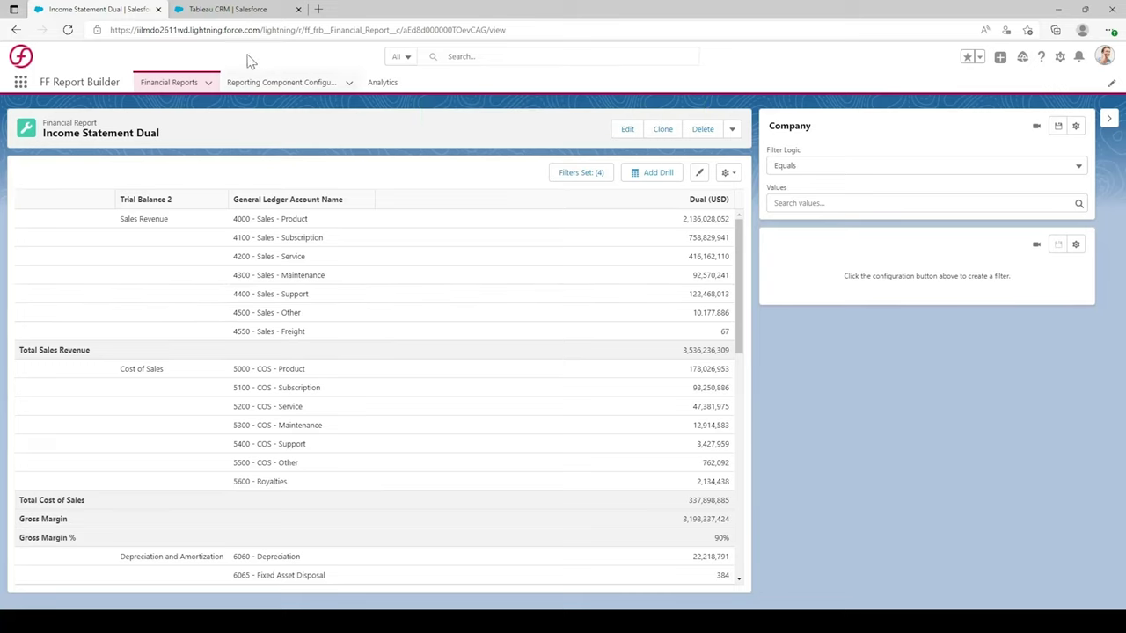
click(227, 10)
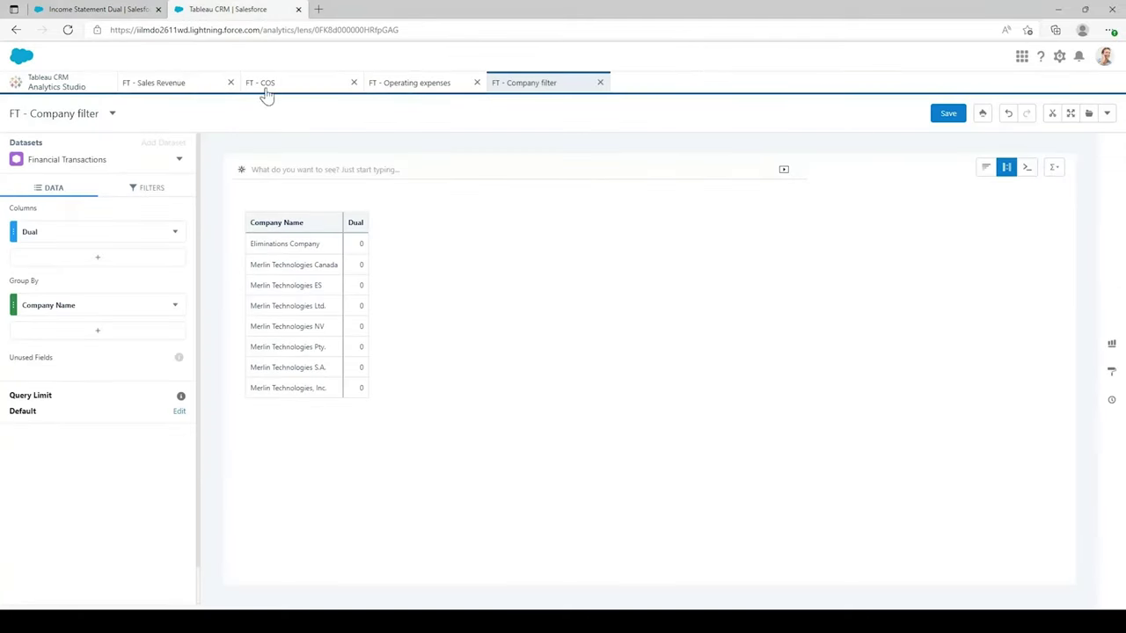
click(1107, 114)
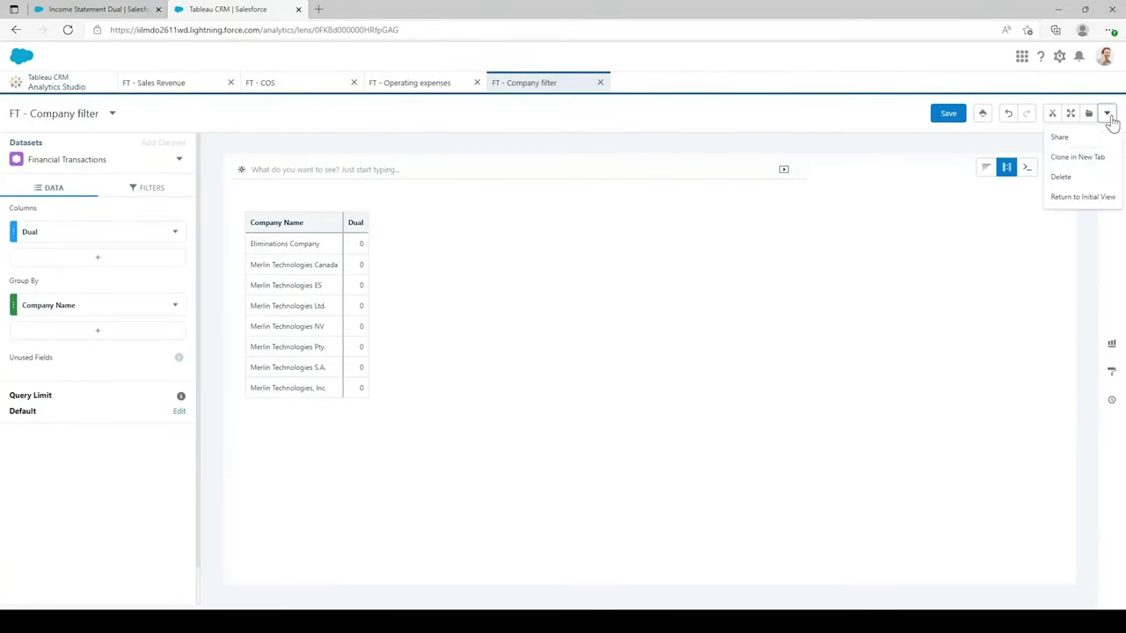
click(1098, 158)
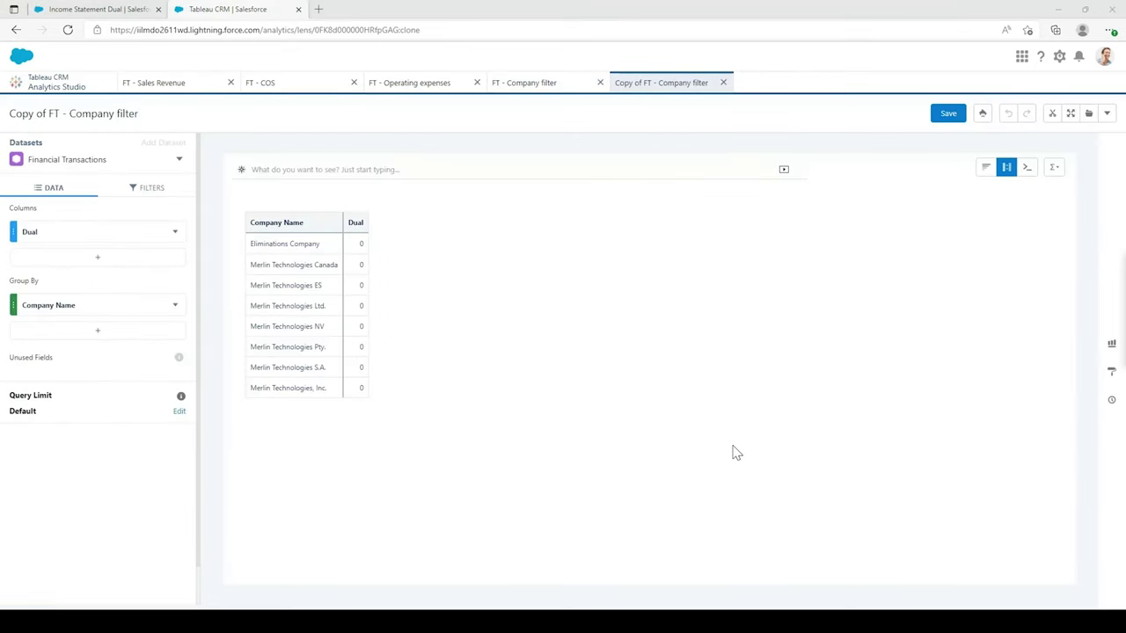
- Remove the Company Name grouping from the cloned lens and replace its Dual column with the sum of Financial Year and Period (s)
click(175, 306)
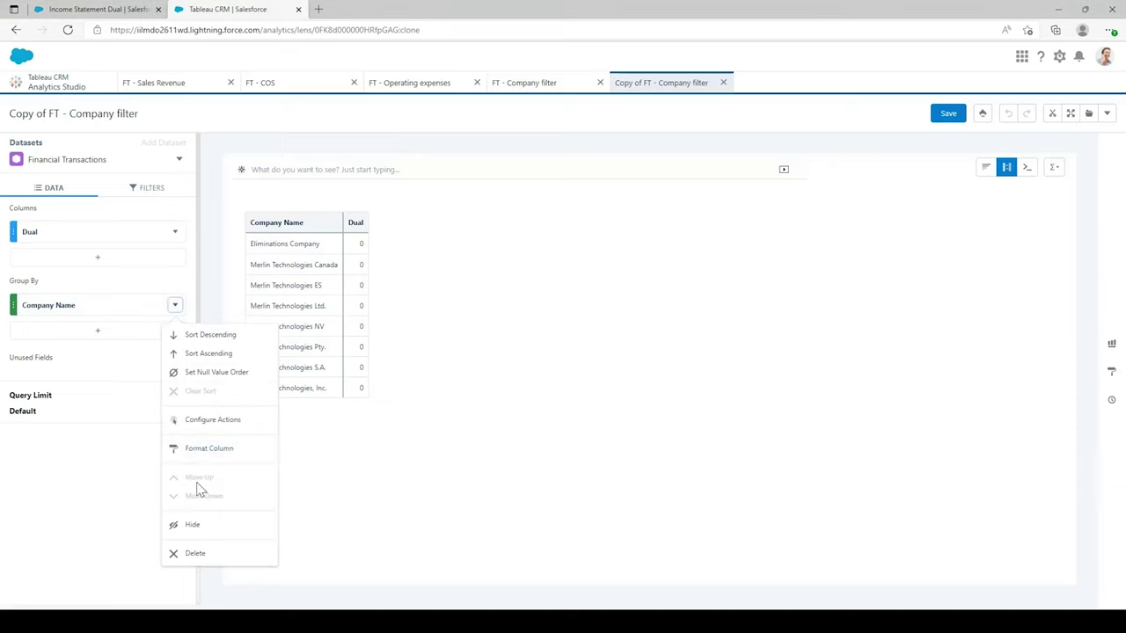
click(196, 553)
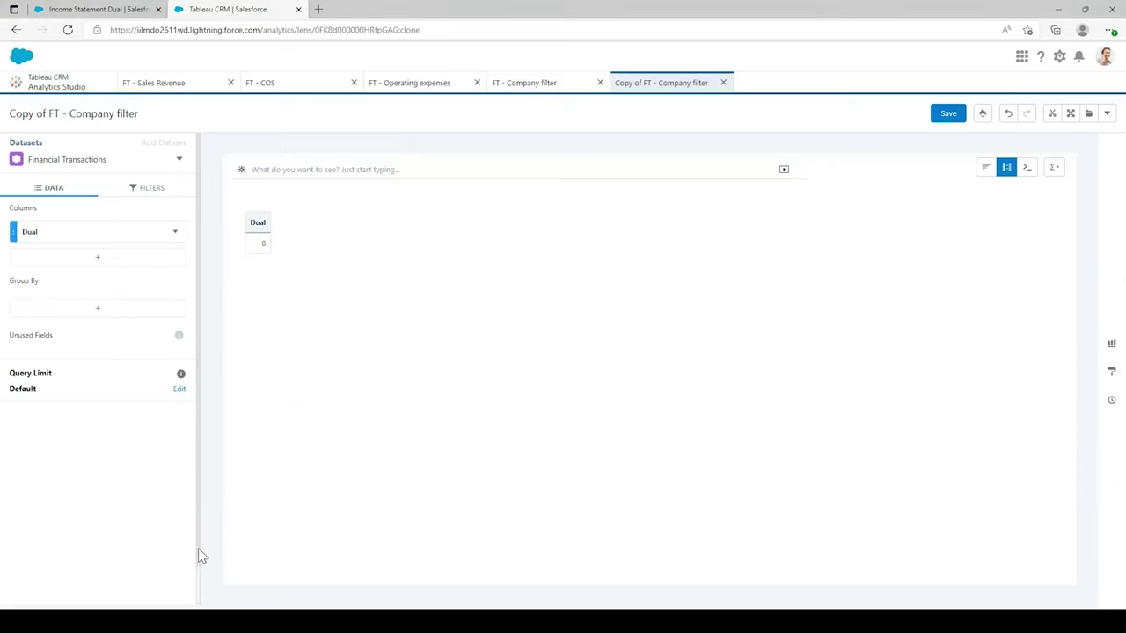
click(95, 264)
text(financial)
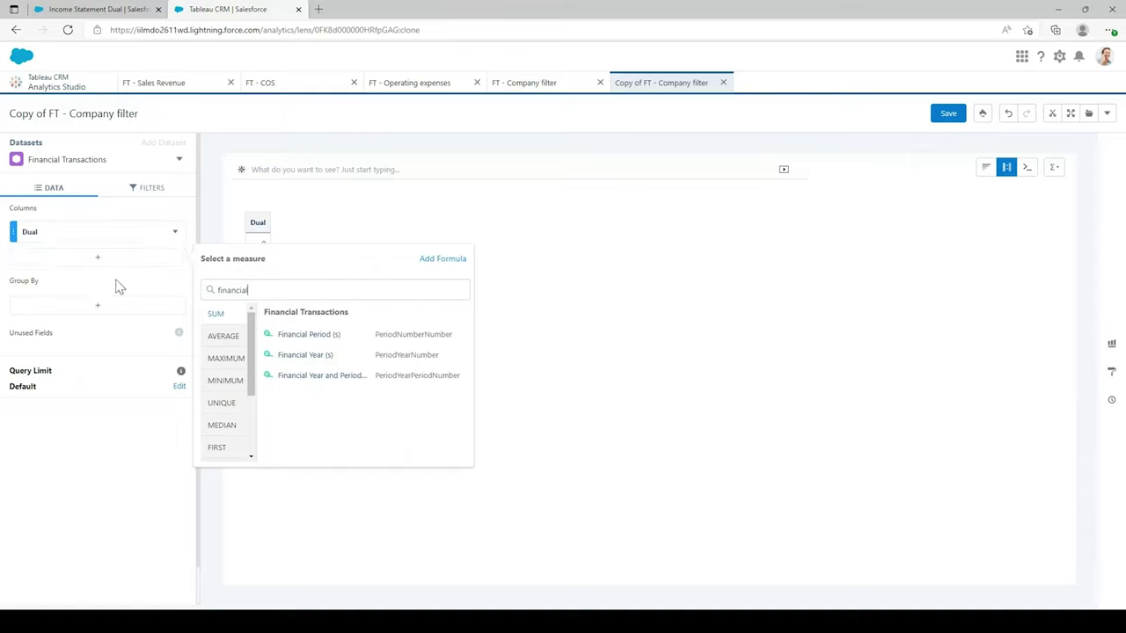
click(368, 380)
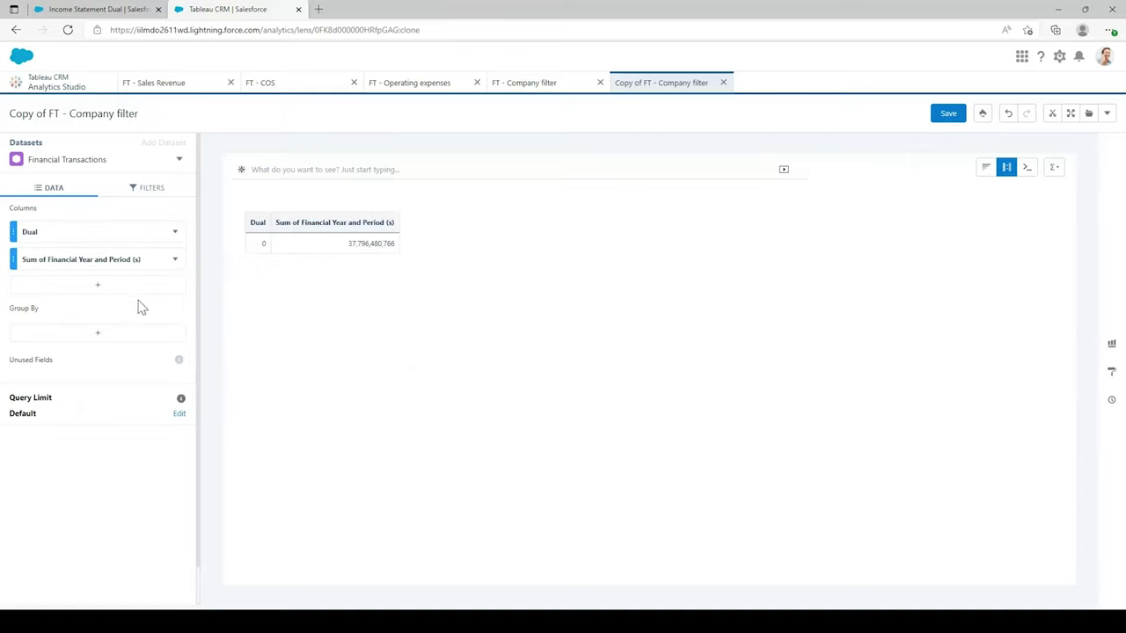
click(175, 231)
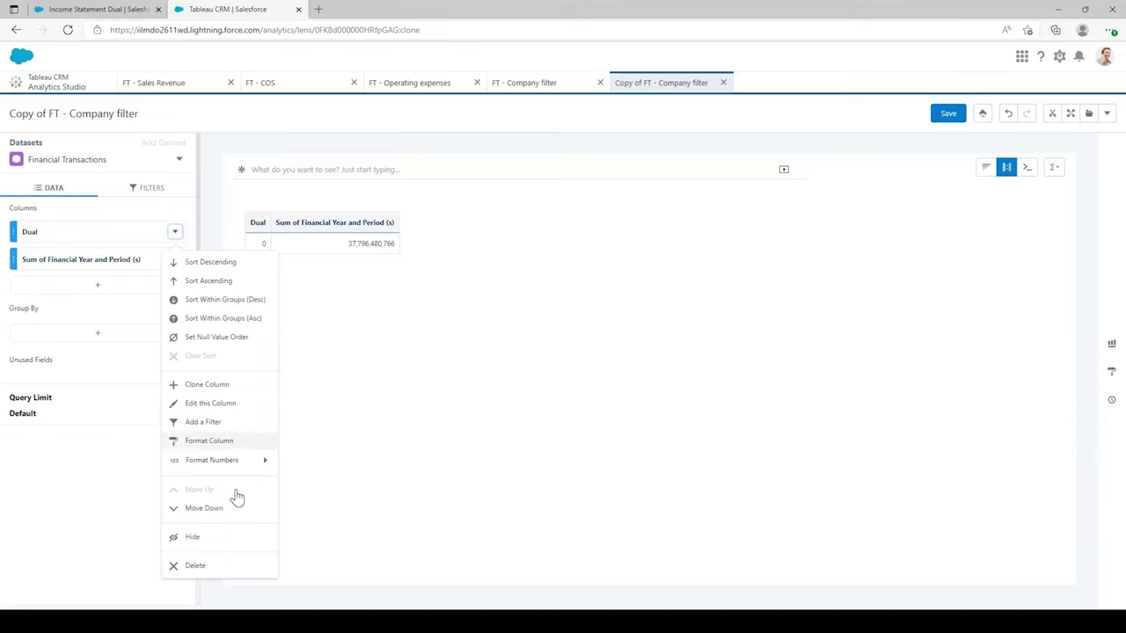
click(226, 573)
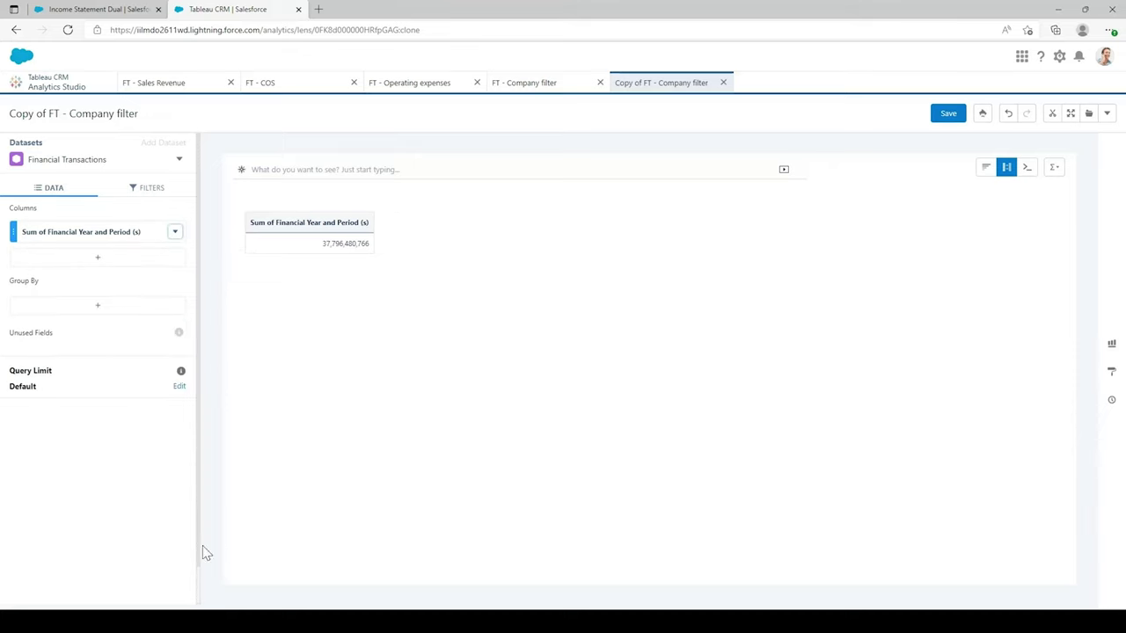
click(127, 192)
click(77, 191)
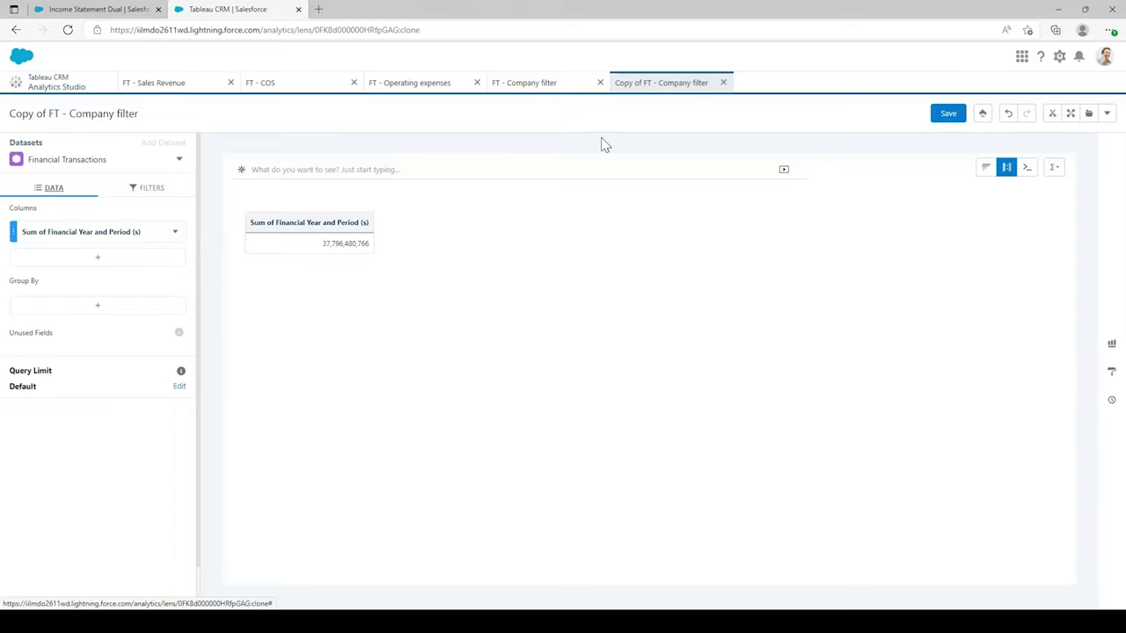
- Save the cloned lens as "FT - FY and period filter" in the Shared App
click(948, 114)
drag(554, 235, 459, 235)
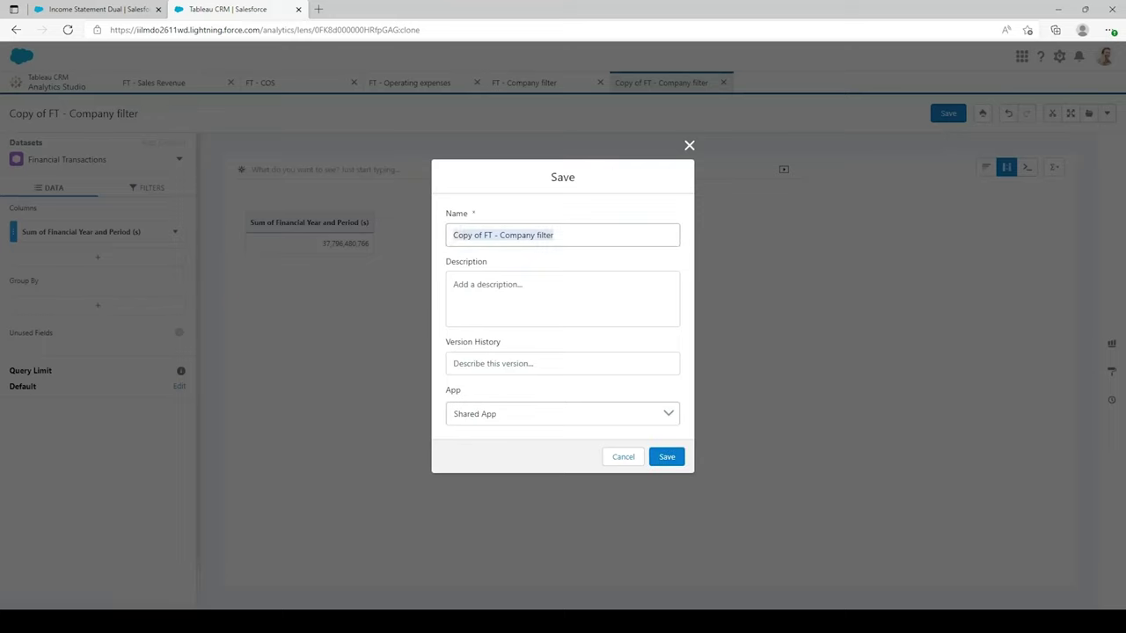
text(FT)
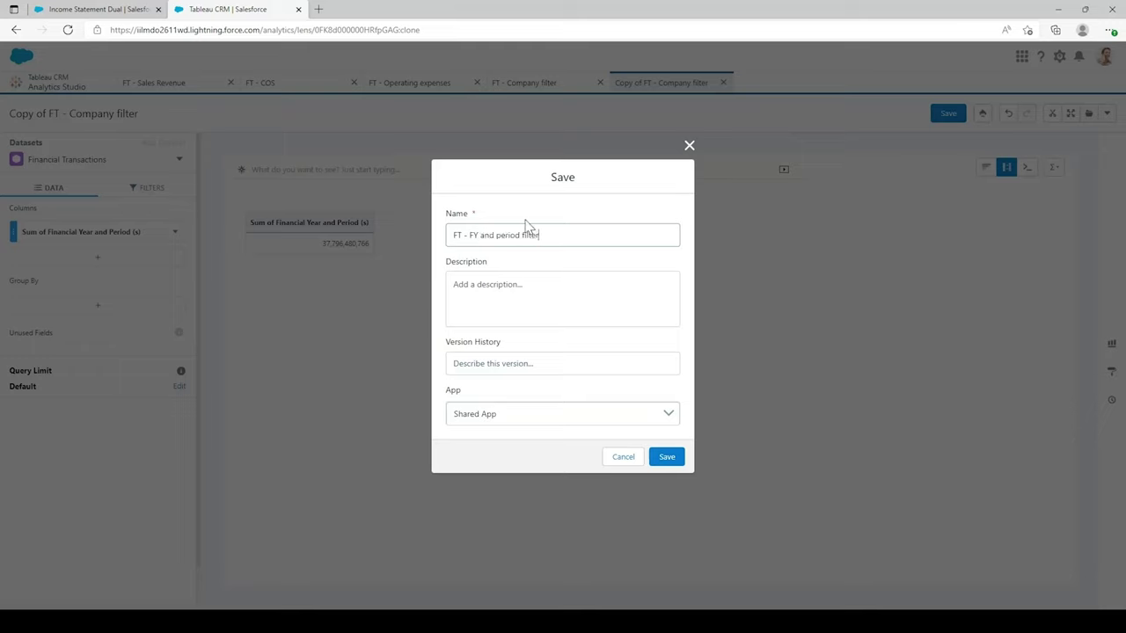
click(658, 459)
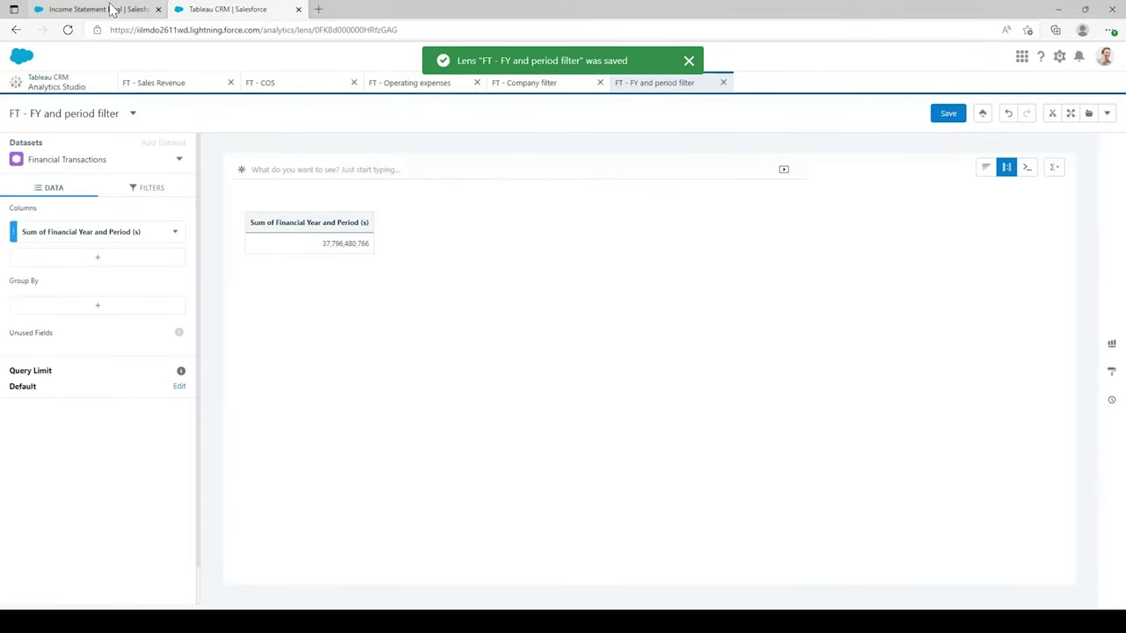
- In the Income Statement Dual report, configure the empty filter as a measure filter named Financial Year and Period using the FT - FY and period filter lens
click(111, 10)
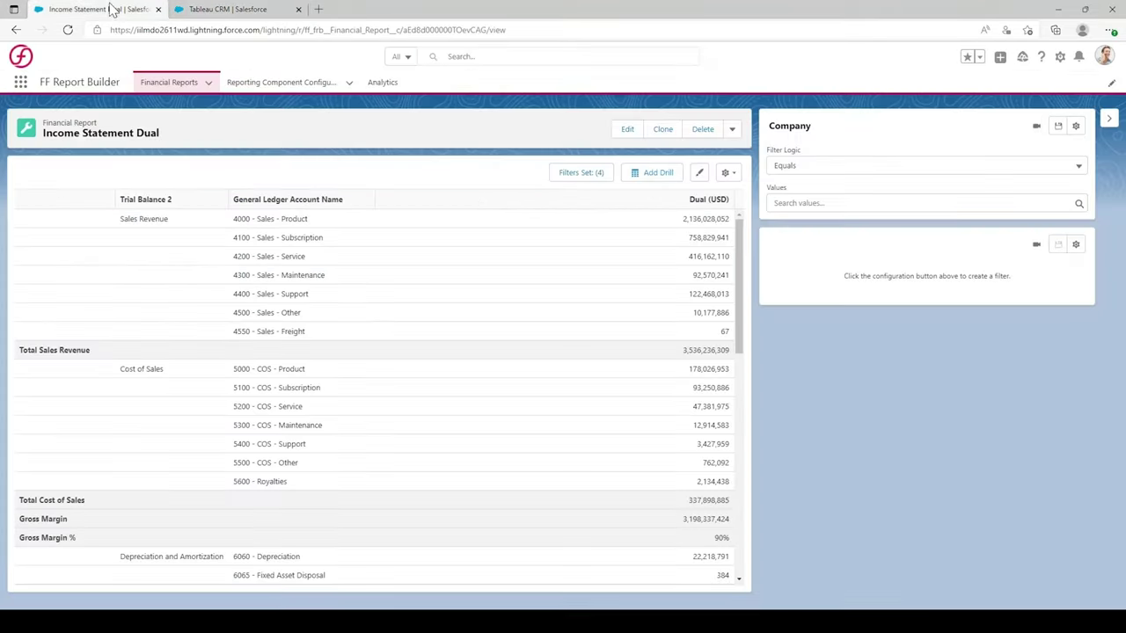
click(1079, 246)
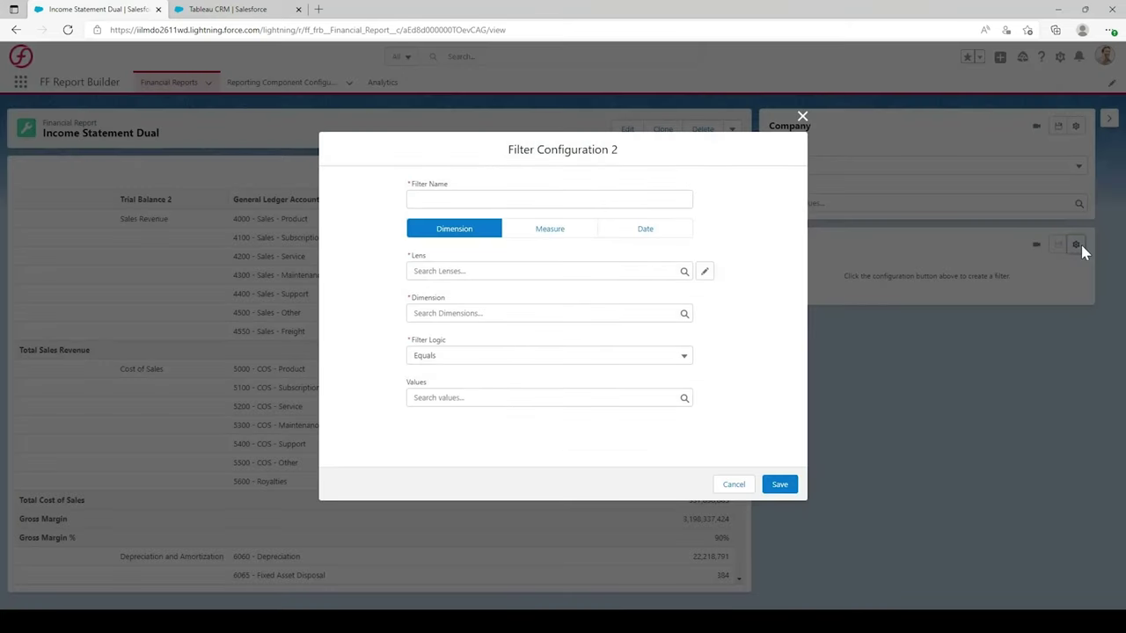
click(550, 230)
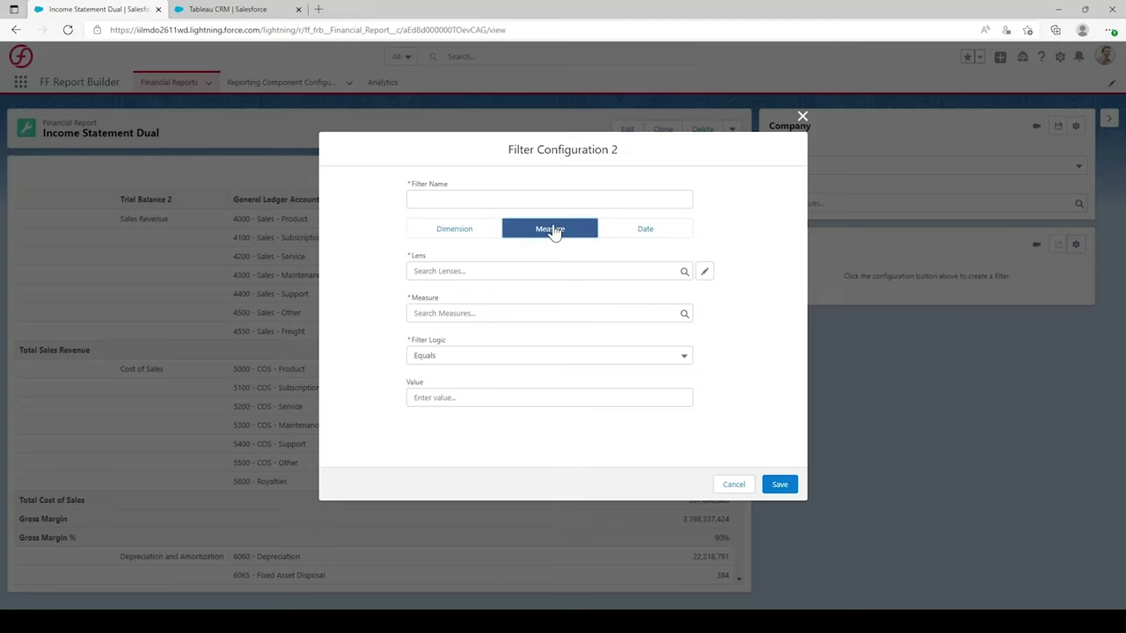
click(413, 200)
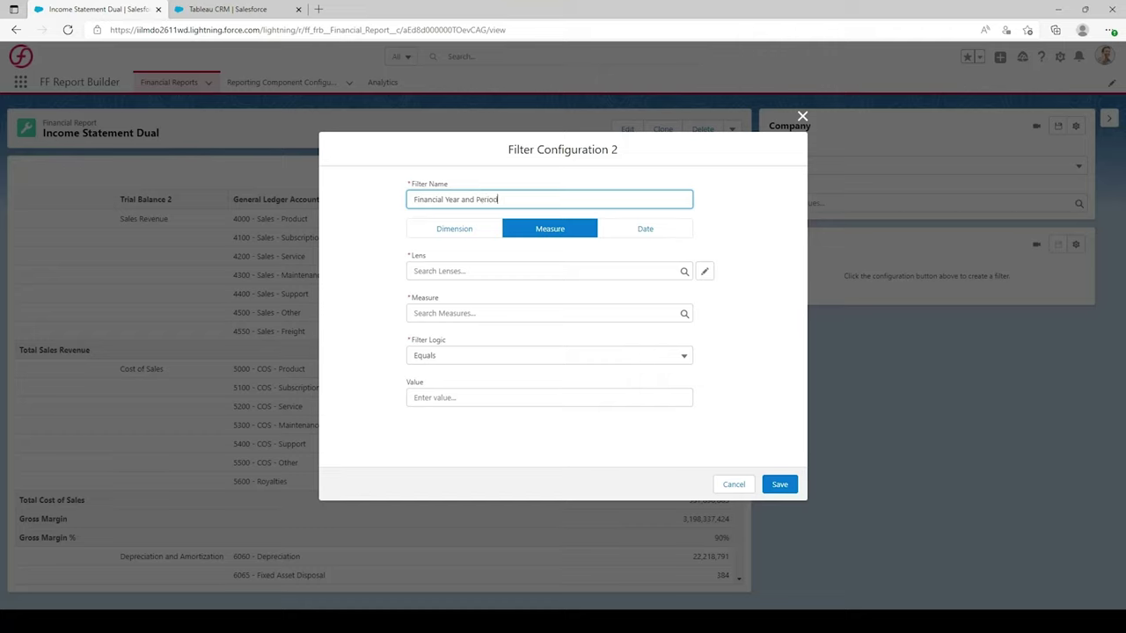
click(415, 271)
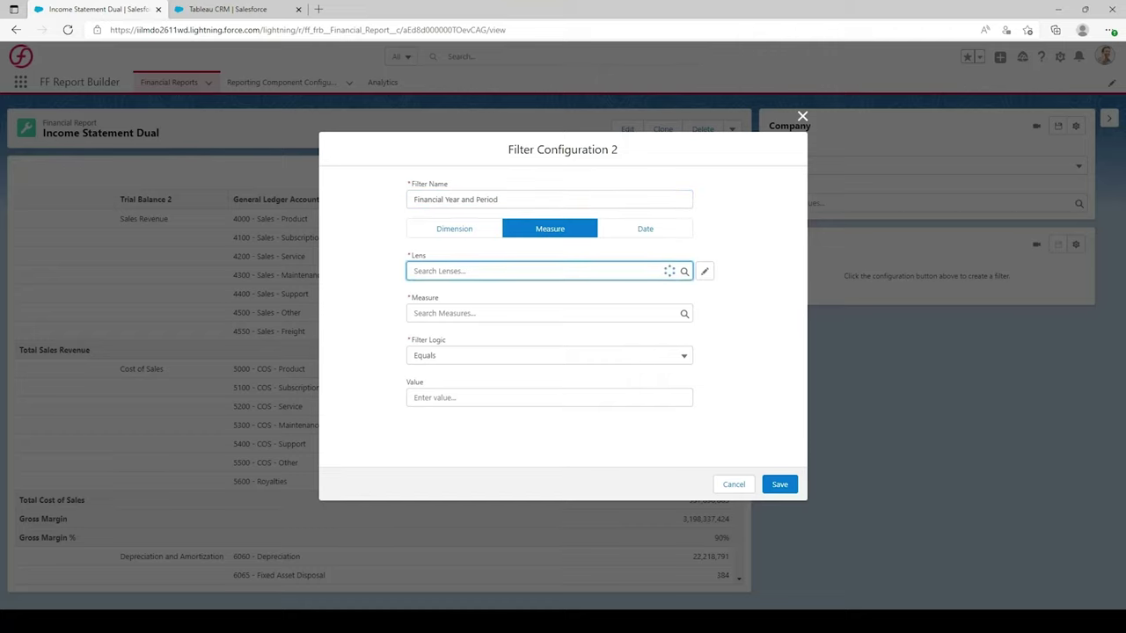
click(471, 296)
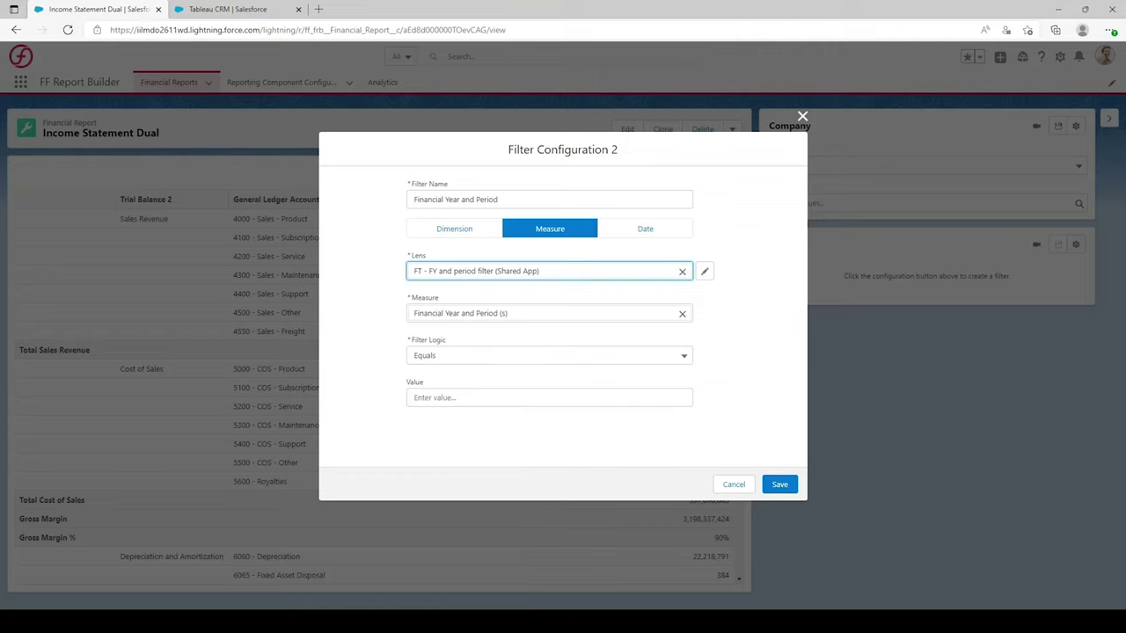
- Set the filter logic of Financial Year and Period to Between and save the filter configuration
click(495, 362)
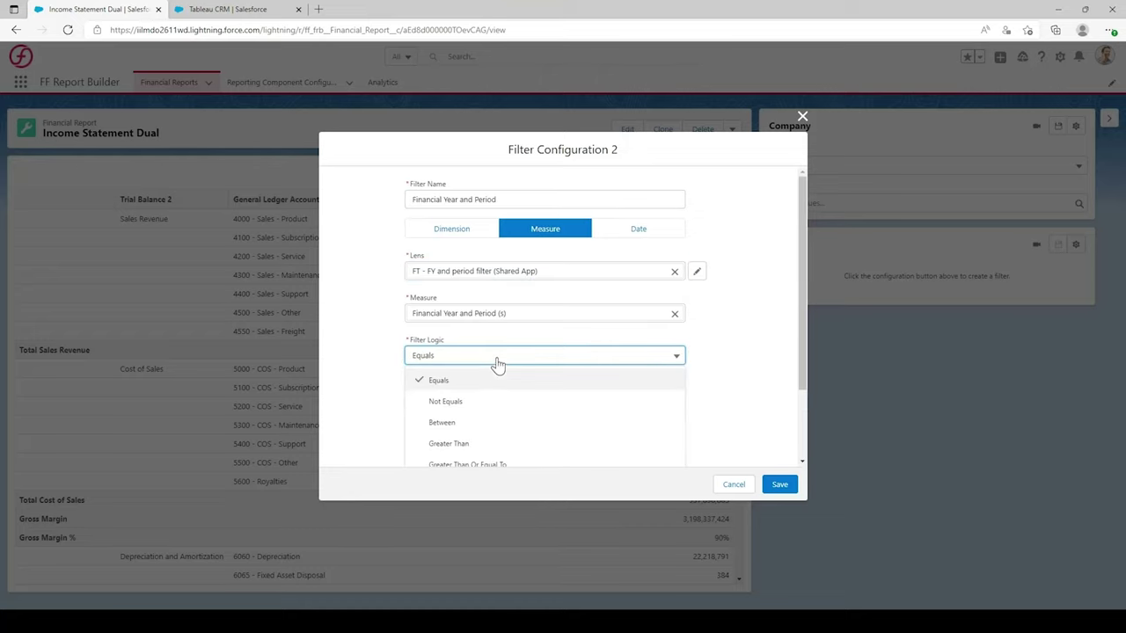
click(524, 430)
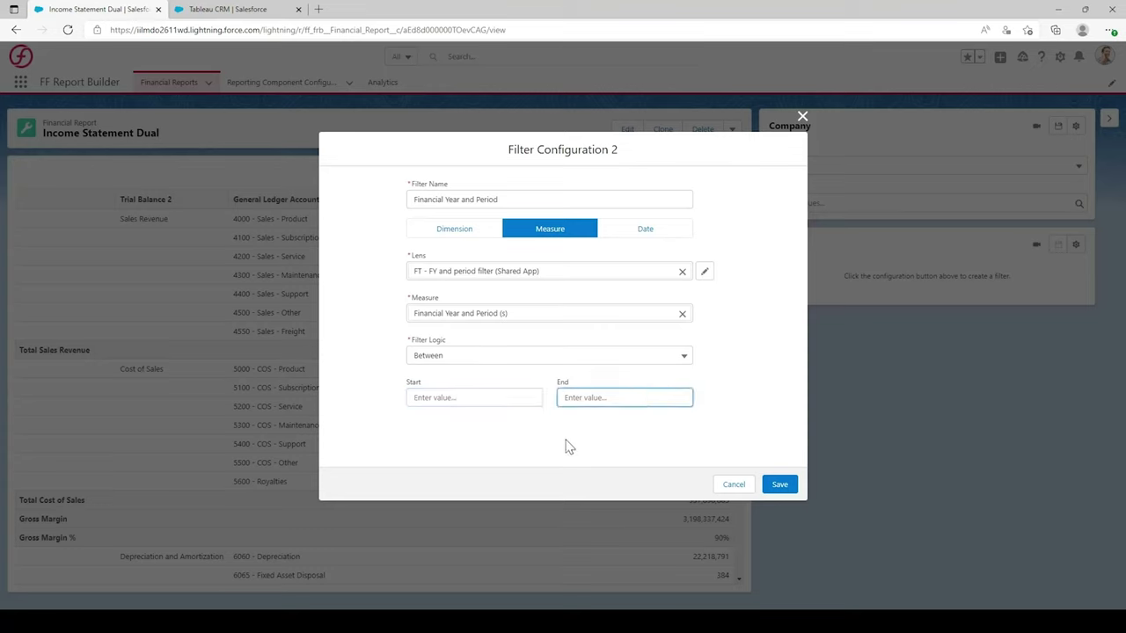
click(774, 485)
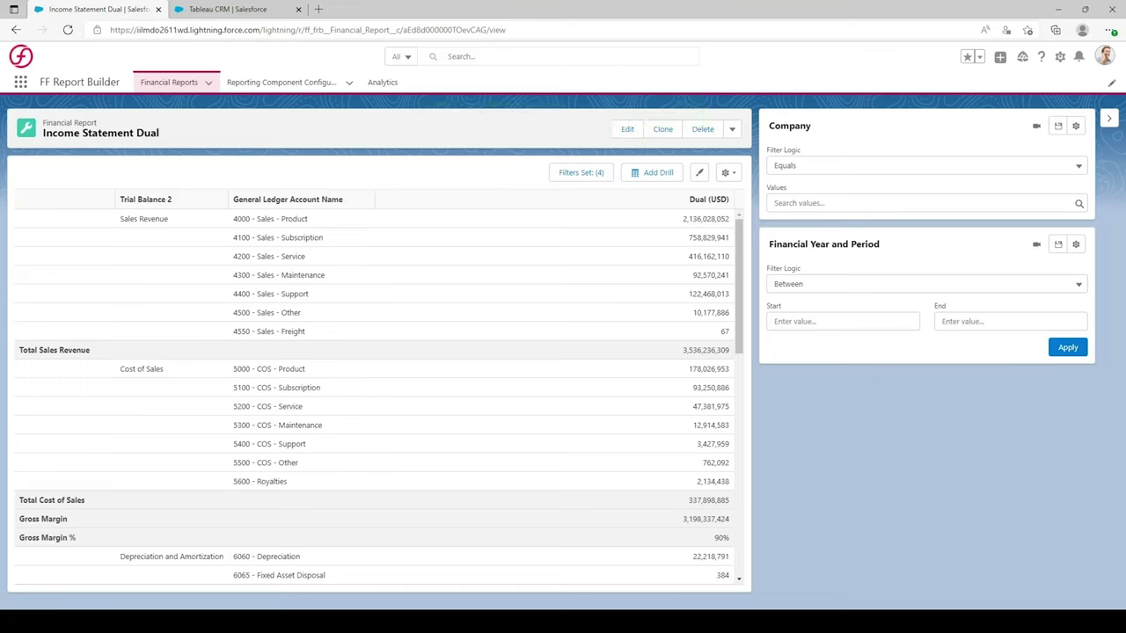
- Apply a range from 2021001 to 2021006 in the report's Financial Year and Period filter
click(795, 322)
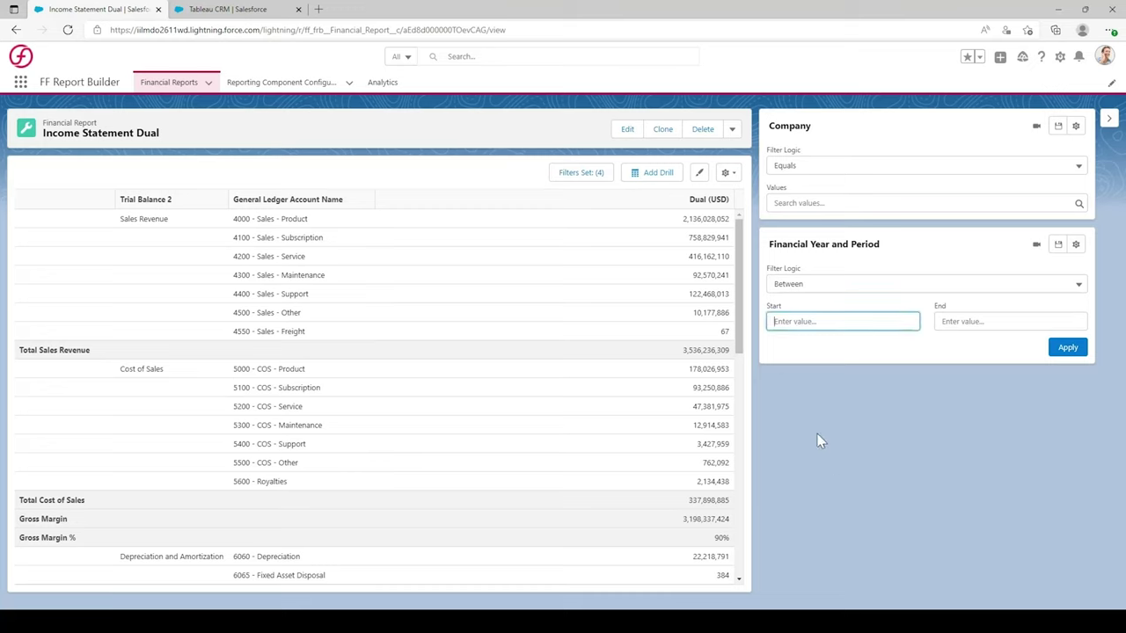
text(2021006)
key(BackSpace)
text(1)
key(Tab)
text(202)
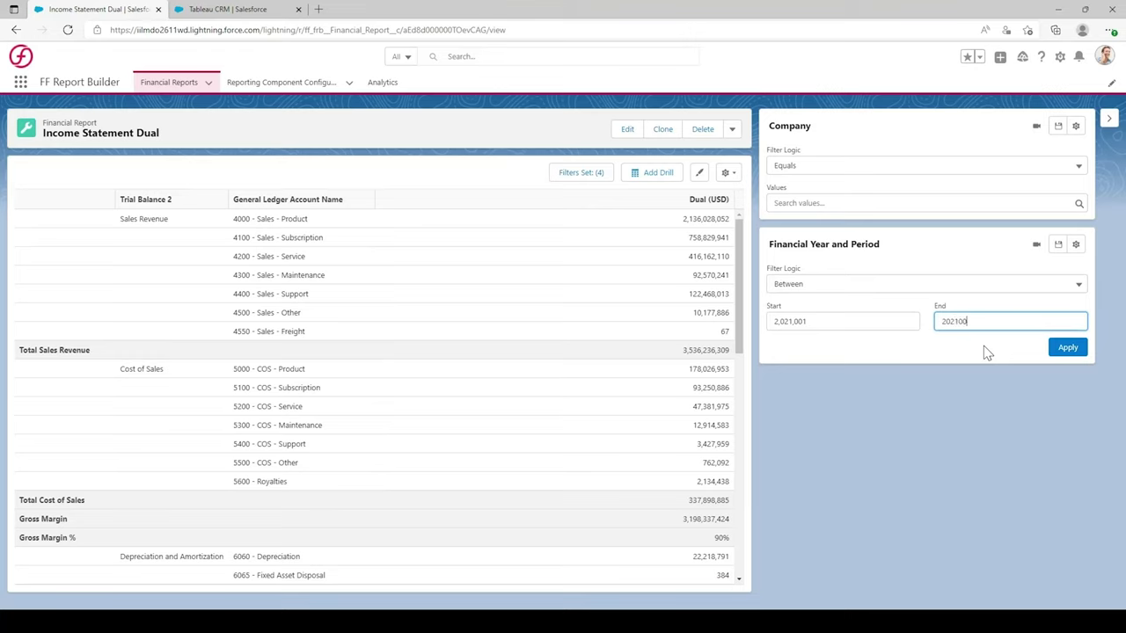
click(942, 428)
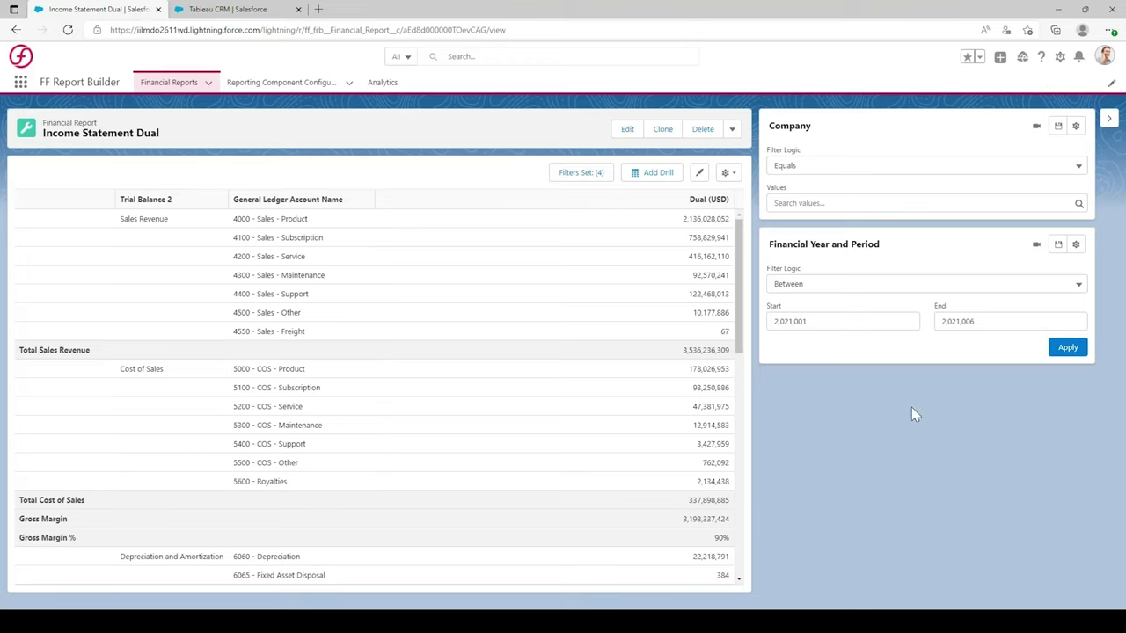
click(1080, 357)
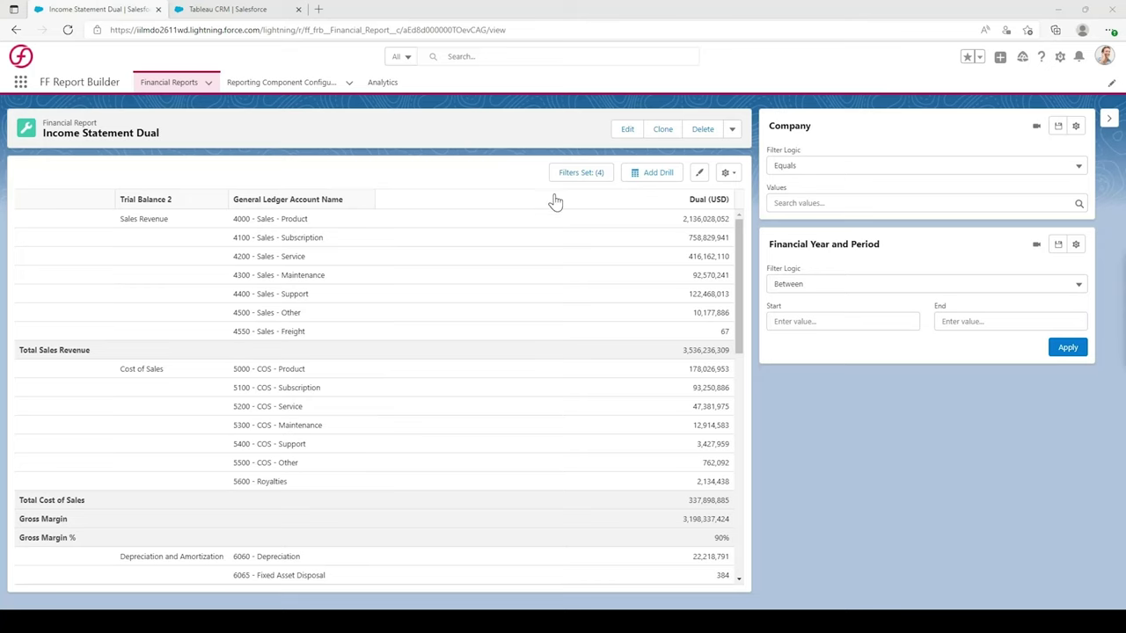
- Clone the report under the name "Income Statement Dual - Multi Company", keeping one table and two filter configurations
click(664, 130)
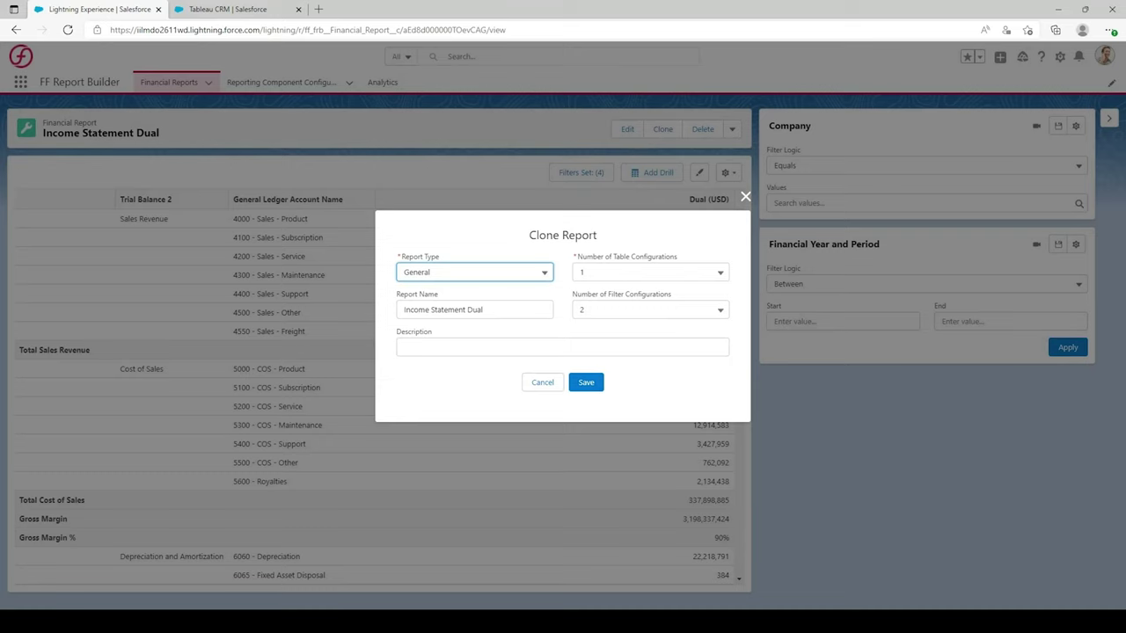
click(475, 310)
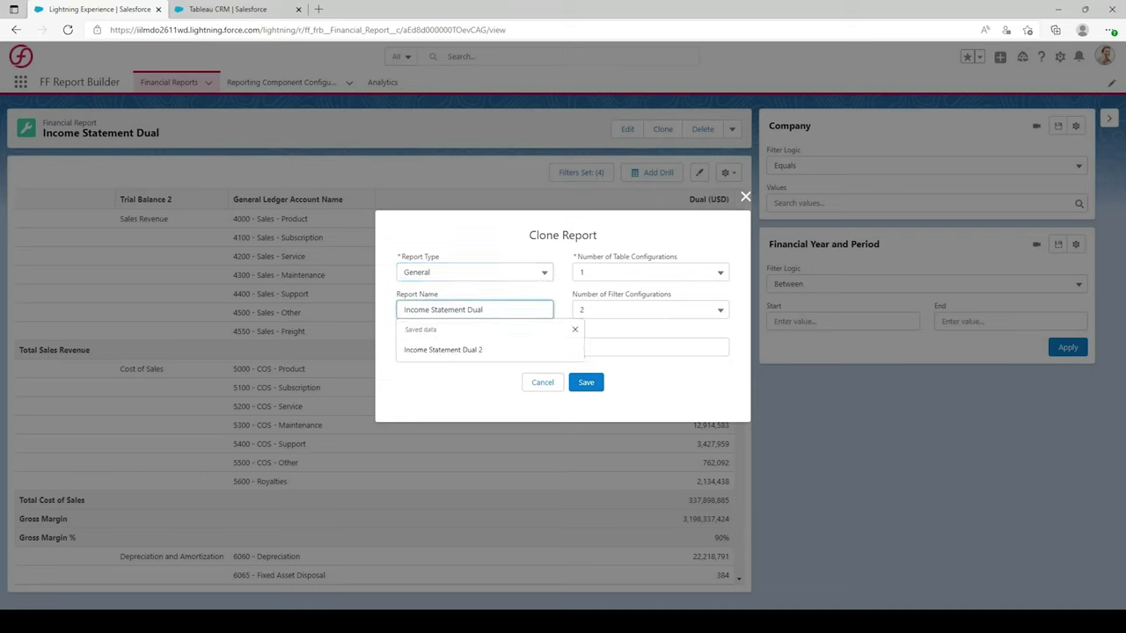
text(- Multi)
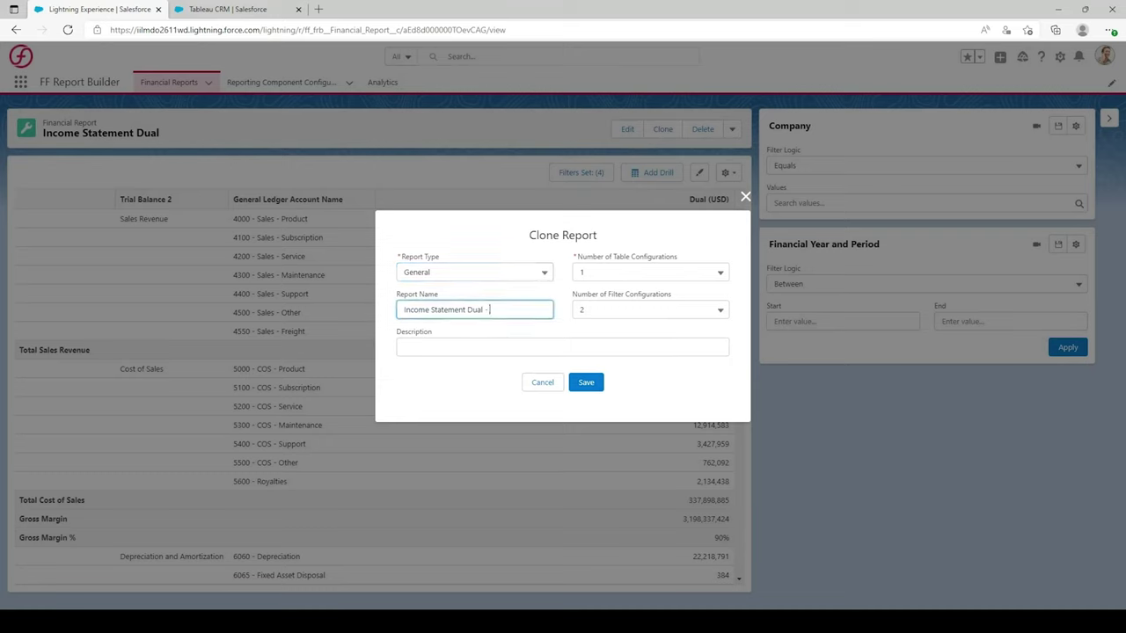
text( Company)
click(585, 381)
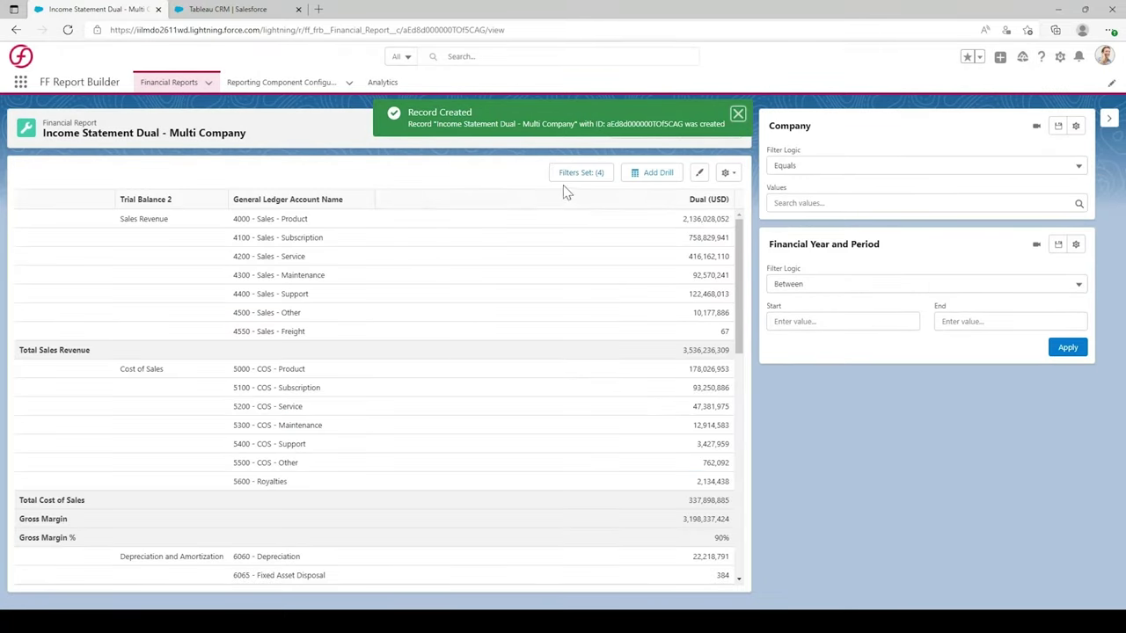
- Add Company Name as a third dimension column in the multi-company report's table configuration
click(733, 181)
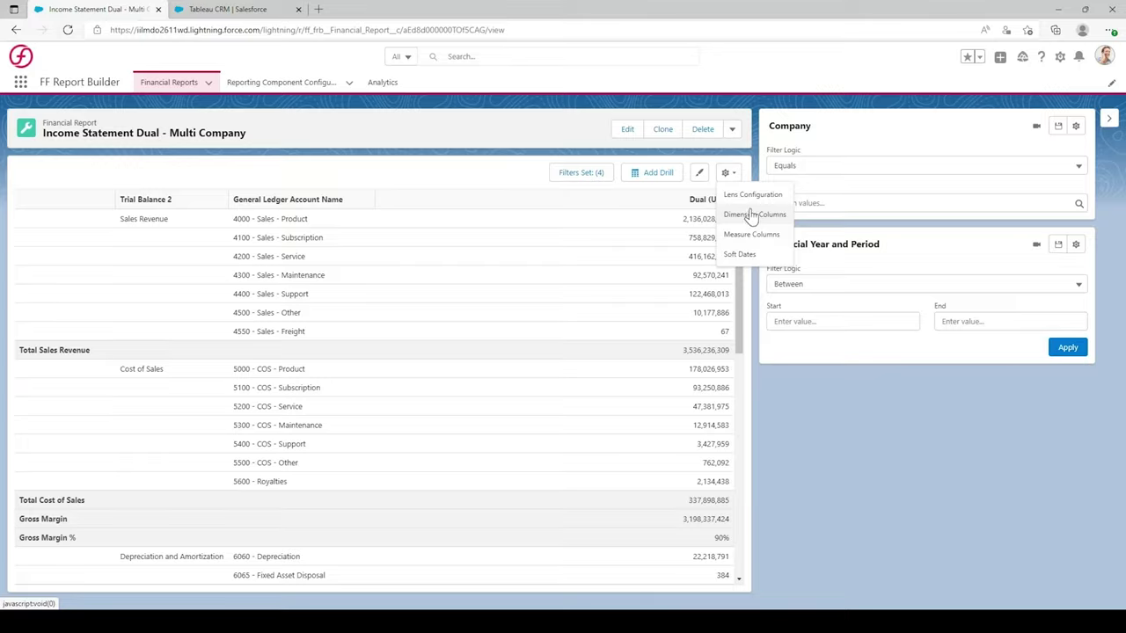
click(750, 216)
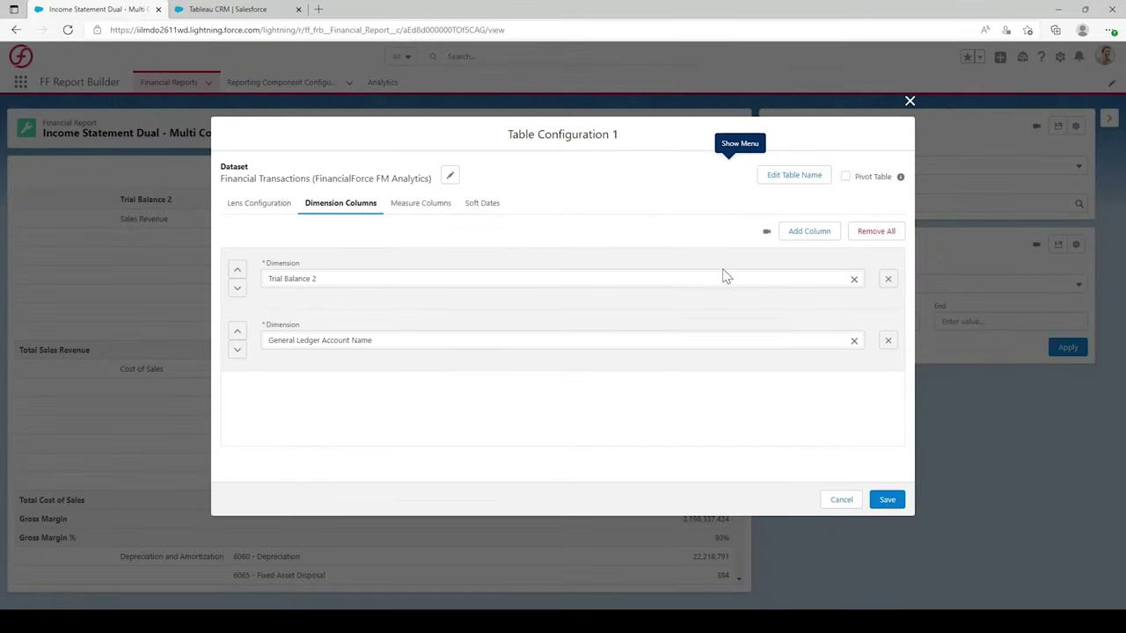
click(798, 239)
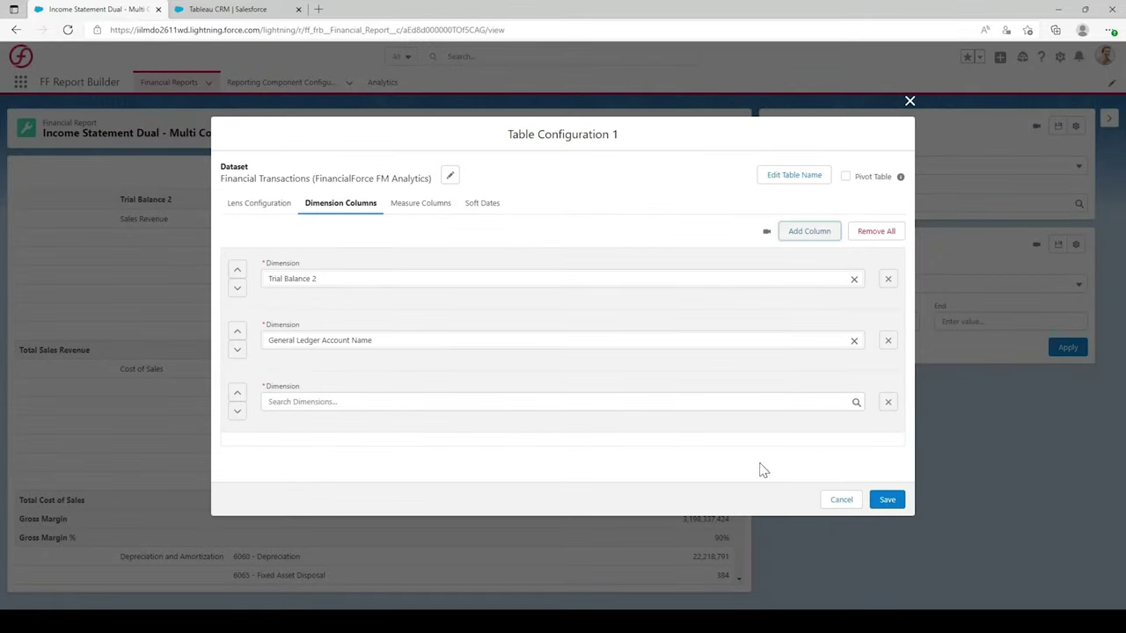
text(company name)
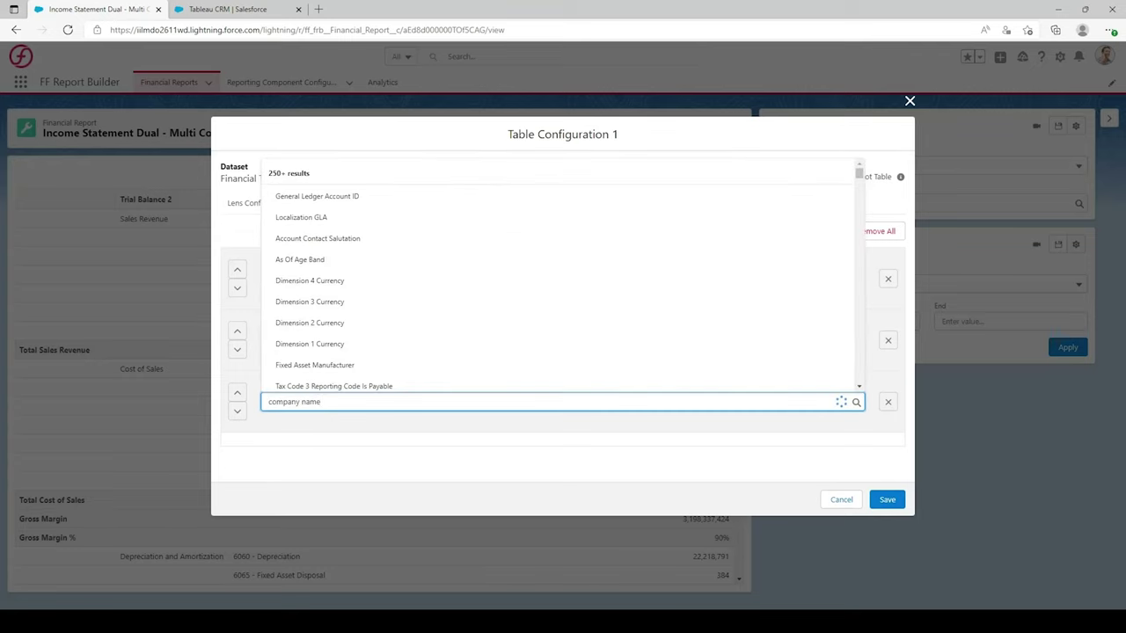
click(332, 426)
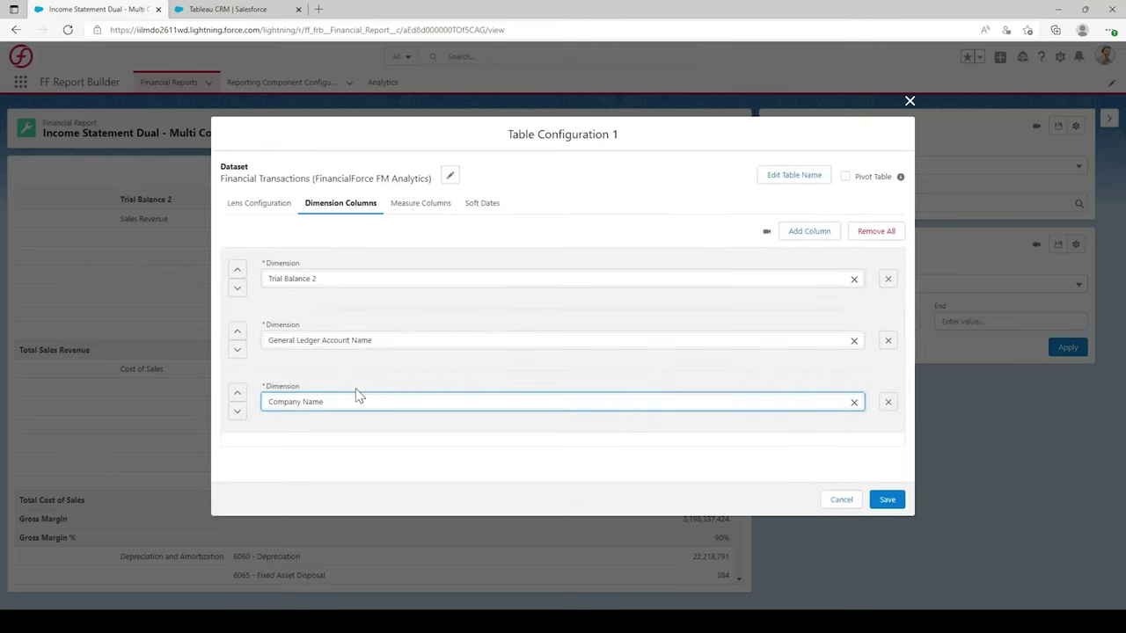
- Make the report table a pivot table and save the table configuration
click(846, 177)
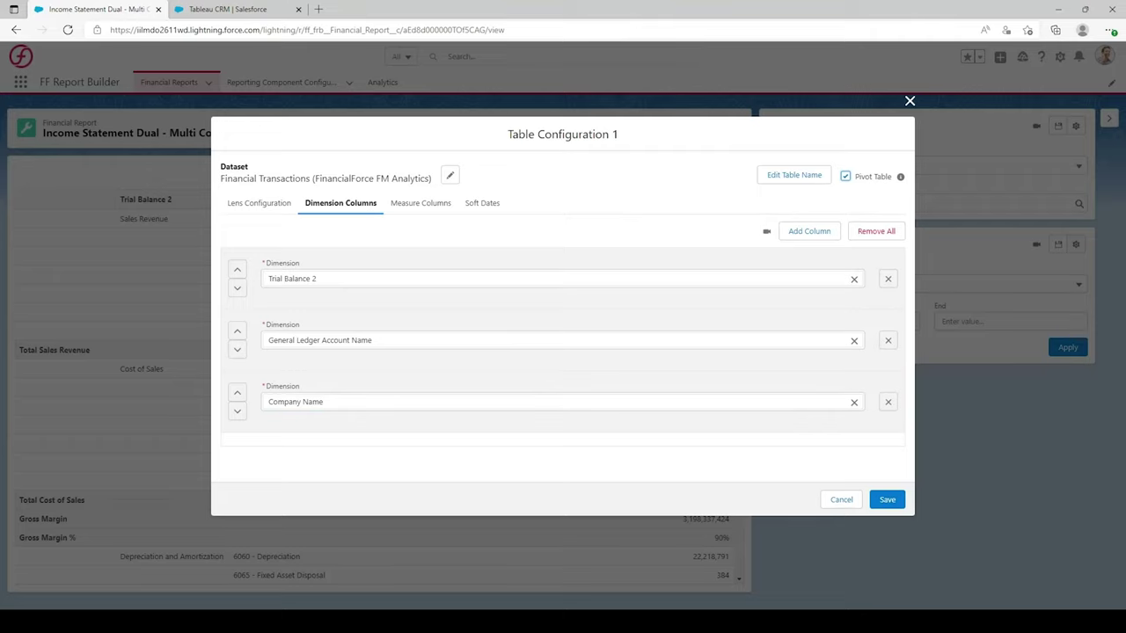
click(886, 500)
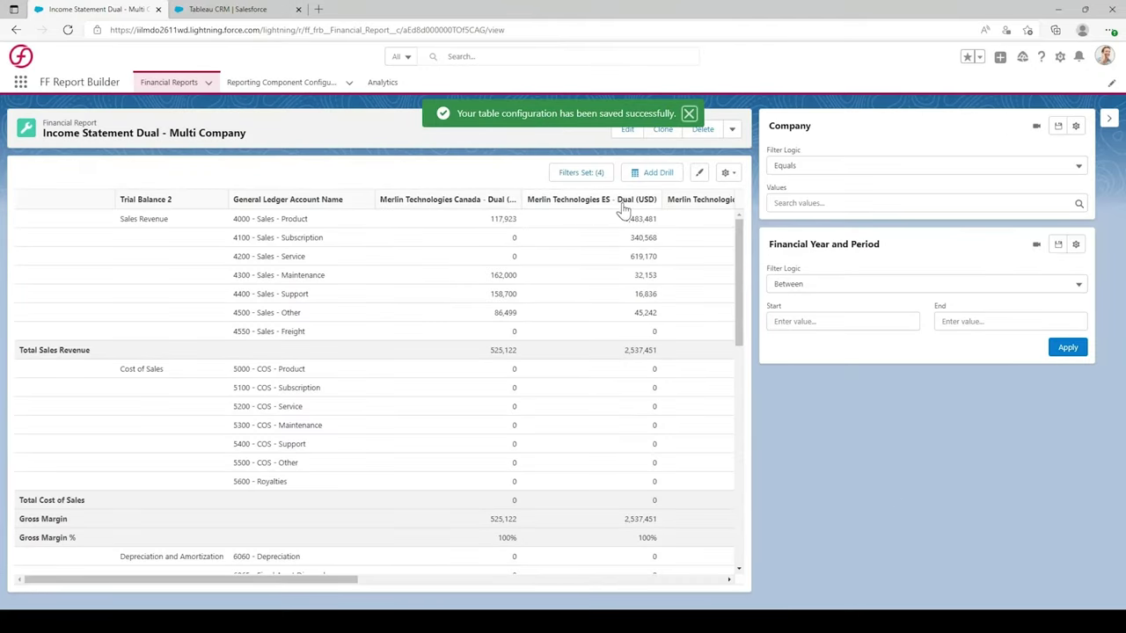
drag(304, 580, 306, 492)
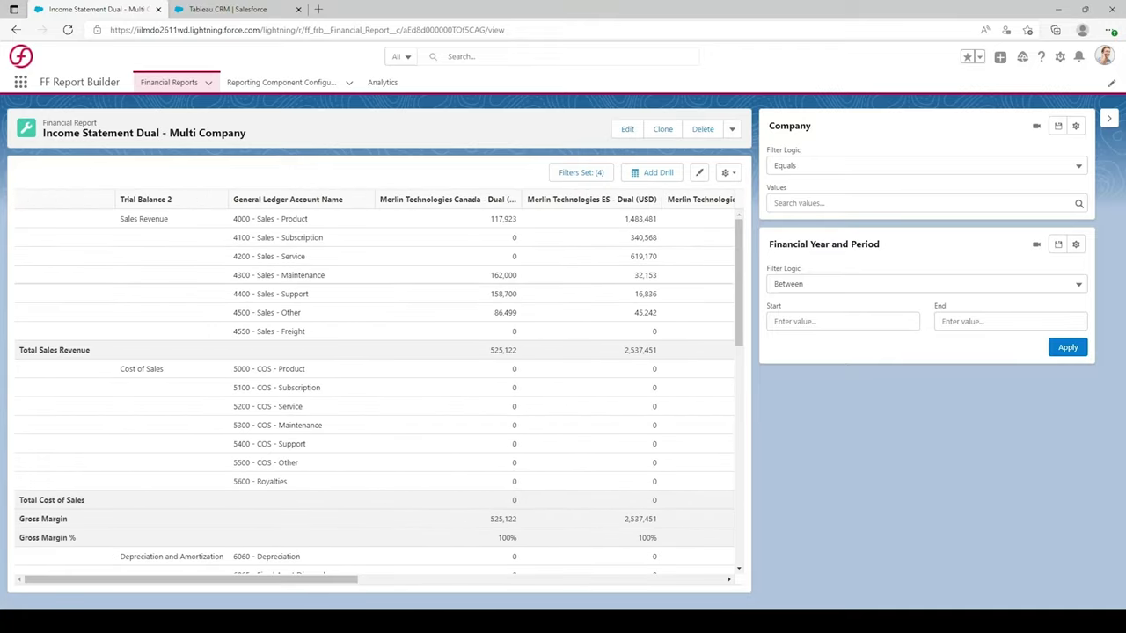
- Add a measure column named Total Dual with the alias totdual to the report table
click(726, 174)
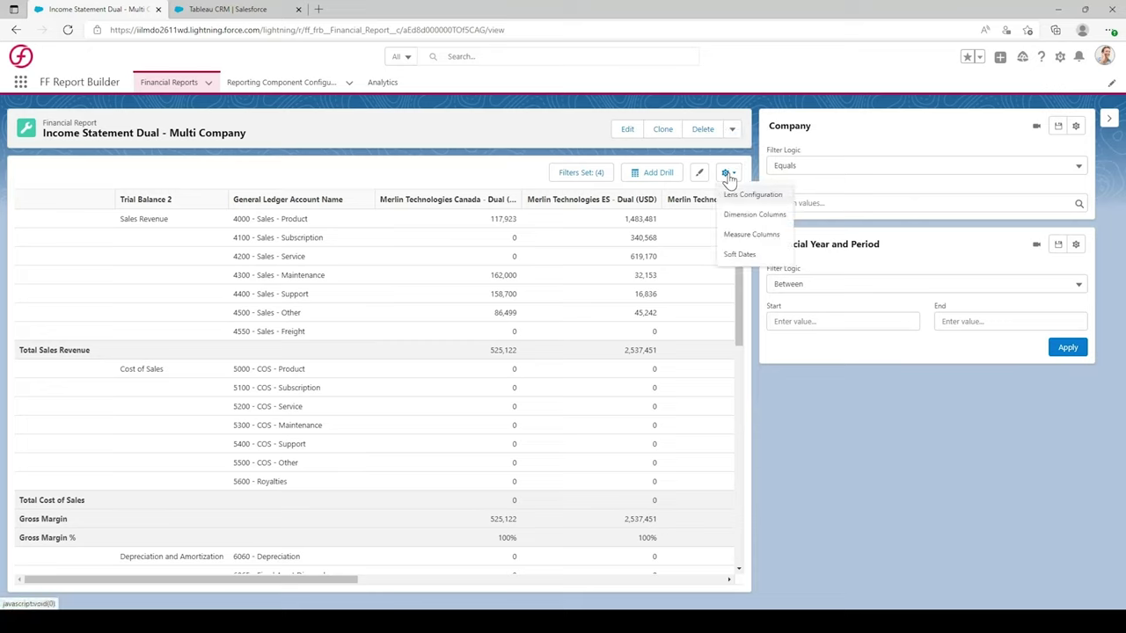
click(762, 237)
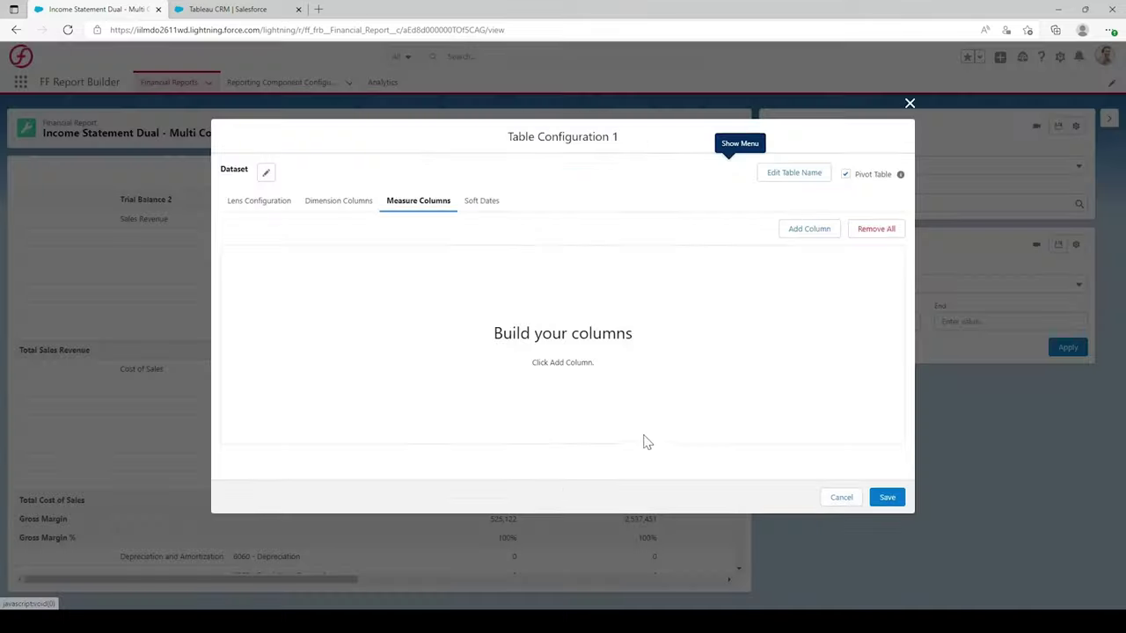
click(800, 236)
click(369, 279)
text(Total Dual)
click(458, 280)
text(totdaual)
click(677, 289)
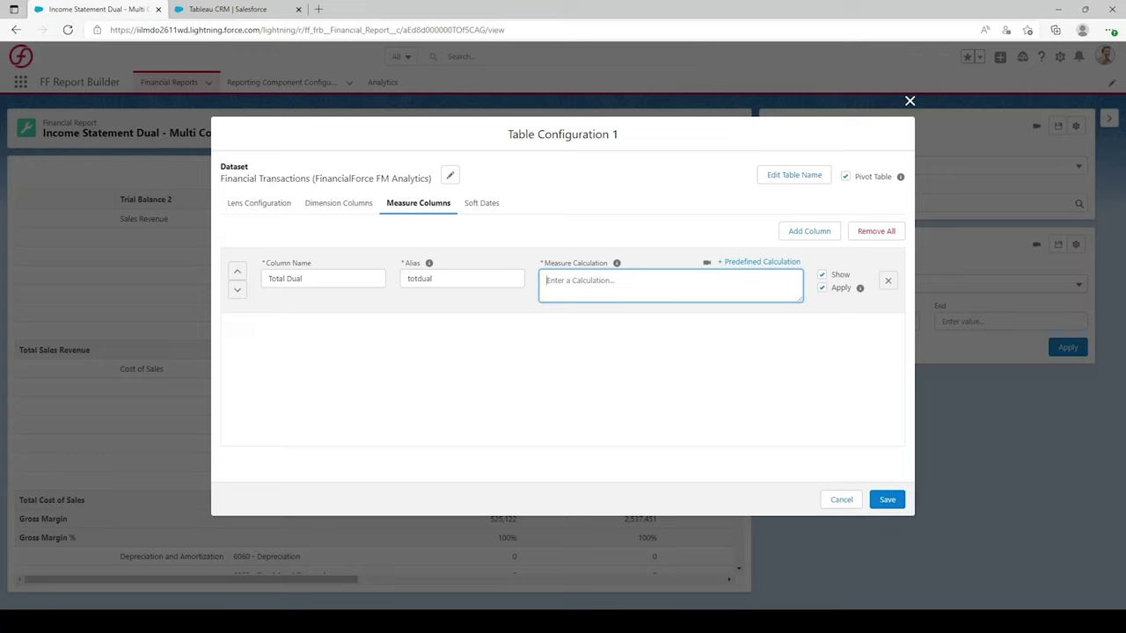
- Apply the predefined calculation Total - Dual to the Total Dual column and save the table configuration
click(754, 263)
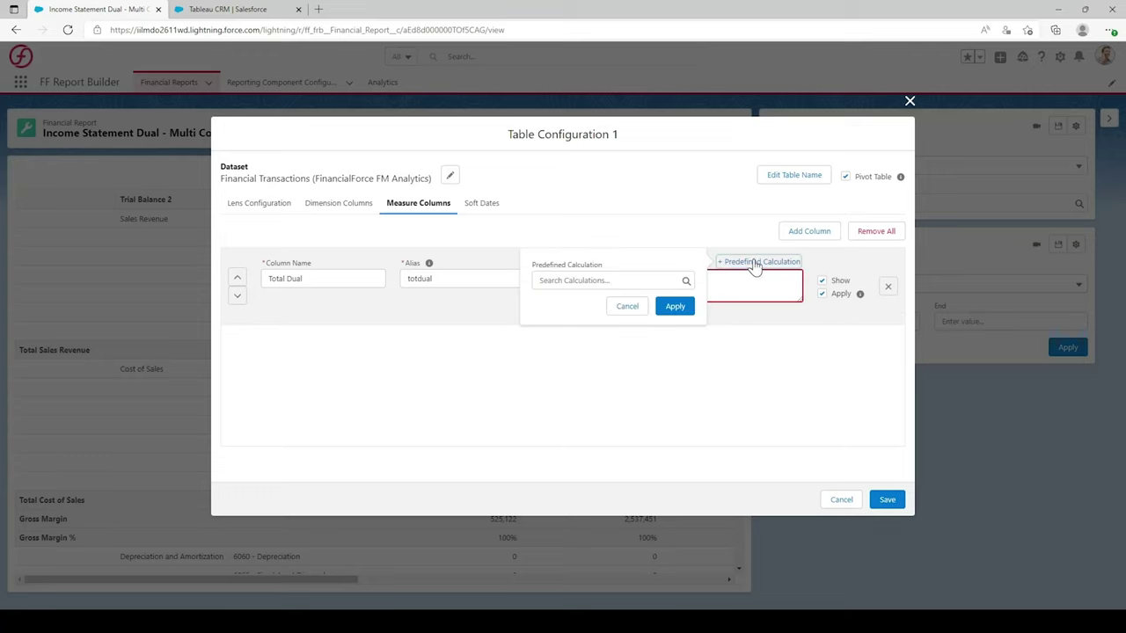
click(606, 279)
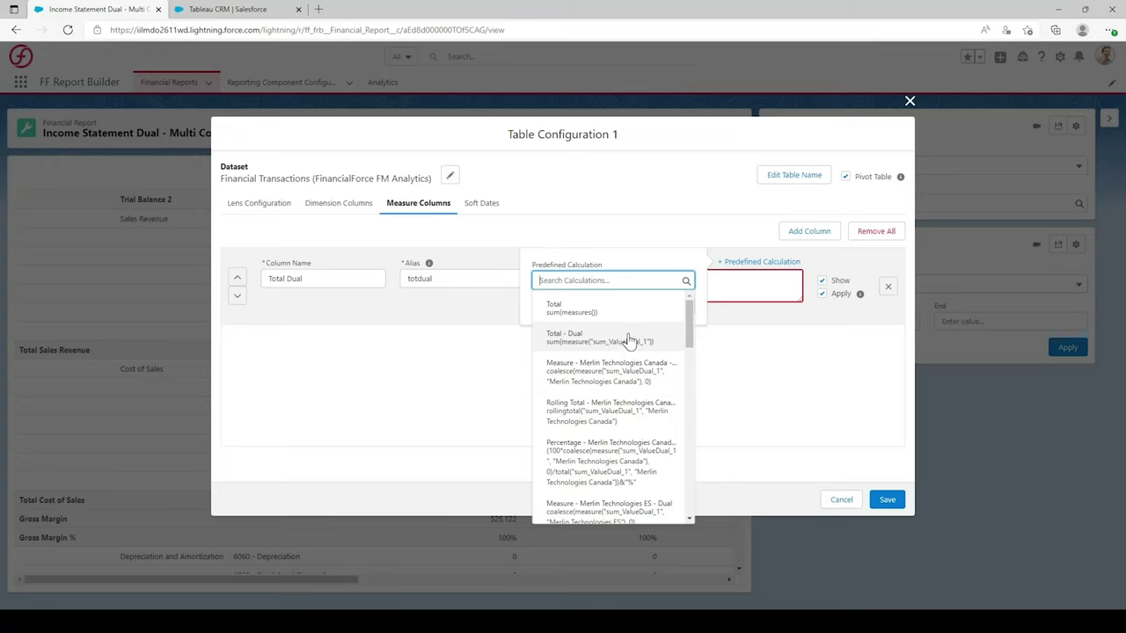
click(628, 341)
click(674, 307)
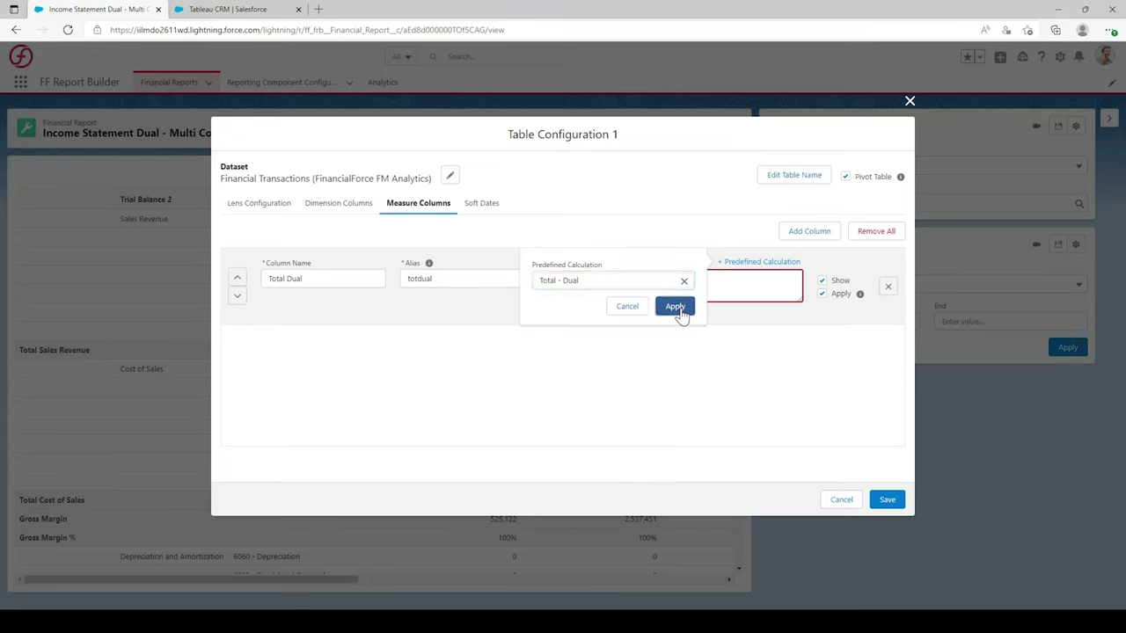
click(635, 385)
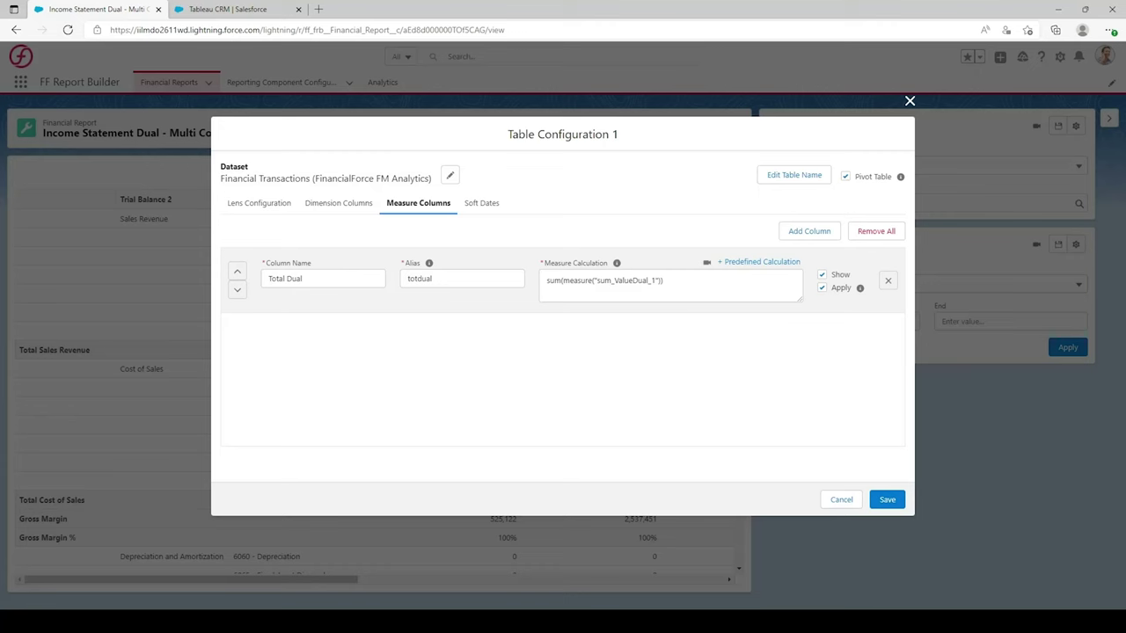
click(888, 501)
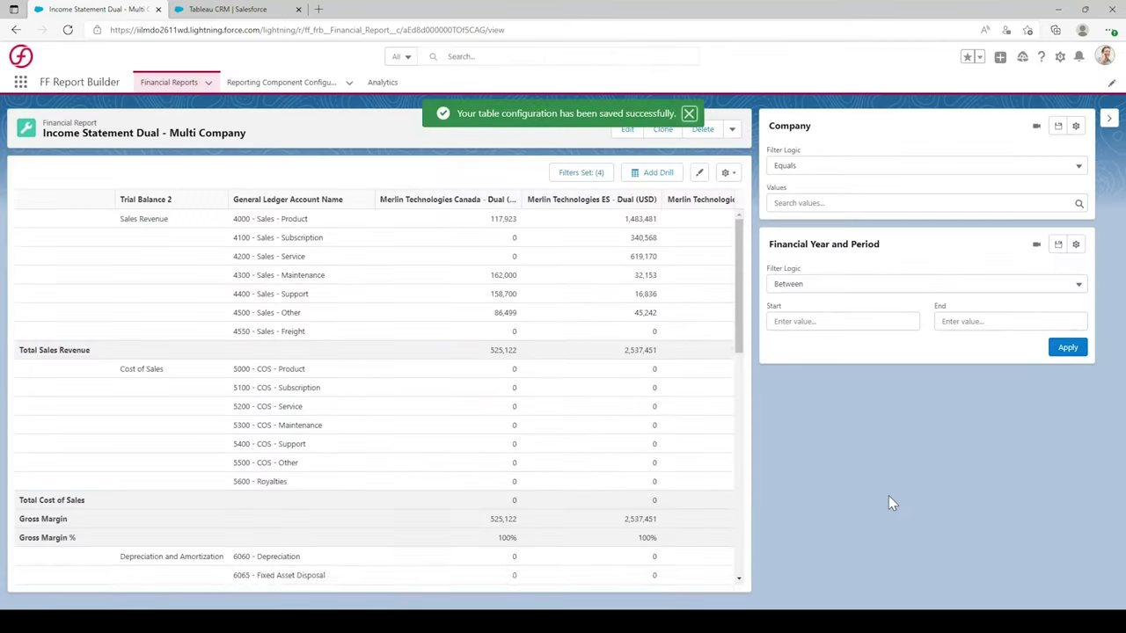
- Review the per-company and Total Dual columns across the report, and look at the dataset selection for a drill table
drag(290, 582, 738, 576)
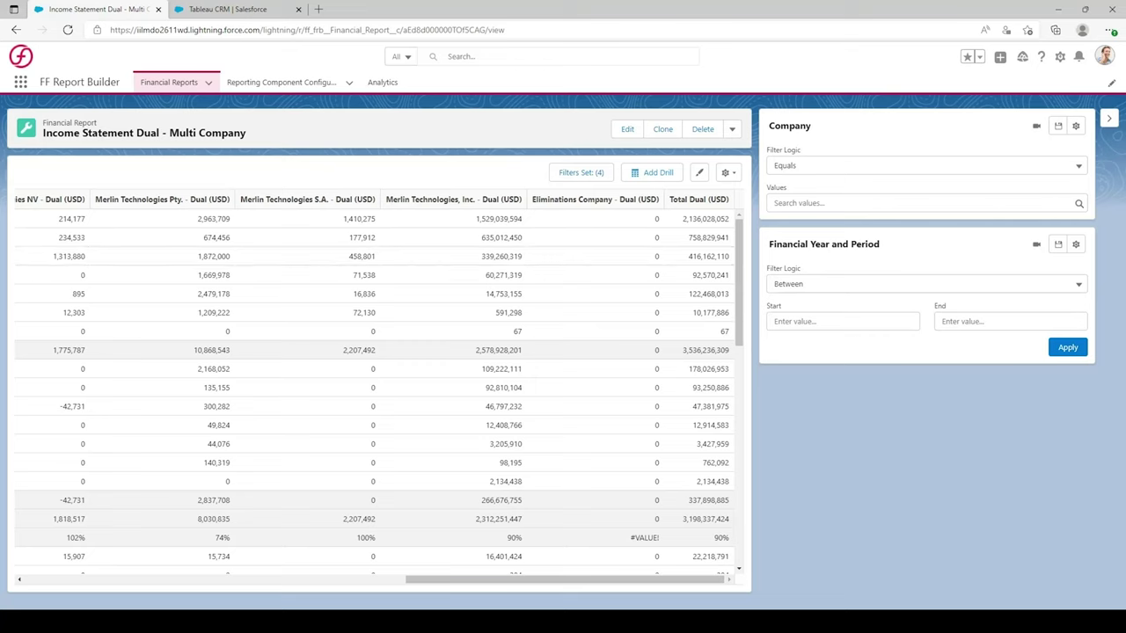
scroll(712, 369, down, 3)
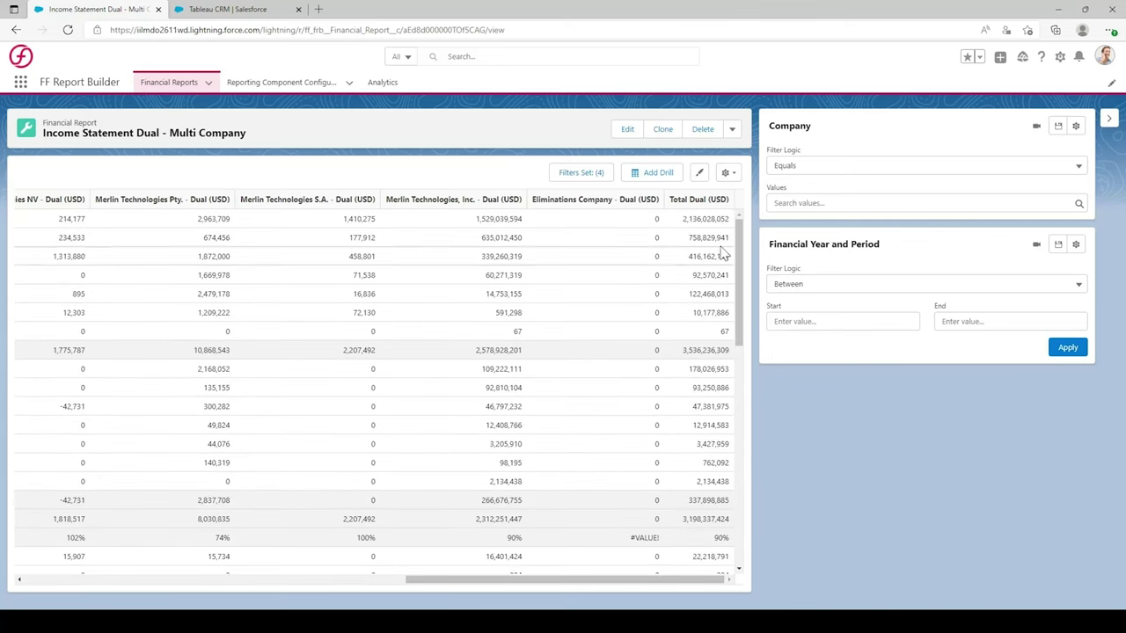
drag(562, 584, 183, 591)
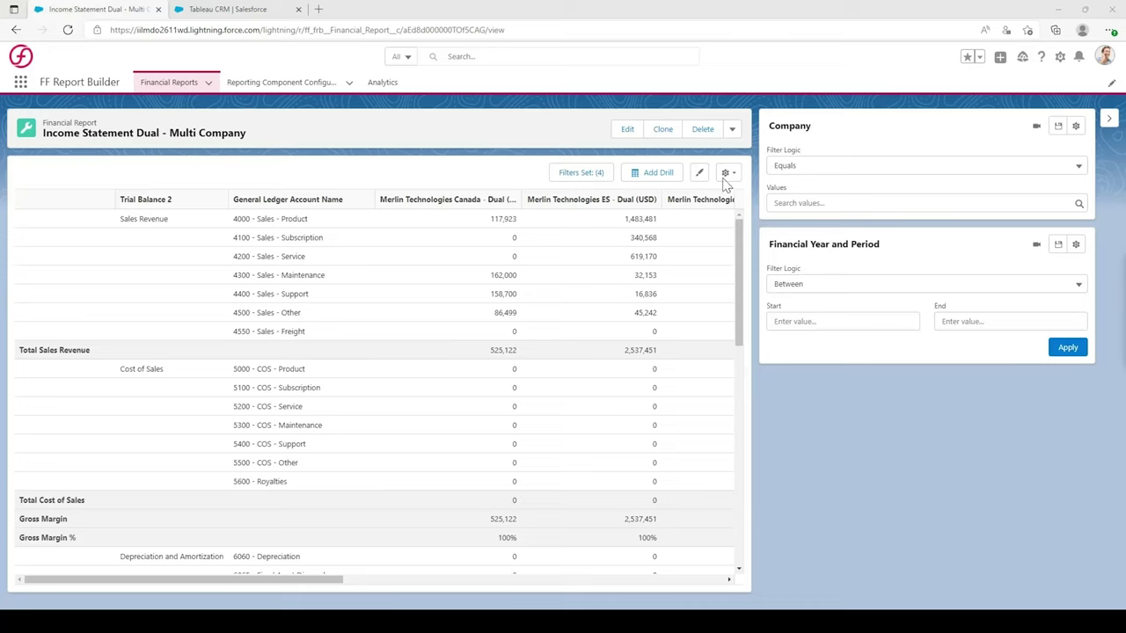
click(666, 179)
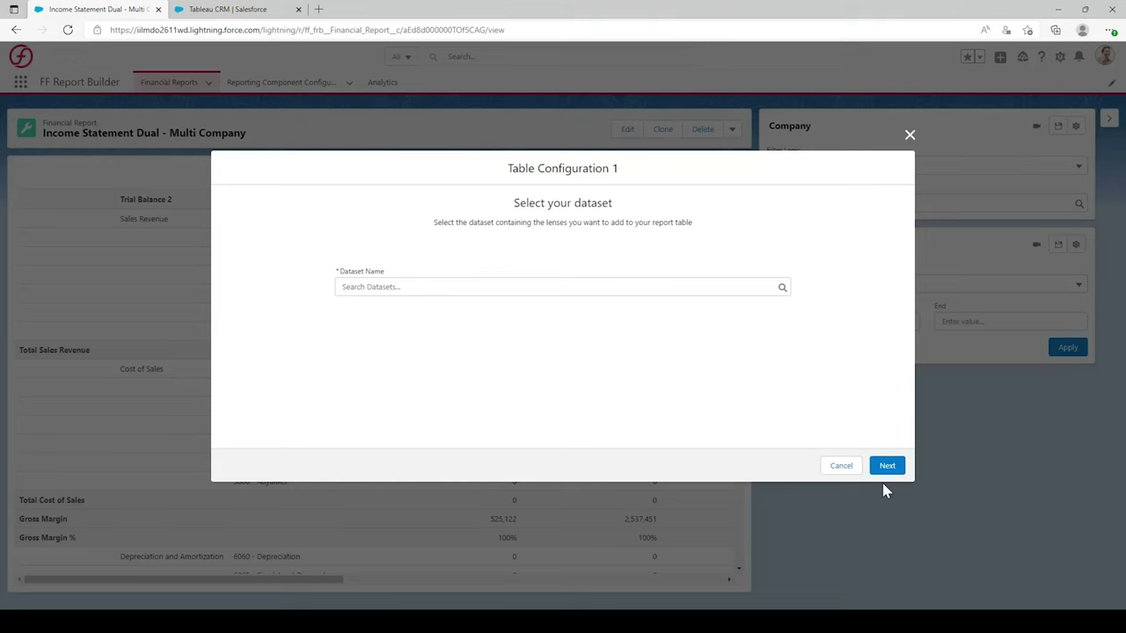
click(851, 476)
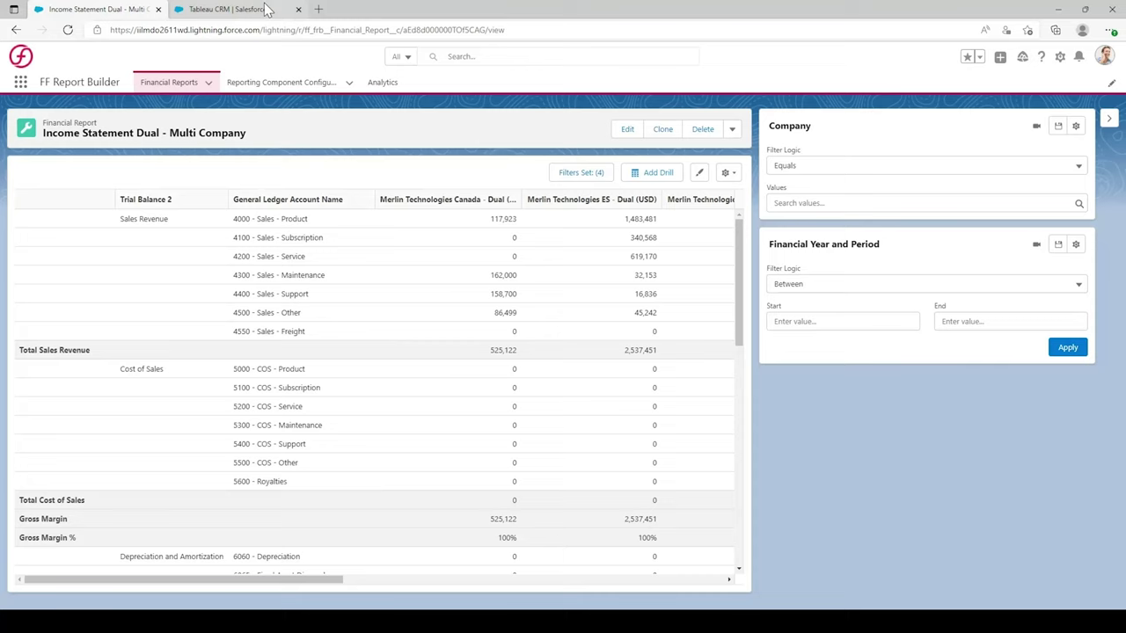
- Switch to Tableau CRM and search for the Financial Balances dataset to start a new lens from it
click(228, 9)
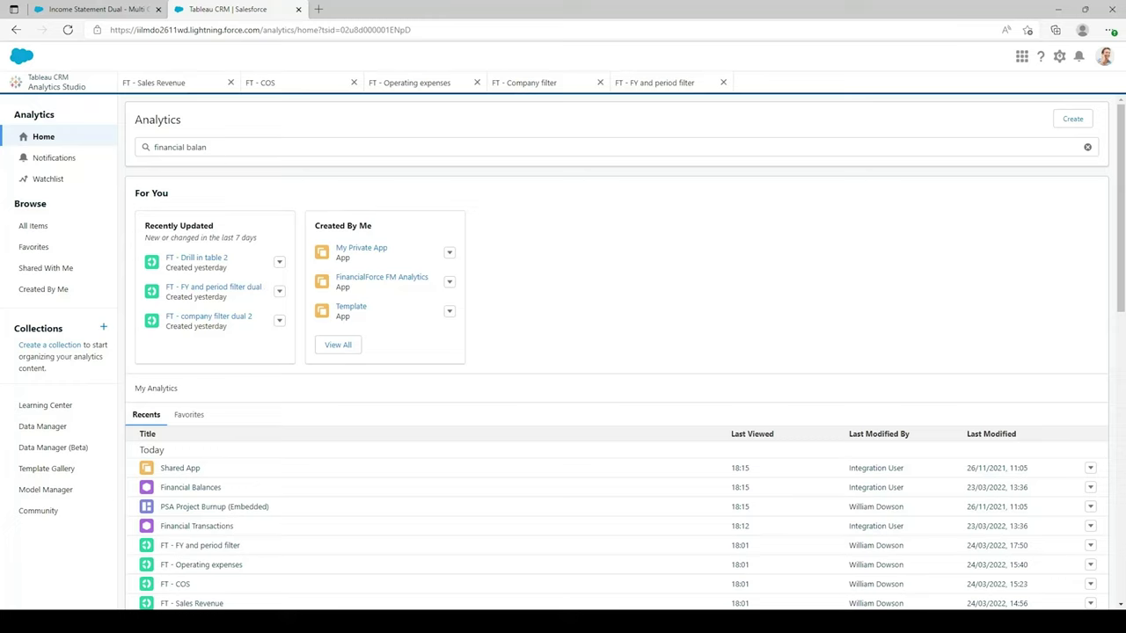
double_click(194, 146)
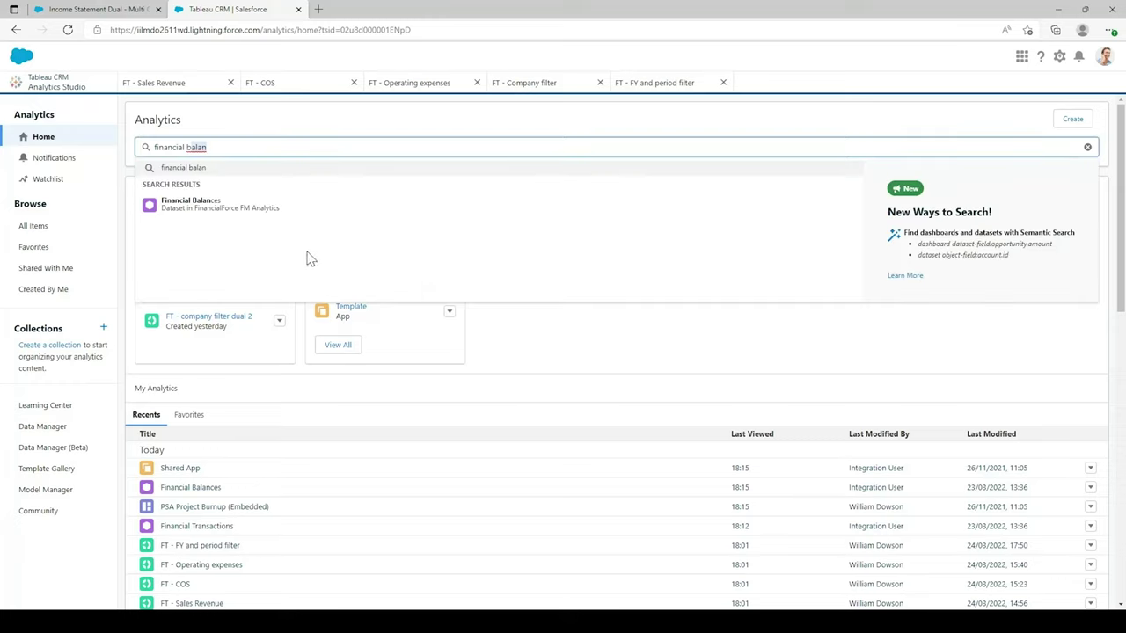
triple_click(198, 147)
text(financ)
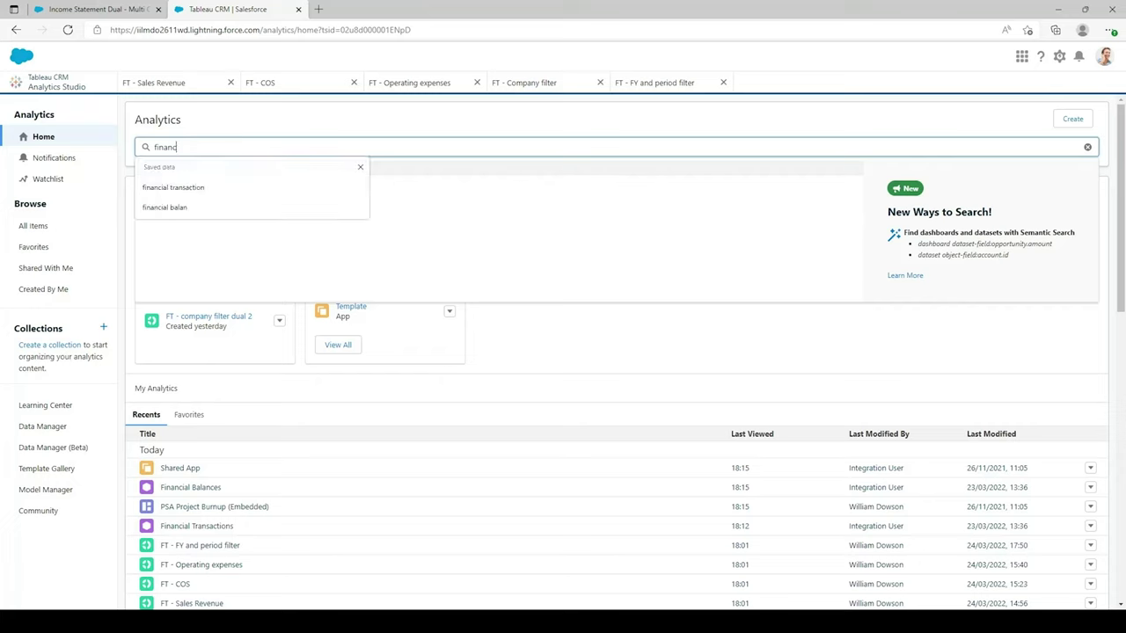
text(ial balan)
click(314, 120)
click(364, 145)
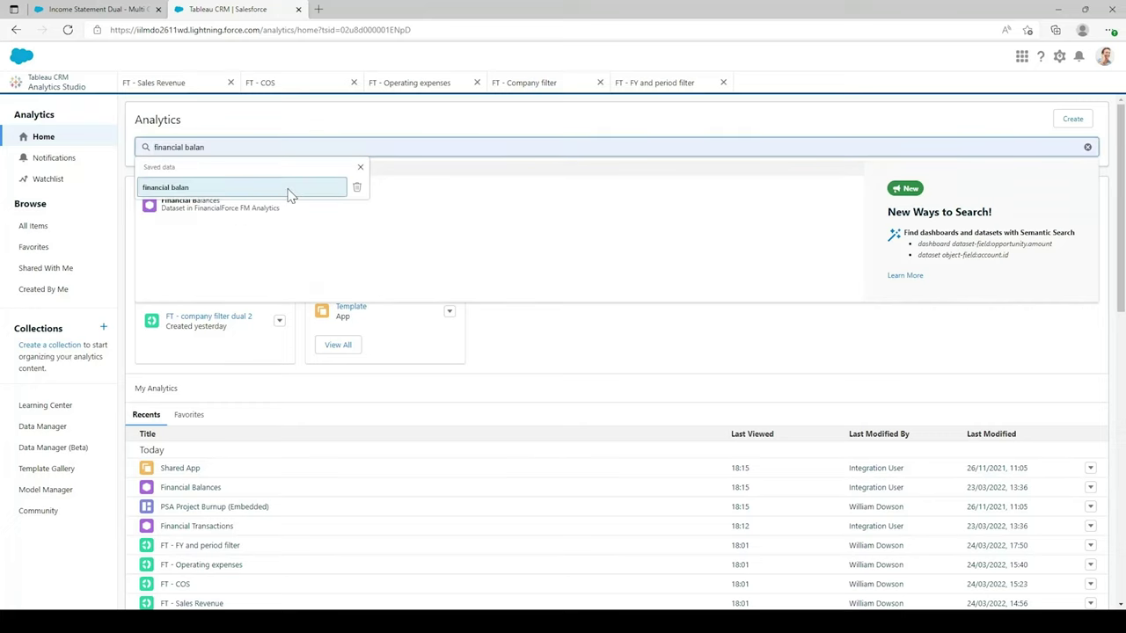
key(BackSpace)
key(BackSpace)
key(BackSpace)
key(BackSpace)
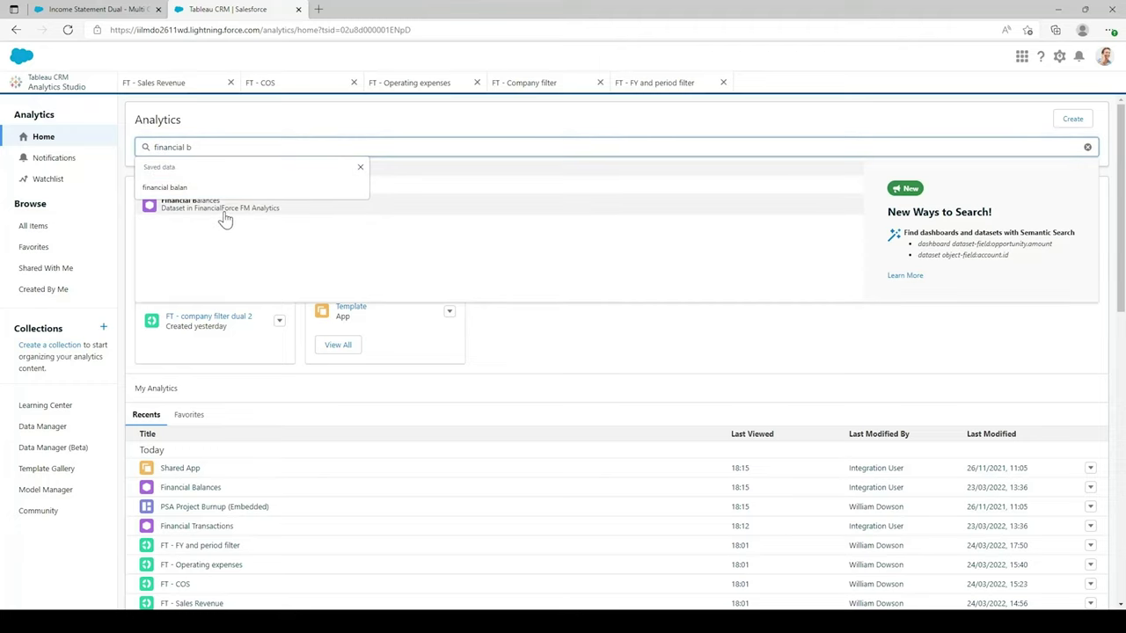
click(253, 211)
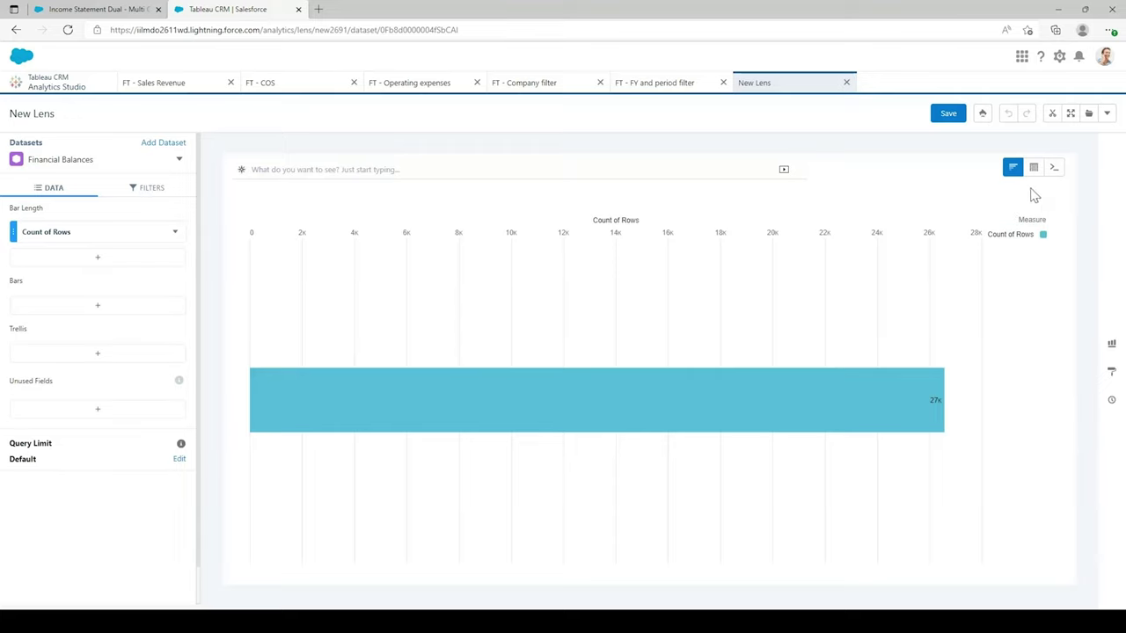
- Turn the lens into a compare table with Sum of Dual Value as its only column, removing Count of Rows
mouse_move(1034, 177)
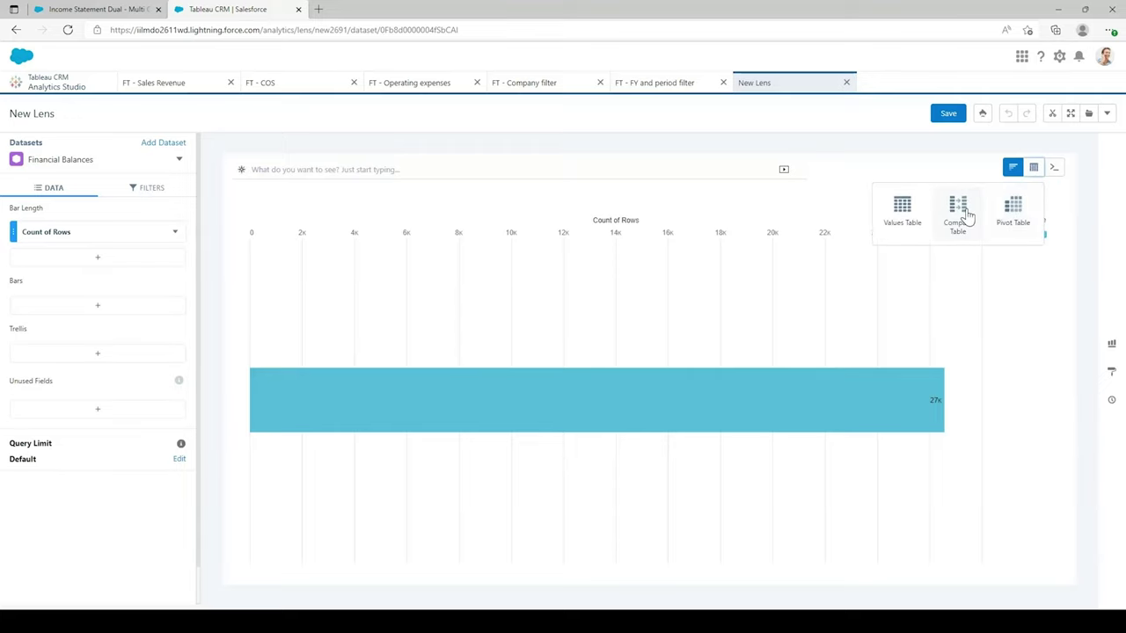
click(966, 216)
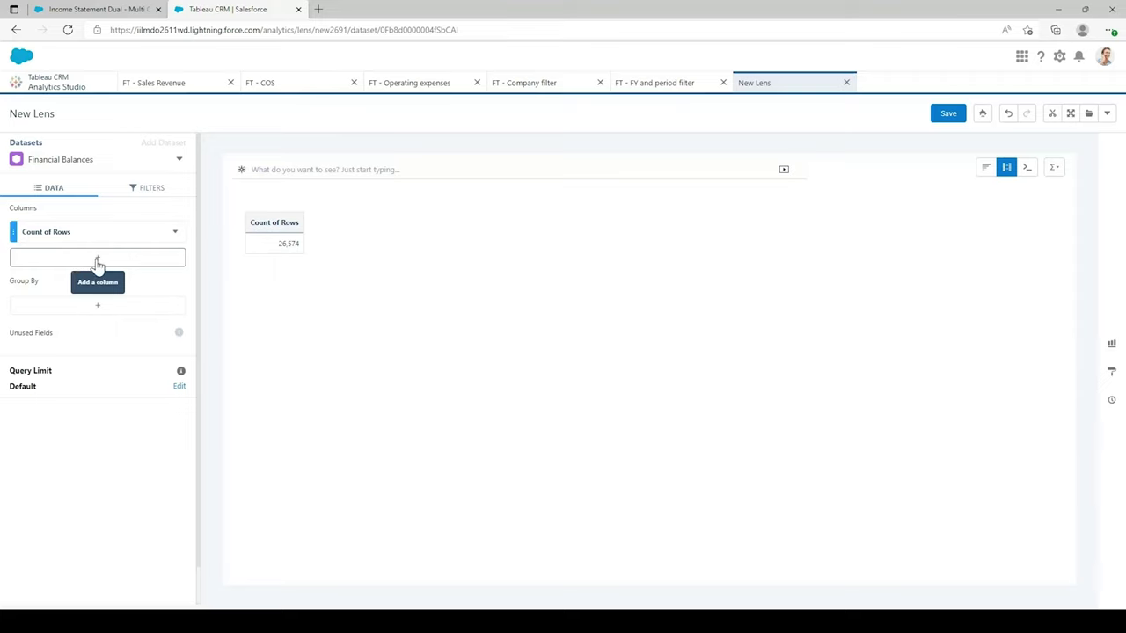
click(142, 261)
text(dual val)
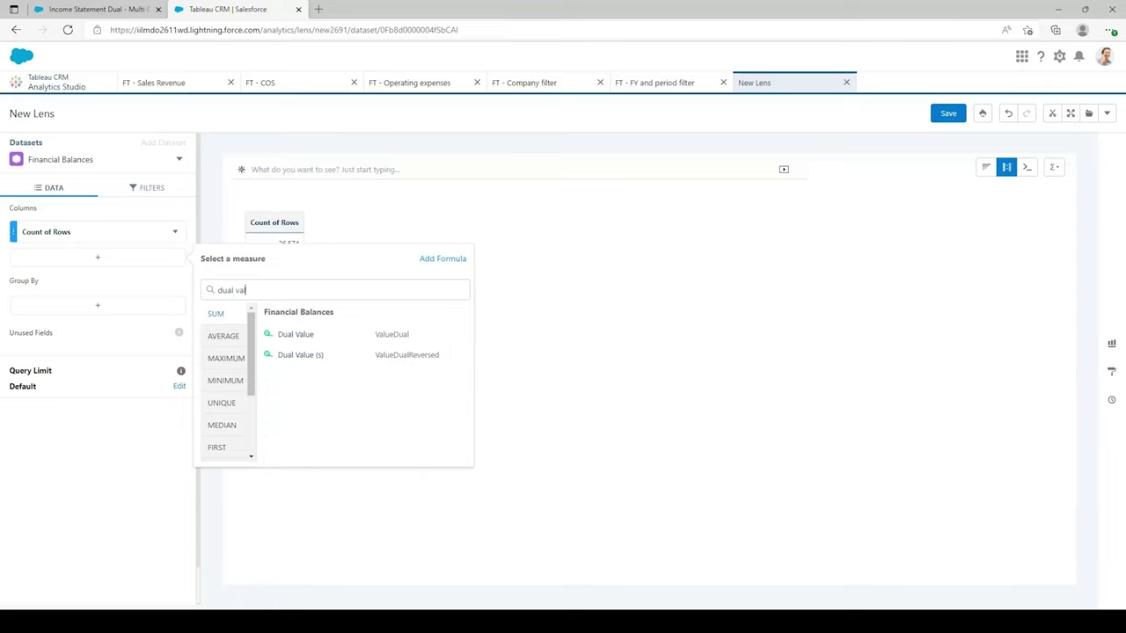
click(306, 336)
click(175, 231)
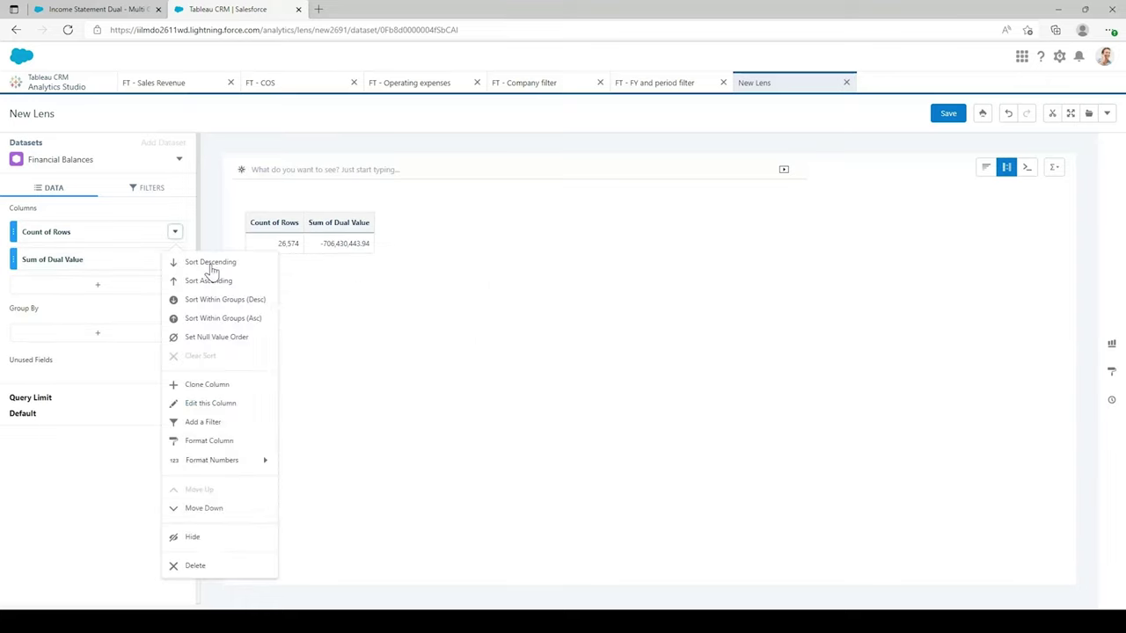
click(208, 570)
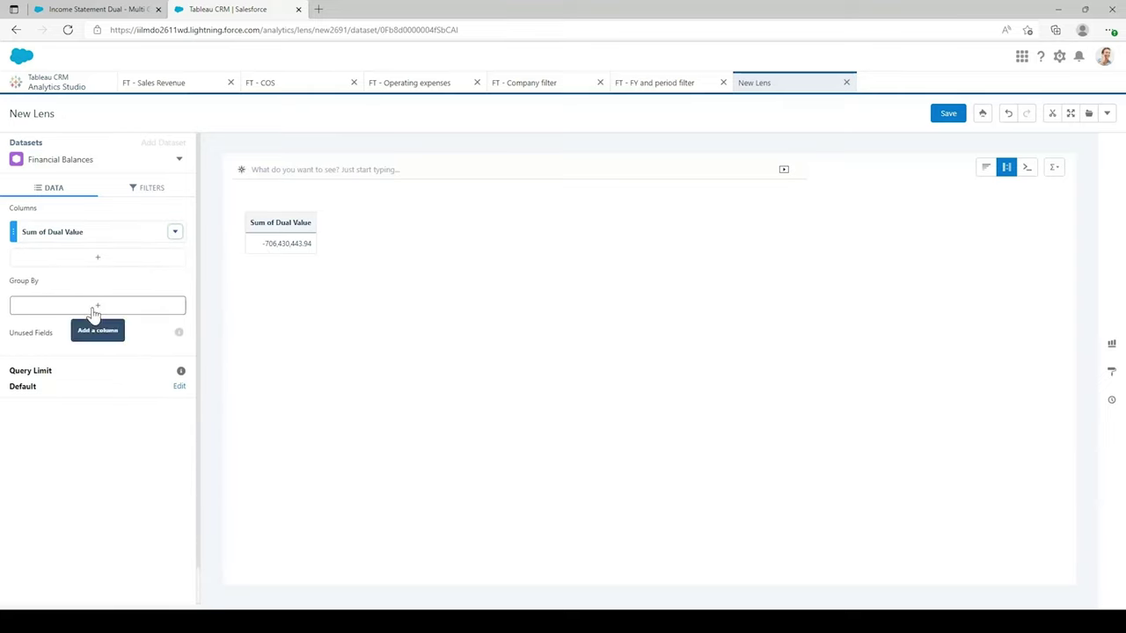
- Group the lens table by Company Name
click(94, 308)
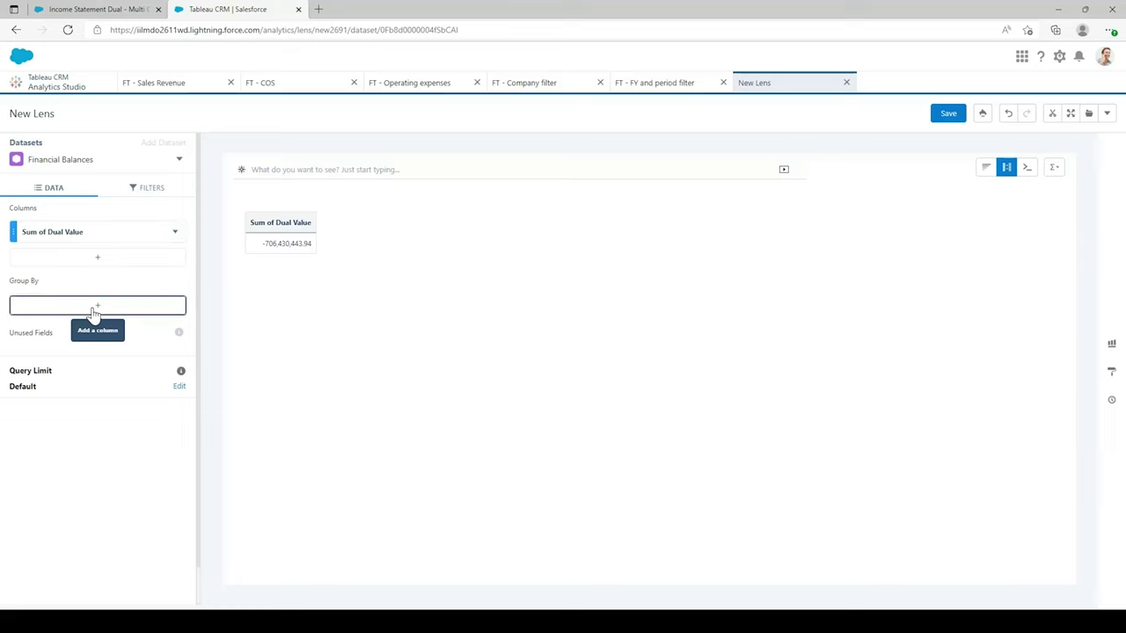
text(com)
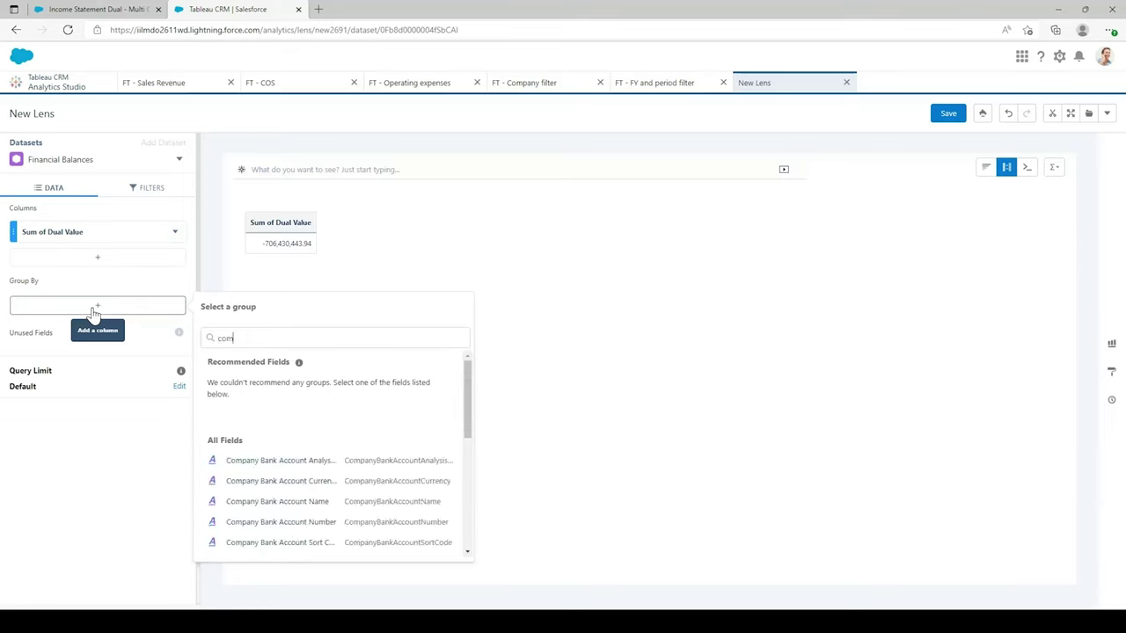
text(pany name)
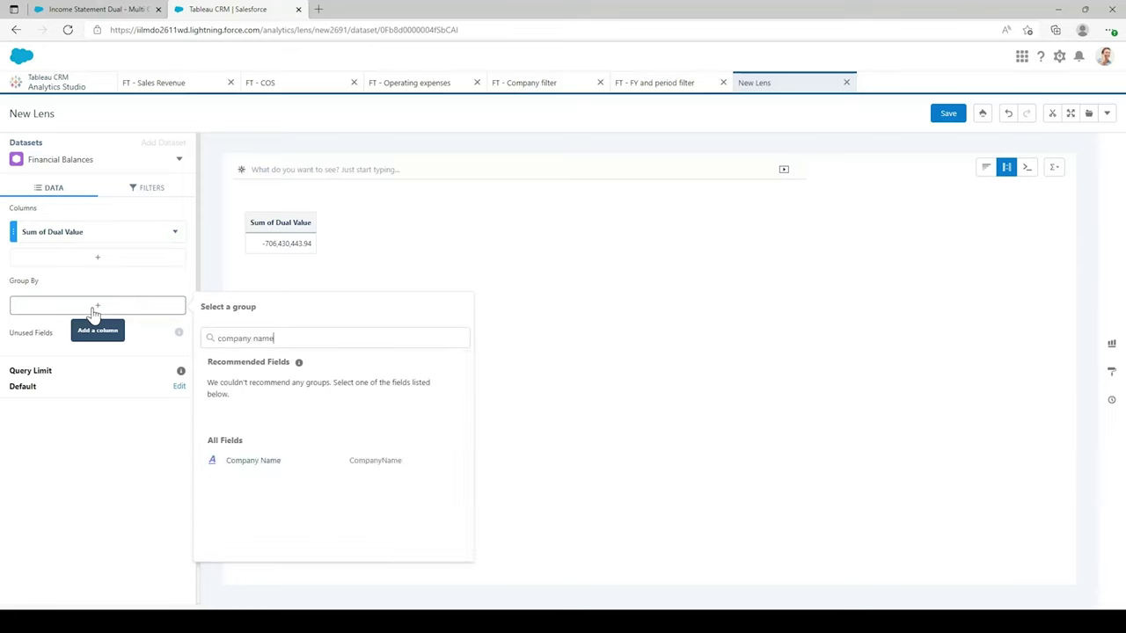
click(278, 465)
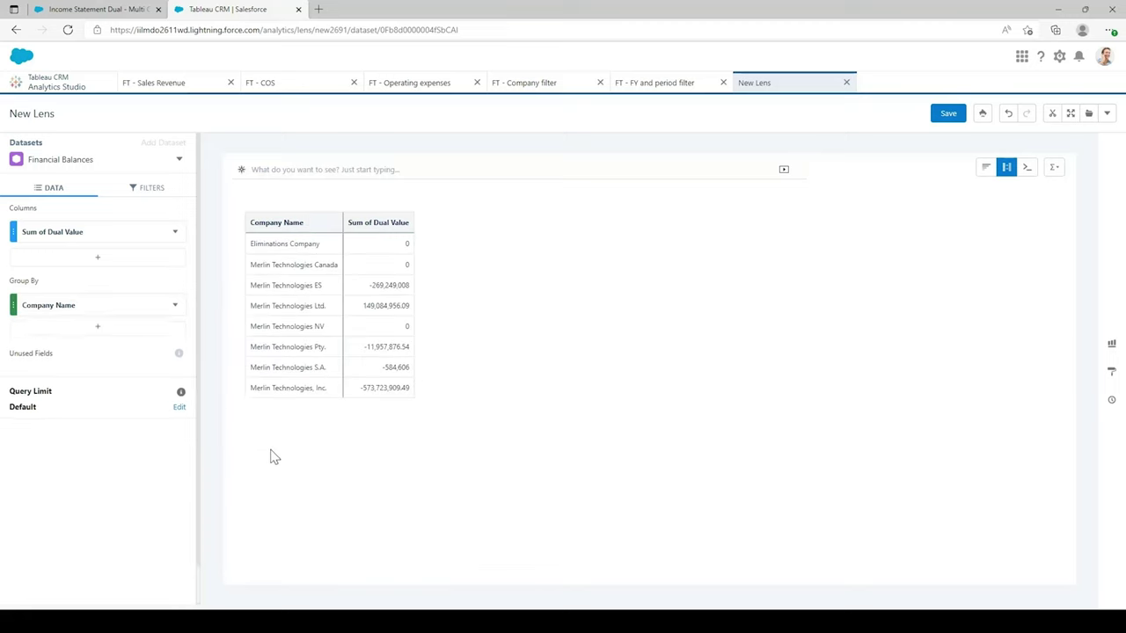
- Add Transaction Document Number as a second grouping of the lens table and look over the listed documents
click(125, 338)
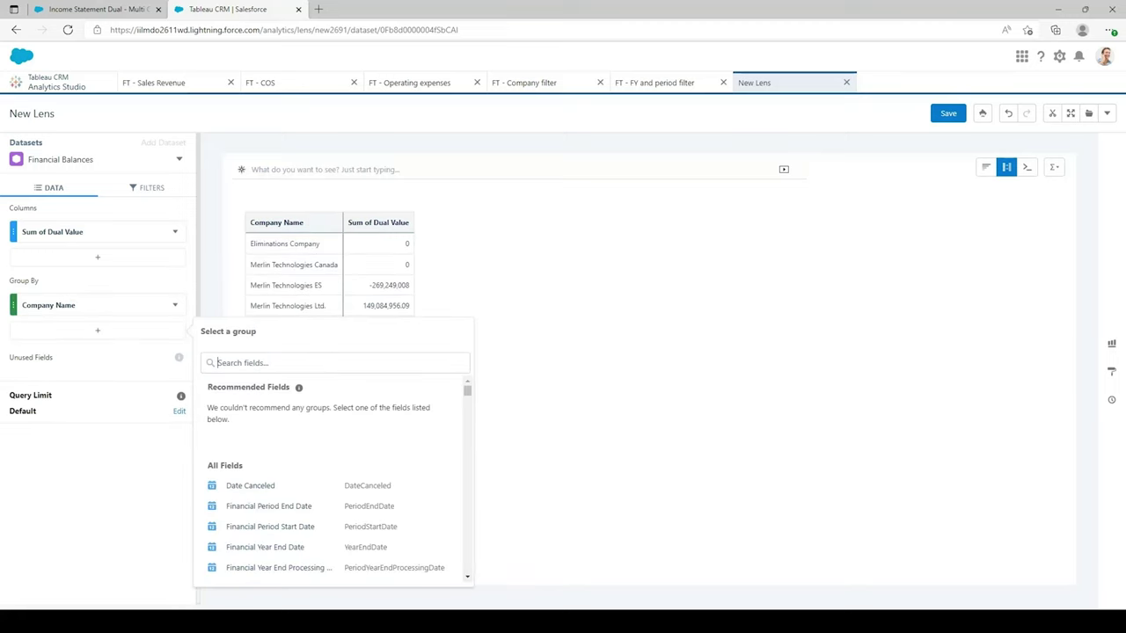
text(tr)
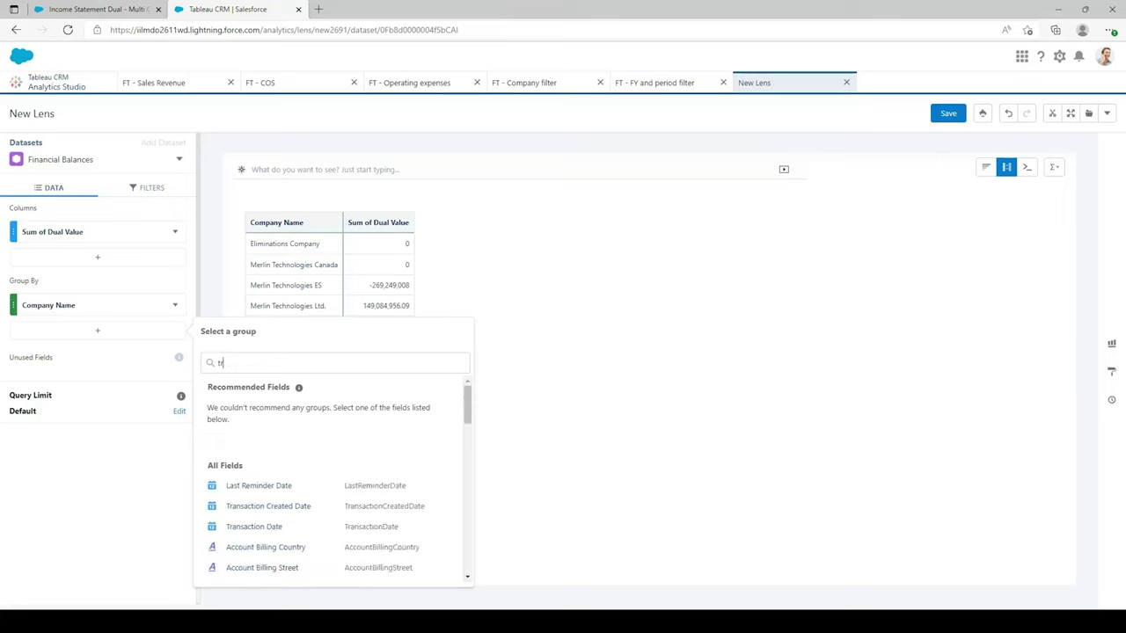
text(ansac)
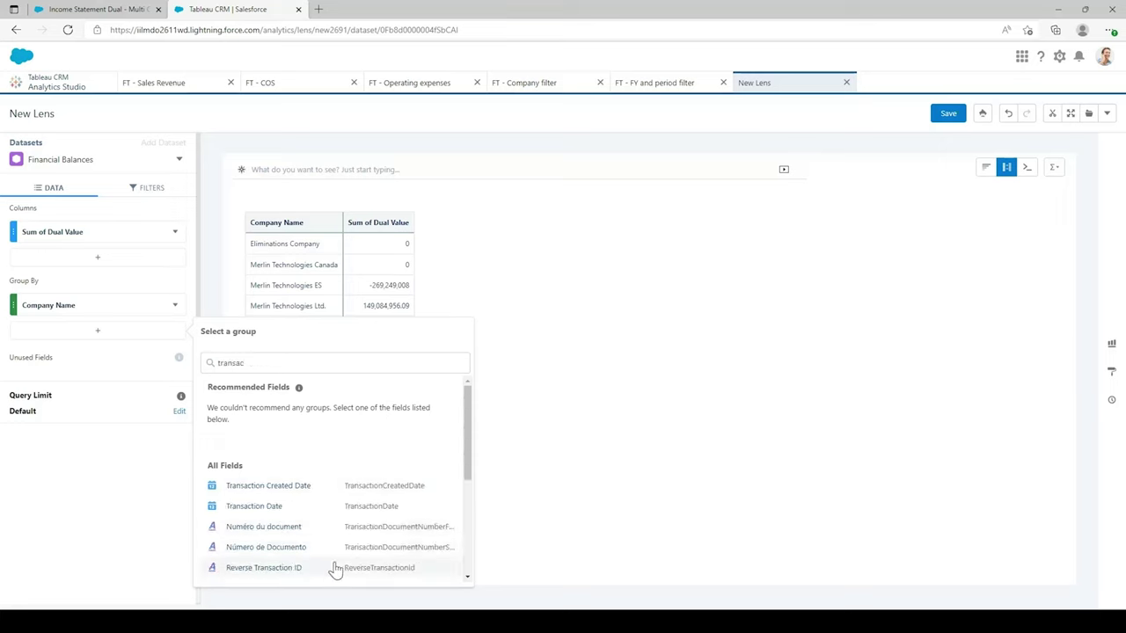
scroll(334, 563, down, 3)
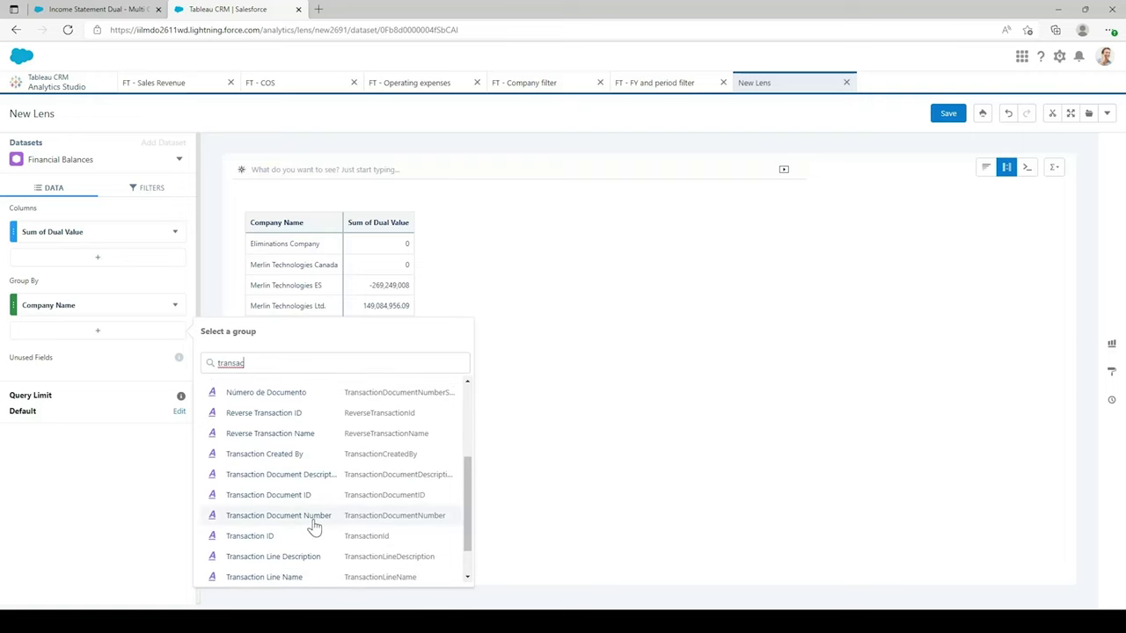
click(318, 529)
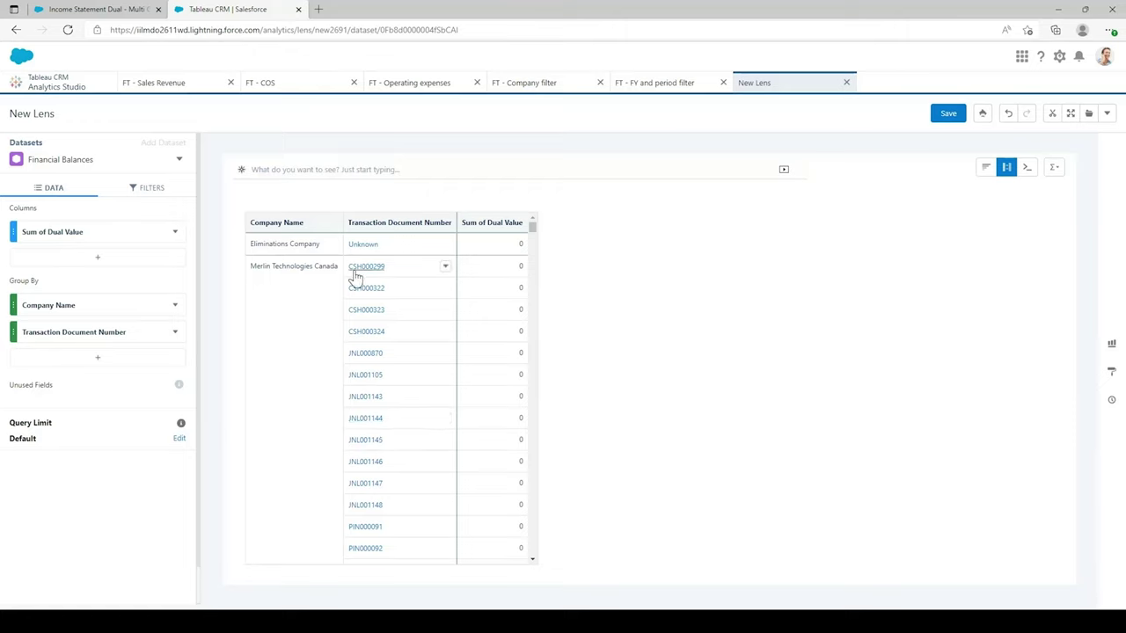
scroll(374, 429, down, 2)
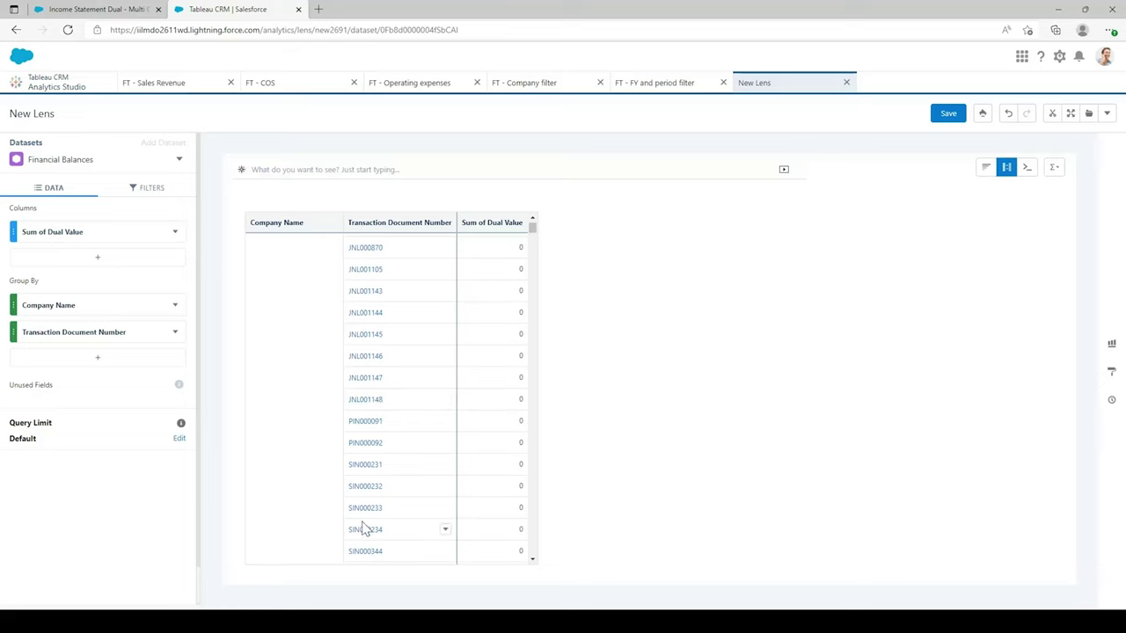
scroll(364, 519, up, 2)
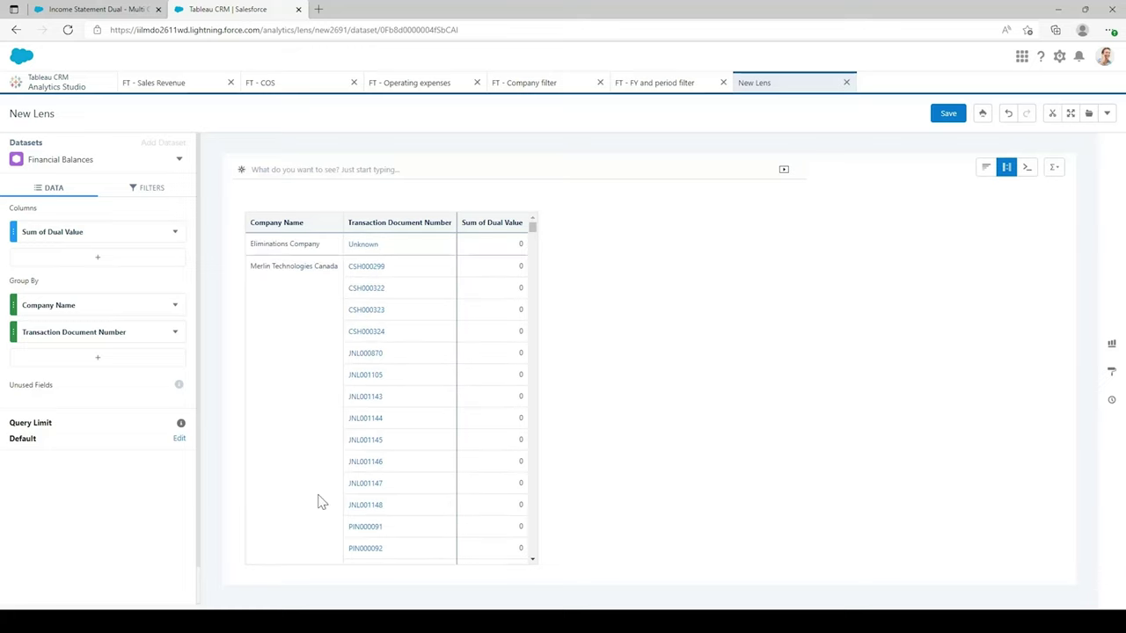
click(97, 359)
scroll(290, 316, down, 3)
scroll(308, 267, down, 5)
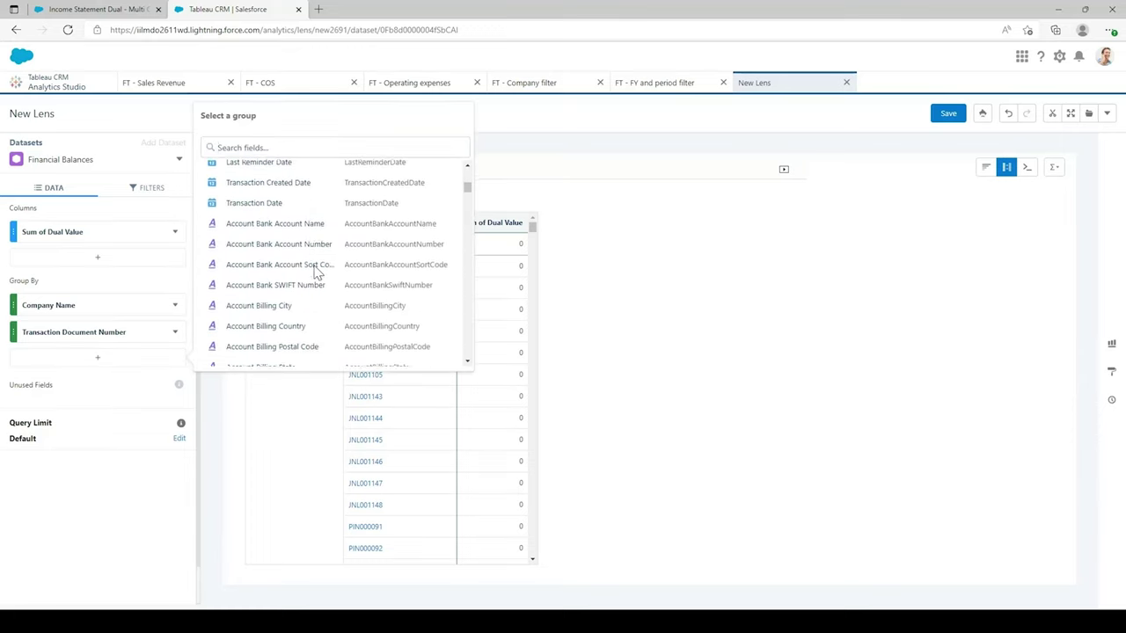
scroll(315, 268, down, 6)
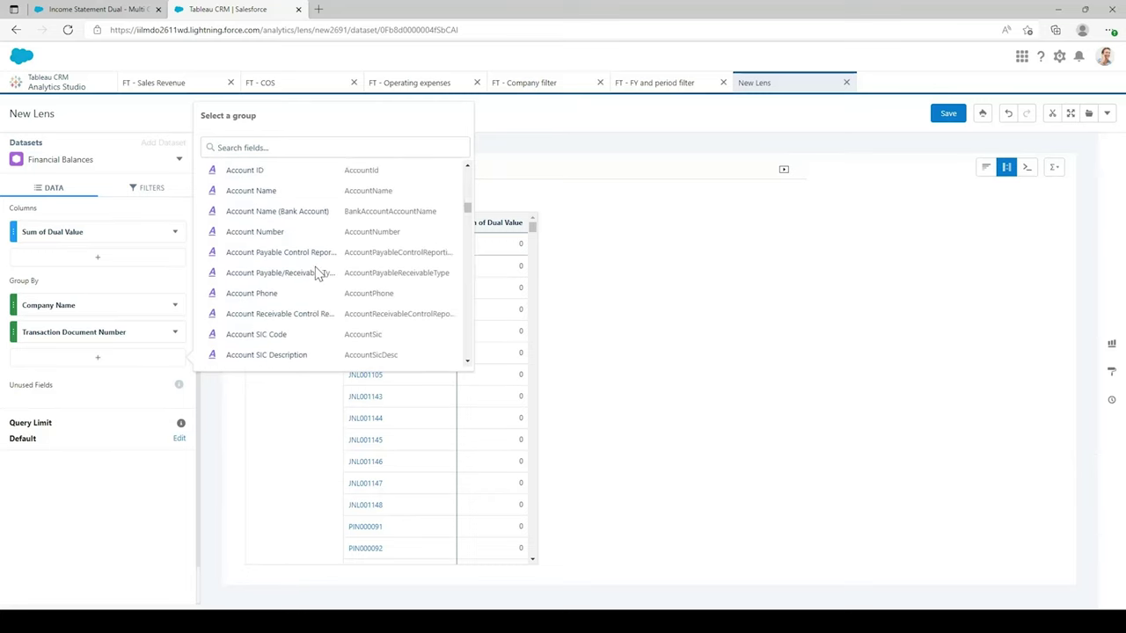
click(186, 478)
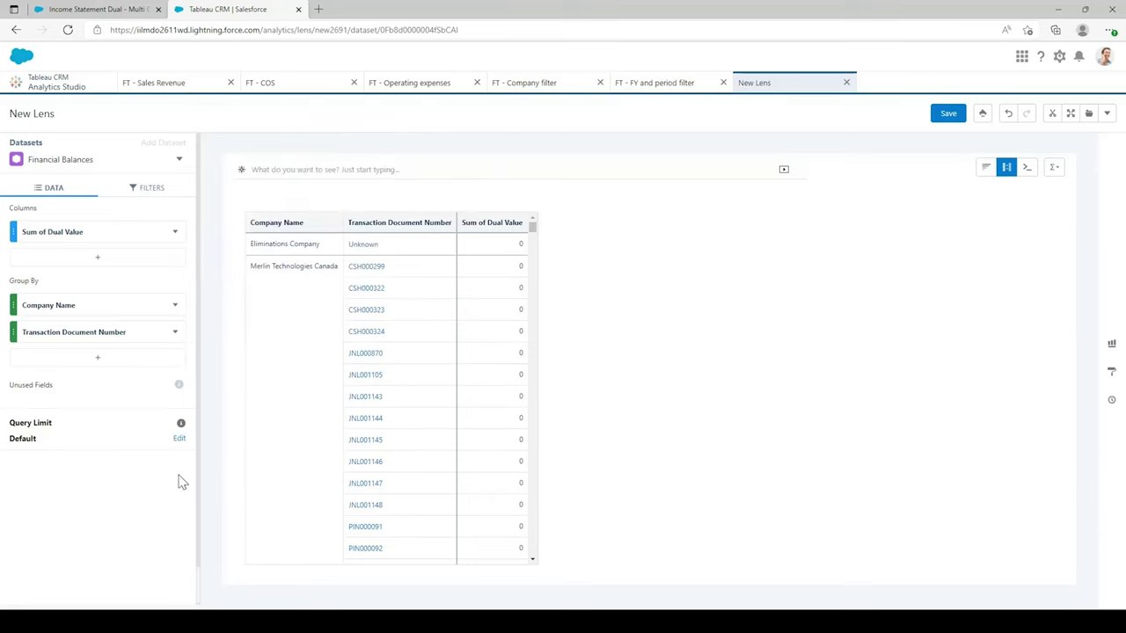
- Save the lens as "FB - drill table" in the Shared App
click(955, 114)
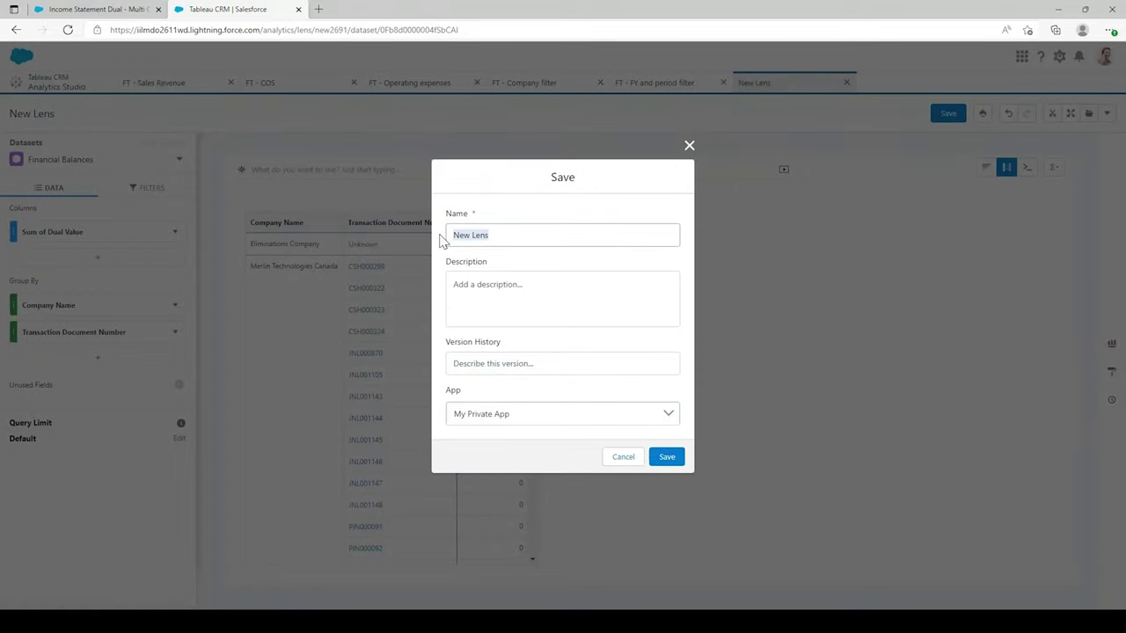
text(FB)
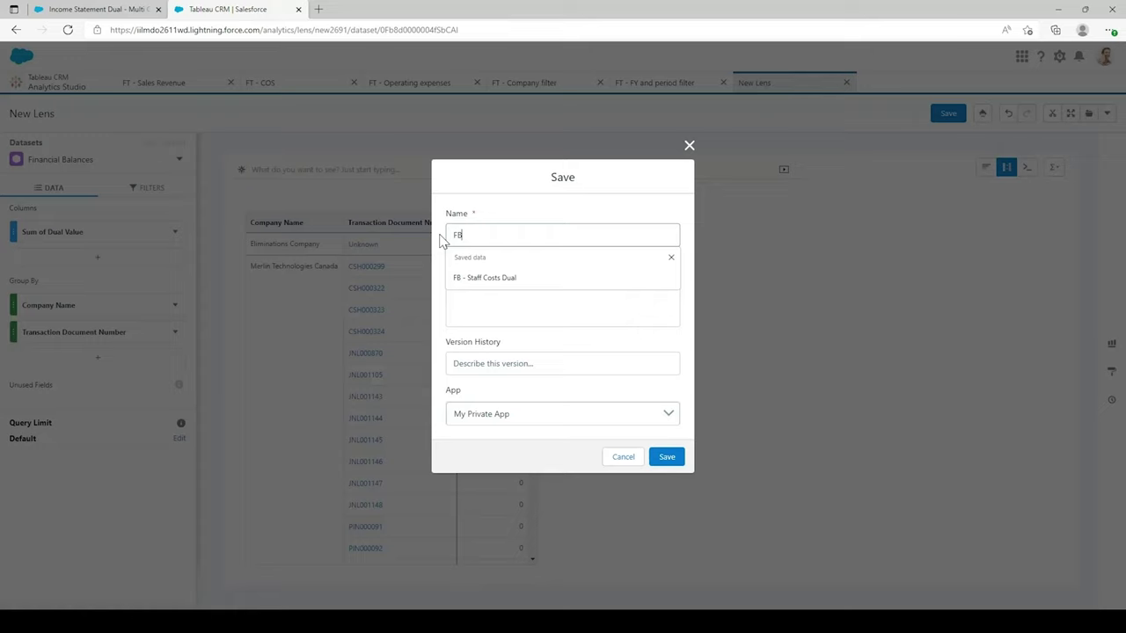
text( - drill table)
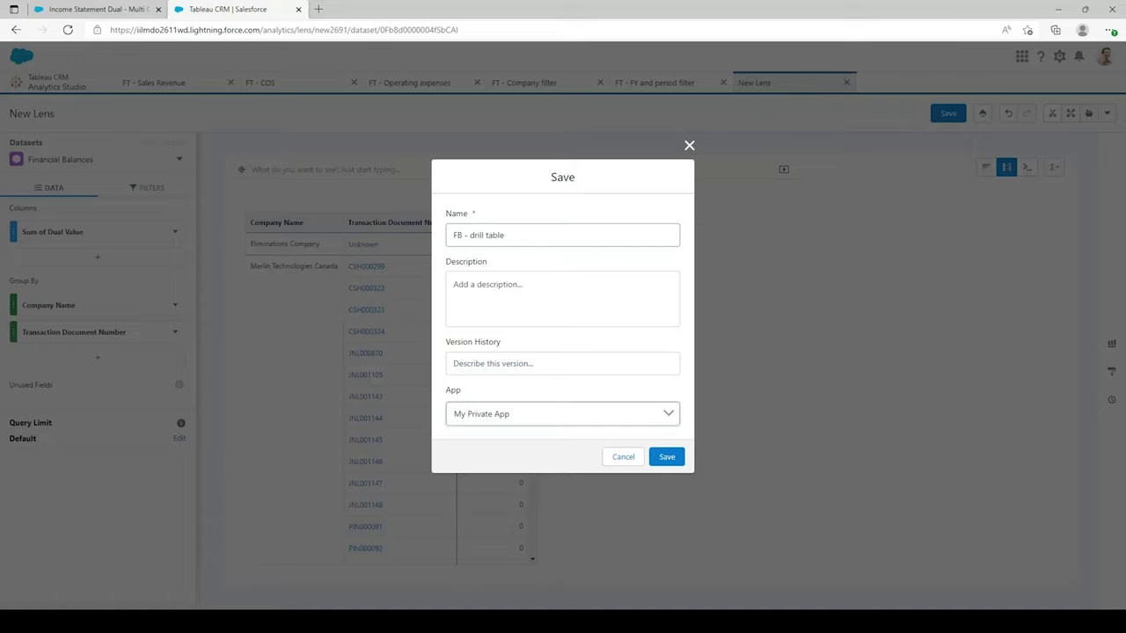
click(592, 421)
click(552, 476)
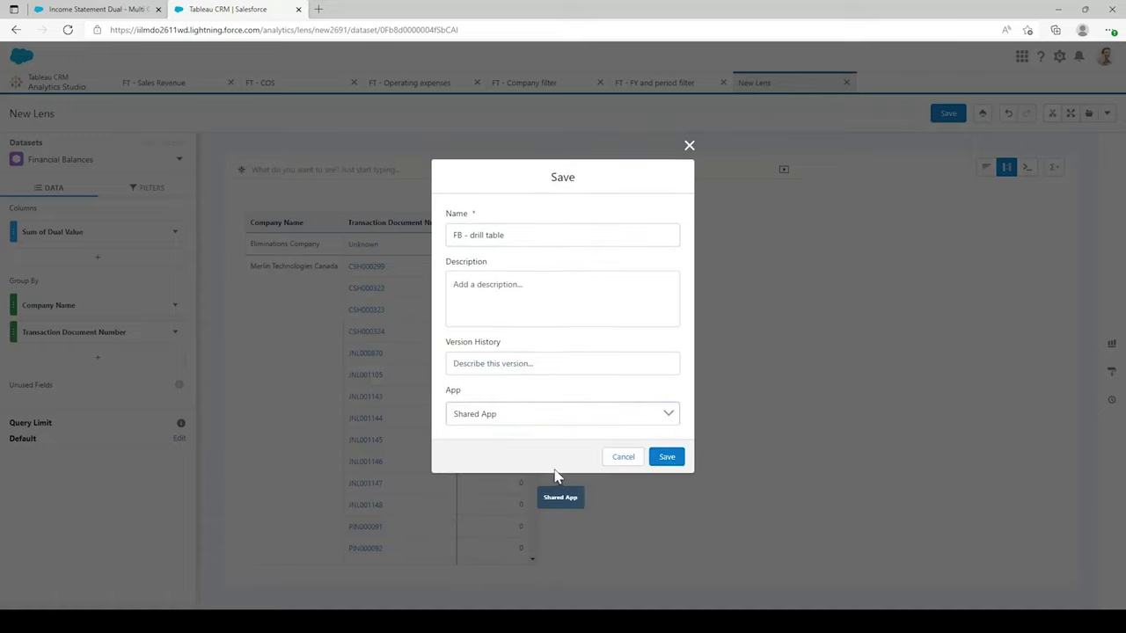
click(666, 461)
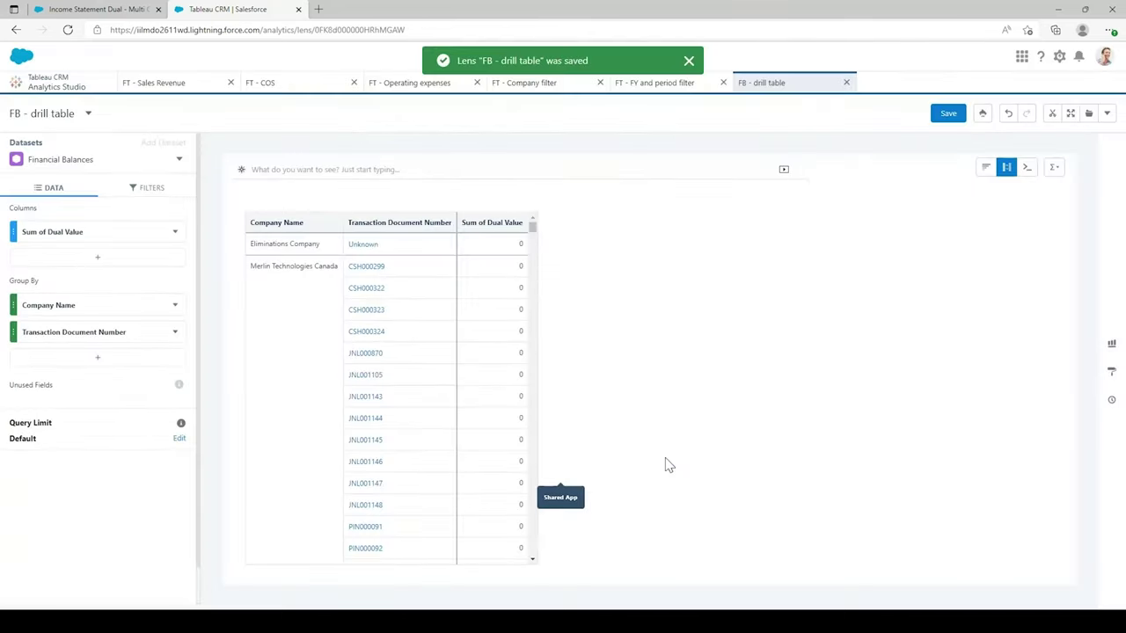
- Switch to FF Report Builder and add a drill to the multi-company report, using the Financial Balances (FinancialForce FM Analytics) dataset
click(62, 8)
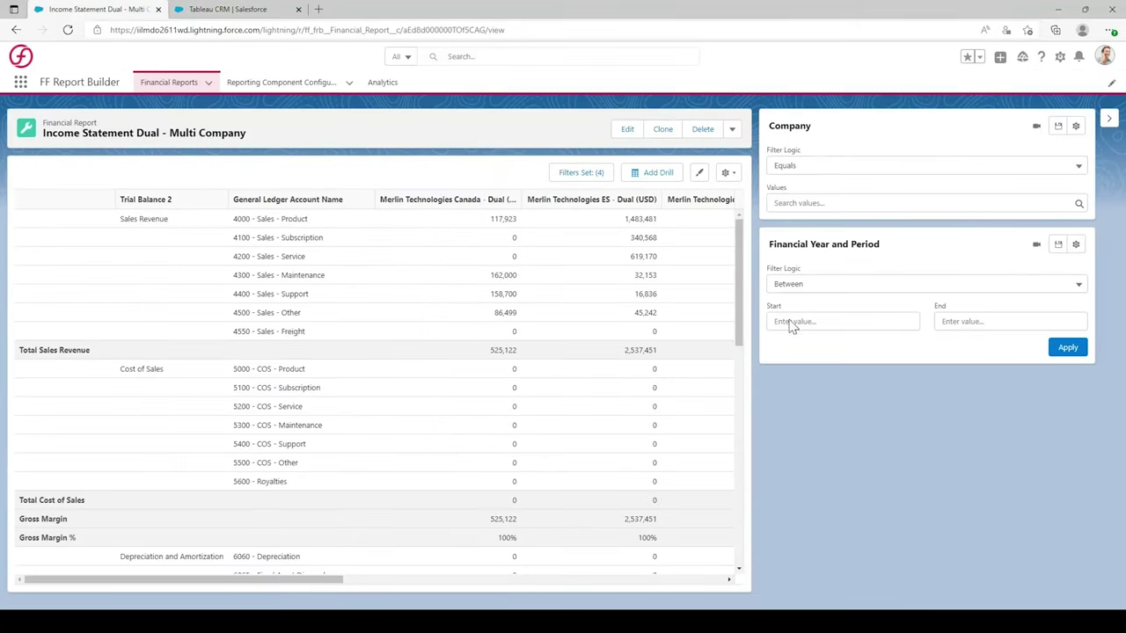
click(665, 178)
click(479, 283)
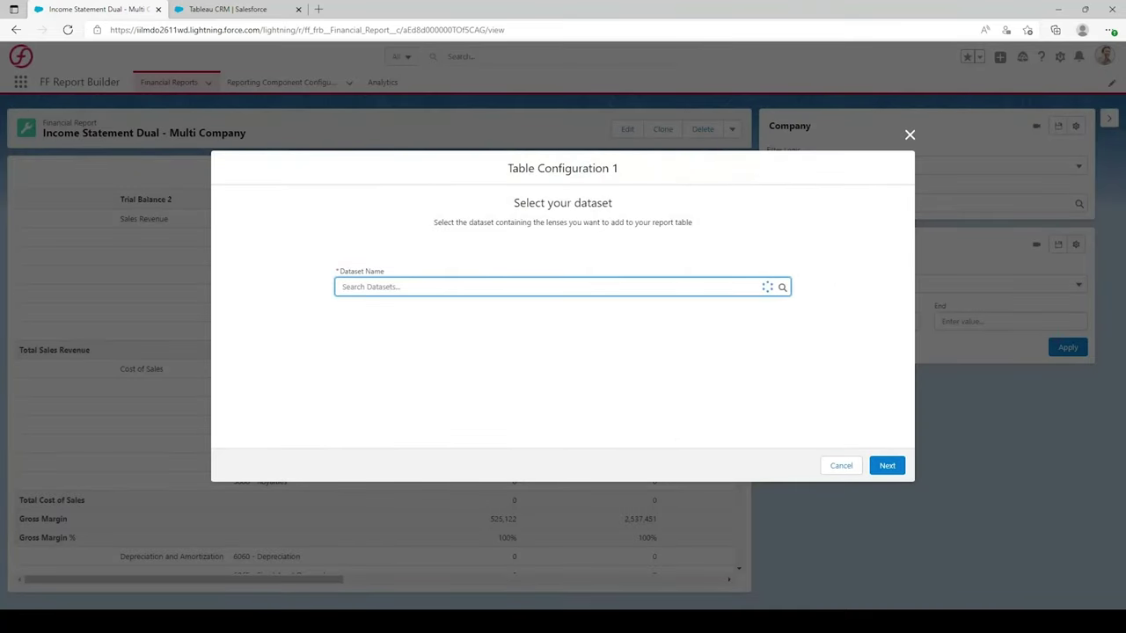
text(financ)
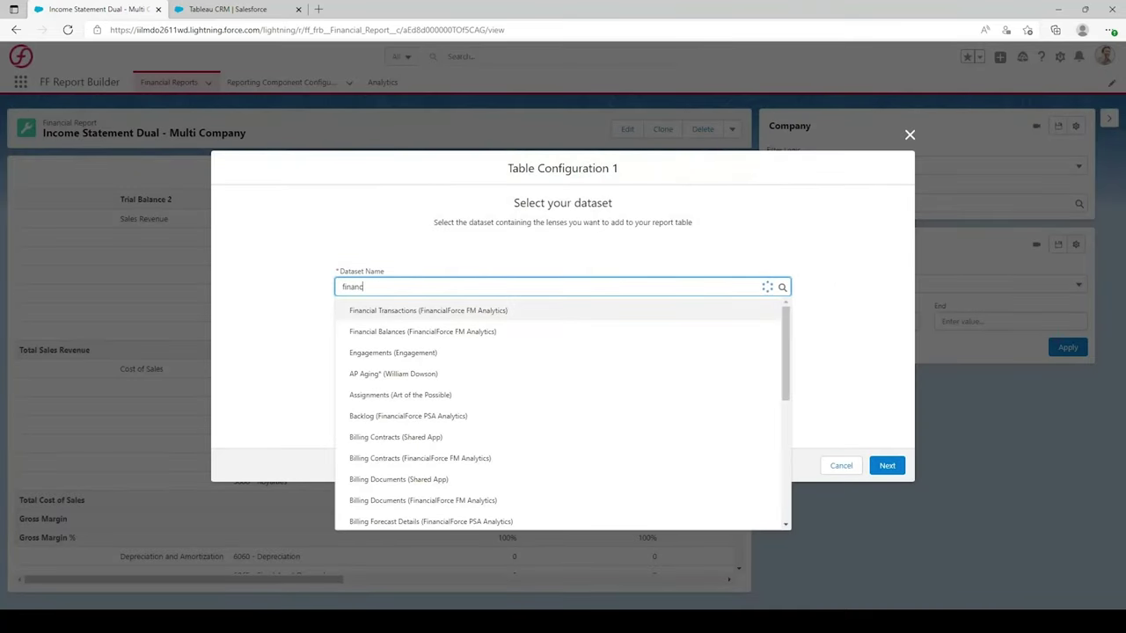
click(445, 332)
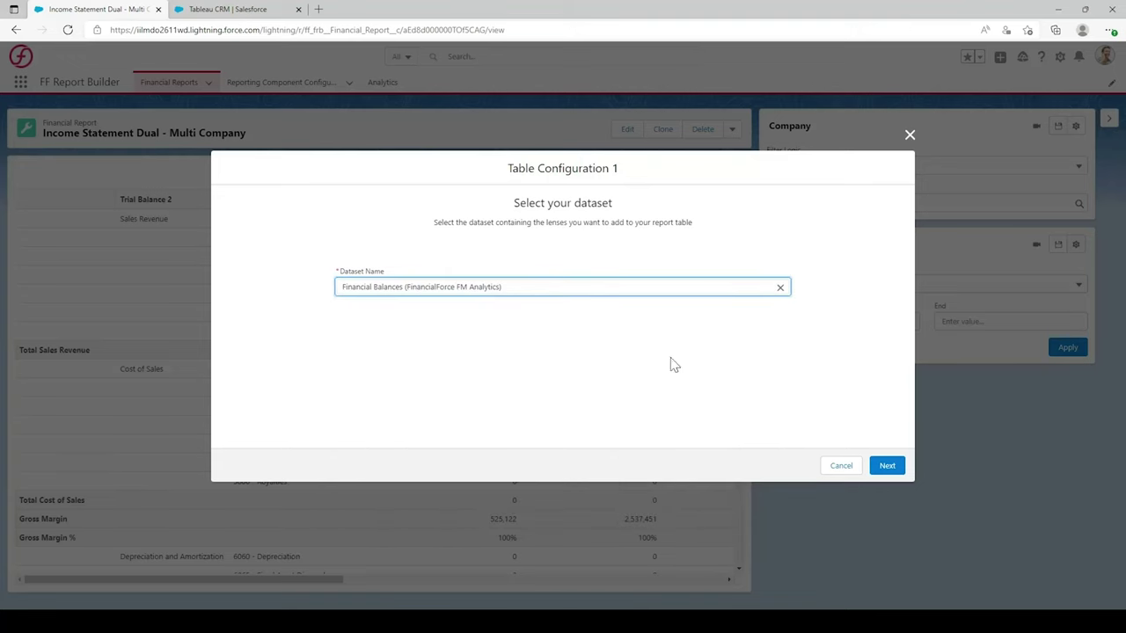
click(888, 467)
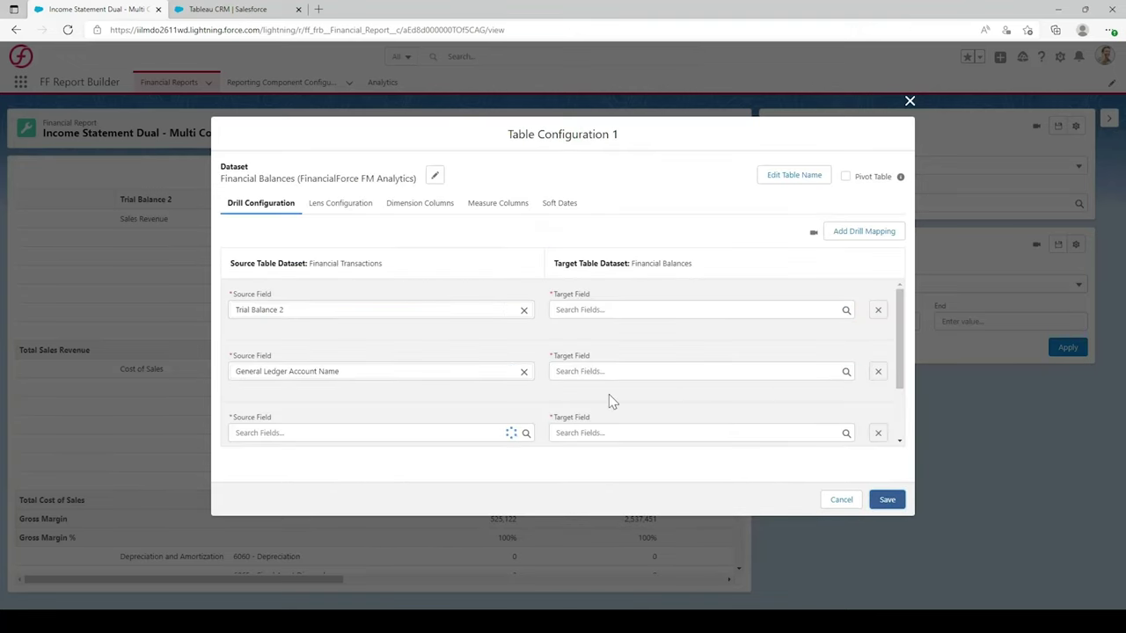
- Map the Trial Balance 2 and General Ledger Account Name source fields to the target fields of the same names
scroll(583, 397, down, 2)
scroll(448, 381, up, 2)
click(633, 309)
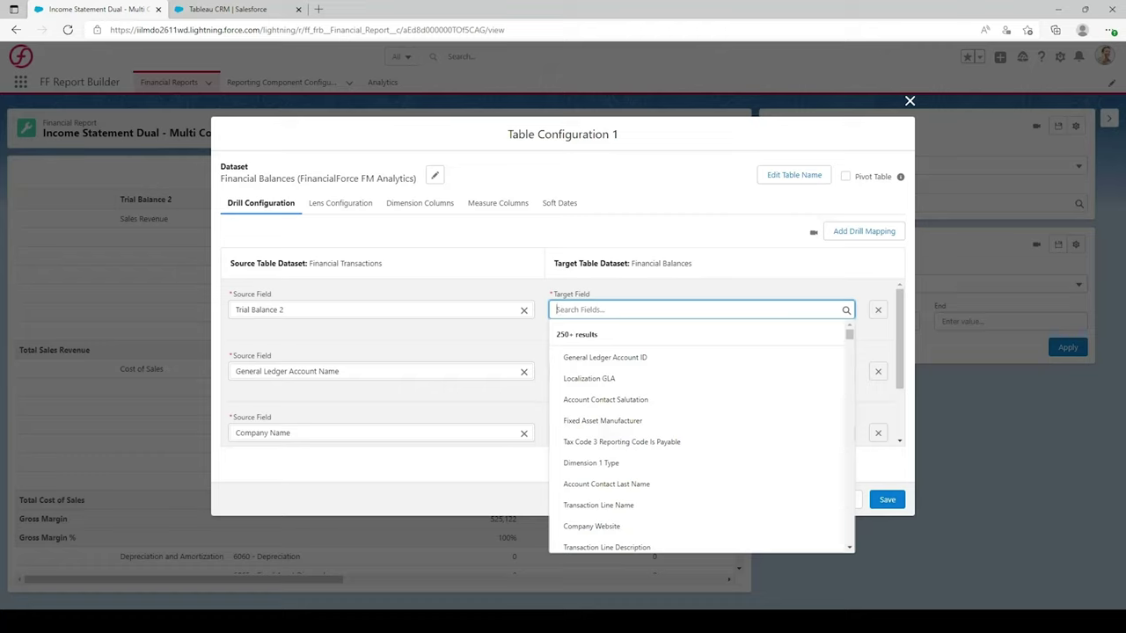
text(trial ba)
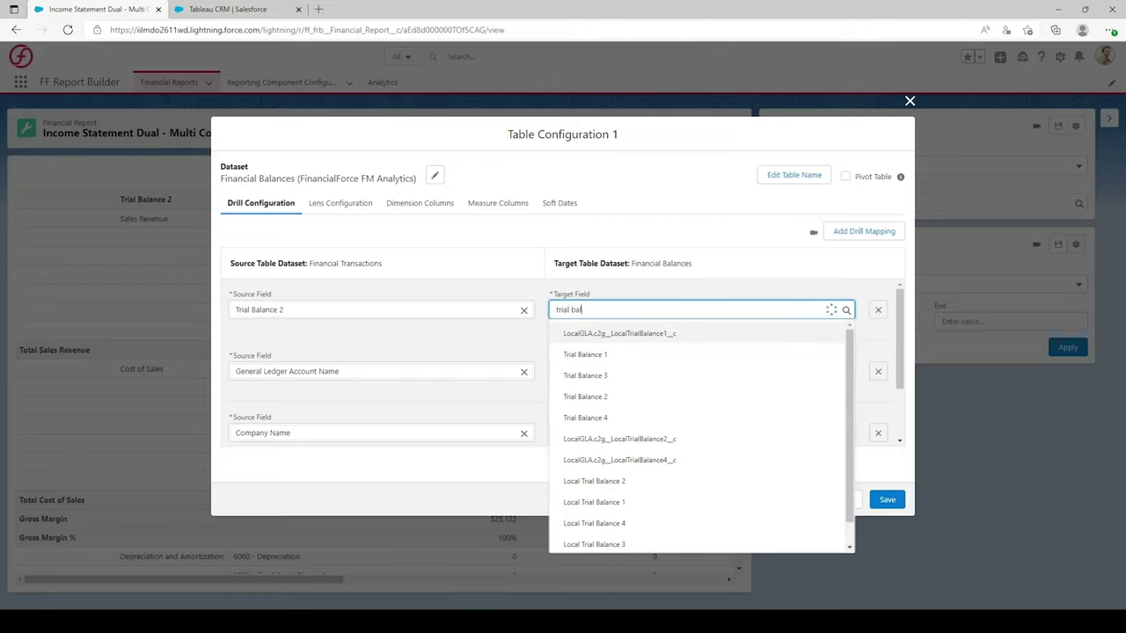
text(l)
click(605, 377)
click(694, 371)
text(general)
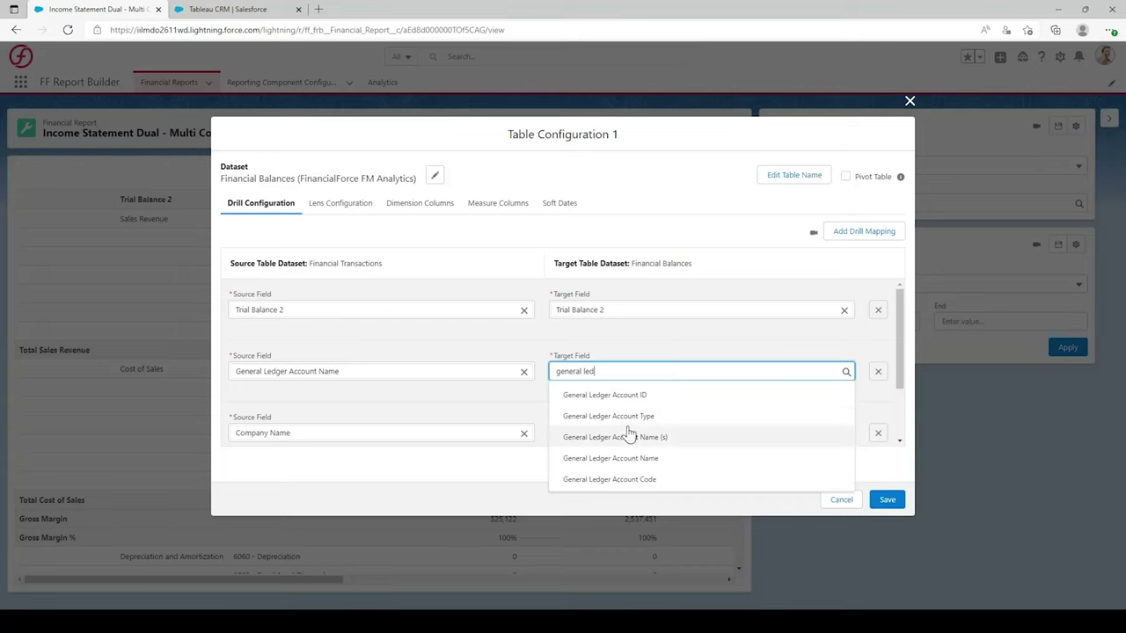
click(623, 457)
- Map the Company Name and General Ledger Account Type source fields to their matching target fields in the drill configuration
scroll(625, 422, down, 1)
click(626, 384)
text(company)
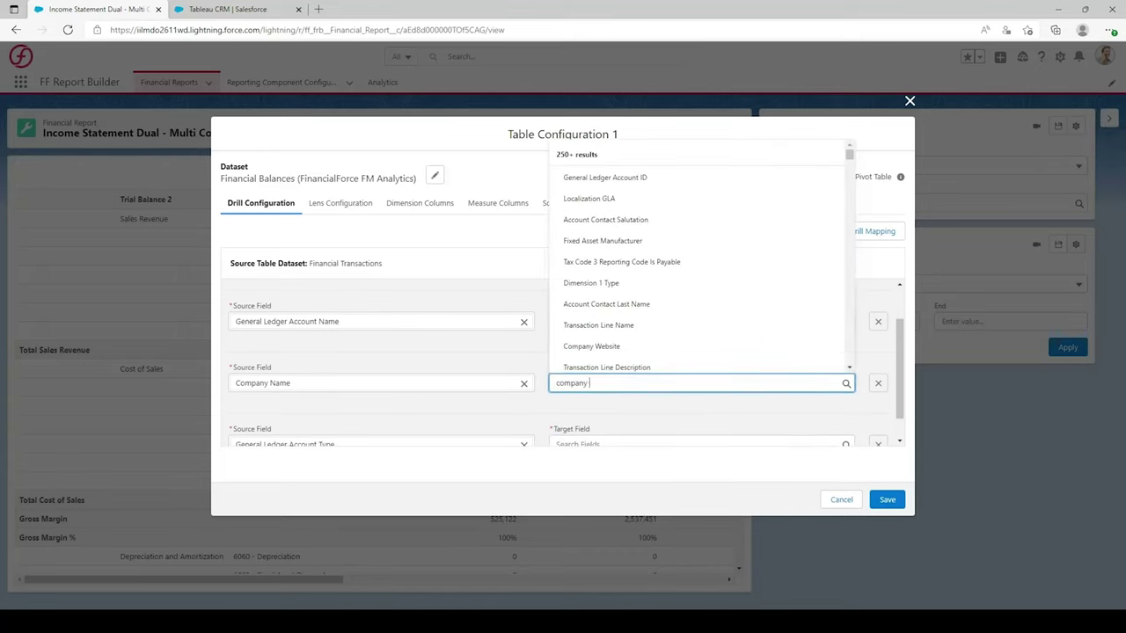
text( name)
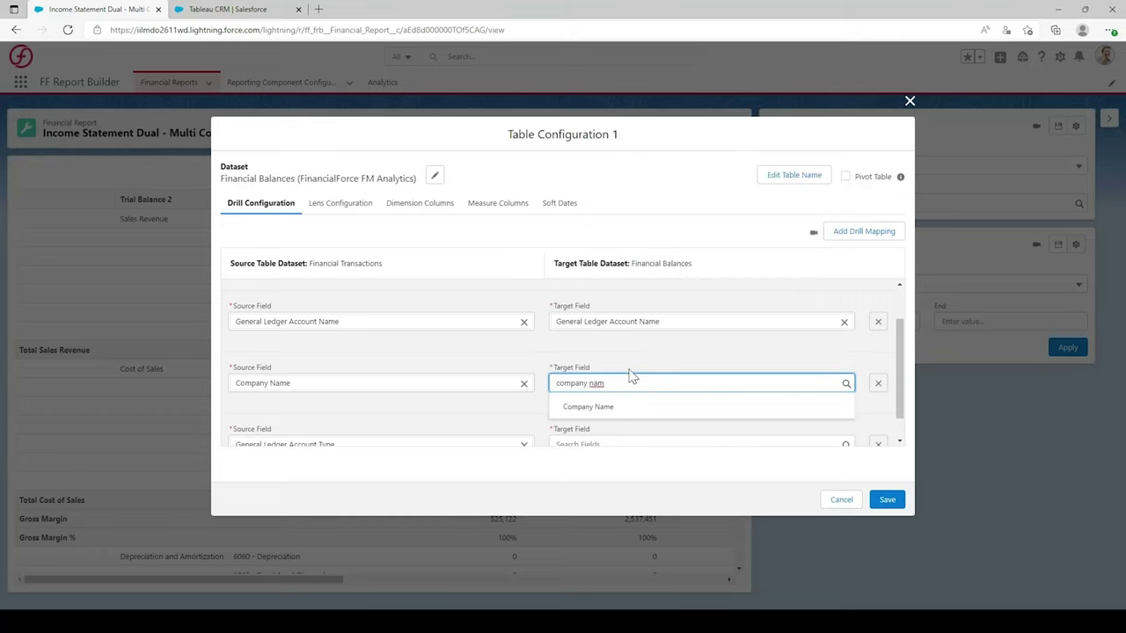
click(622, 403)
click(624, 413)
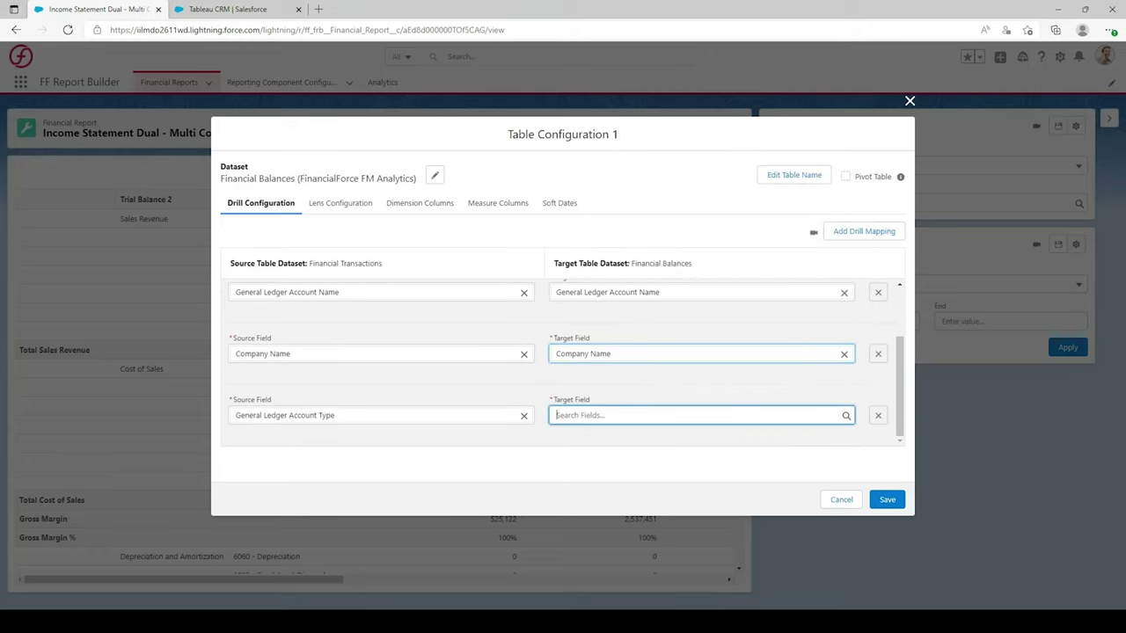
text(type)
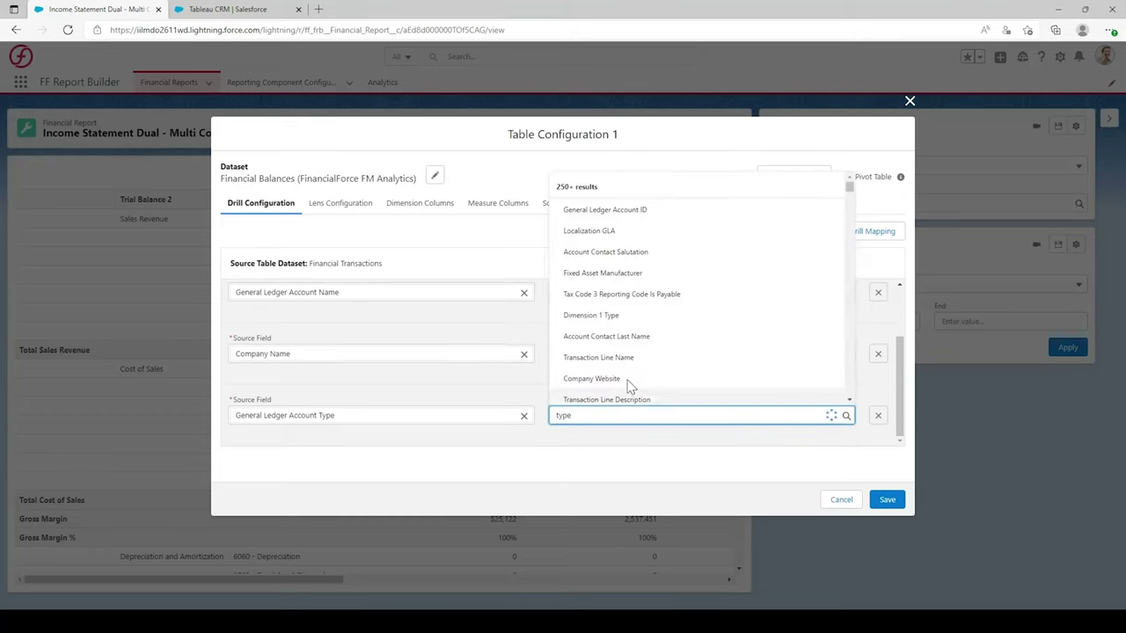
click(626, 251)
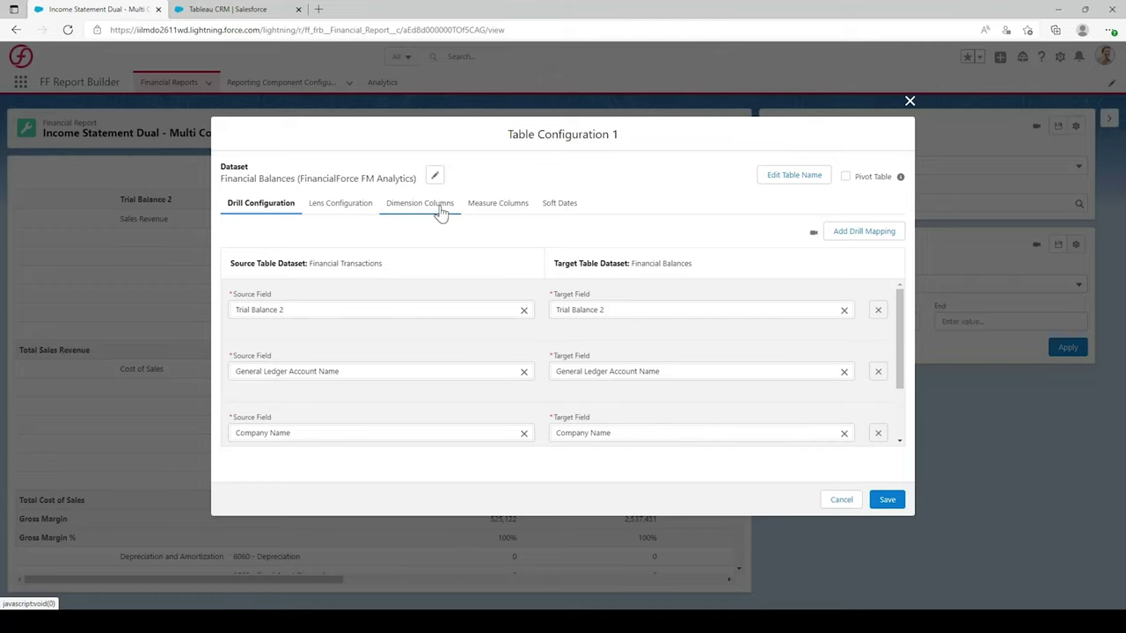
- Add the "FB - drill table (Shared App)" lens to the drill table's lens configuration with the alias "drill"
click(342, 211)
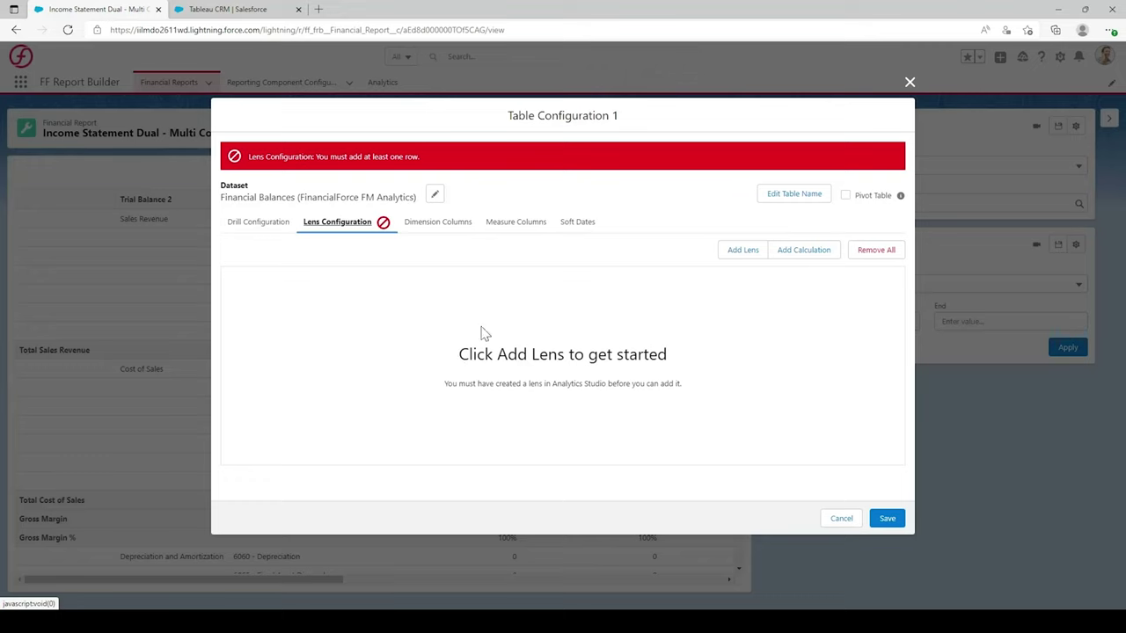
click(743, 255)
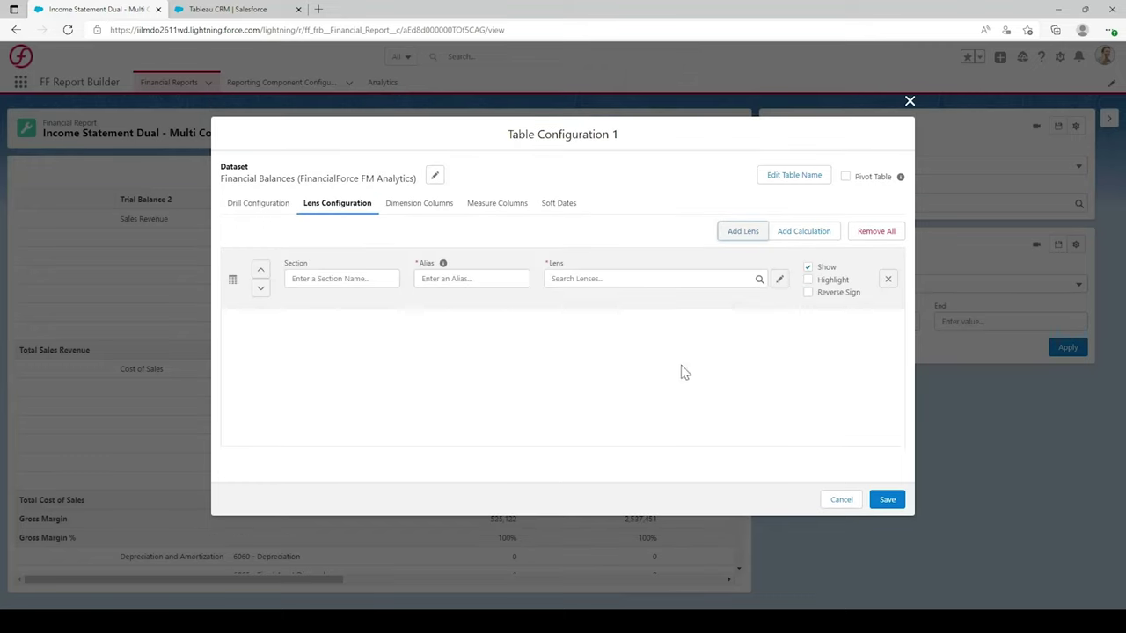
click(471, 278)
text(drill)
click(625, 278)
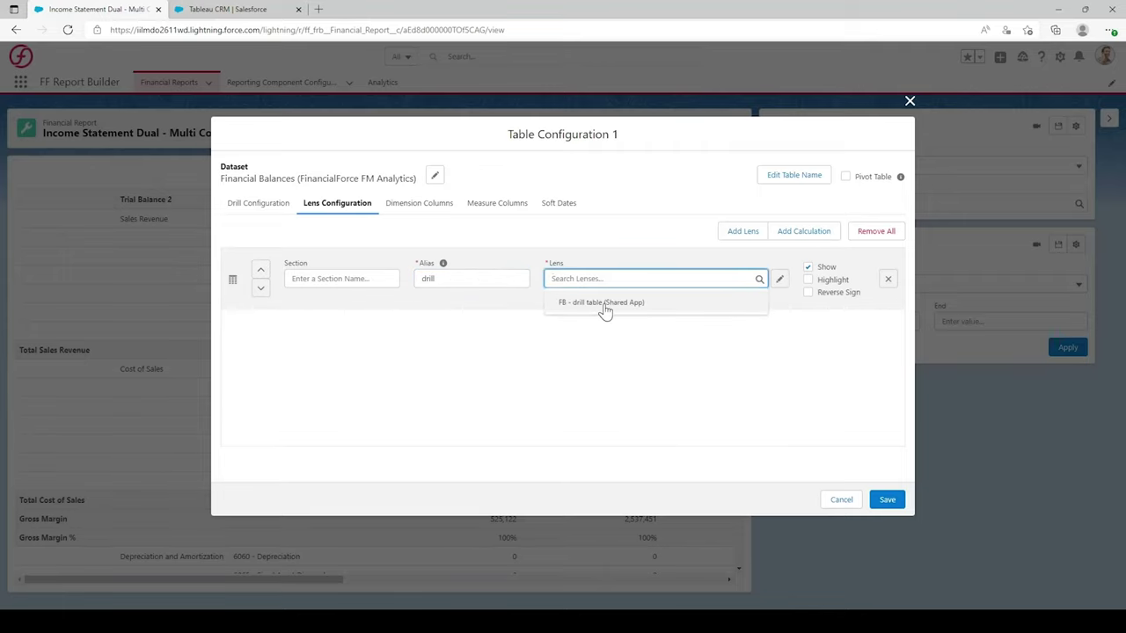
click(603, 306)
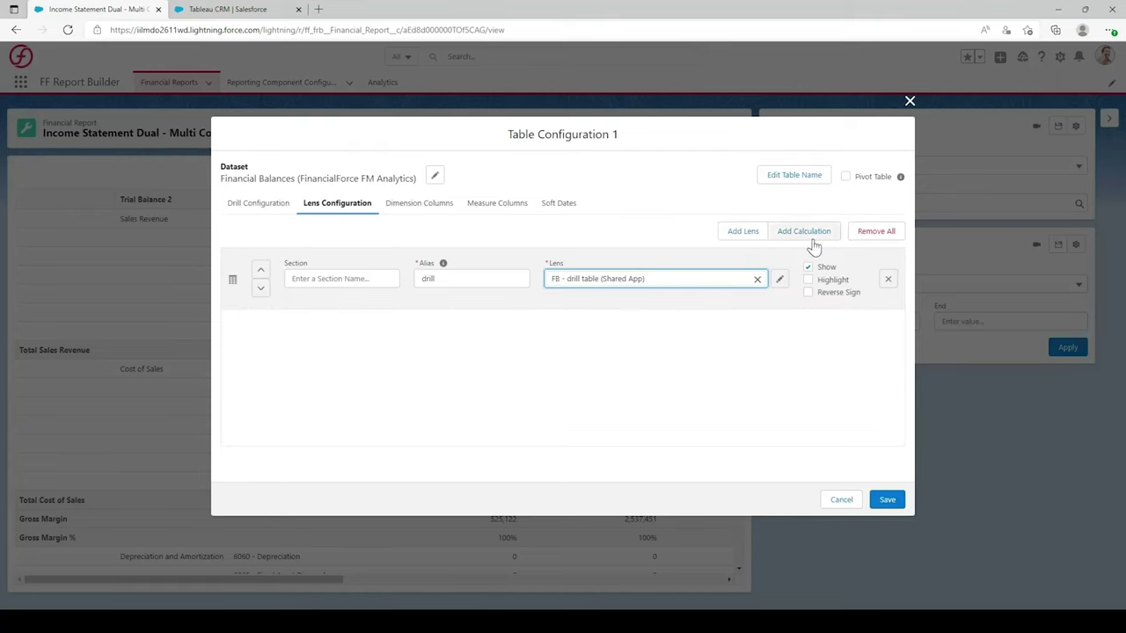
- Add a highlighted calculation with section "Total", alias "totaldrill" and formula sum(drill), and save the drill table configuration
click(813, 233)
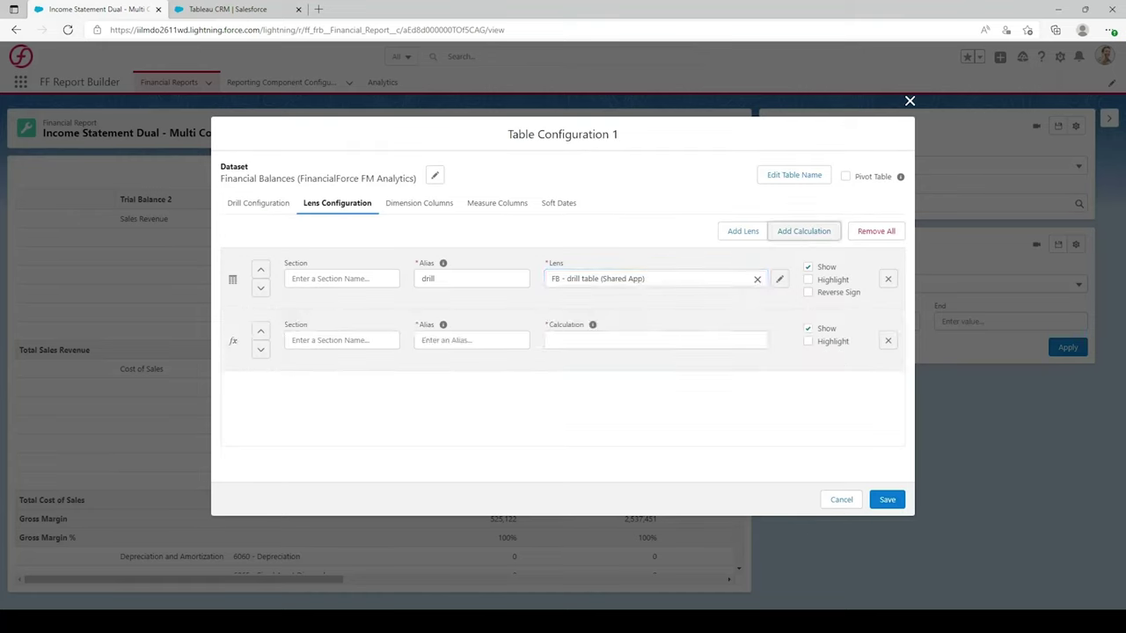
click(341, 339)
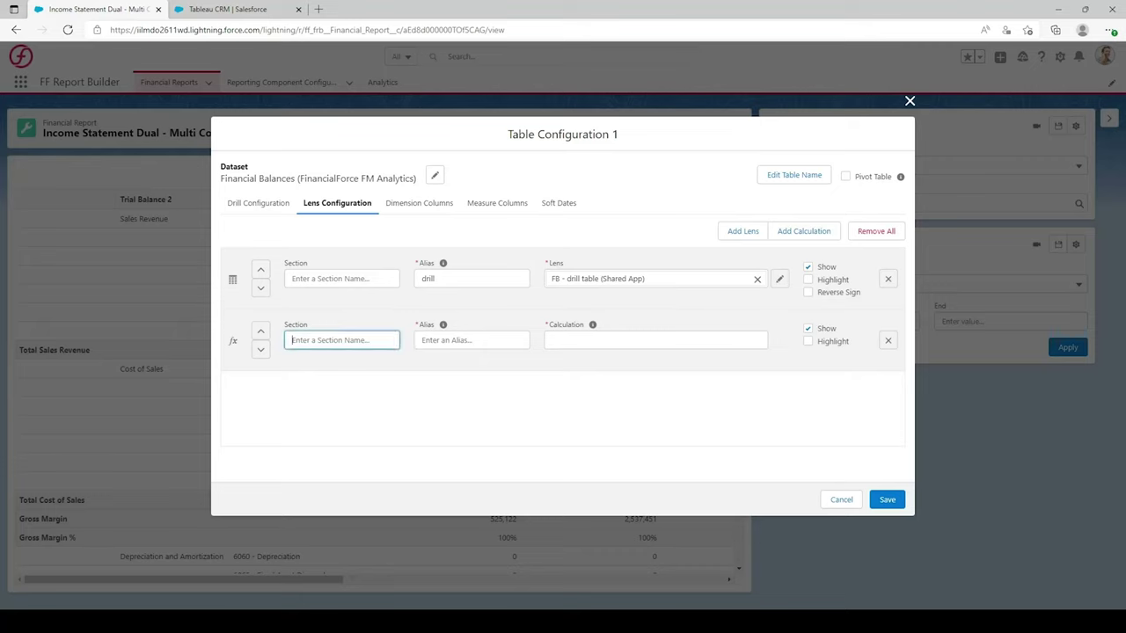
text(Total)
key(Tab)
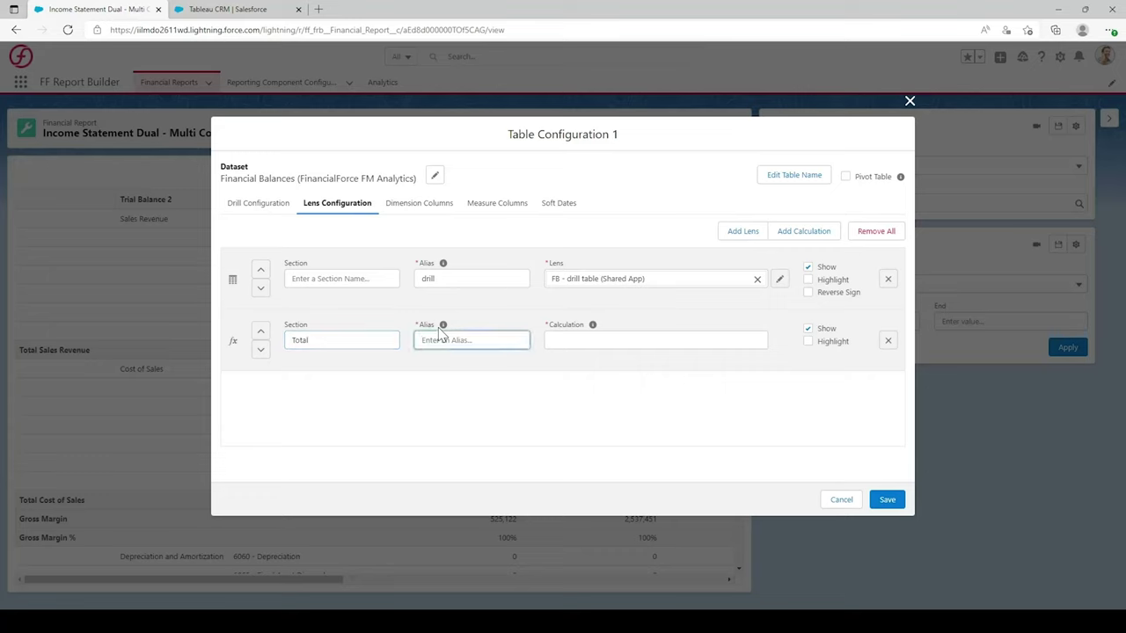
text(totaldrill)
key(Tab)
text(s)
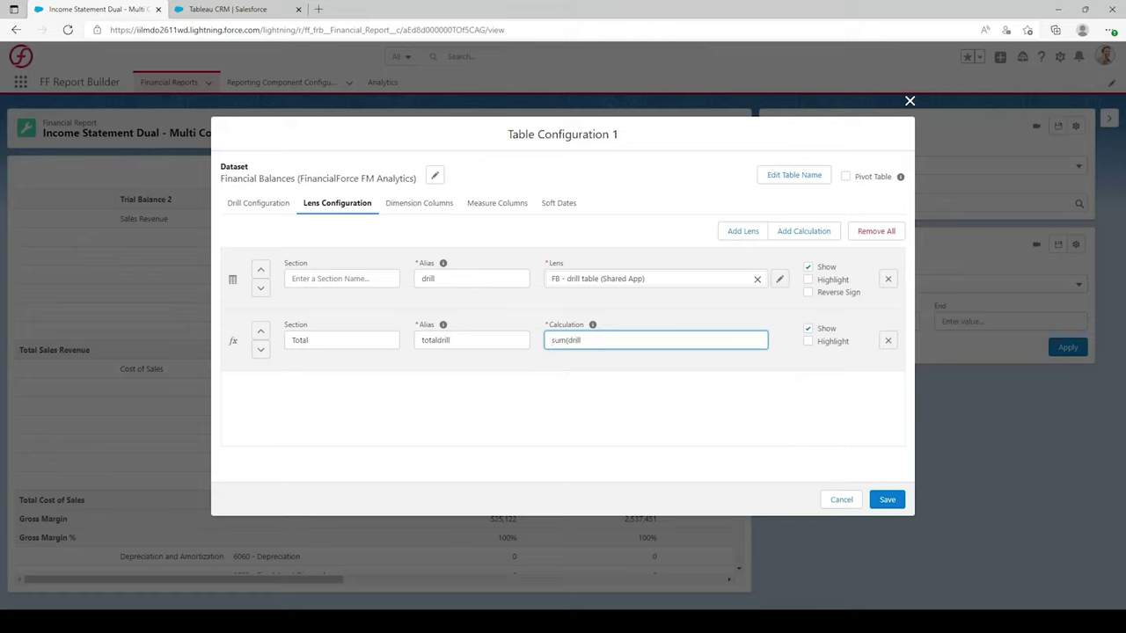
click(807, 342)
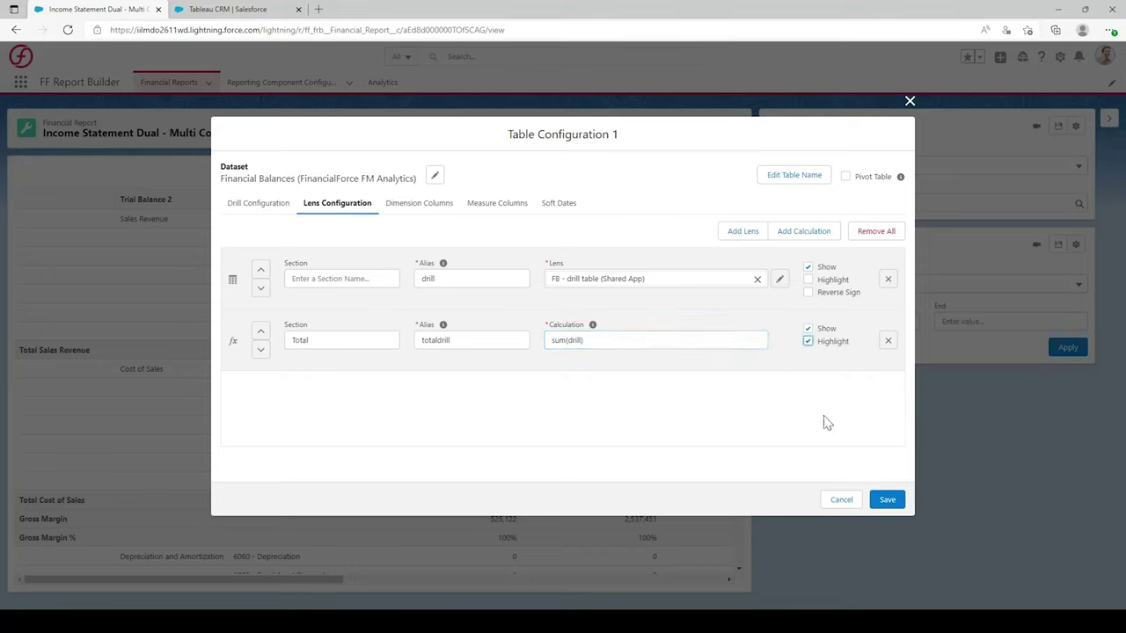
click(877, 498)
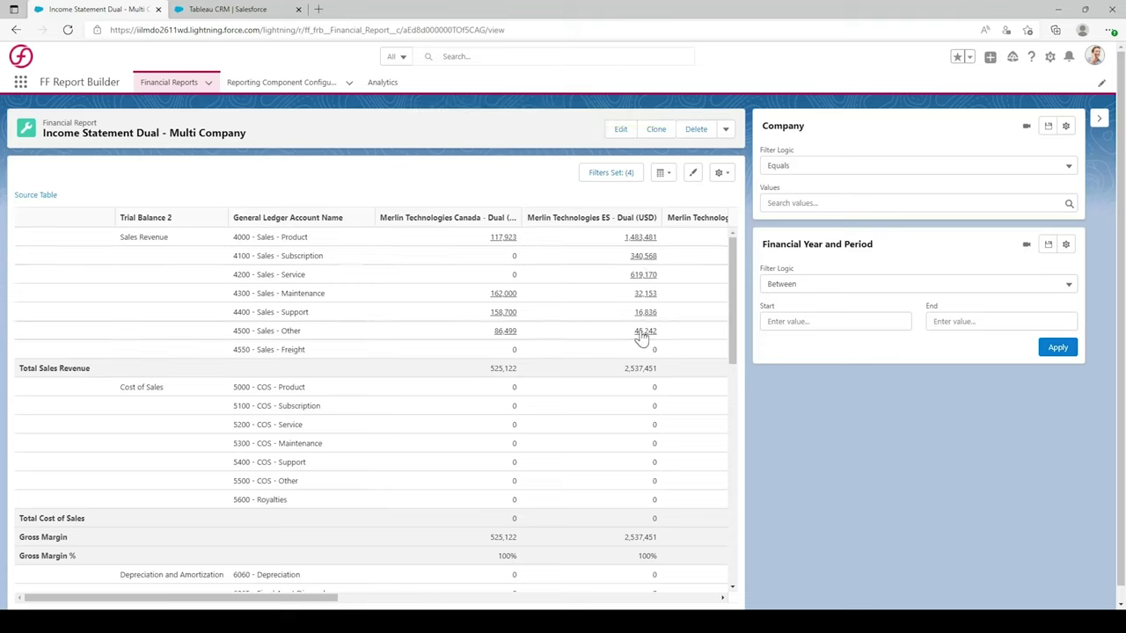
- Drill into the Merlin Technologies Canada value for 4300 - Sales - Maintenance and open the second listed sales invoice
click(504, 295)
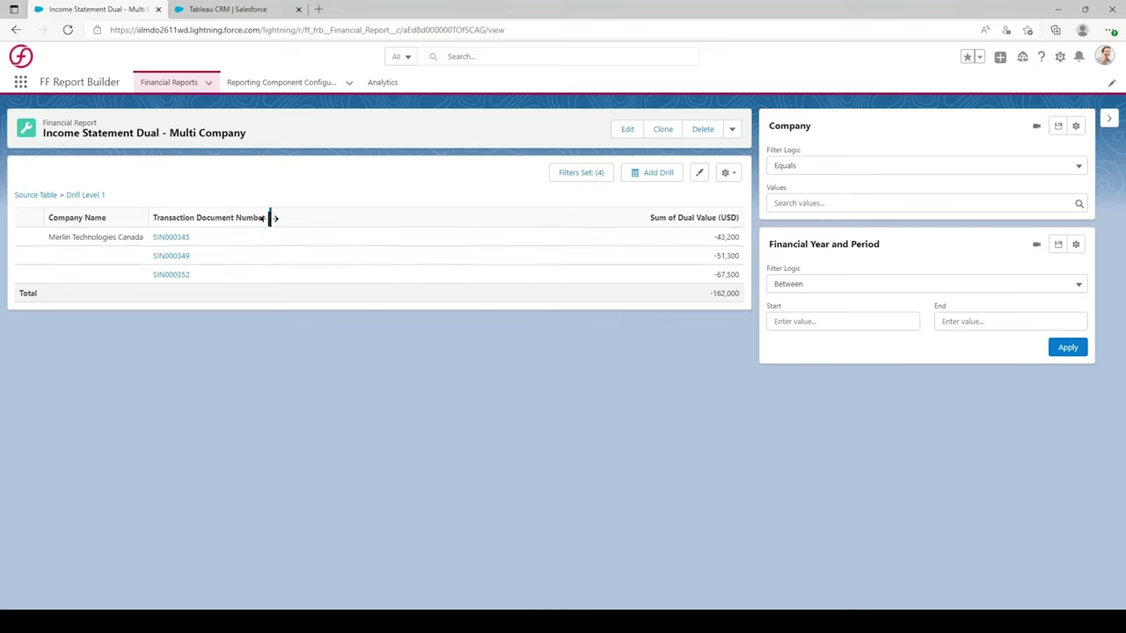
drag(269, 217, 304, 217)
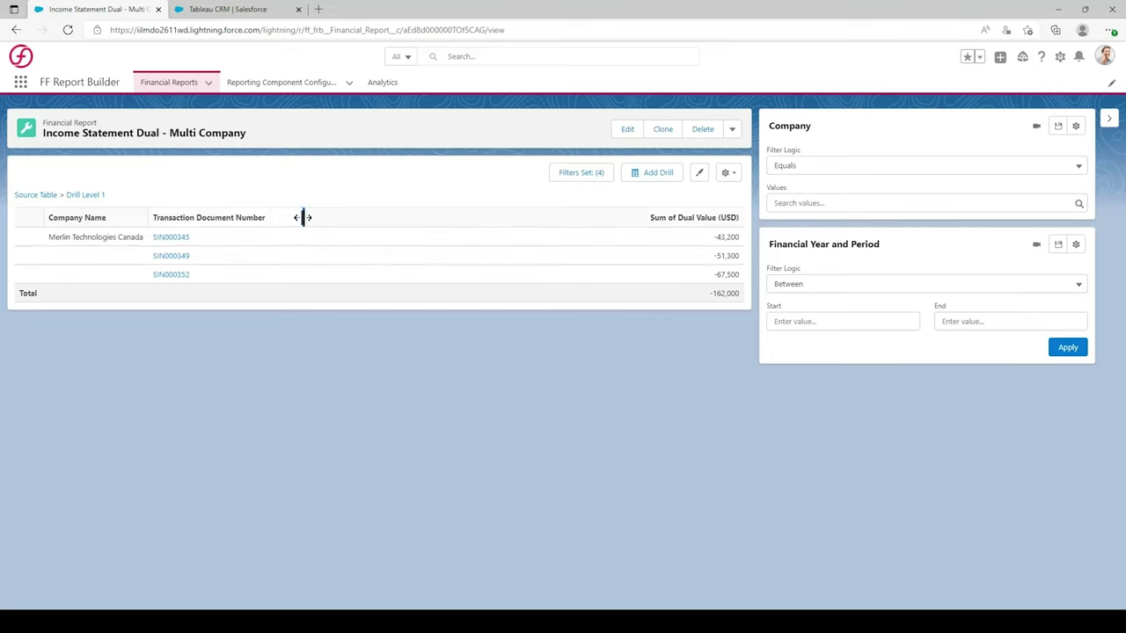
click(178, 259)
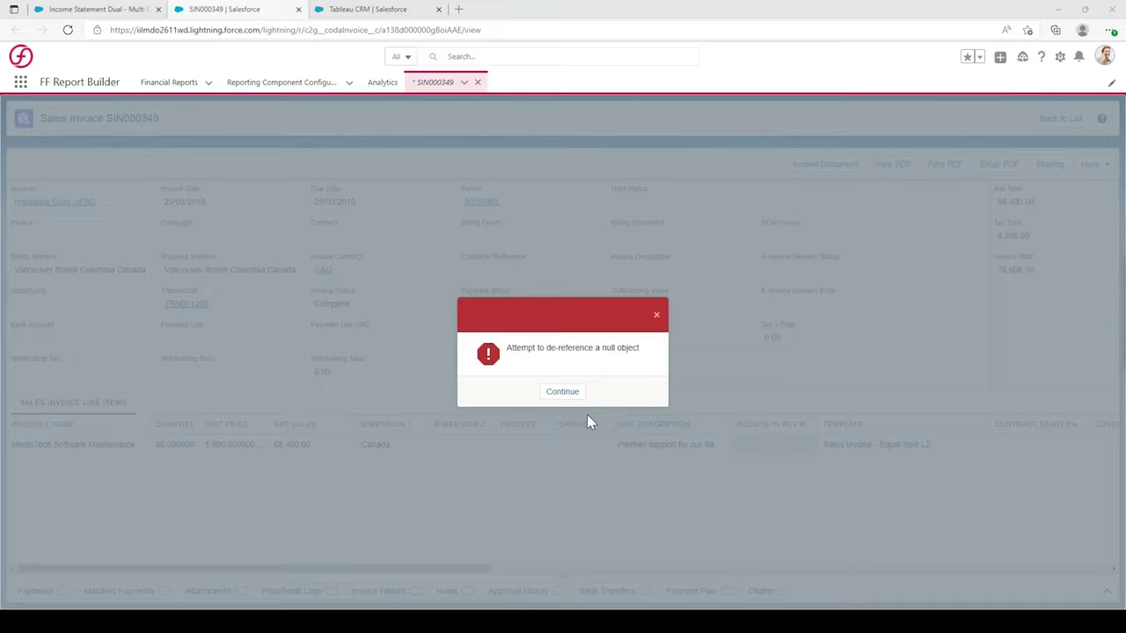
click(569, 388)
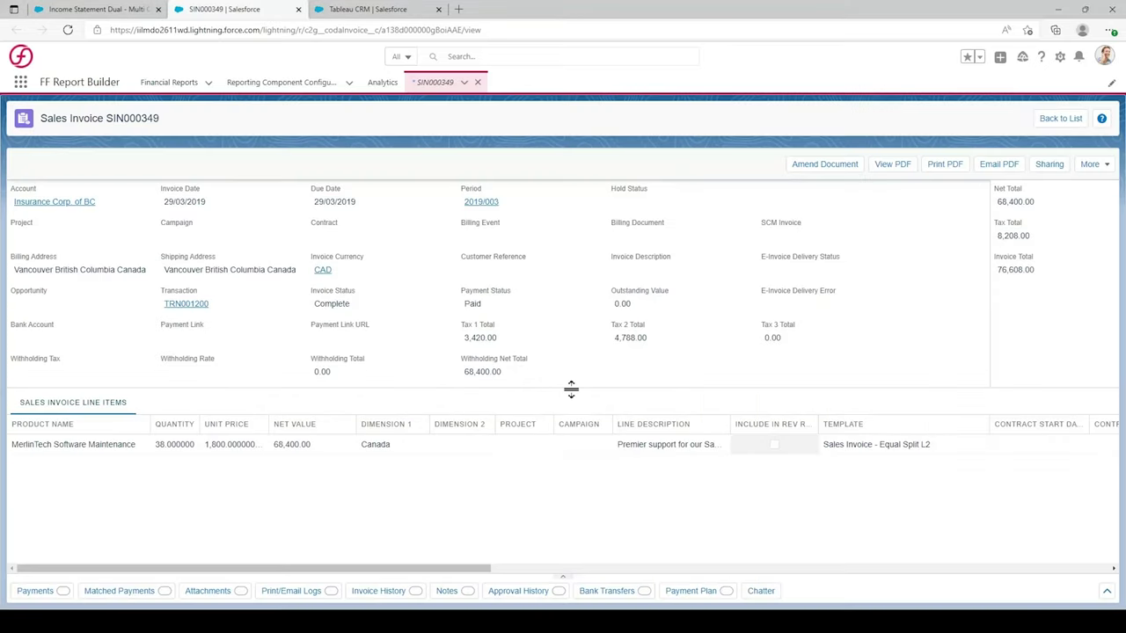